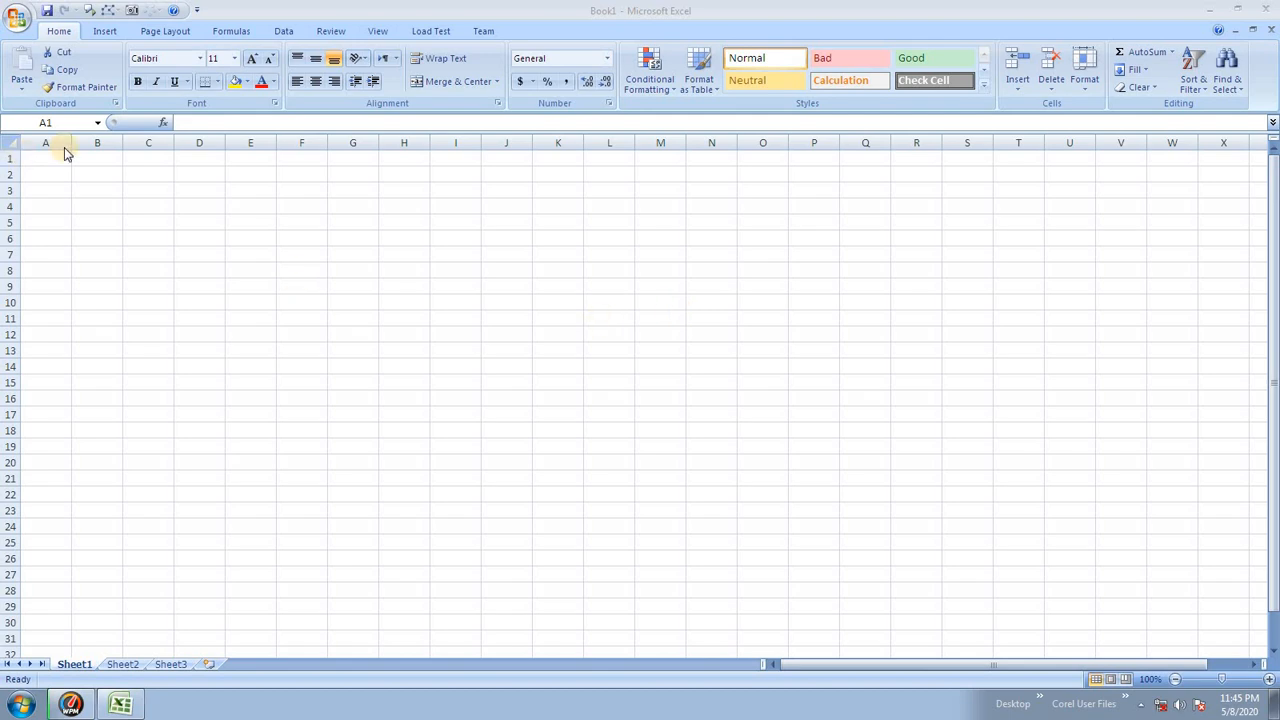
- Enlarge cell A1 by widening column A and increasing the height of row 1
click(92, 185)
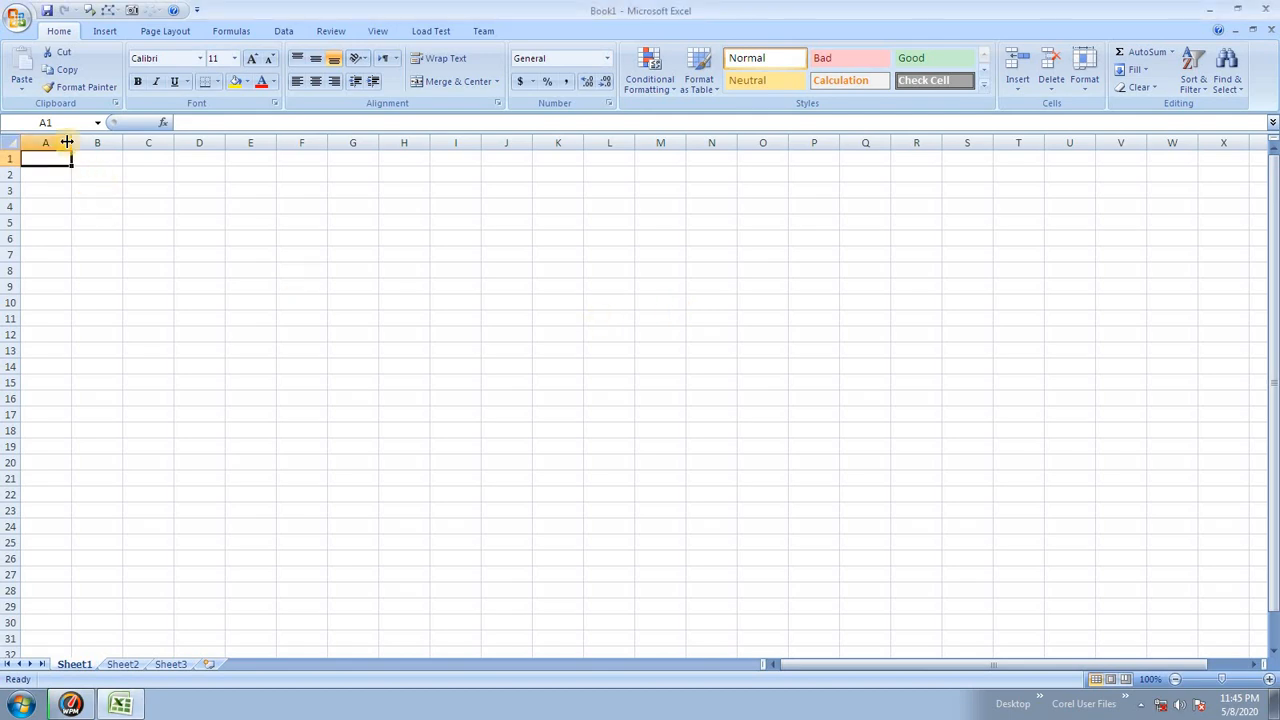
drag(67, 142, 297, 189)
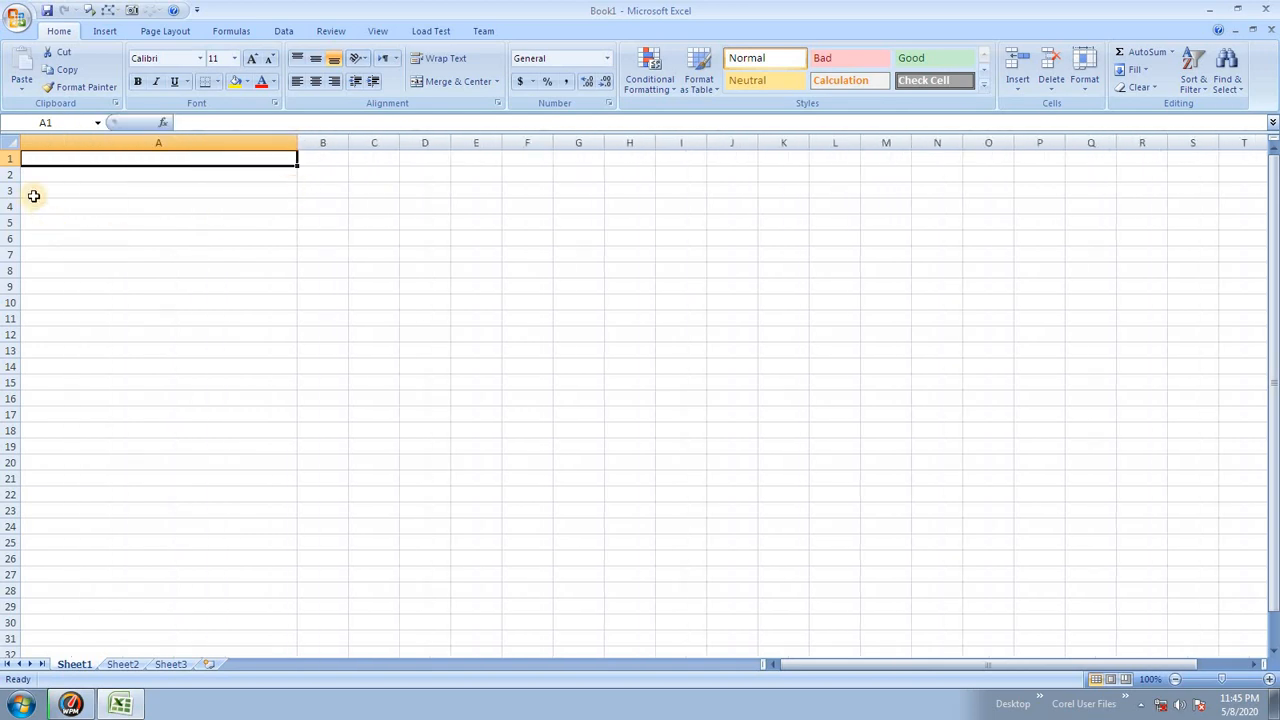
drag(11, 167, 20, 254)
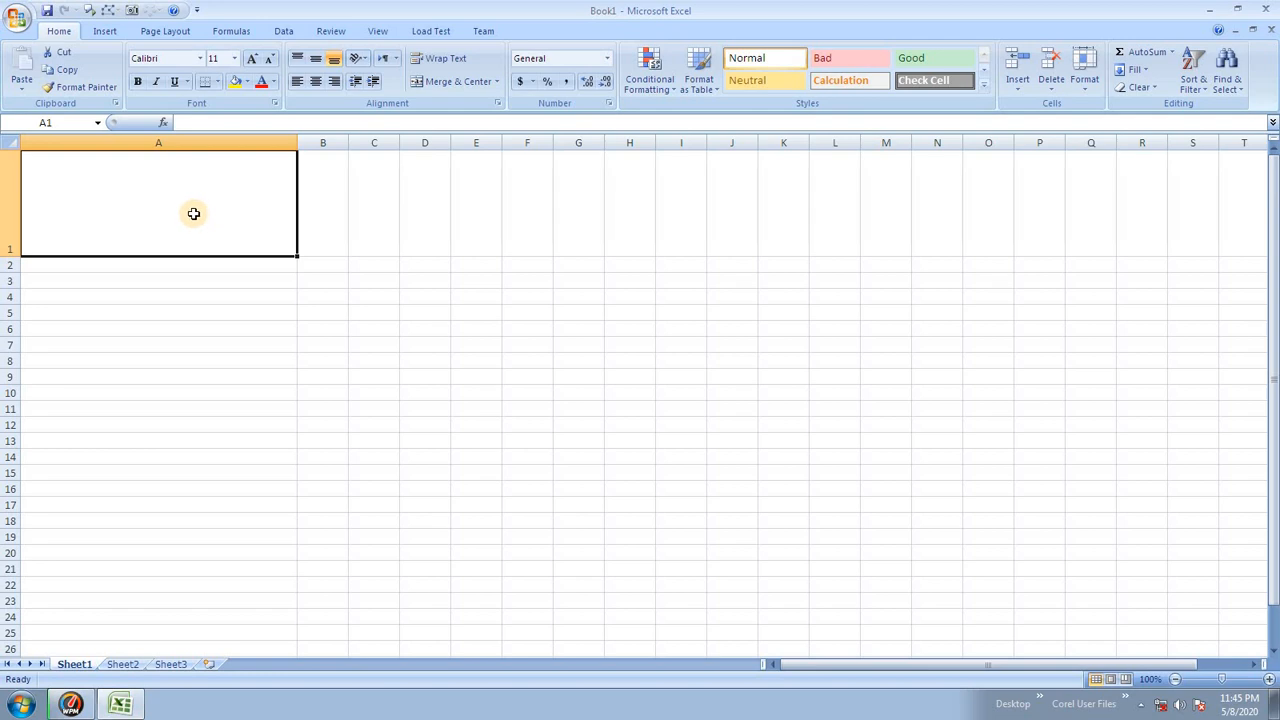
drag(12, 256, 12, 295)
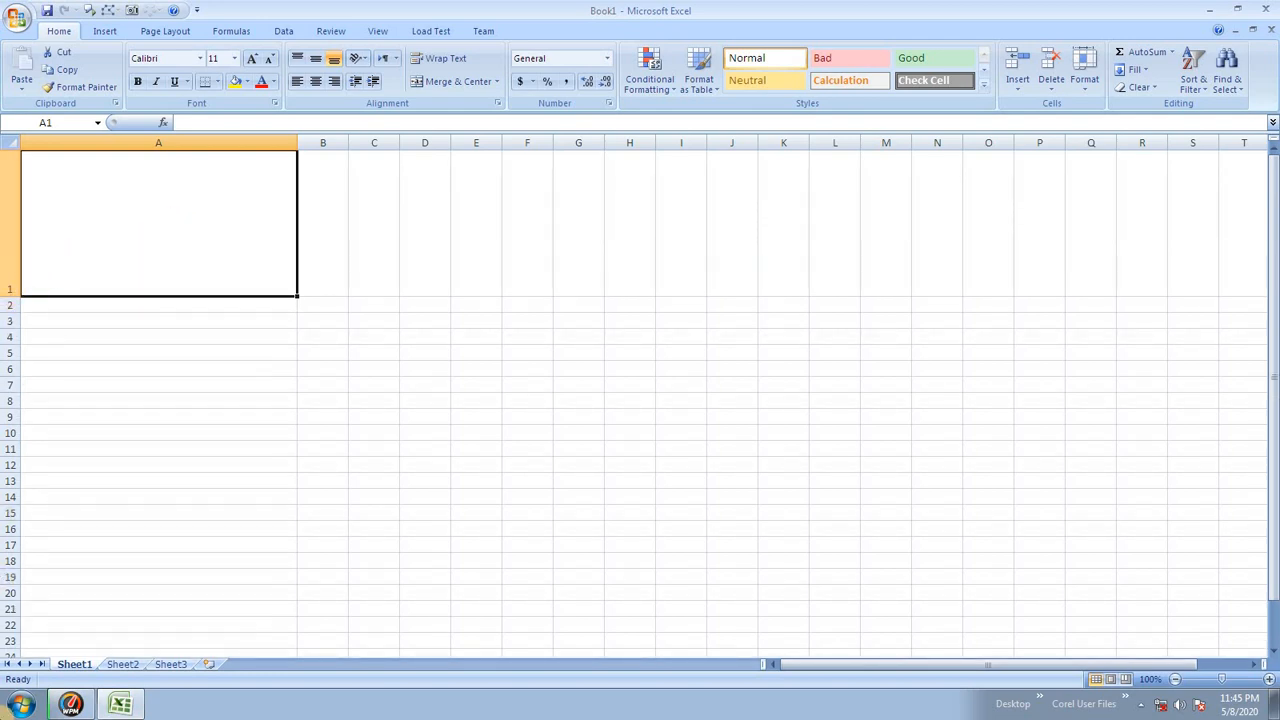
- Switch to a new Word document and generate sample paragraphs with =rand()
click(10, 710)
click(70, 84)
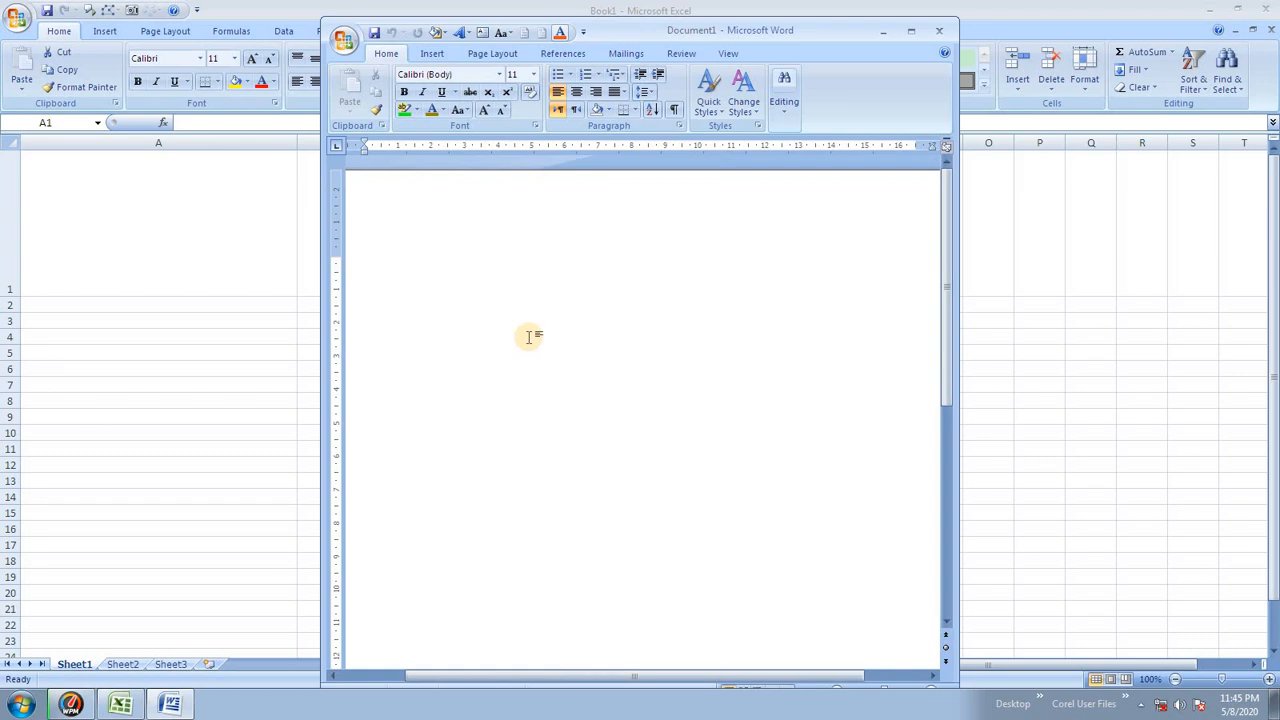
text(=rand())
key(Return)
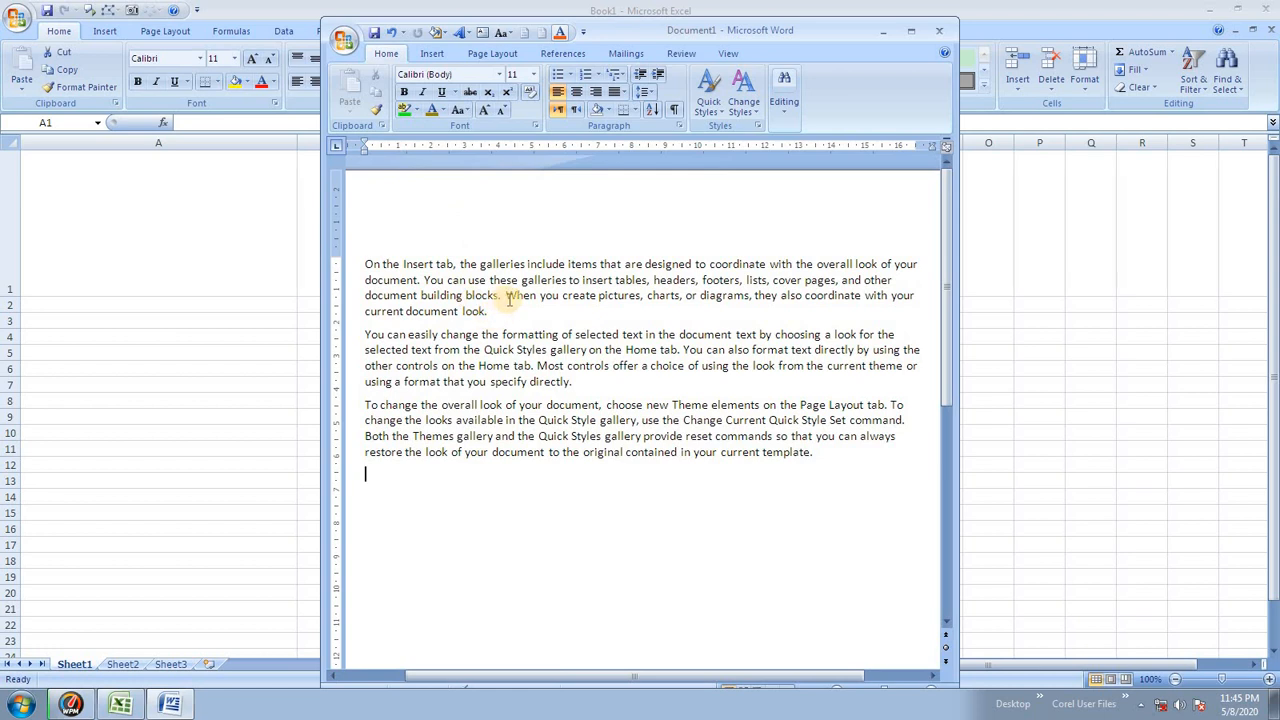
- Copy the first sample paragraph and close the Word document without saving it
drag(490, 312, 300, 257)
key(ctrl+c)
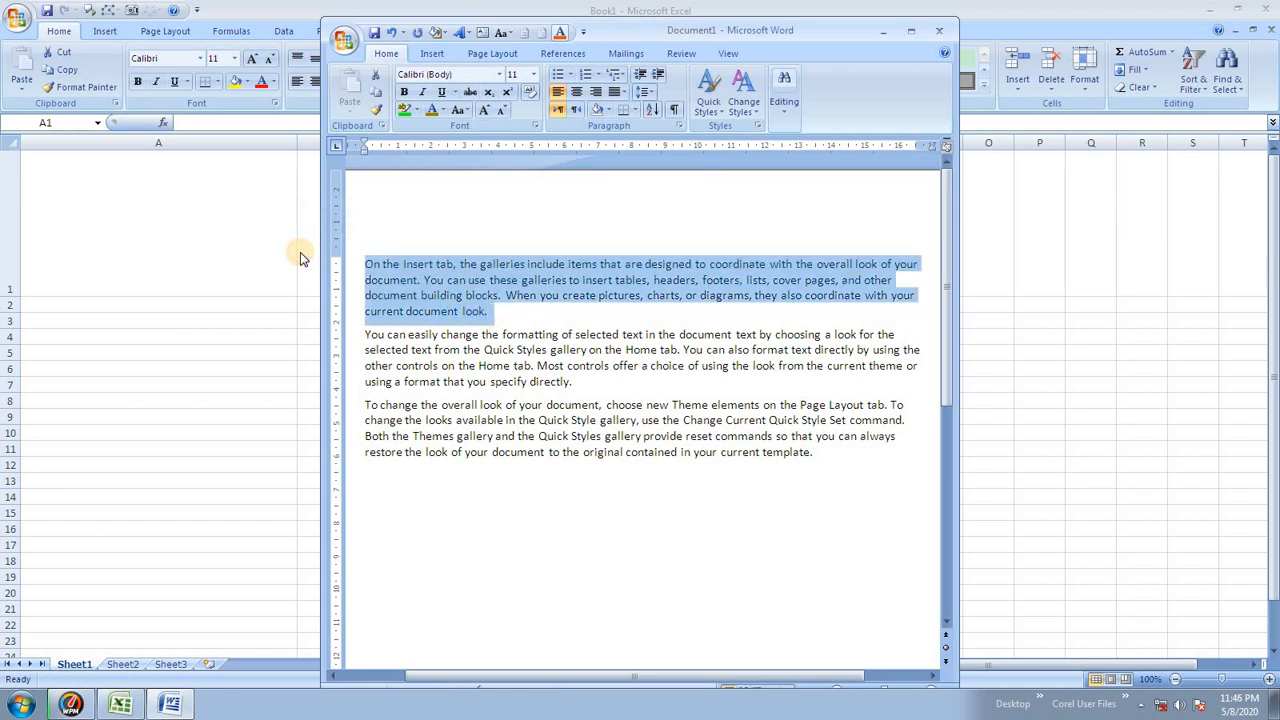
click(939, 30)
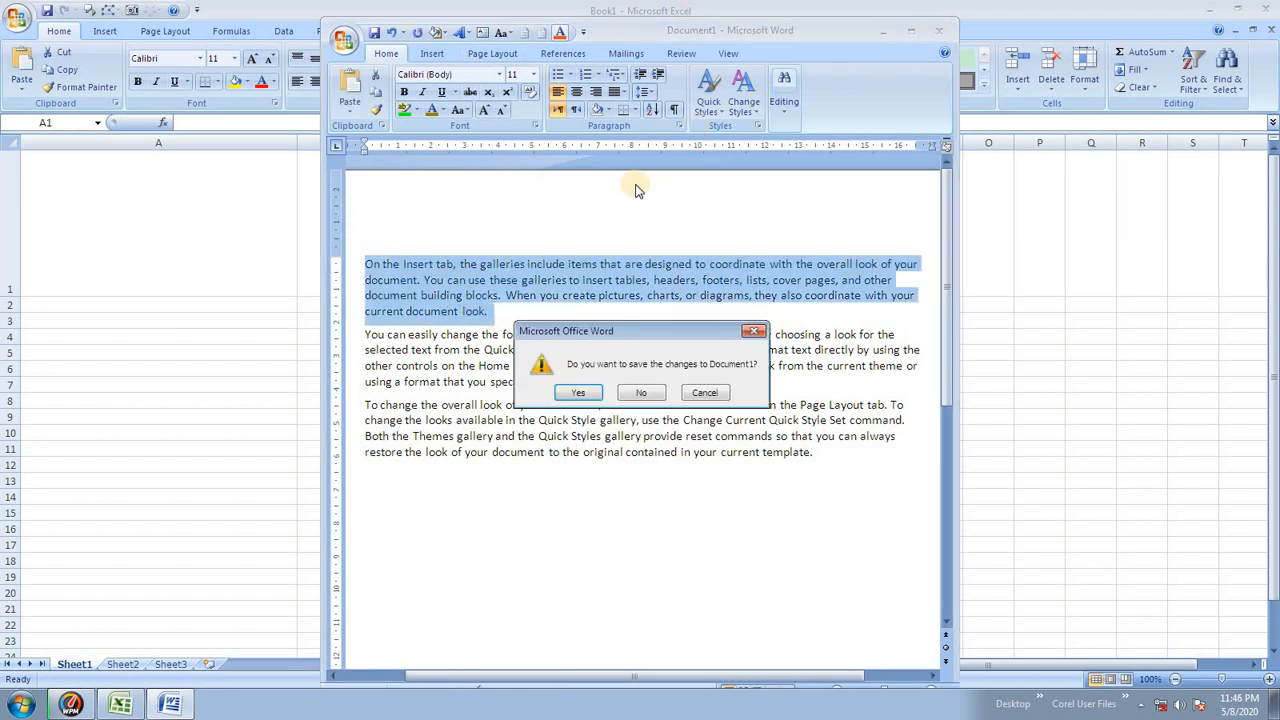
click(658, 400)
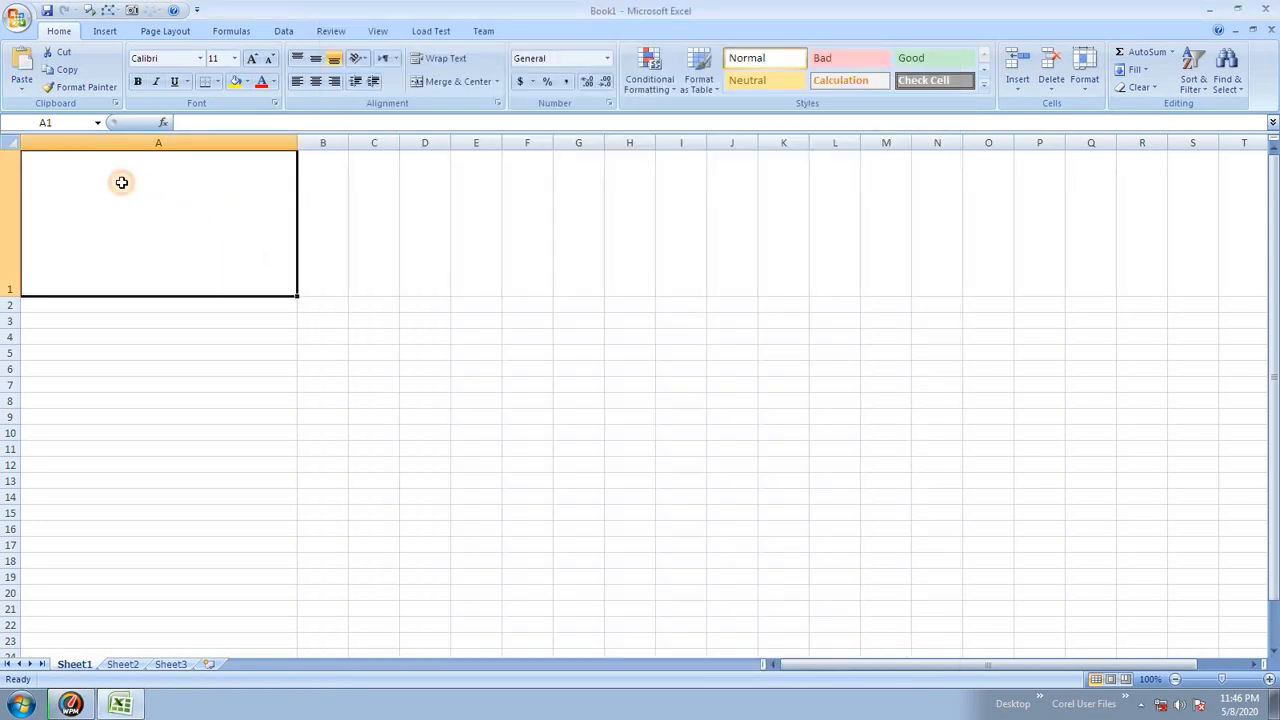
- Paste the copied paragraph into cell A1 and wrap its text within the cell
double_click(122, 183)
key(ctrl+v)
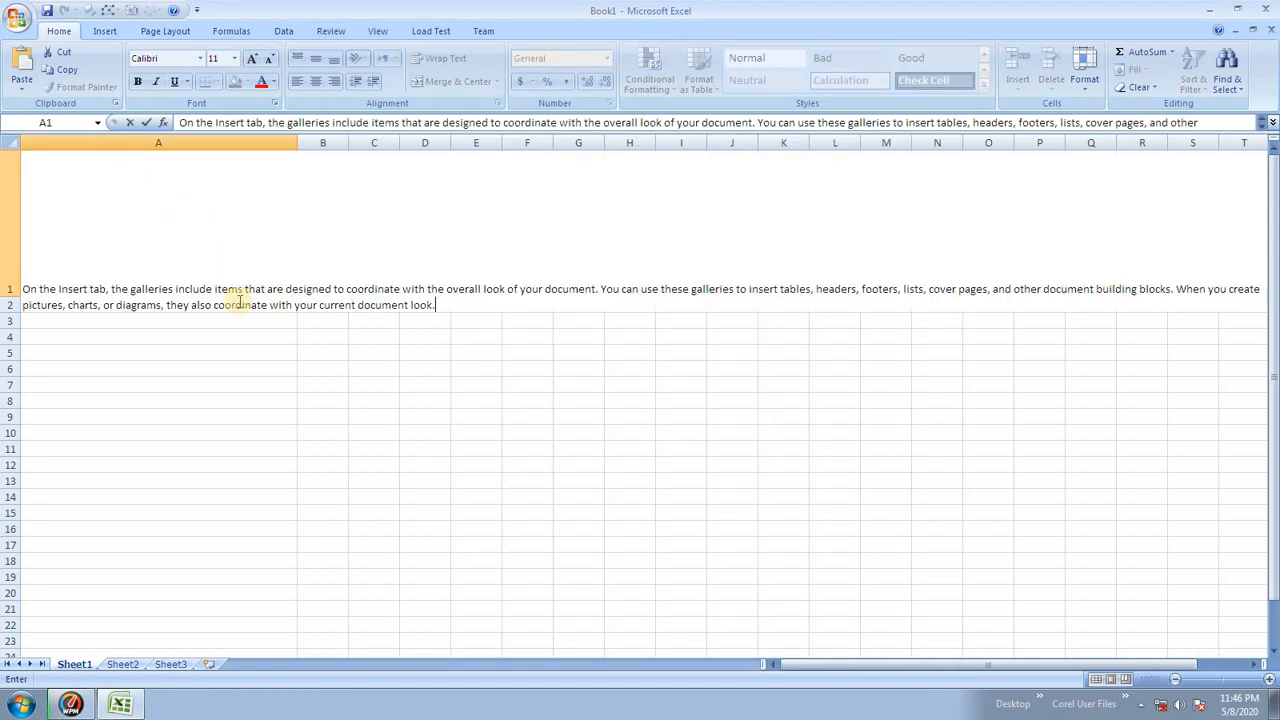
click(303, 394)
click(211, 283)
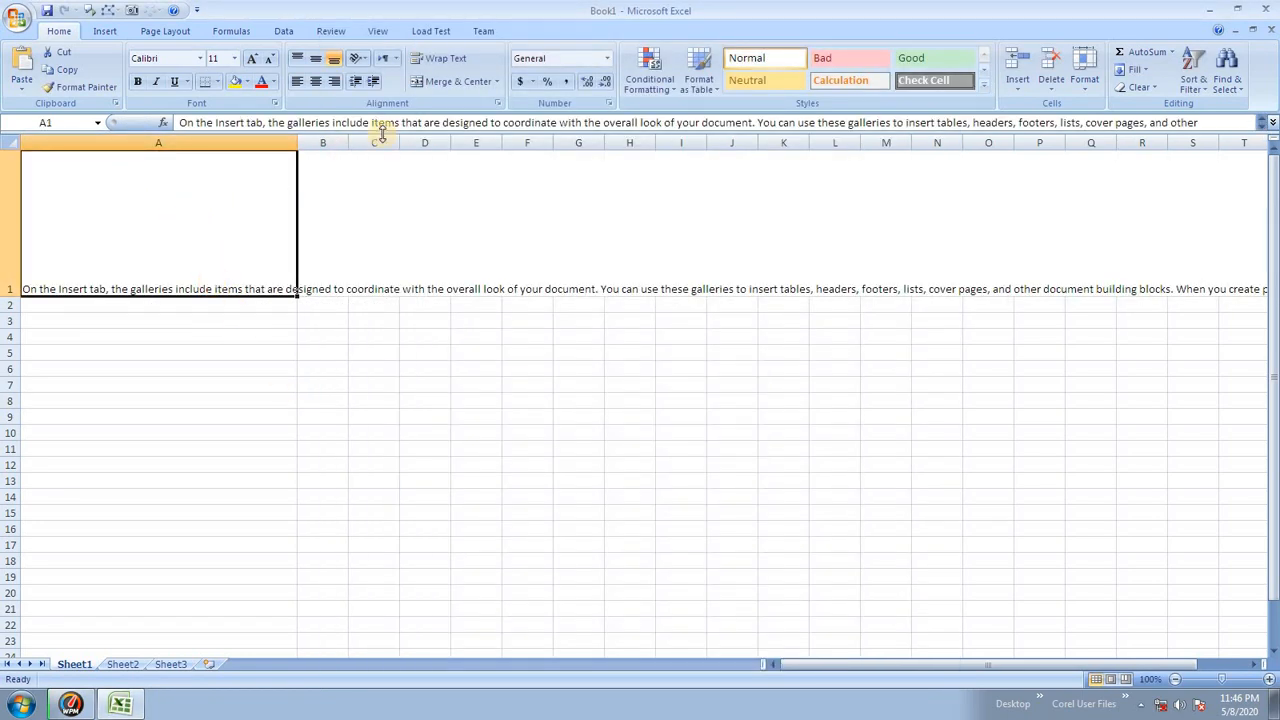
click(446, 60)
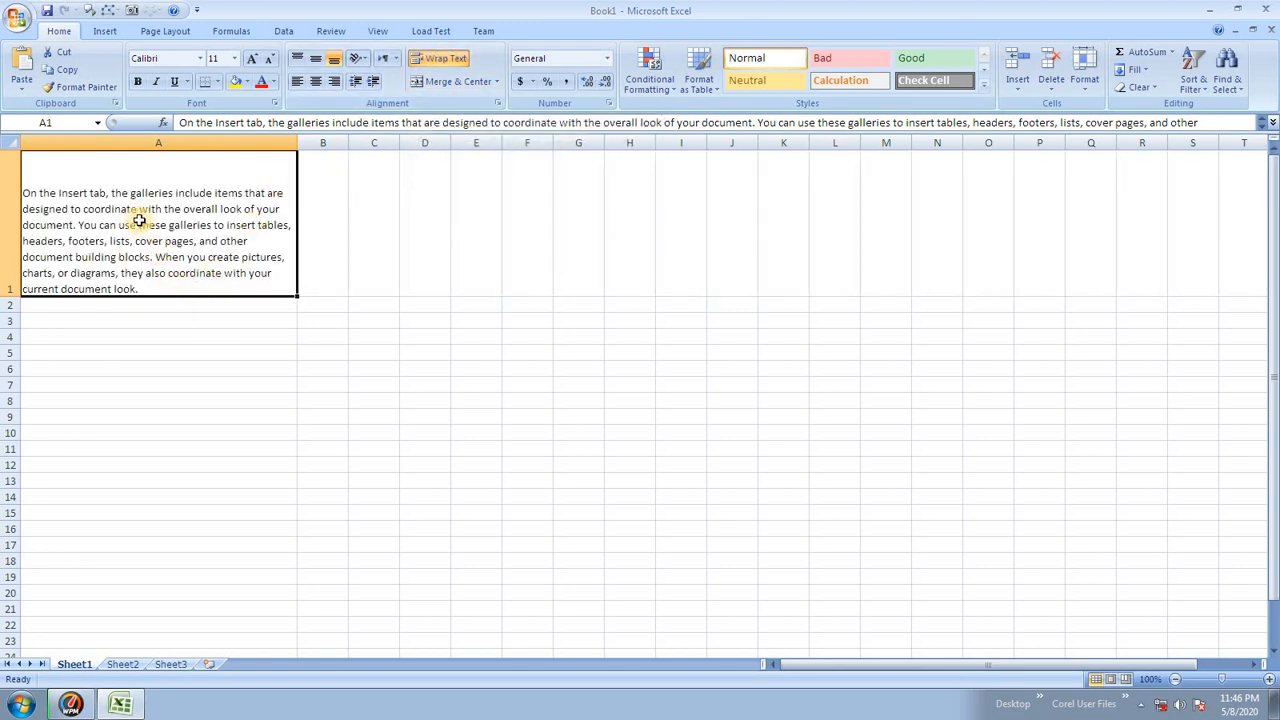
- Align the paragraph in cell A1 to the left, the center and finally the right
click(297, 81)
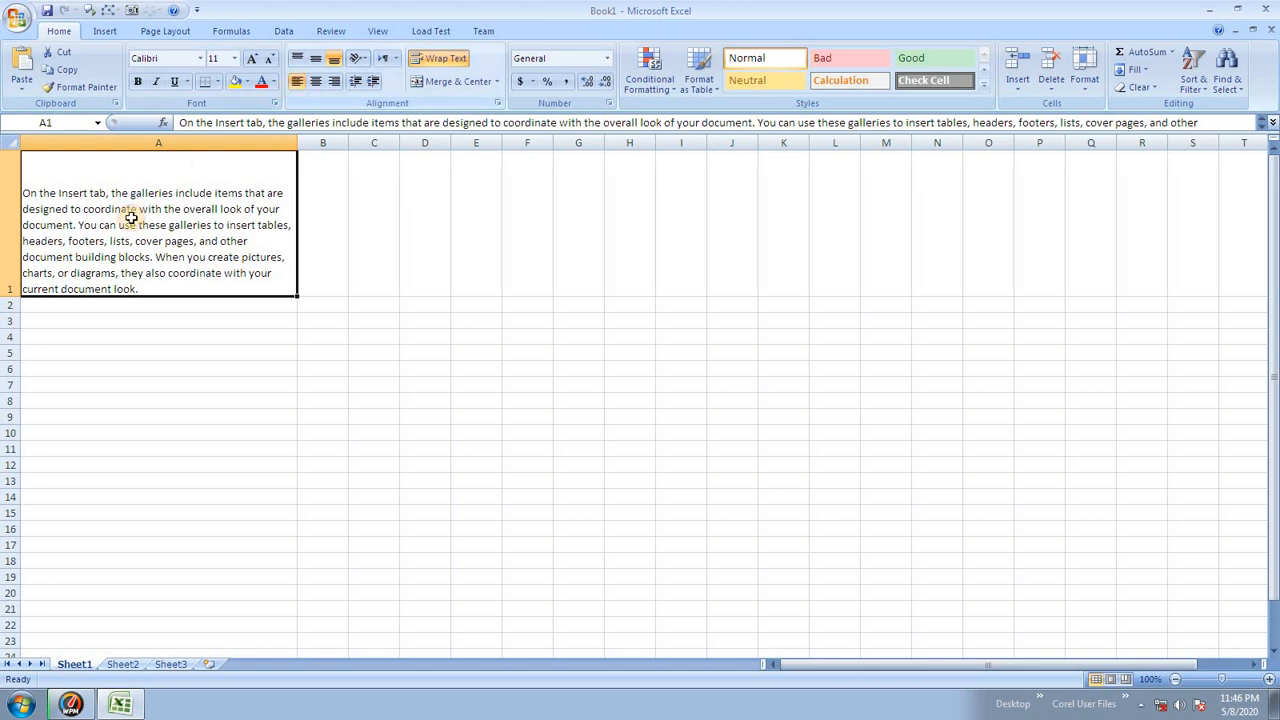
click(315, 82)
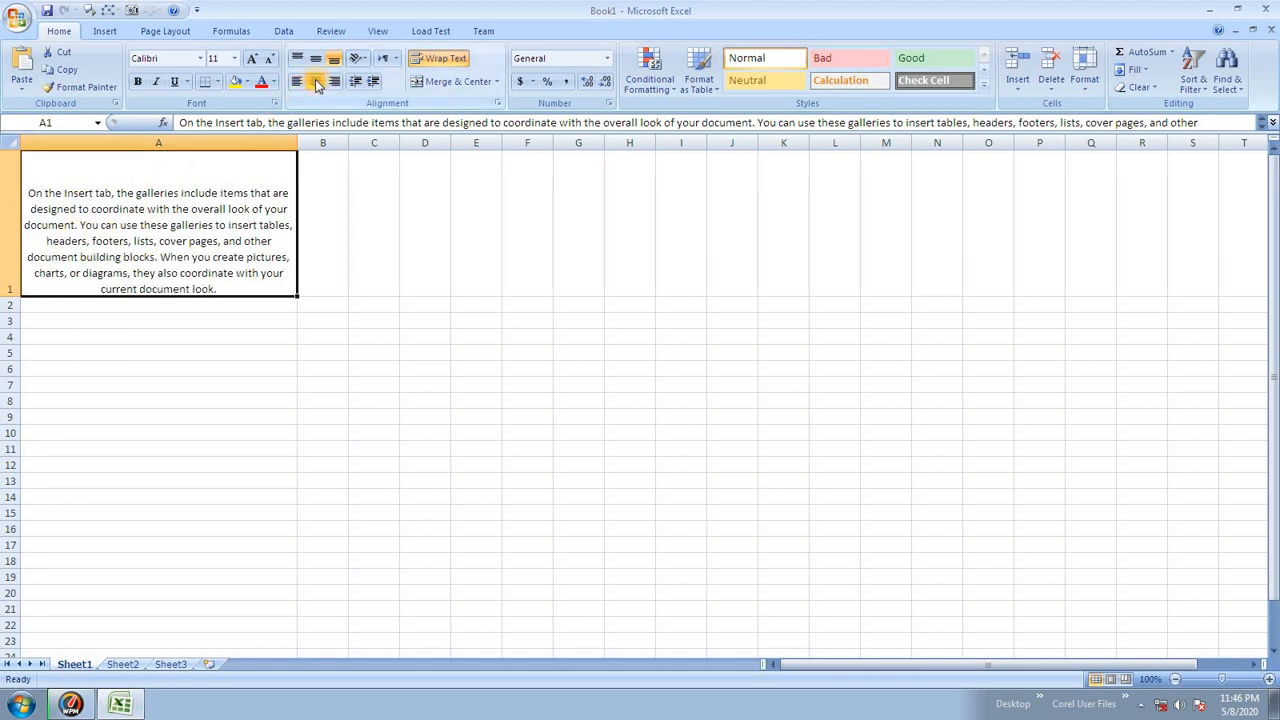
click(334, 81)
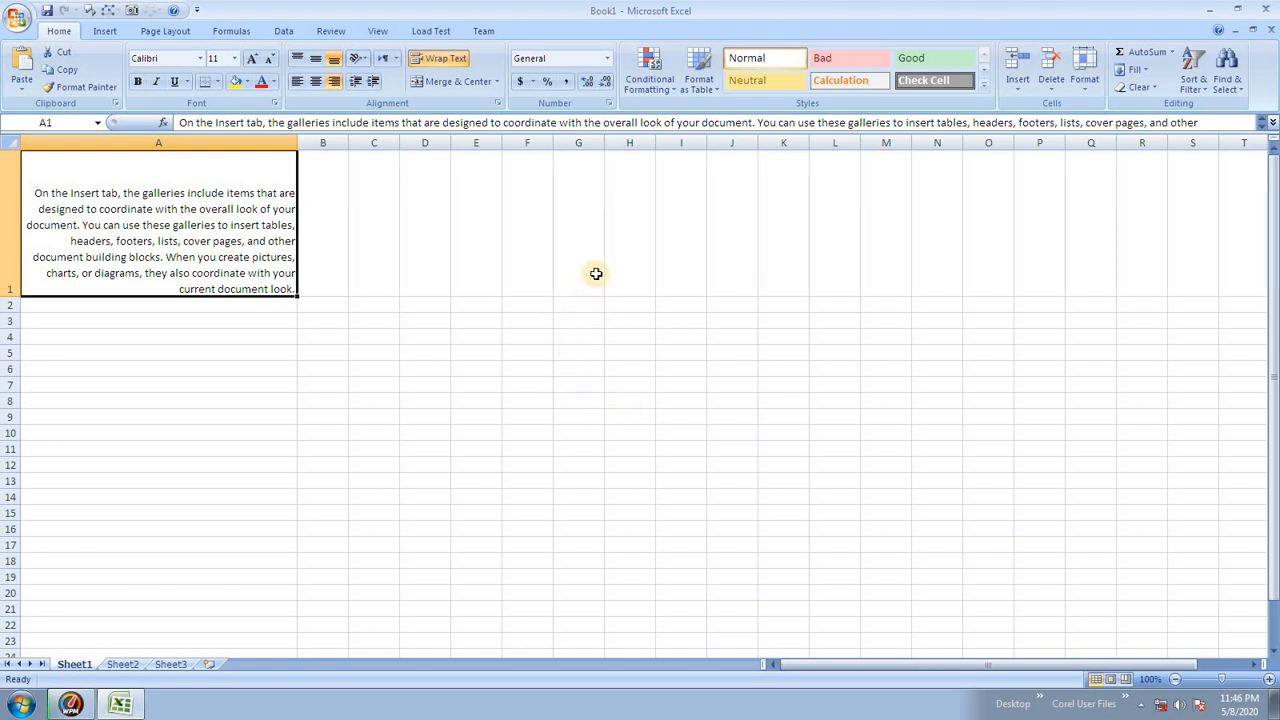
- Enter the text Hartron in cell A15
ctrl+scroll(626, 394, up, 4)
scroll(626, 394, down, 3)
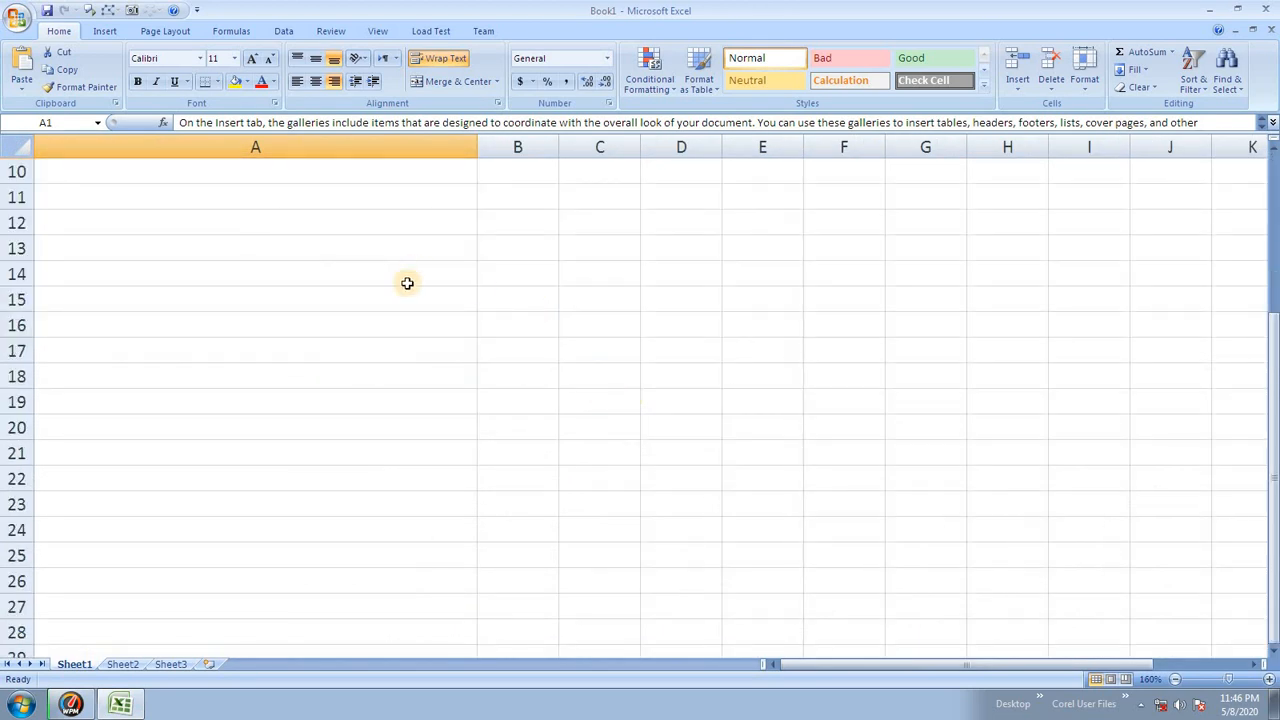
click(370, 290)
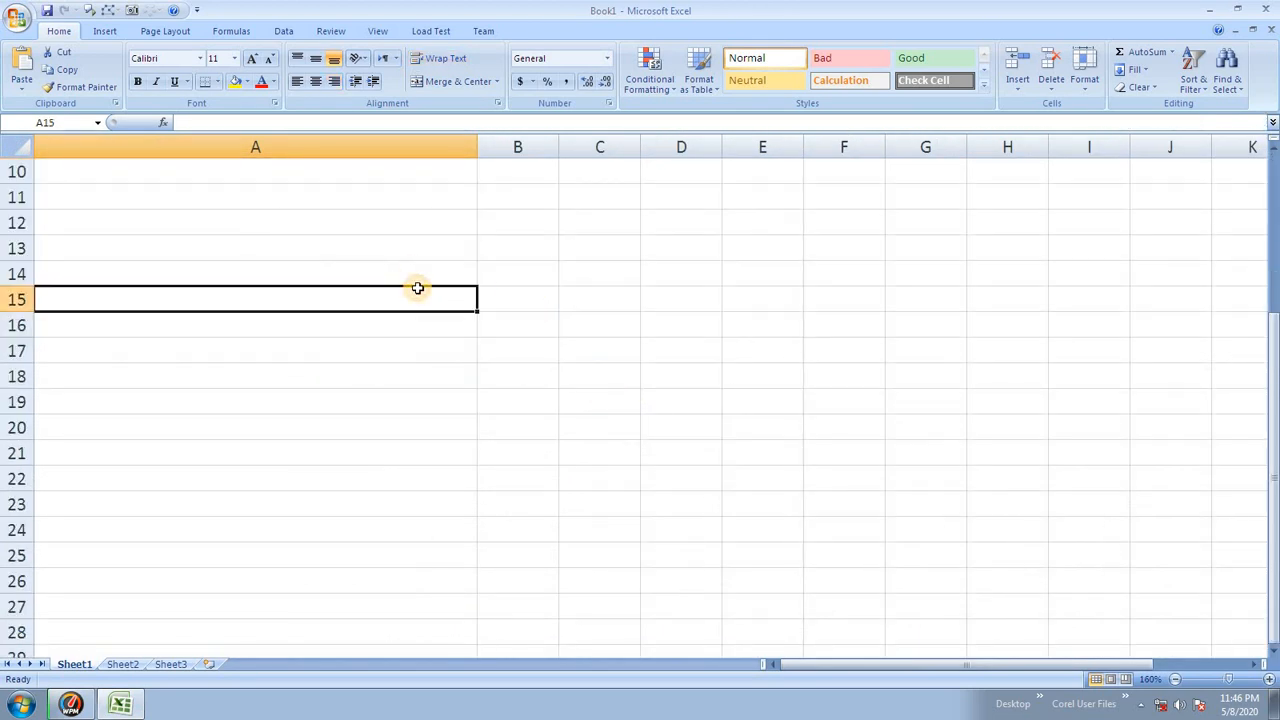
text(Hartron)
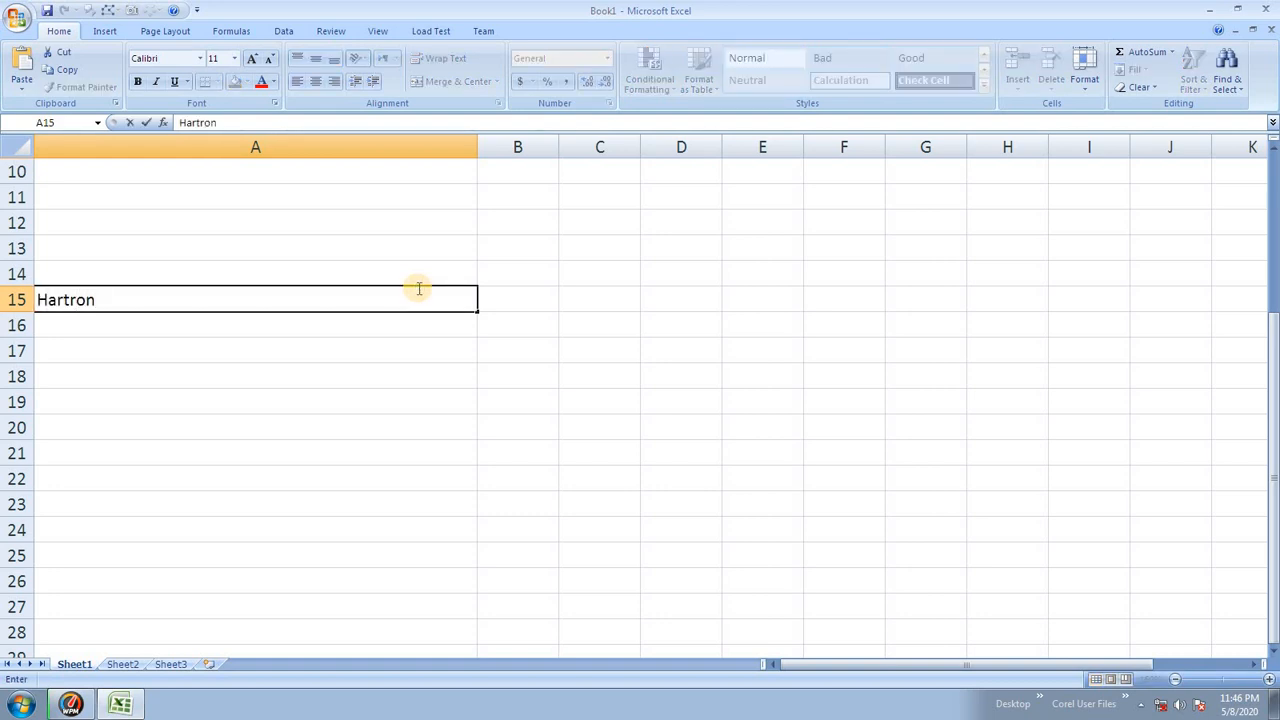
click(303, 397)
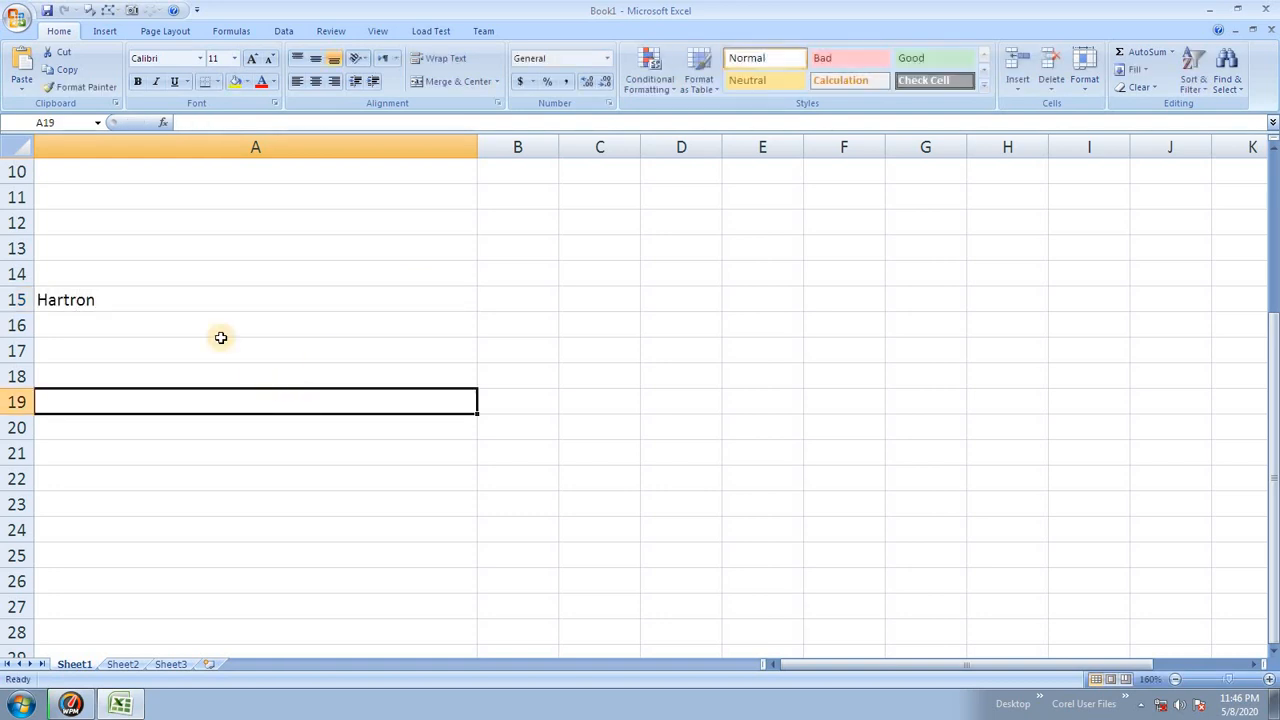
- Align the word Hartron in cell A15 to the right, the left and finally the center
click(233, 292)
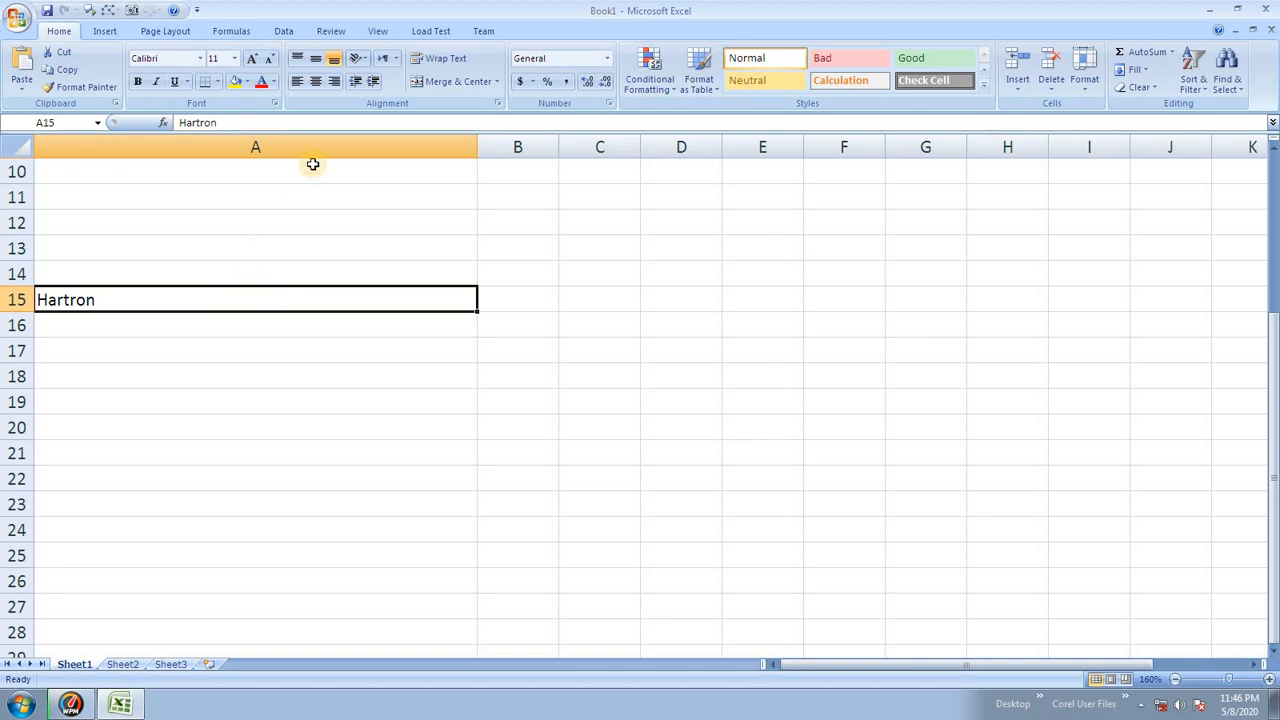
click(334, 82)
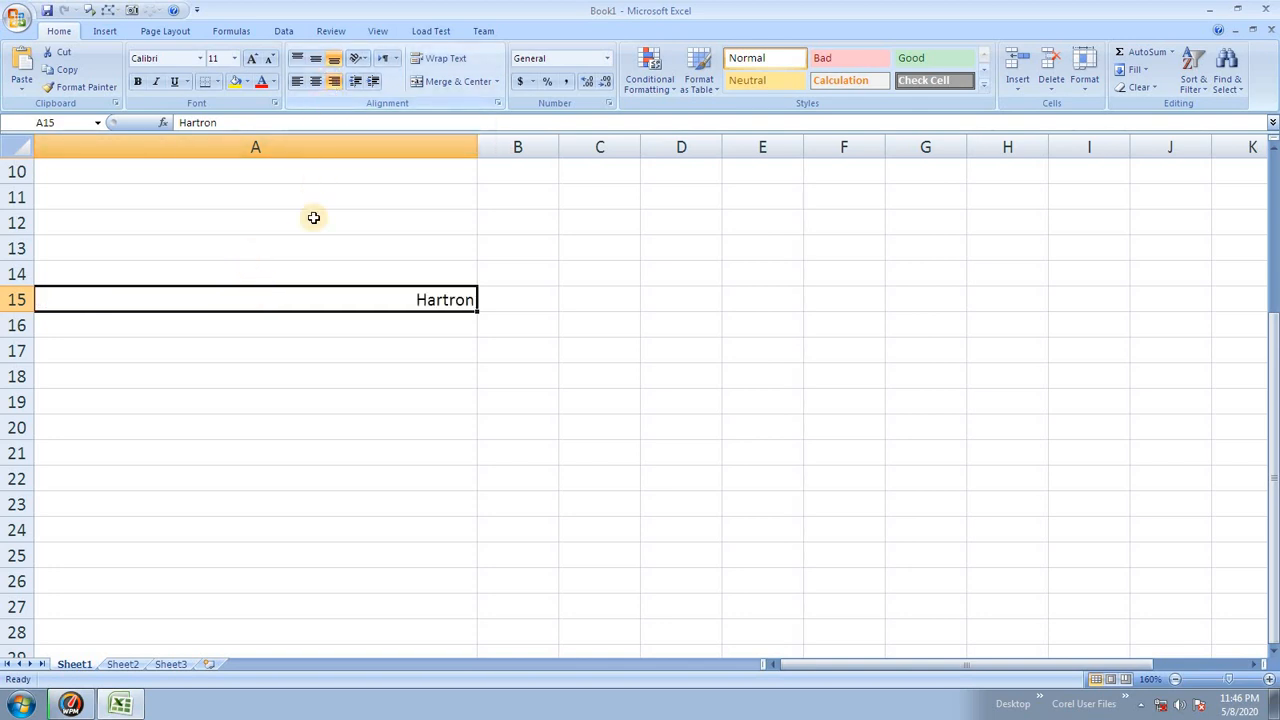
click(297, 82)
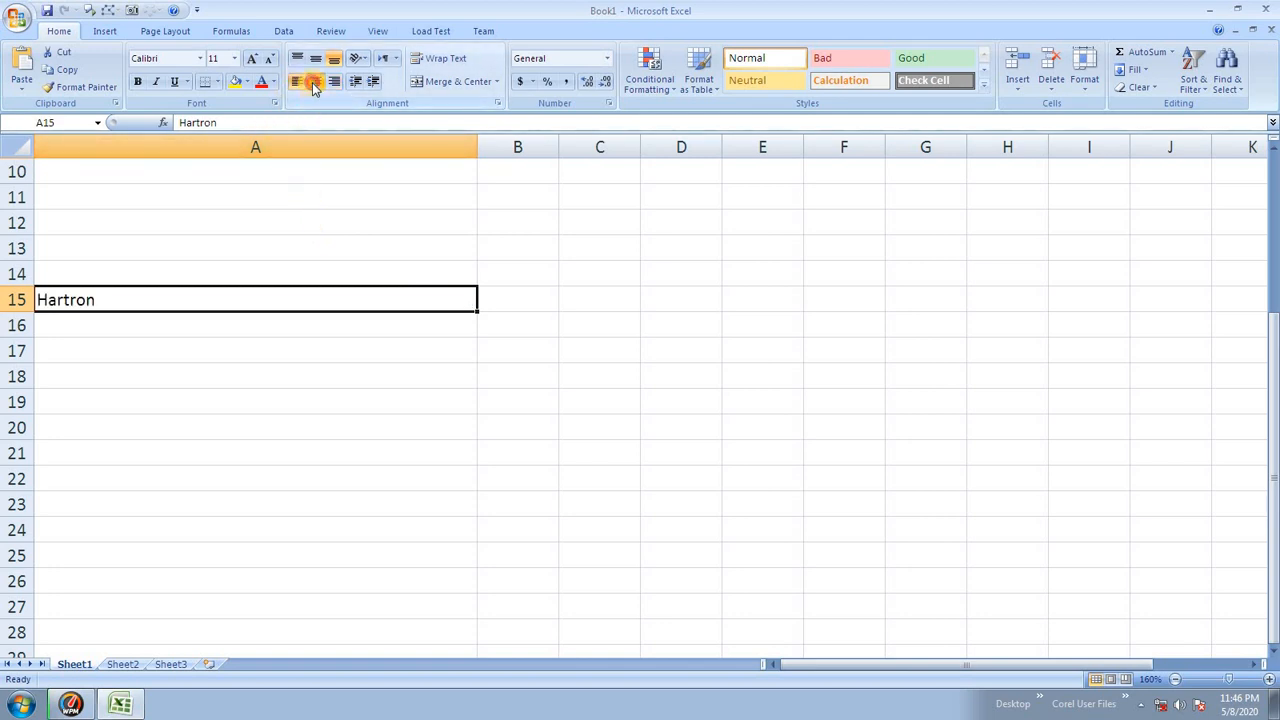
click(315, 82)
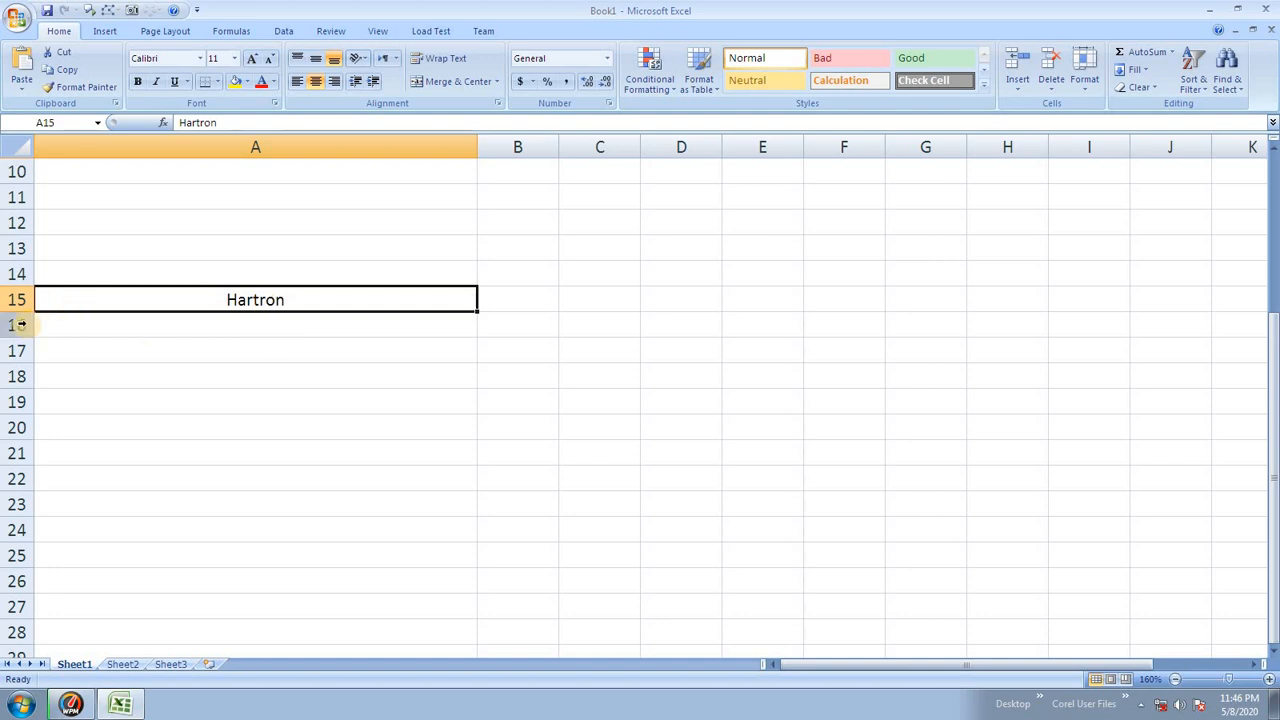
- Increase the height of row 15 and vertically align the text in A15 to the middle and finally the top
drag(24, 311, 15, 413)
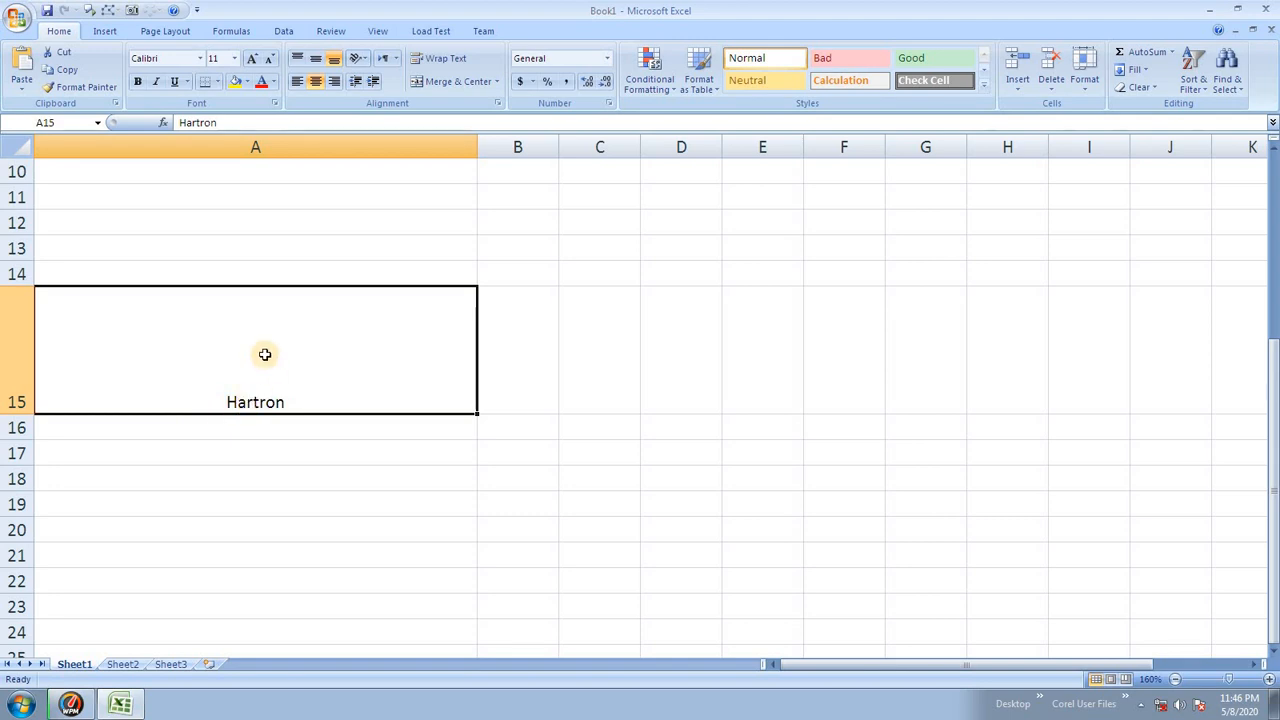
click(313, 59)
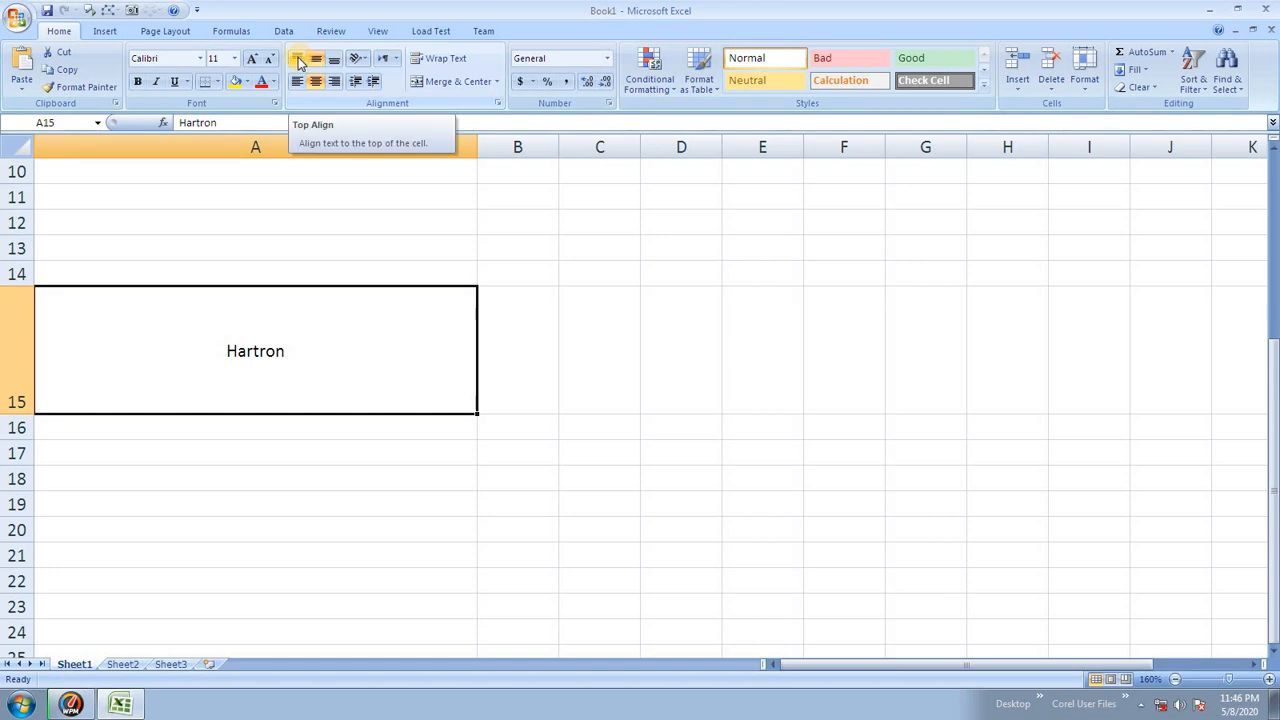
click(300, 60)
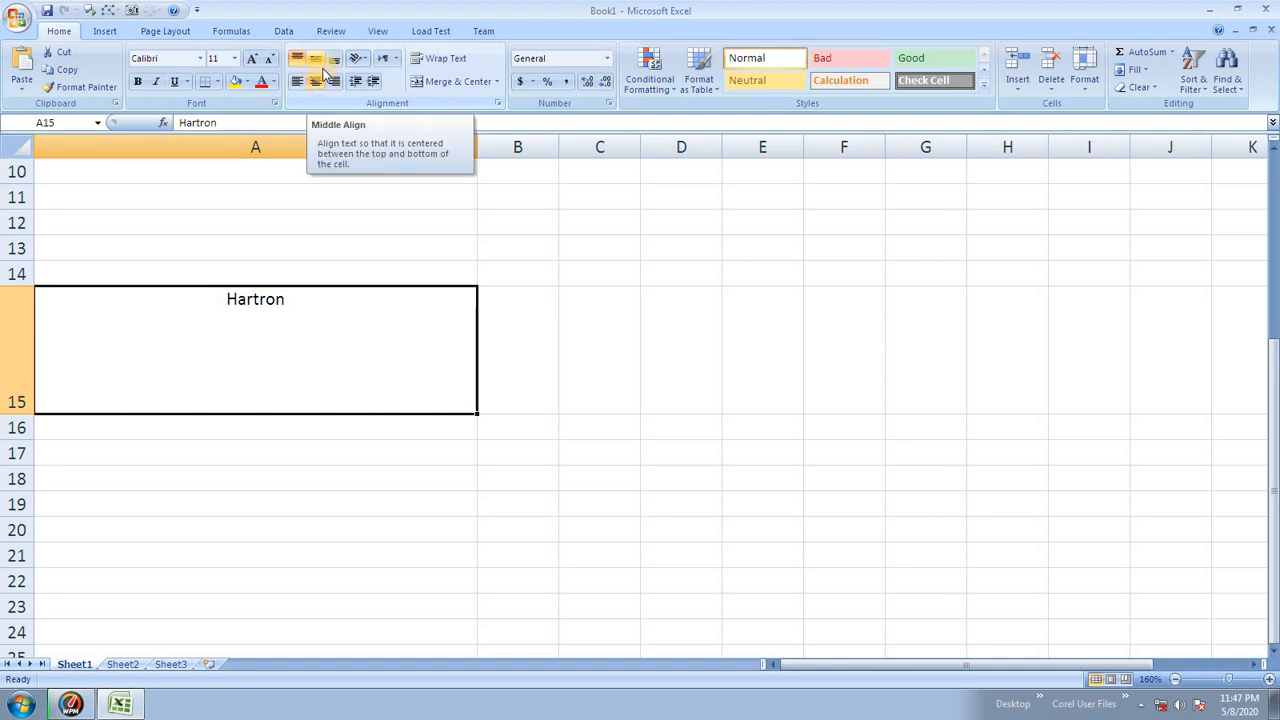
- Try right and left alignment on the text in A15, finishing with horizontal center and bottom alignment
click(334, 81)
click(297, 82)
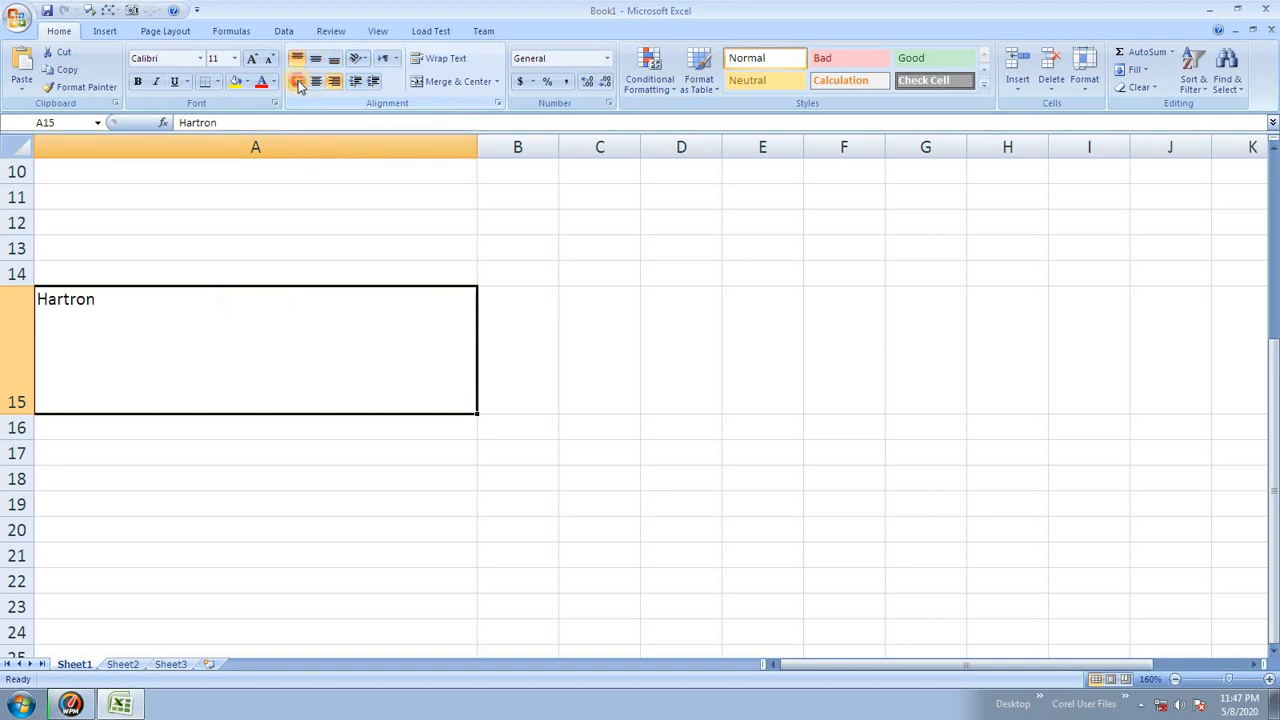
click(315, 82)
click(328, 60)
click(333, 59)
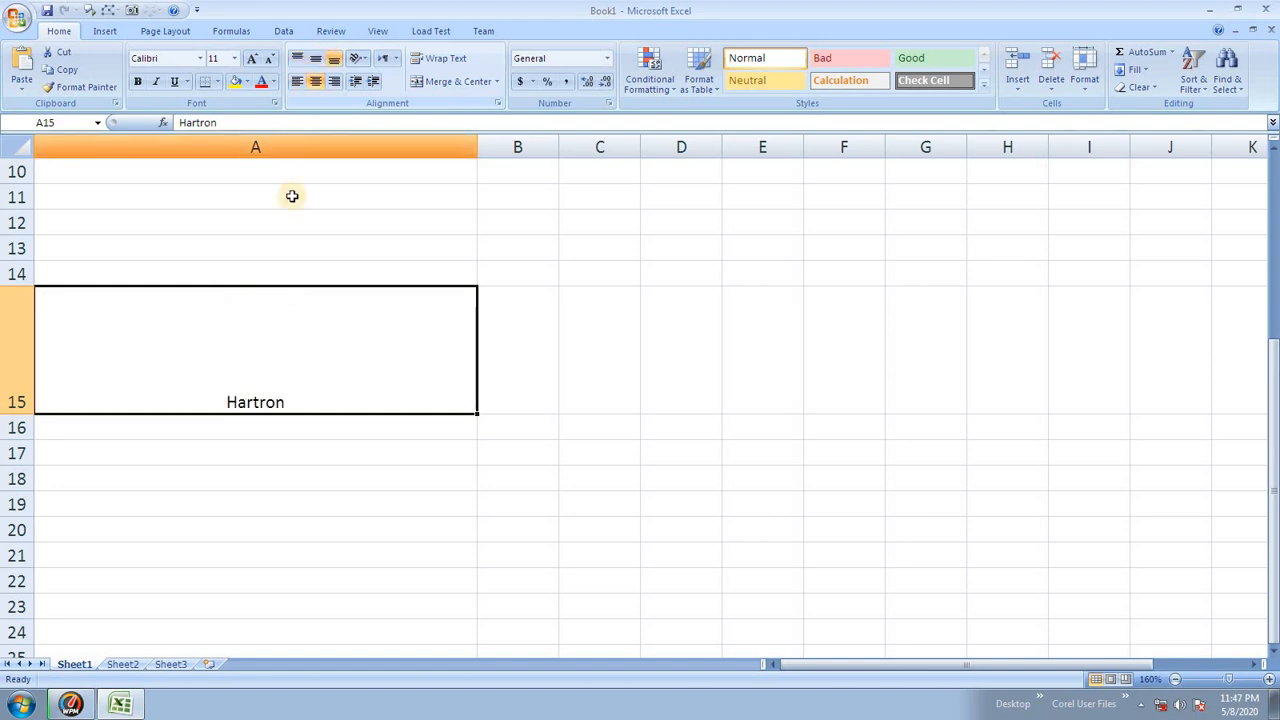
- Cycle the paragraph in cell A1 through left, center and right alignment once more
scroll(300, 237, up, 3)
click(267, 260)
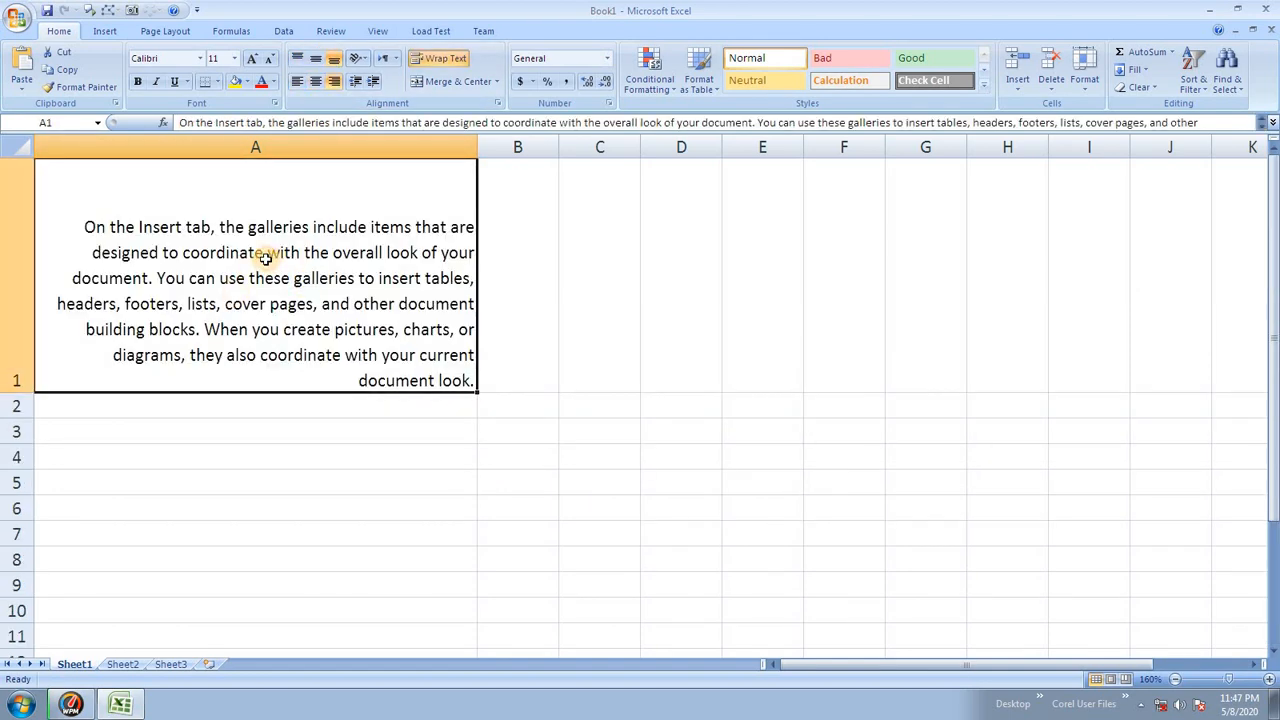
click(300, 83)
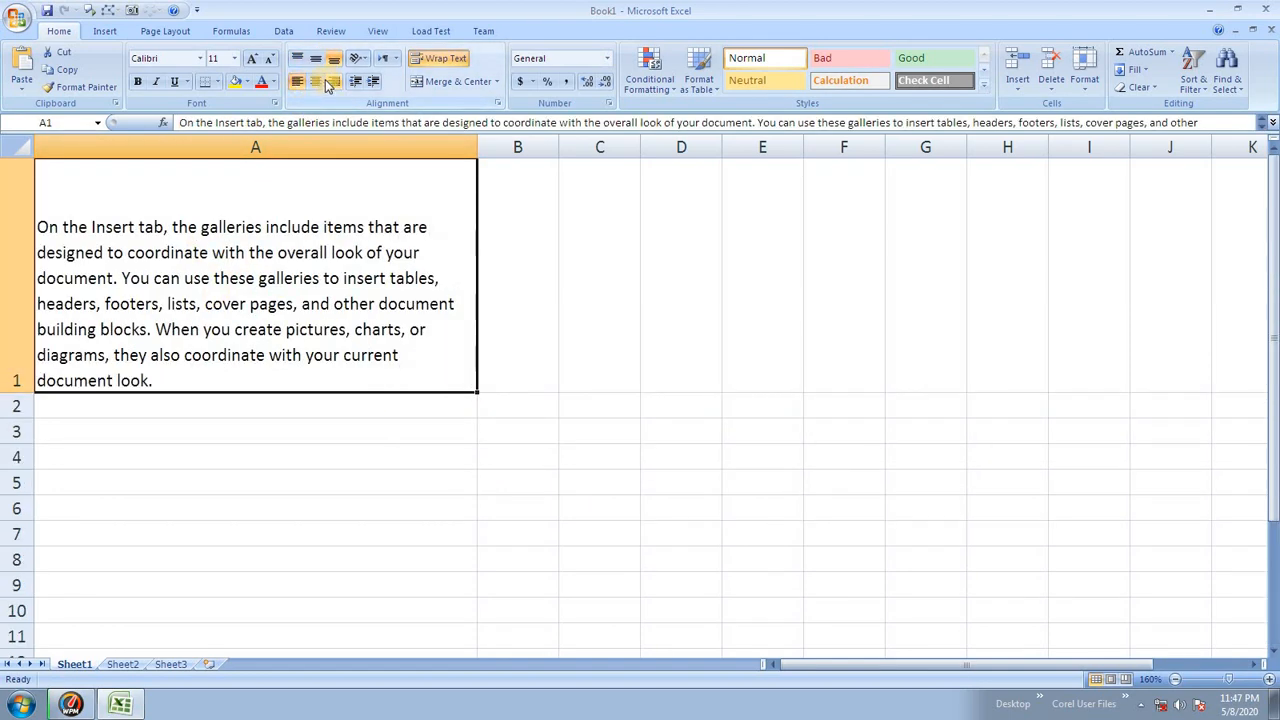
click(315, 82)
click(334, 82)
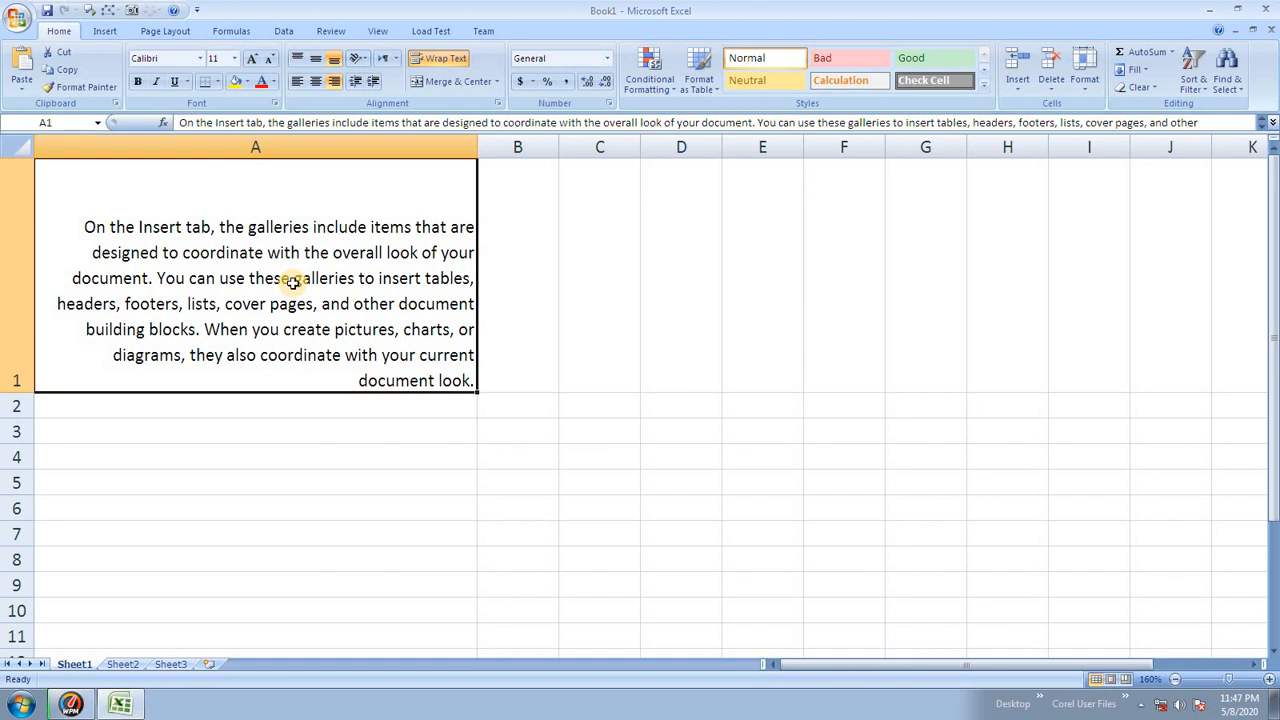
- Set the horizontal alignment of the paragraph in cell A1 to Justify in the Format Cells dialog
key(ctrl+1)
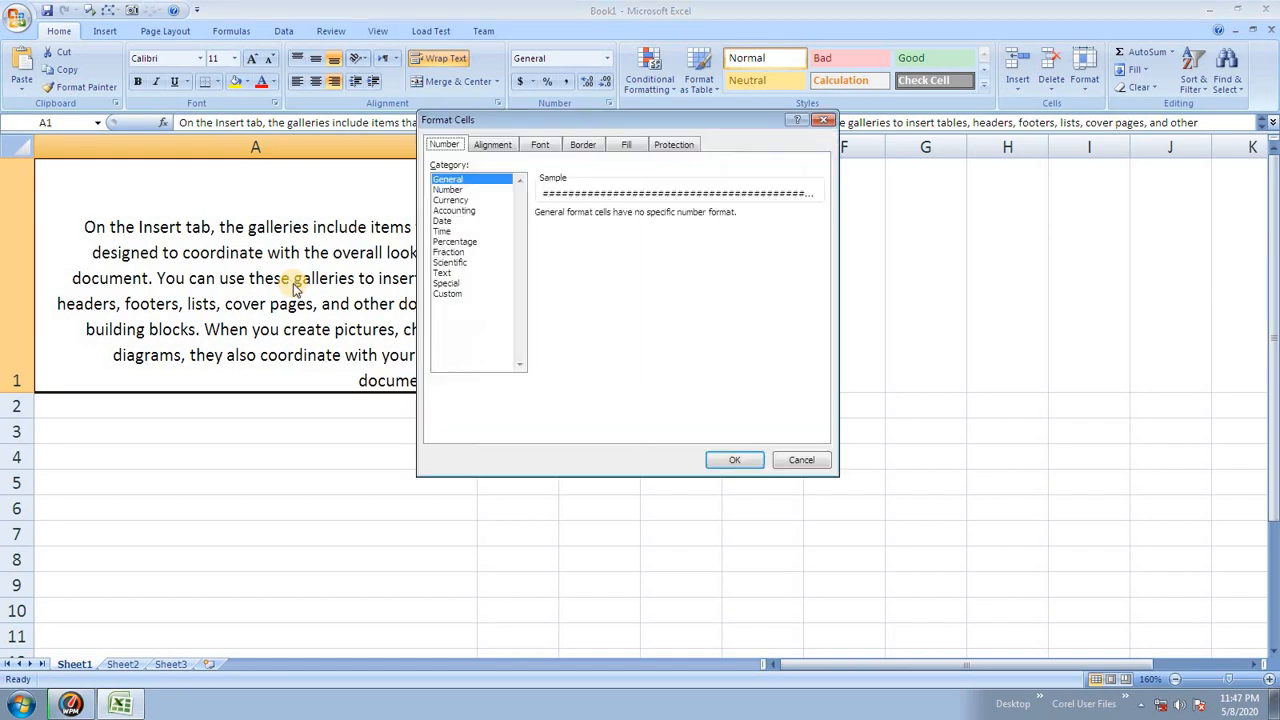
click(500, 148)
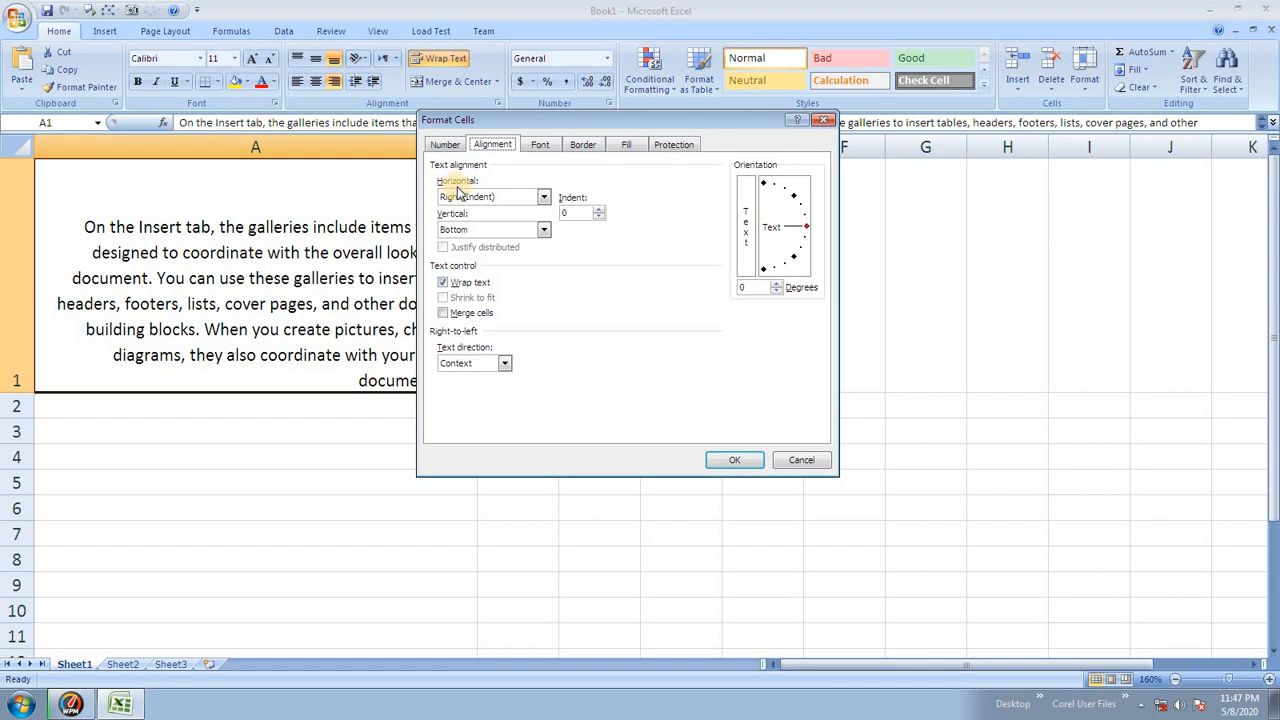
drag(494, 121, 752, 121)
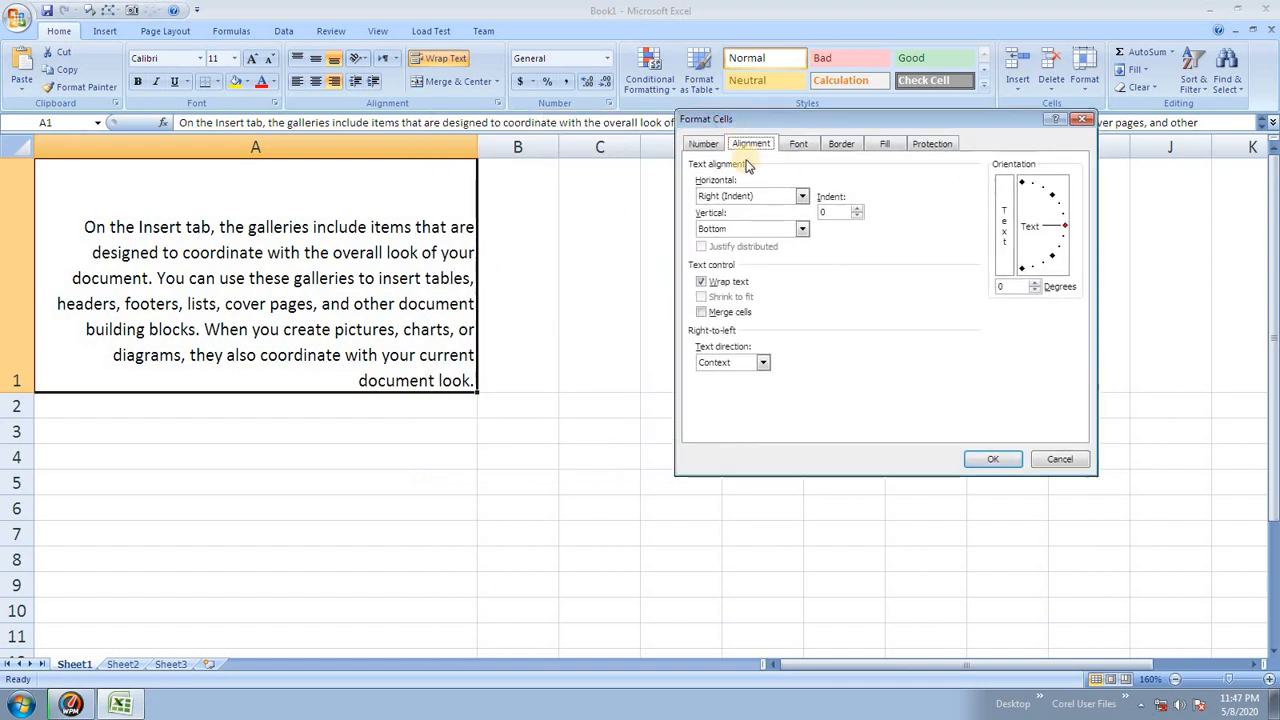
click(750, 197)
click(724, 264)
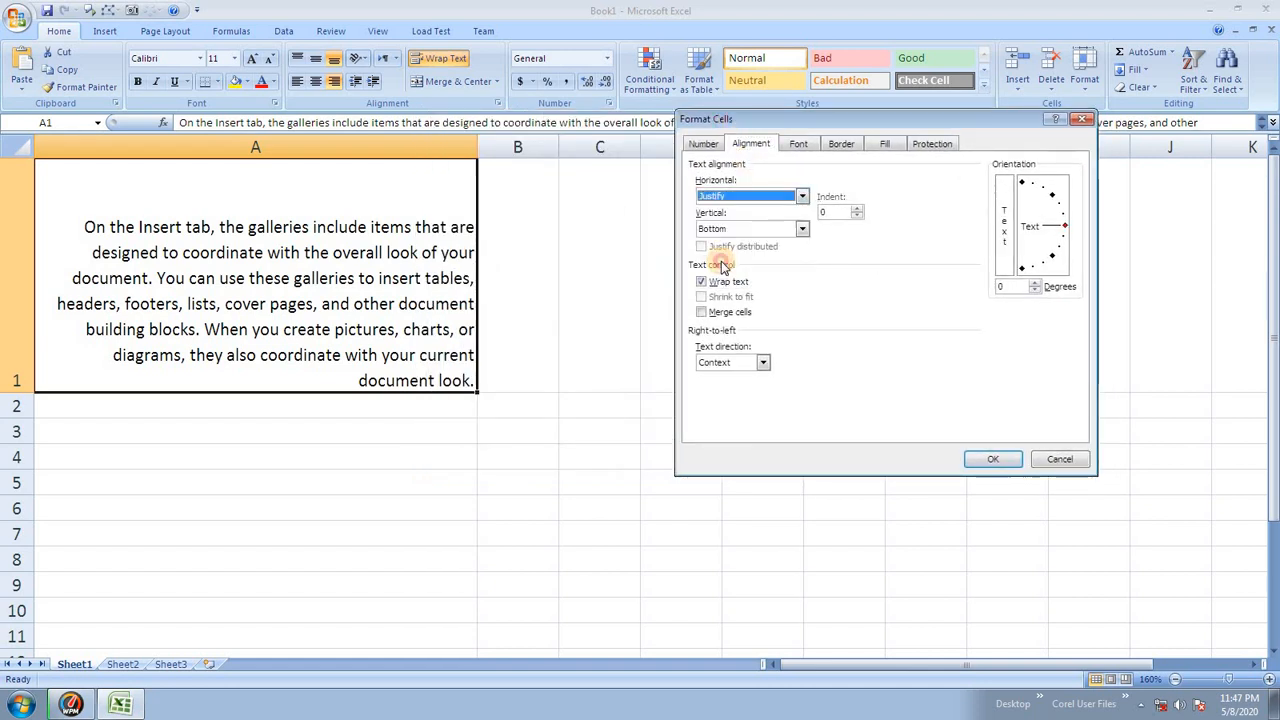
click(975, 459)
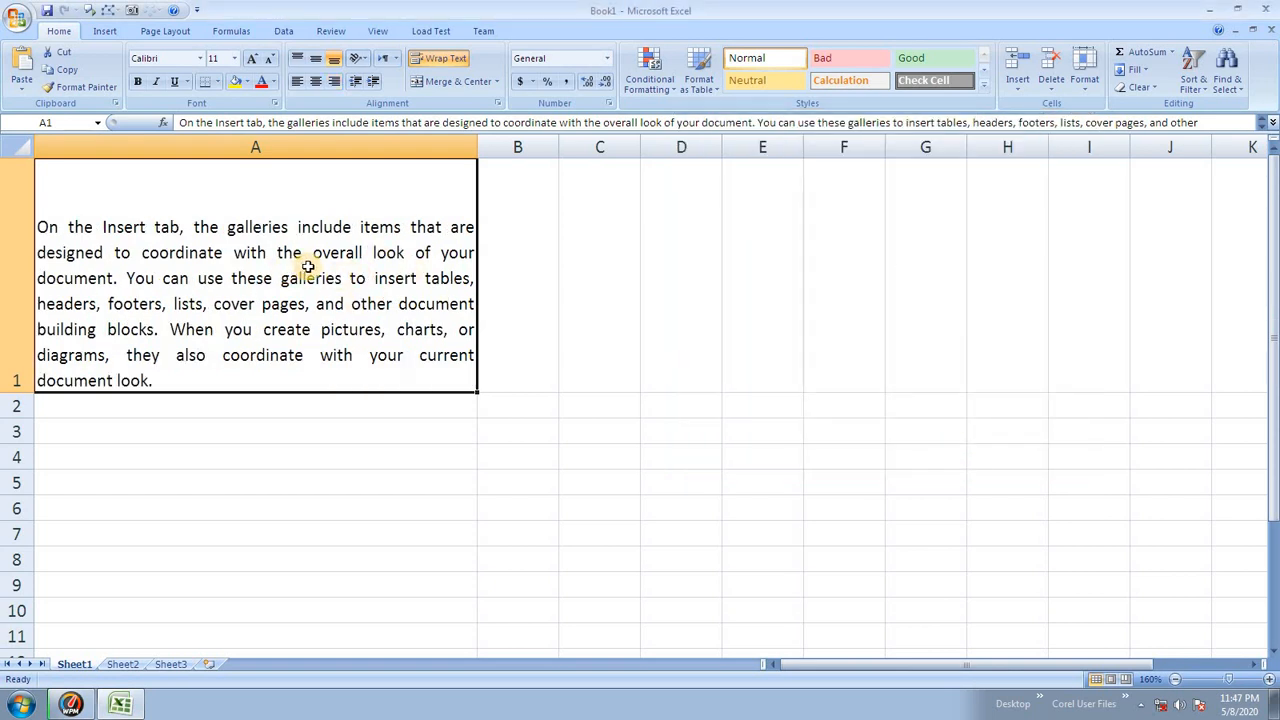
- Apply all borders to cell A1 and check the bordered paragraph in print preview
click(217, 81)
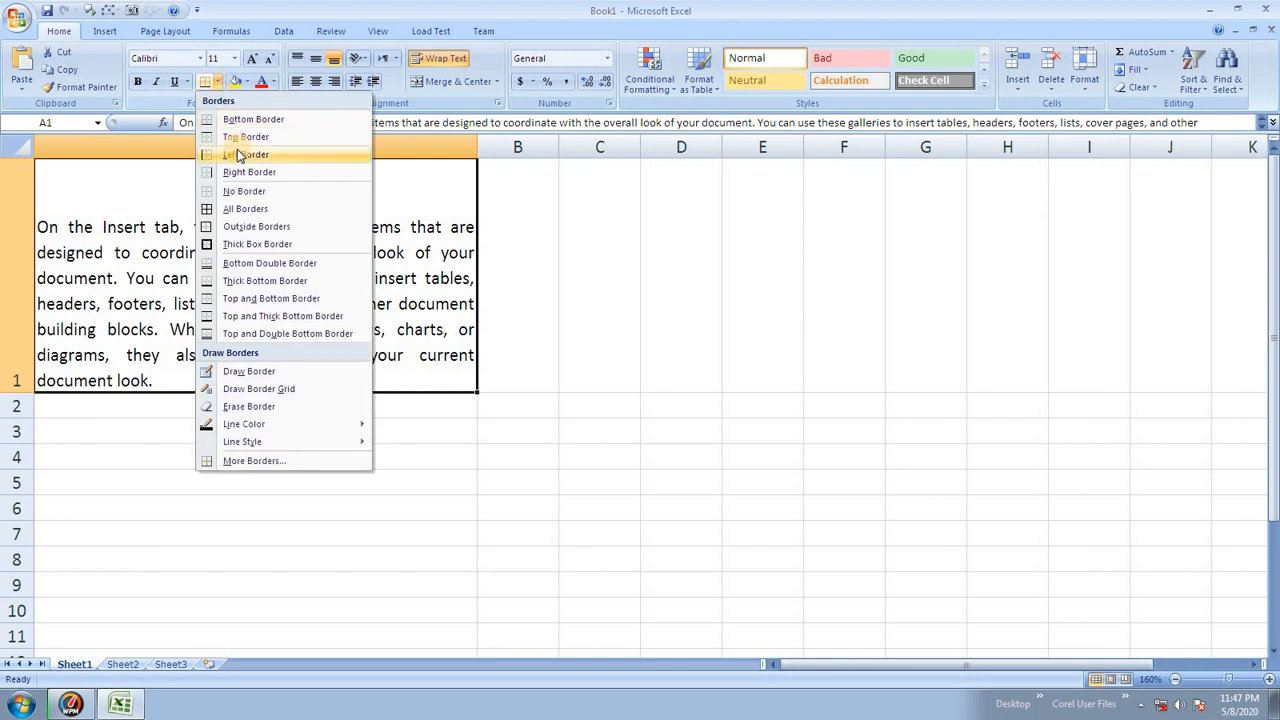
click(248, 208)
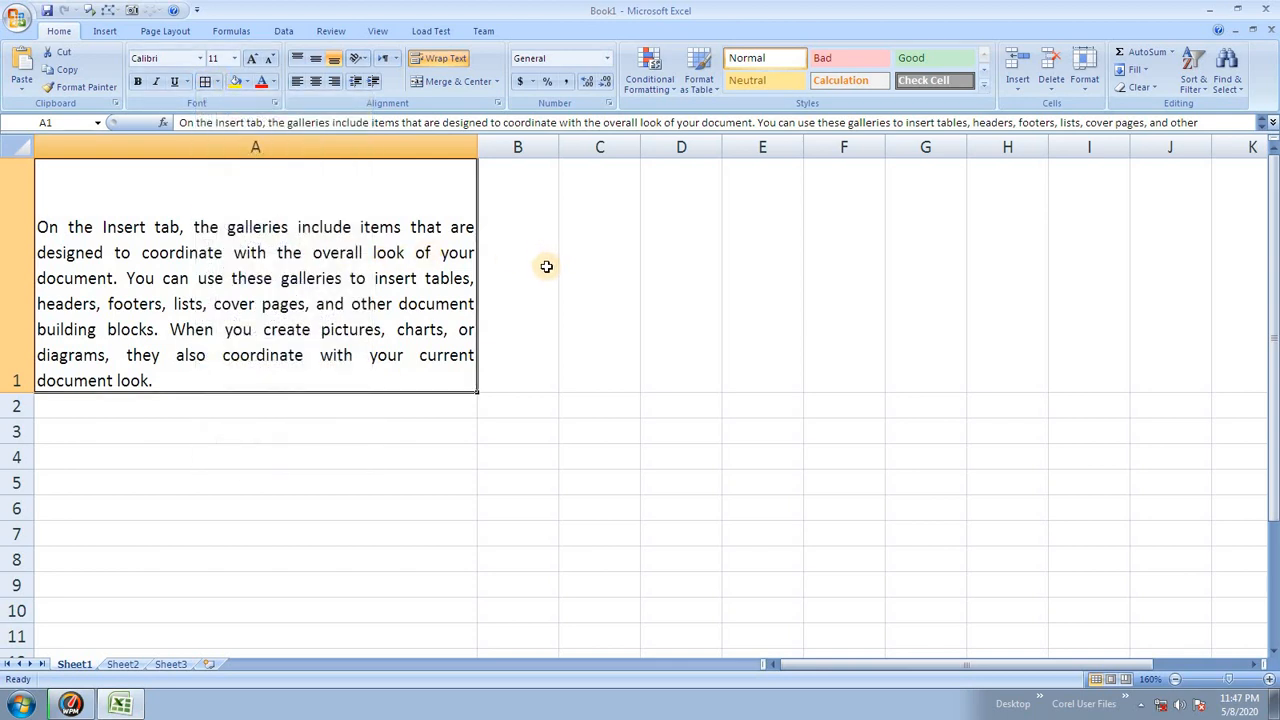
key(ctrl+F2)
click(551, 223)
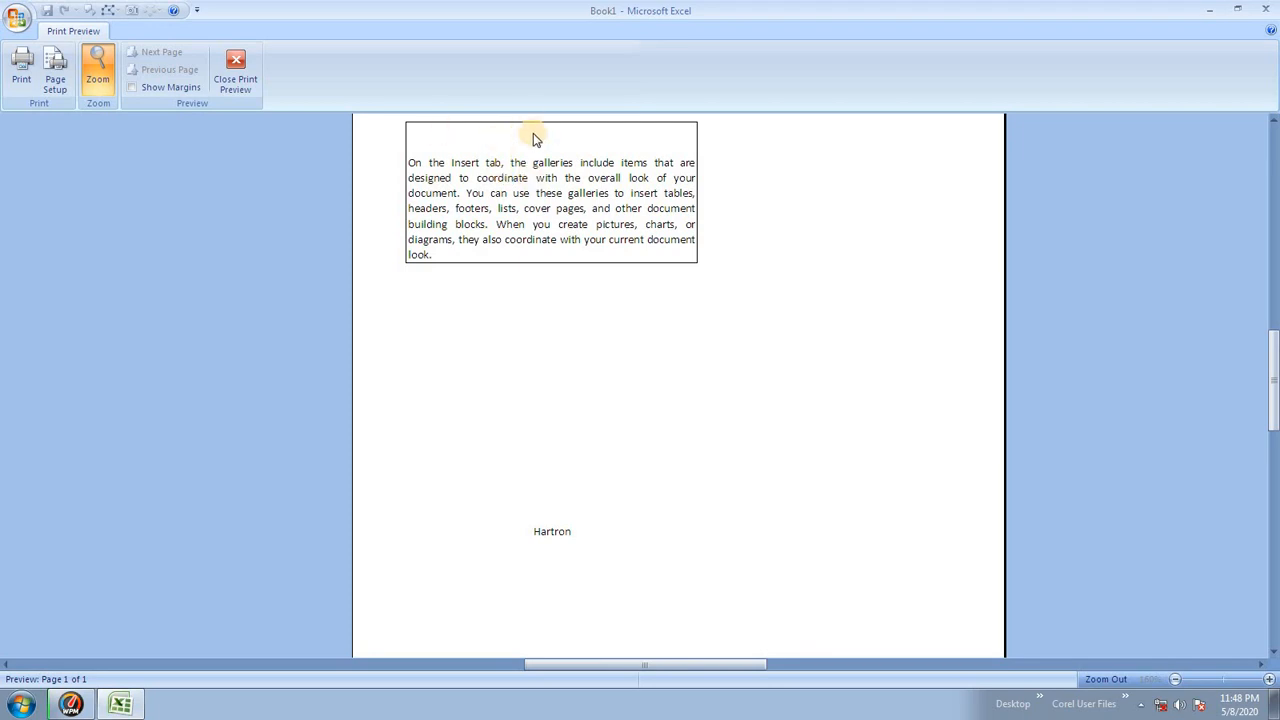
key(Escape)
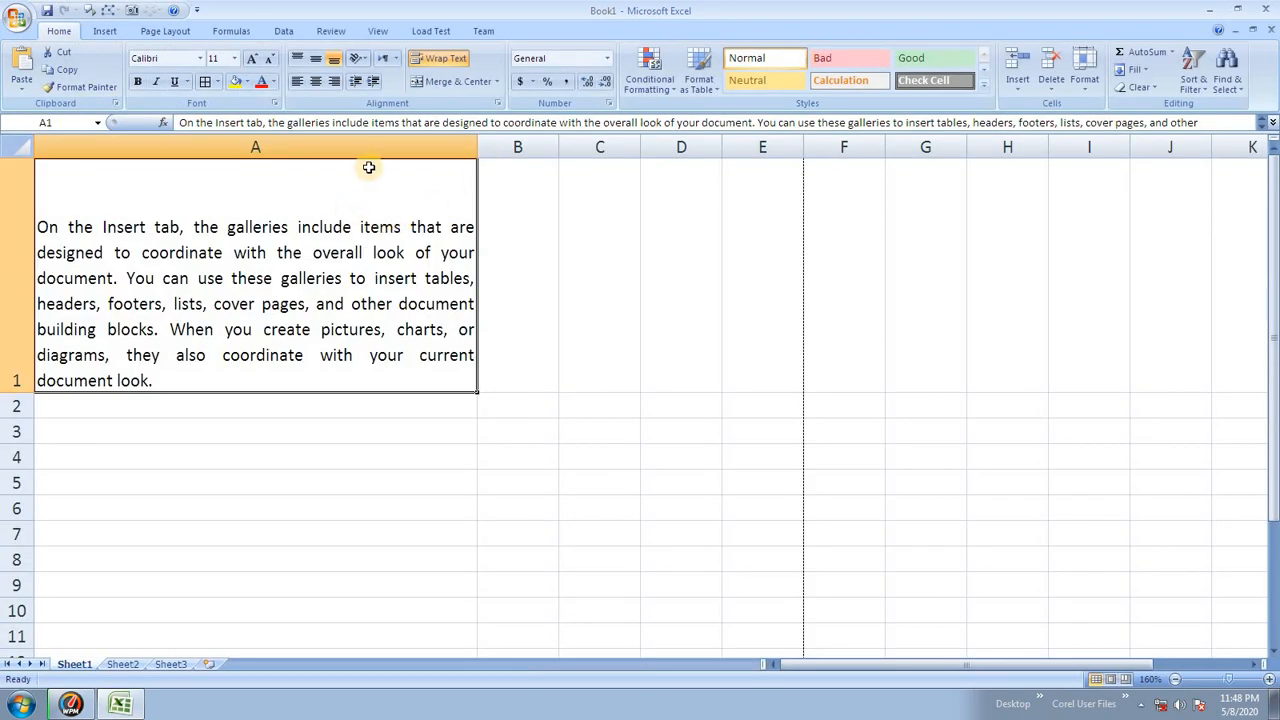
- Set the vertical alignment of cell A1 to Distributed and check the result in print preview
click(497, 104)
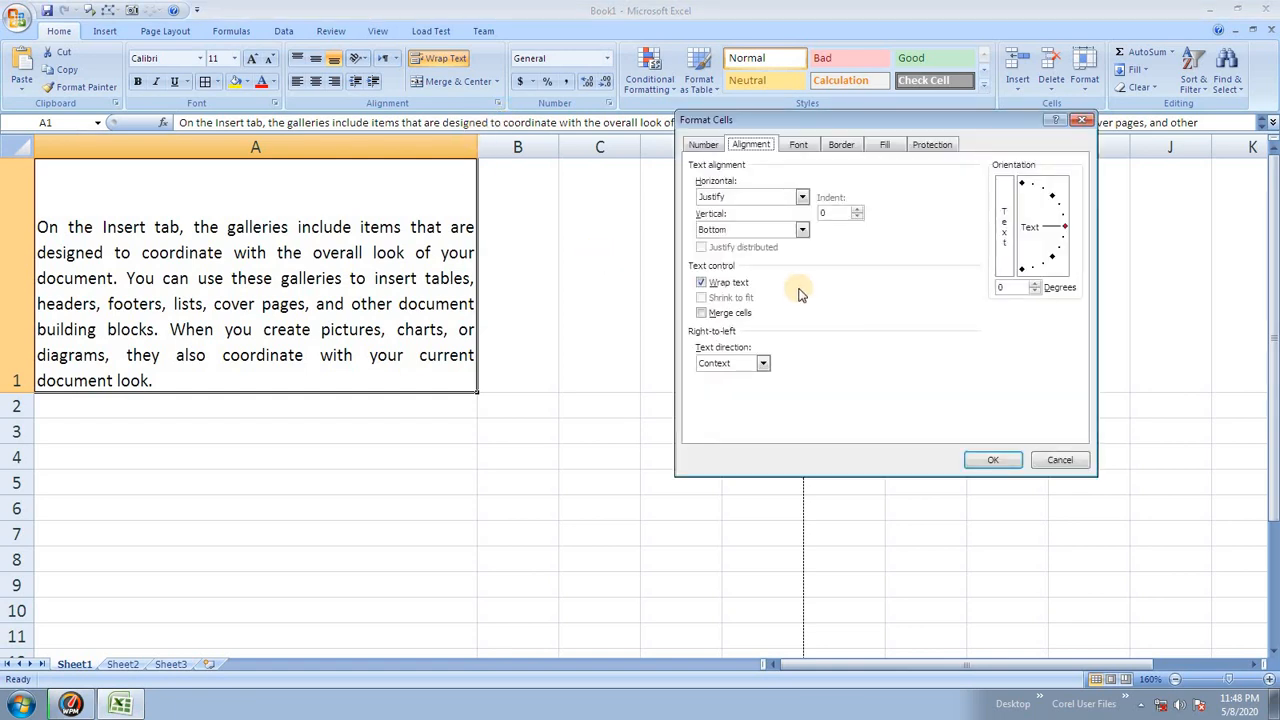
click(733, 231)
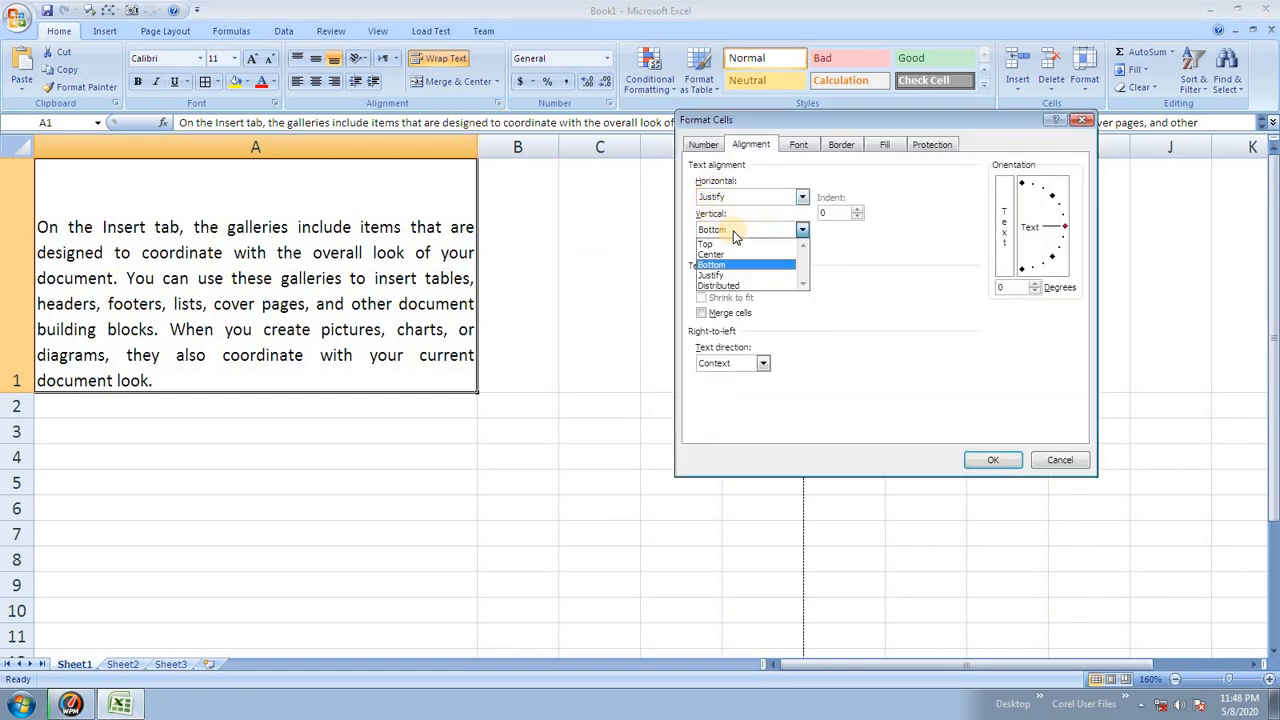
click(718, 285)
click(993, 460)
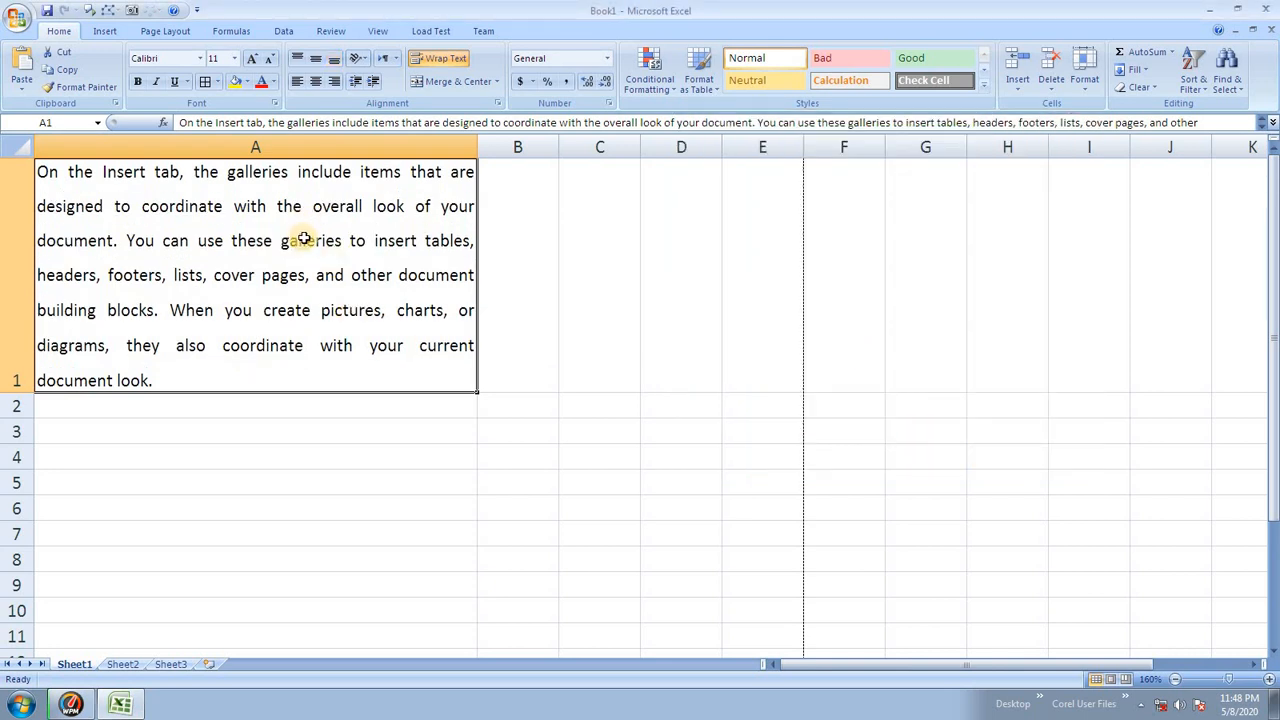
key(ctrl+F2)
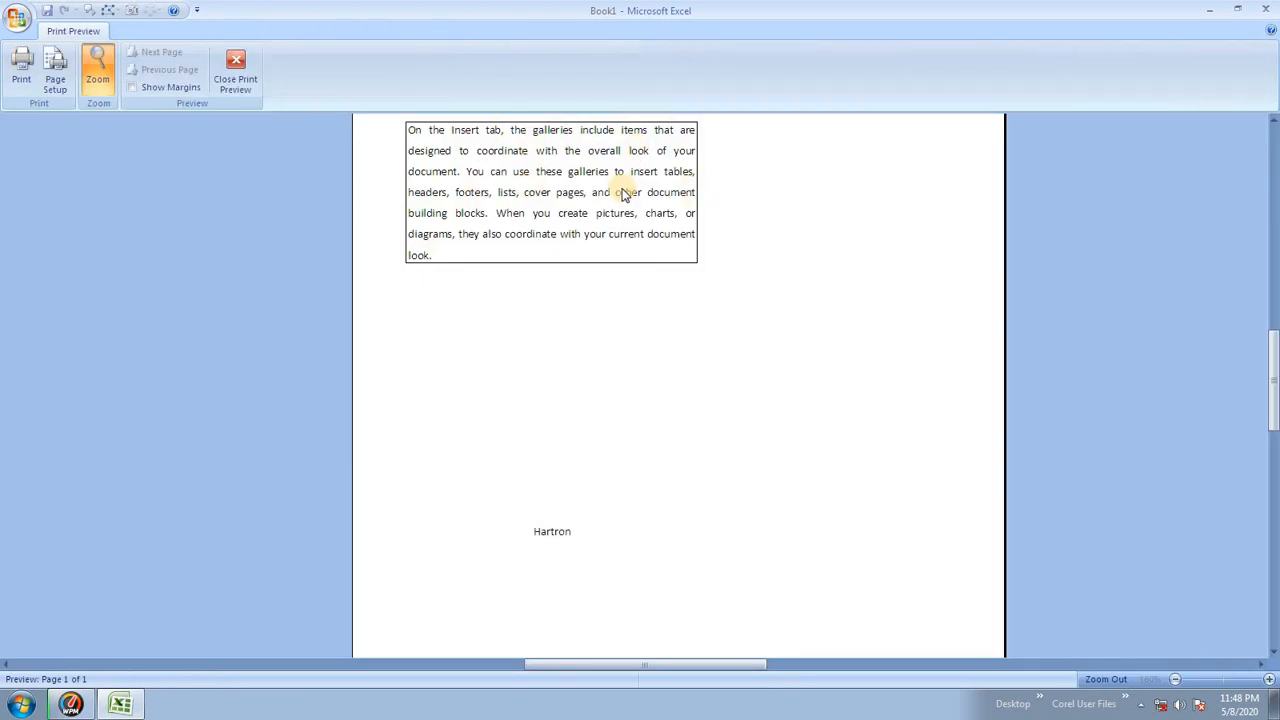
key(Escape)
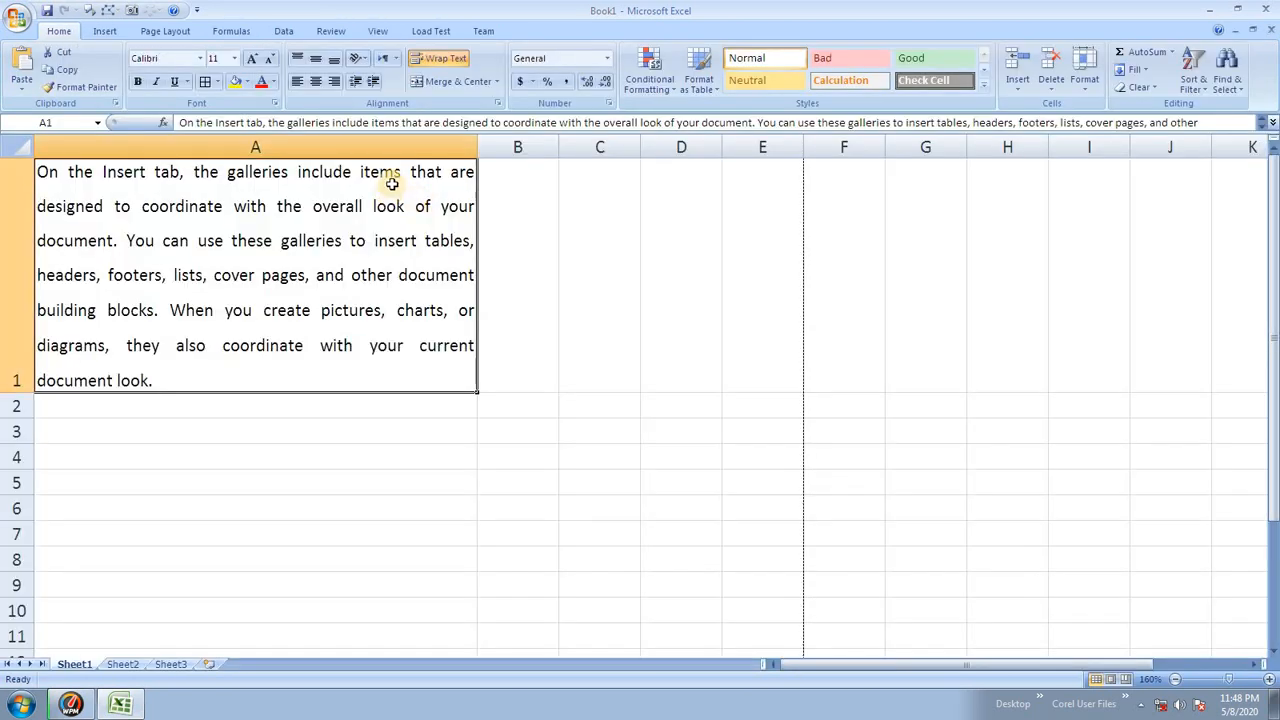
- Narrow column A and increase the height of row 1 to fit the whole paragraph, checking it in print preview
drag(477, 146, 317, 147)
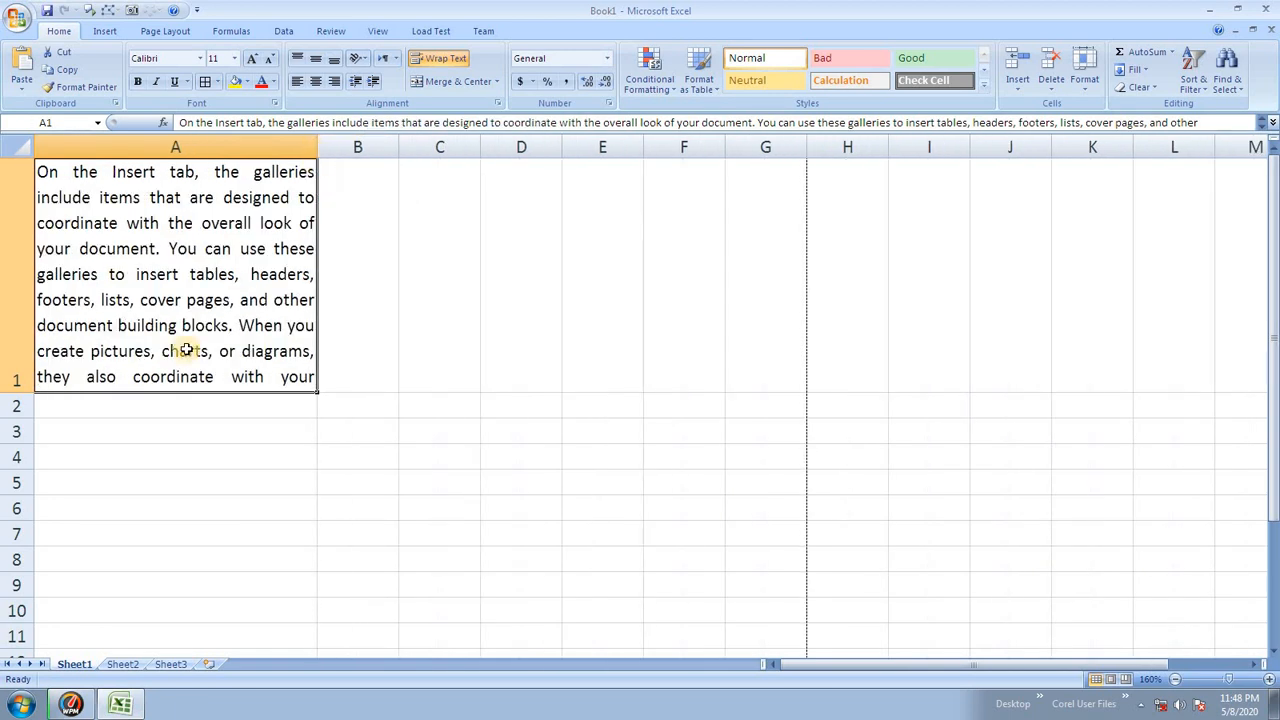
drag(18, 394, 18, 450)
key(ctrl+F2)
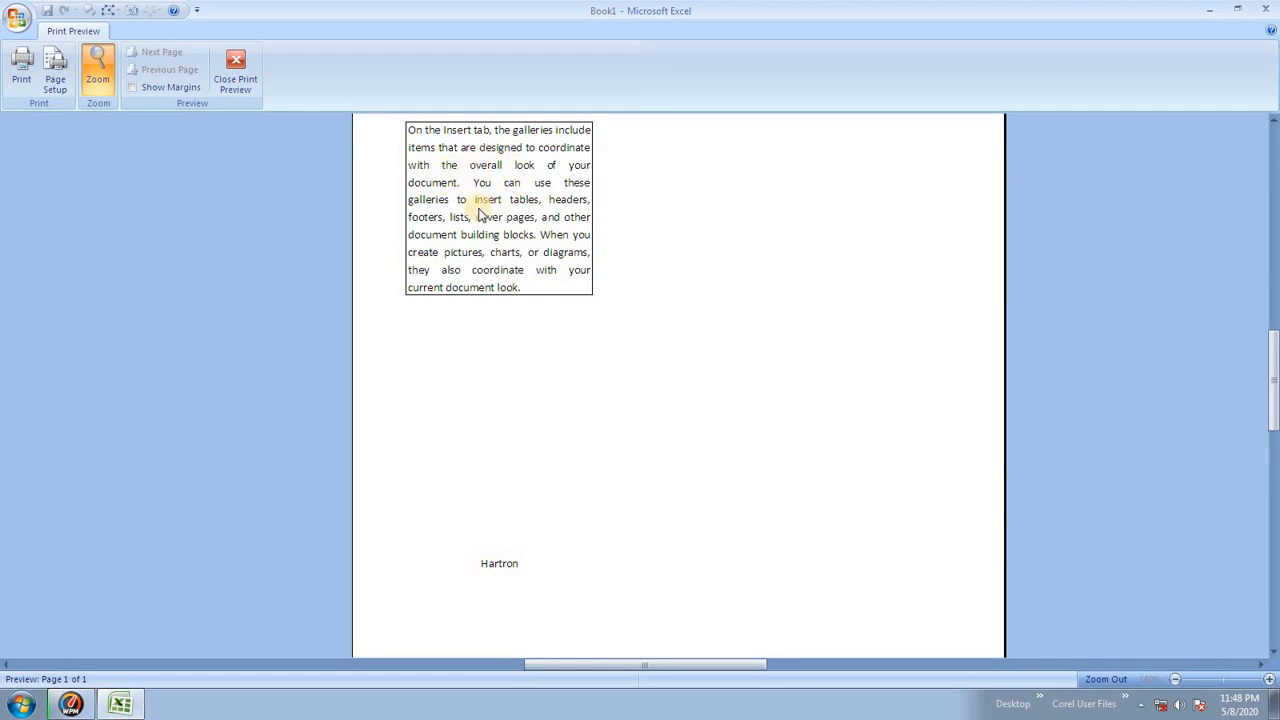
key(Escape)
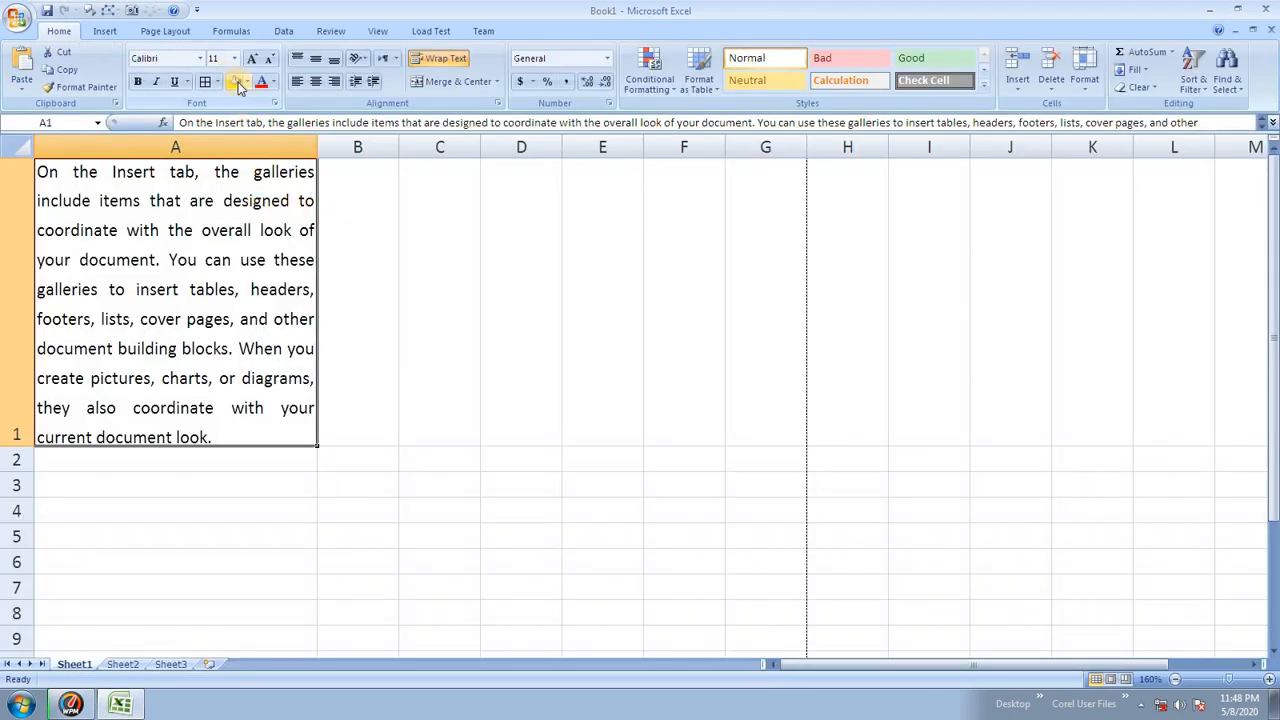
- Fill cell A1 with yellow and check the fill in print preview
click(236, 81)
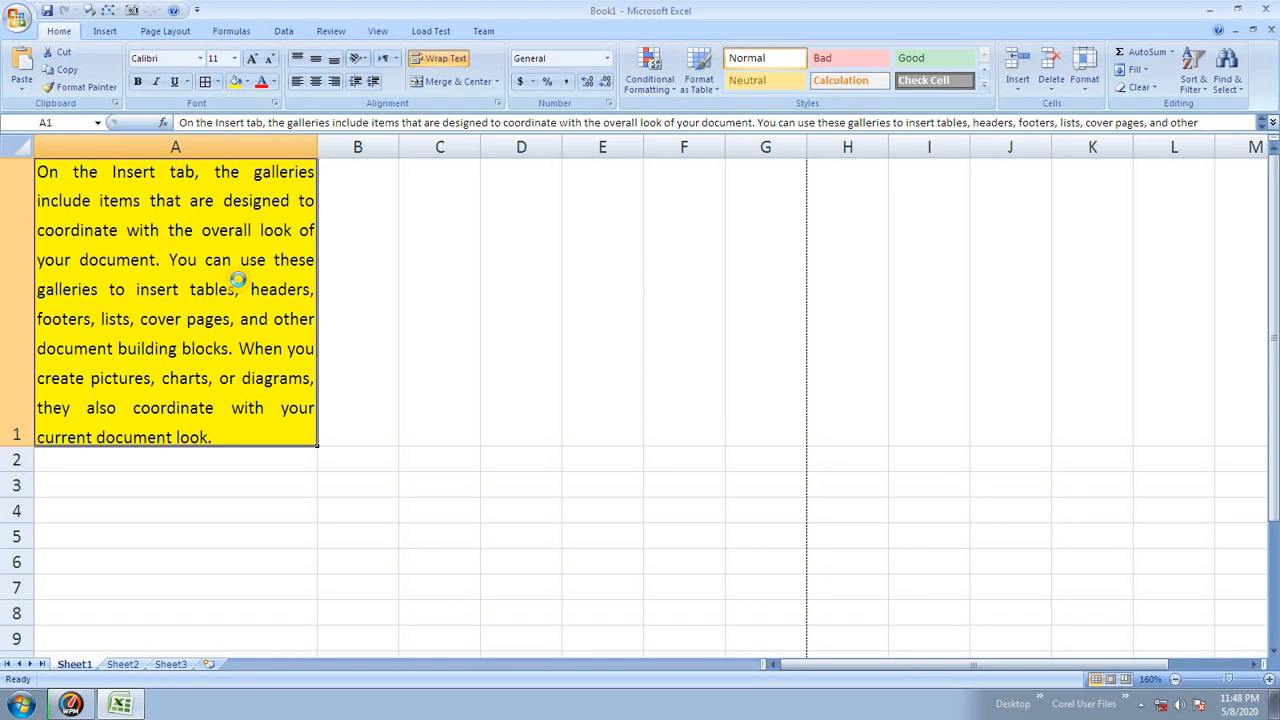
key(ctrl+F2)
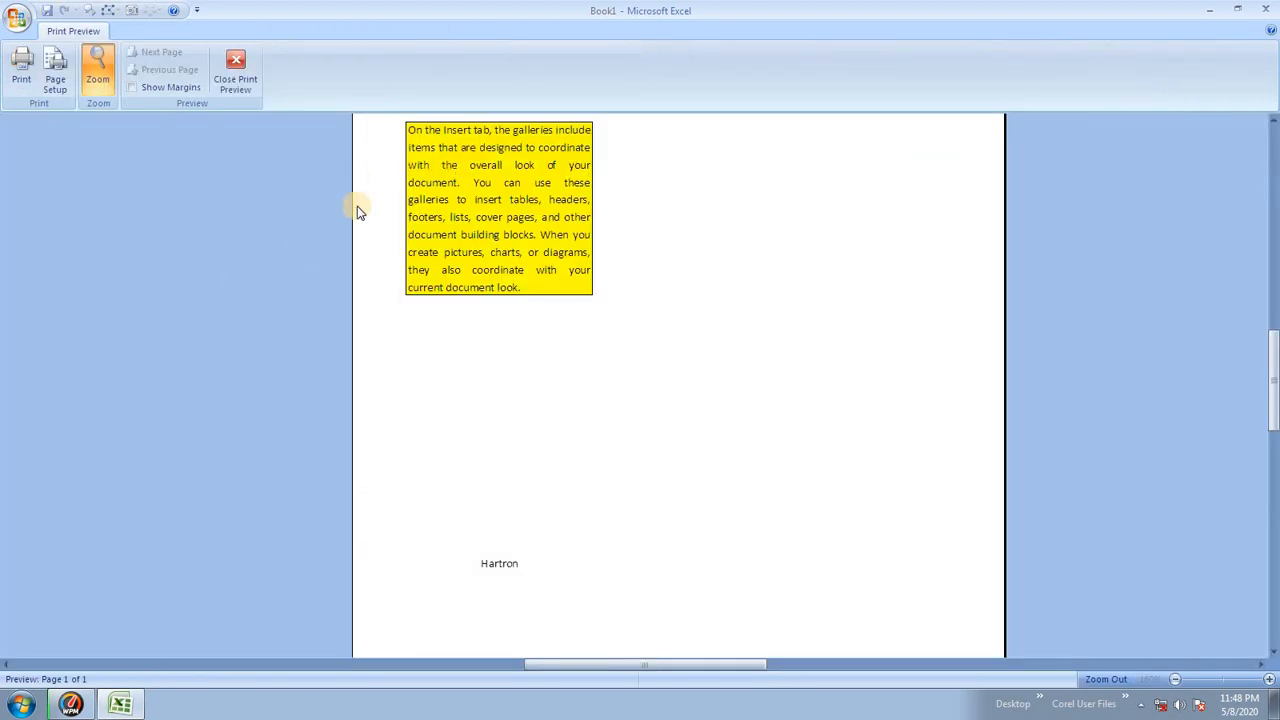
key(Escape)
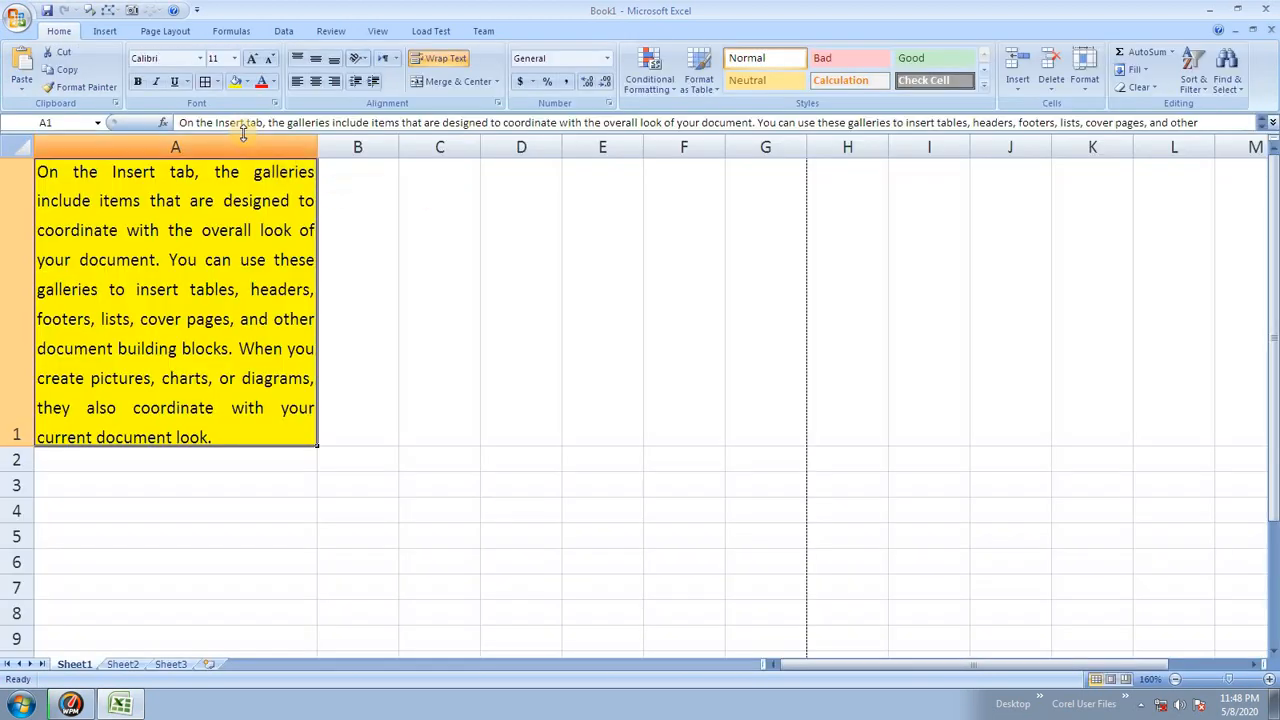
- Change the fill of cell A1 to a custom light yellow from the standard colors and check it in print preview
click(246, 82)
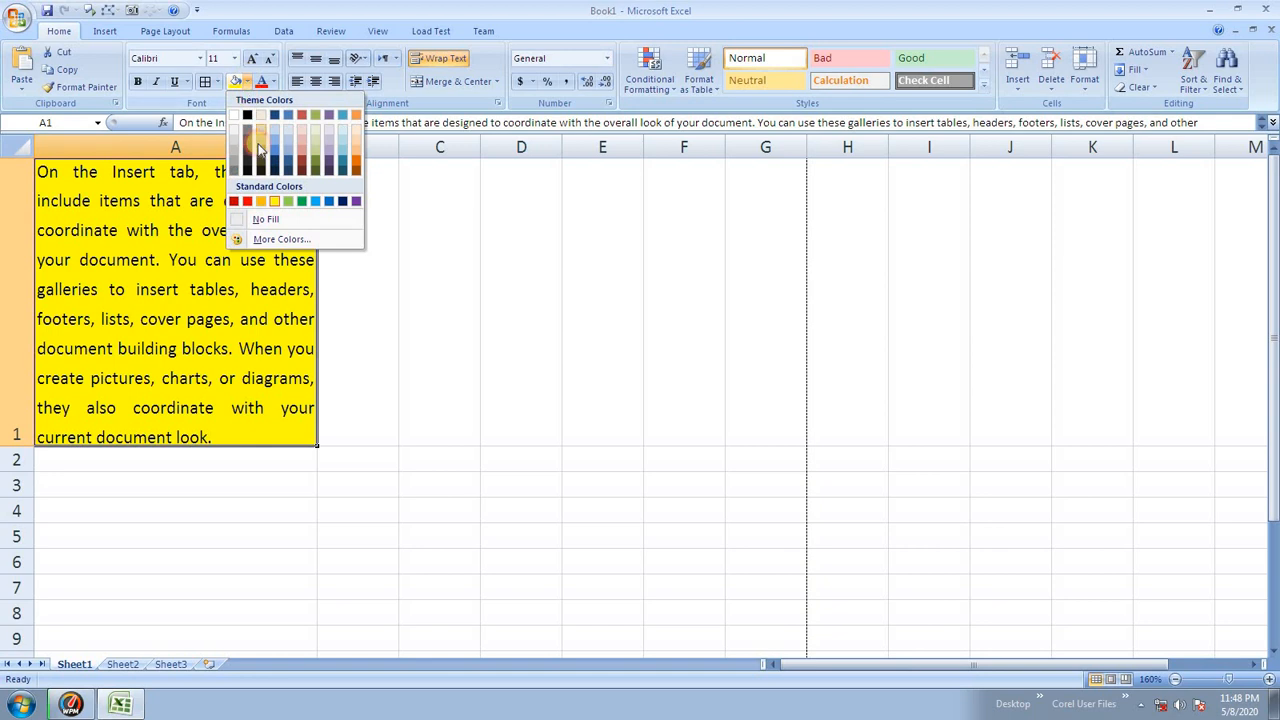
click(284, 240)
click(829, 306)
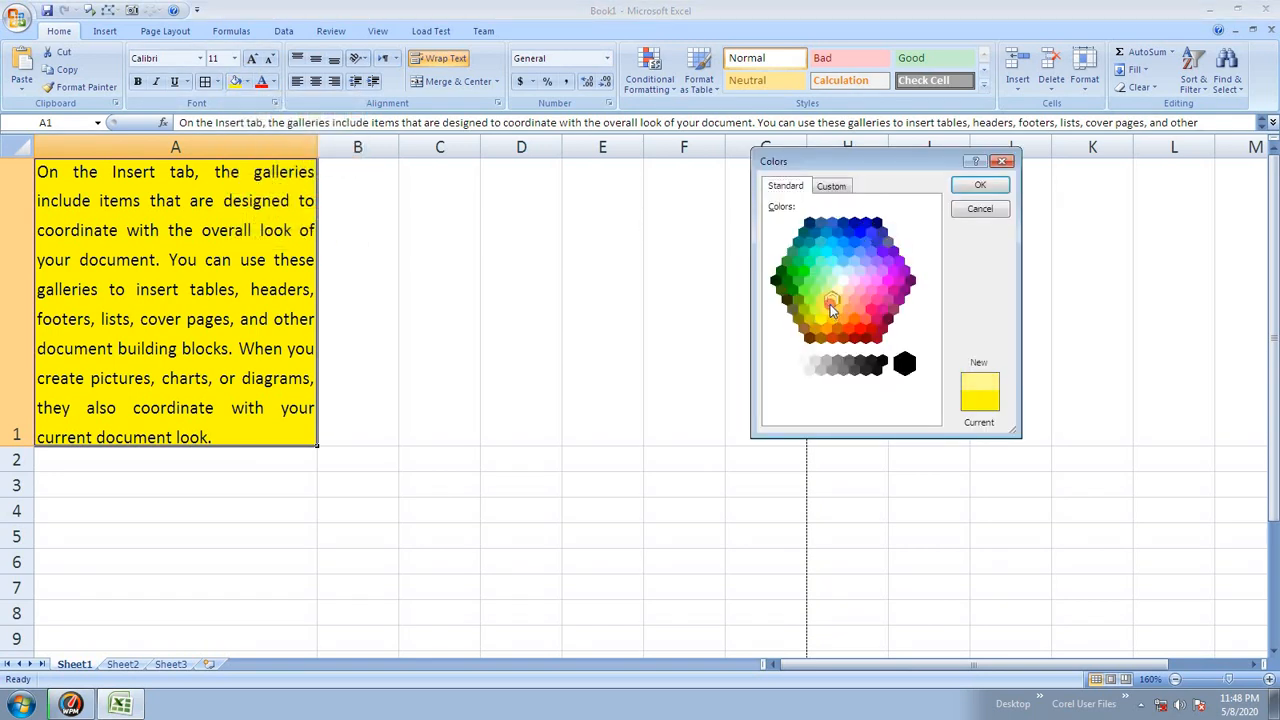
click(955, 186)
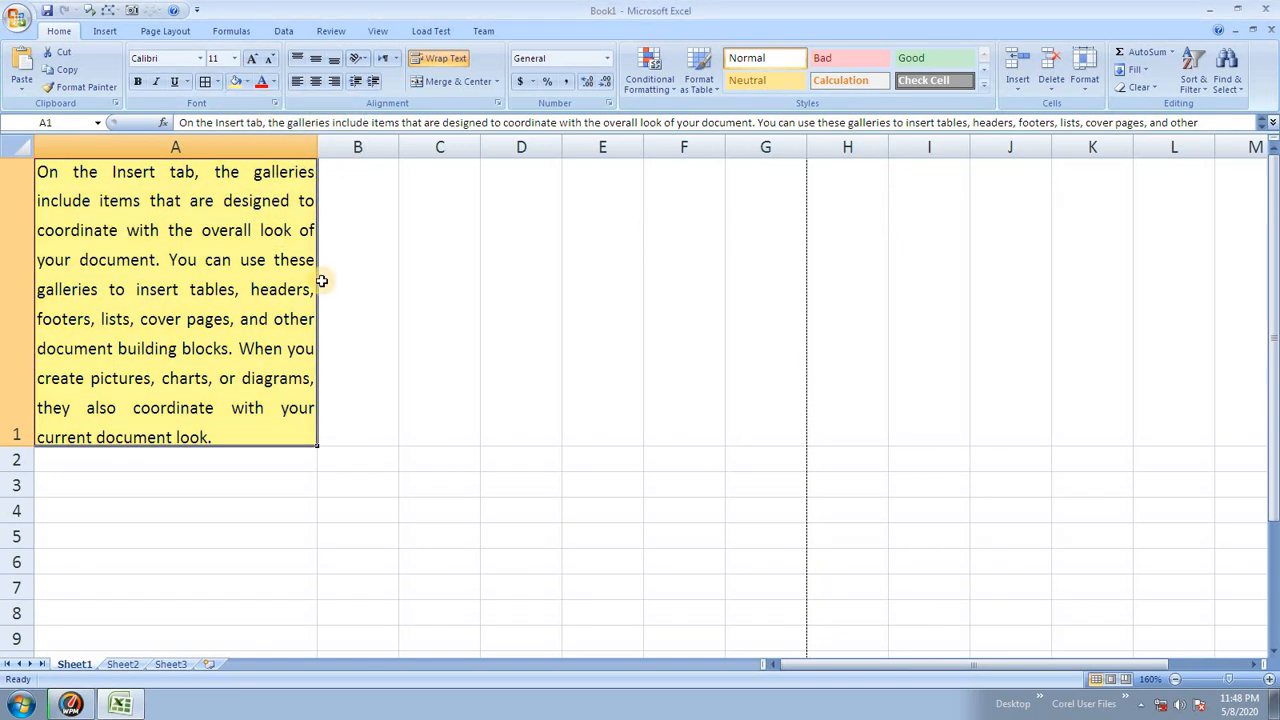
key(ctrl+F2)
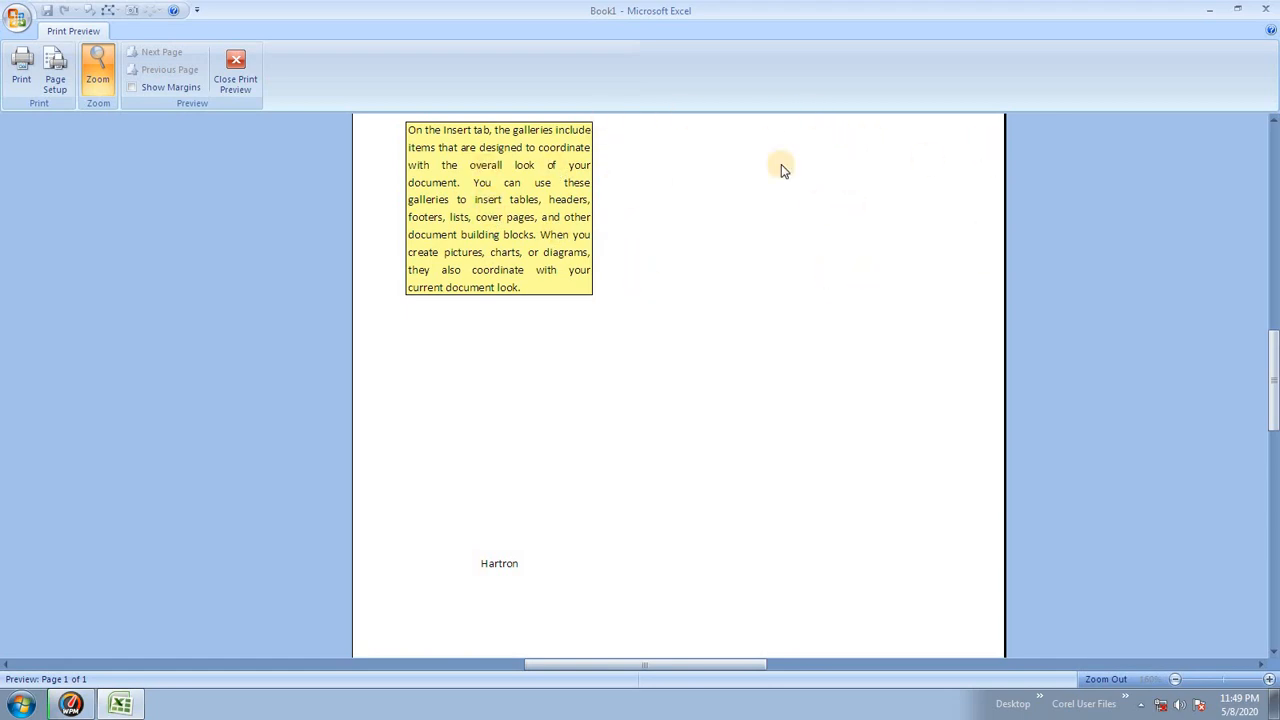
click(240, 62)
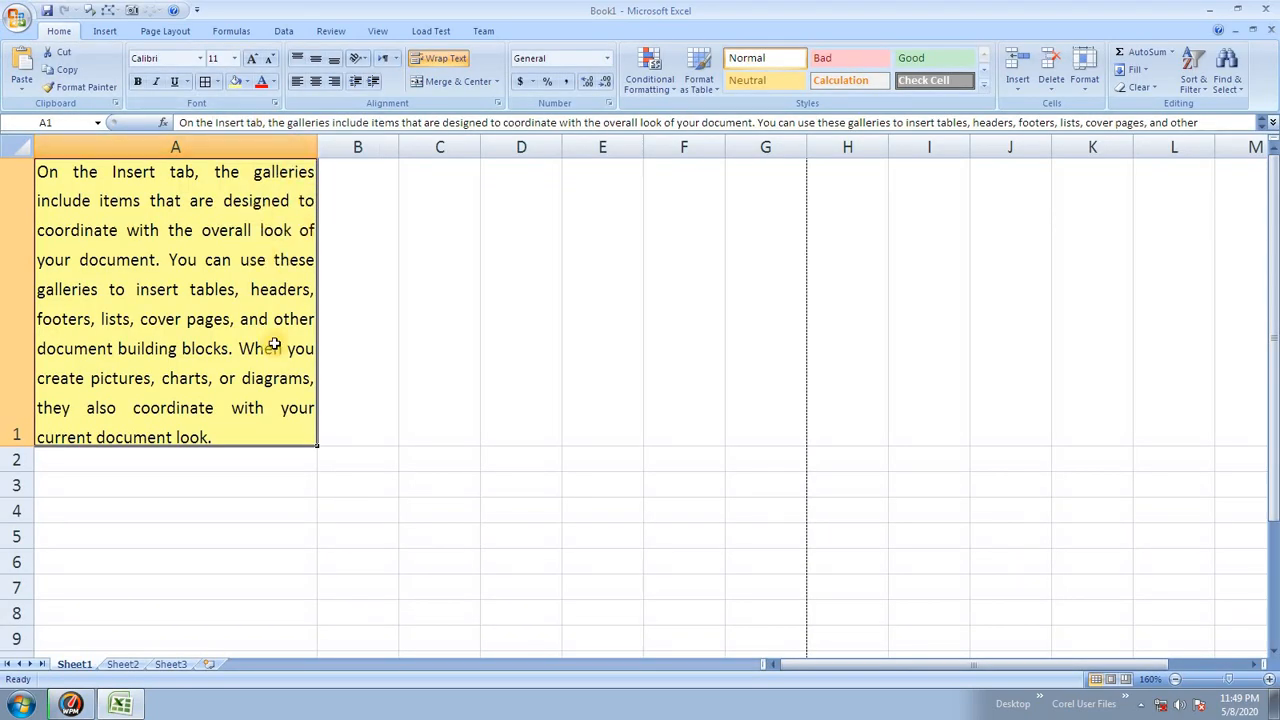
- Enter a single asterisk in cell A11, then replace it with a row of asterisks spanning the column width
scroll(263, 380, down, 2)
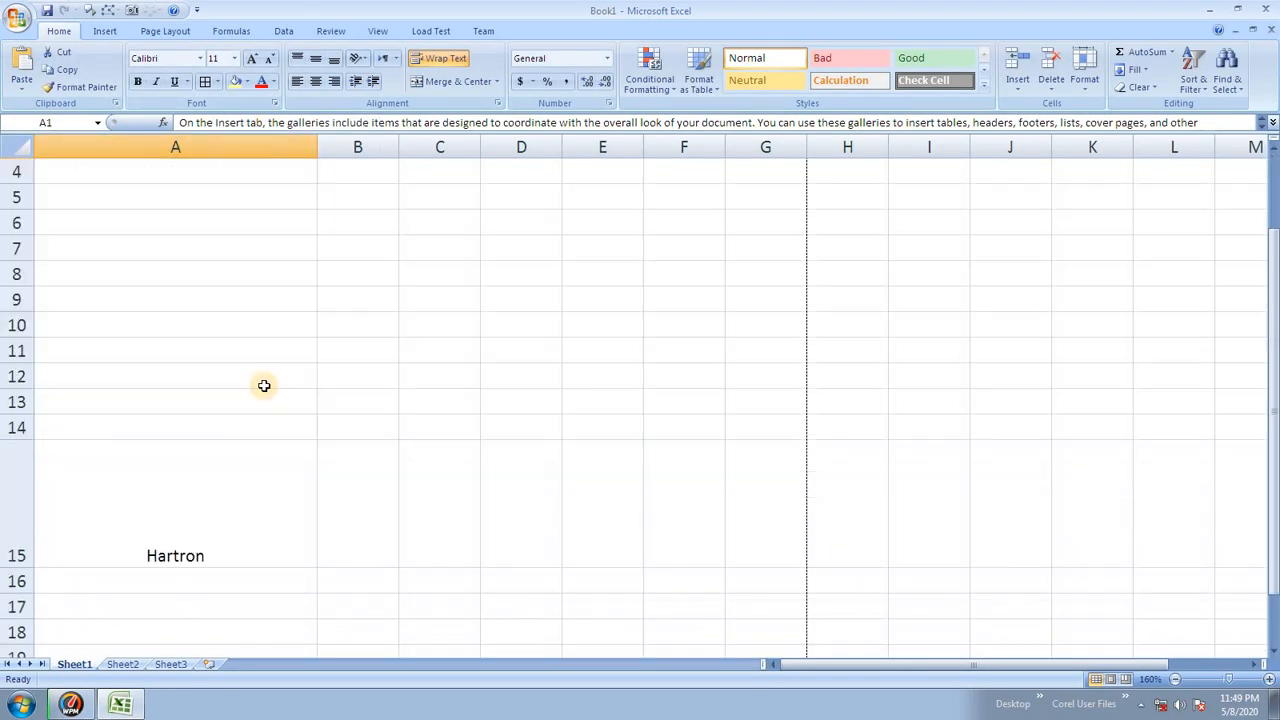
click(204, 275)
text(*)
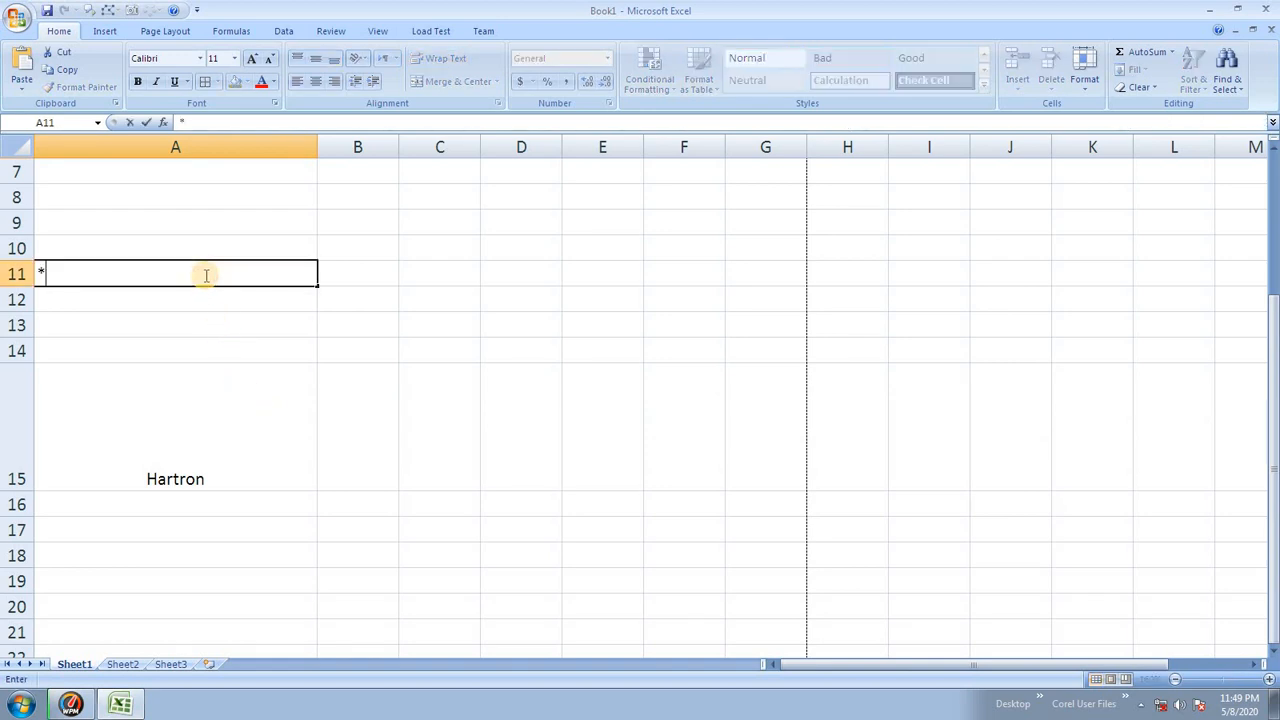
click(186, 343)
click(126, 279)
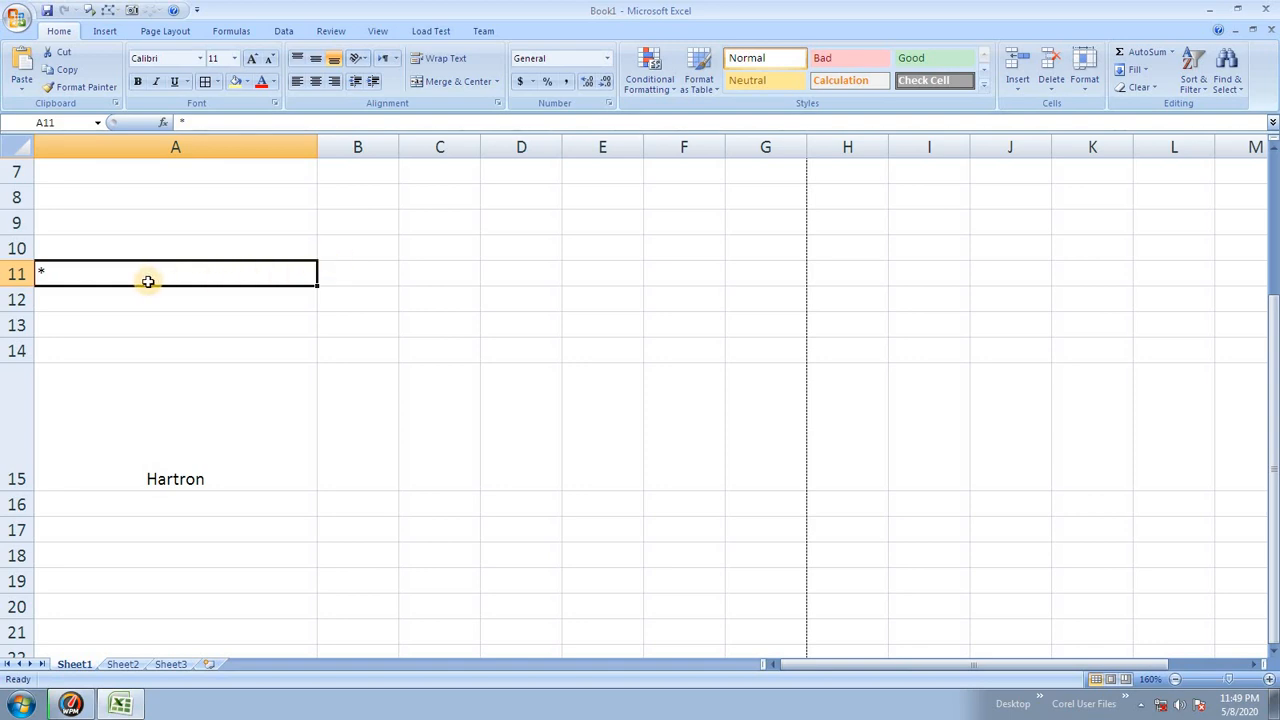
text(***************************)
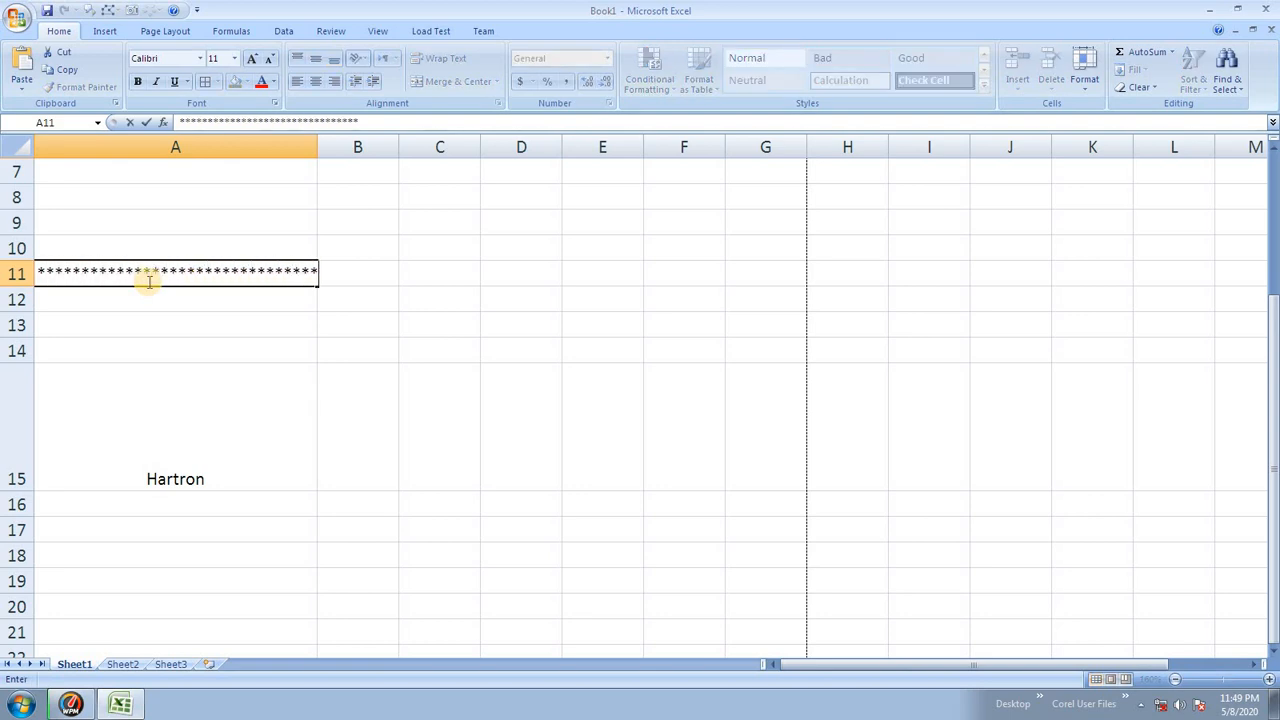
click(151, 316)
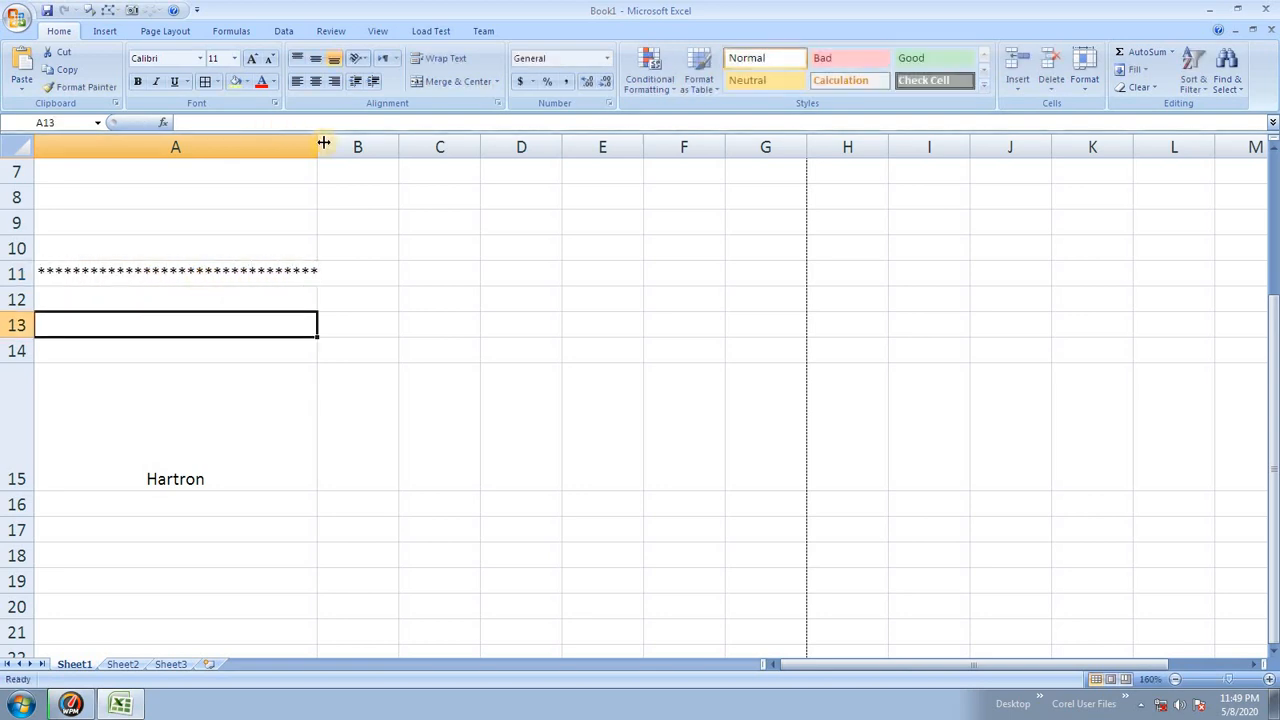
- Widen column A slightly and replace the row of asterisks in cell A11 with a single asterisk, leaving that cell selected
drag(335, 146, 364, 148)
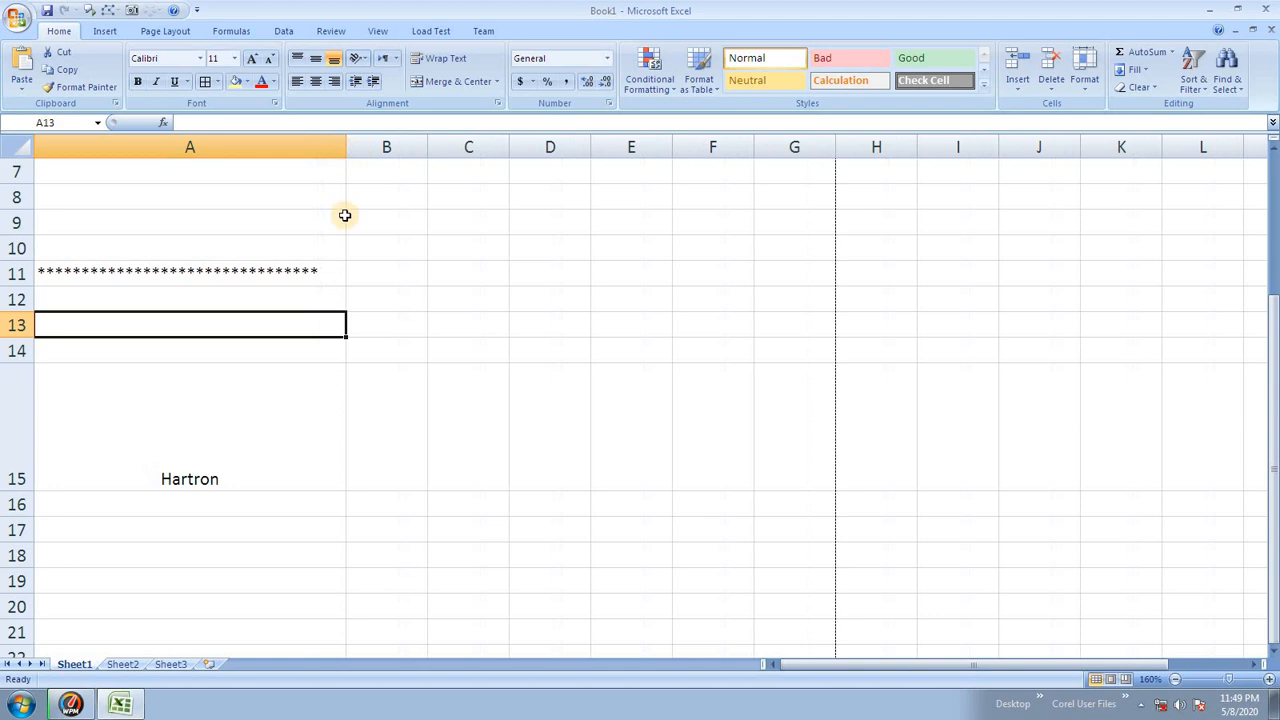
click(320, 274)
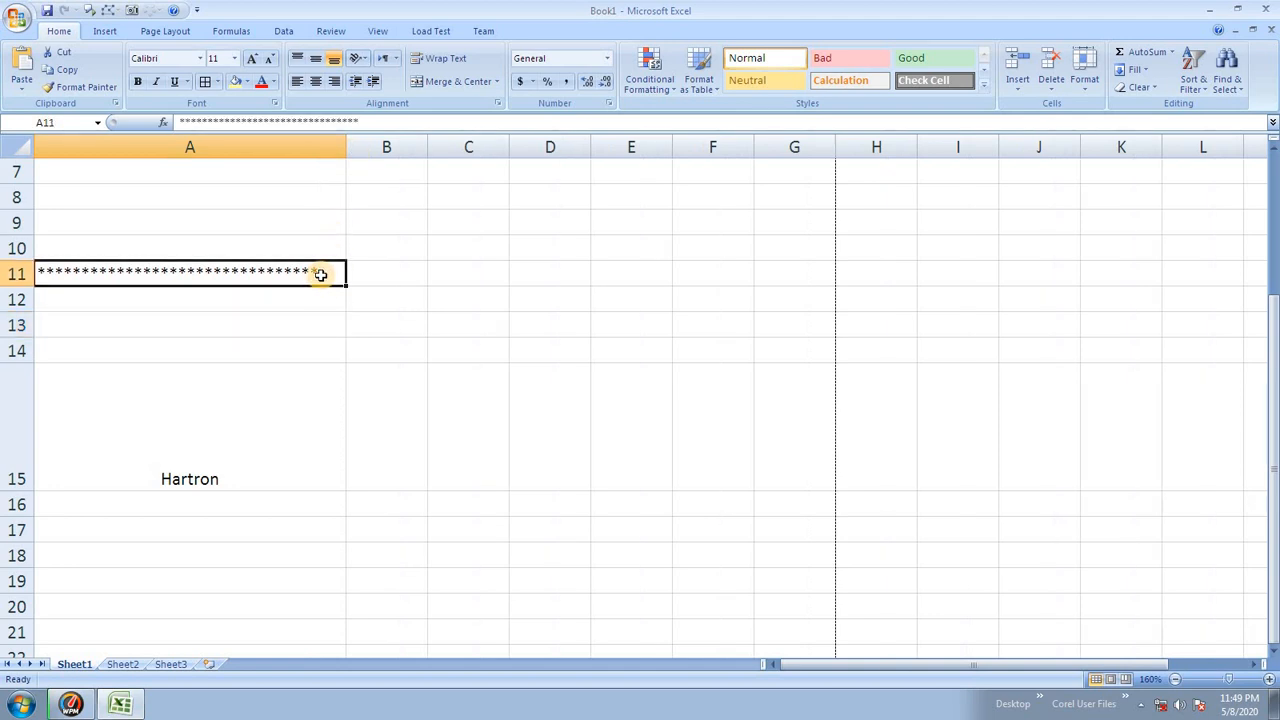
key(Delete)
text(*)
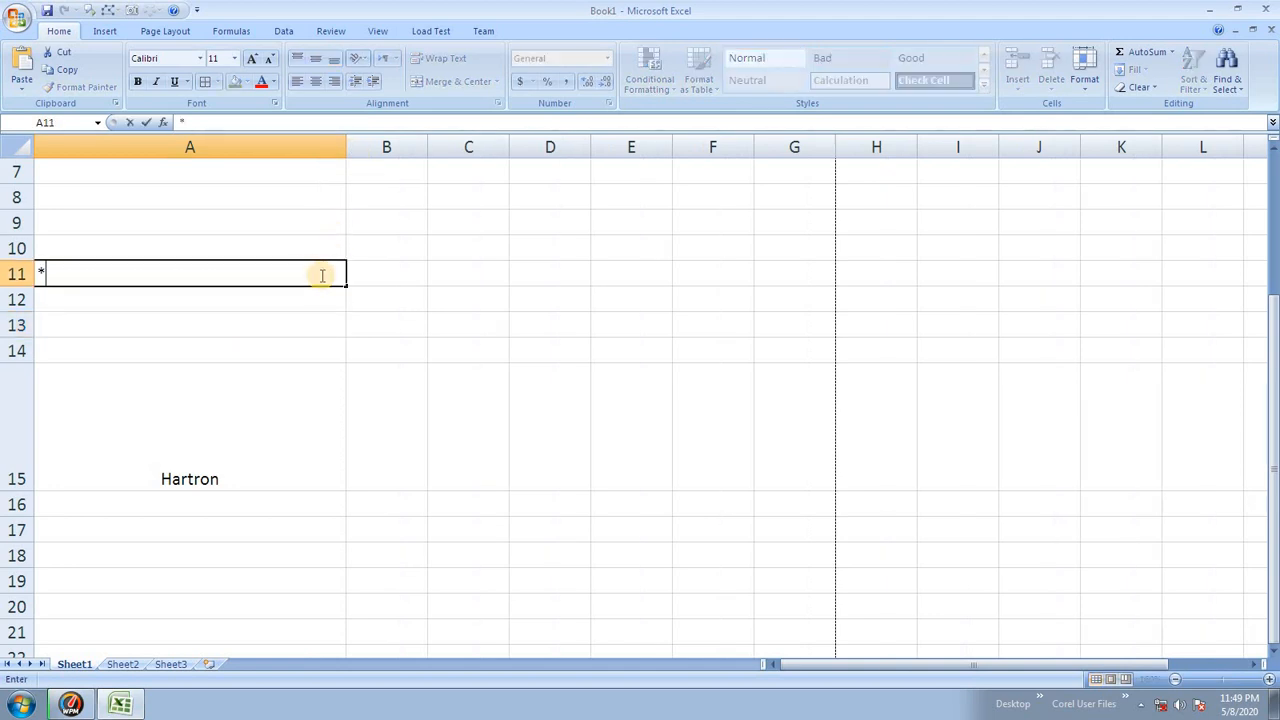
click(233, 352)
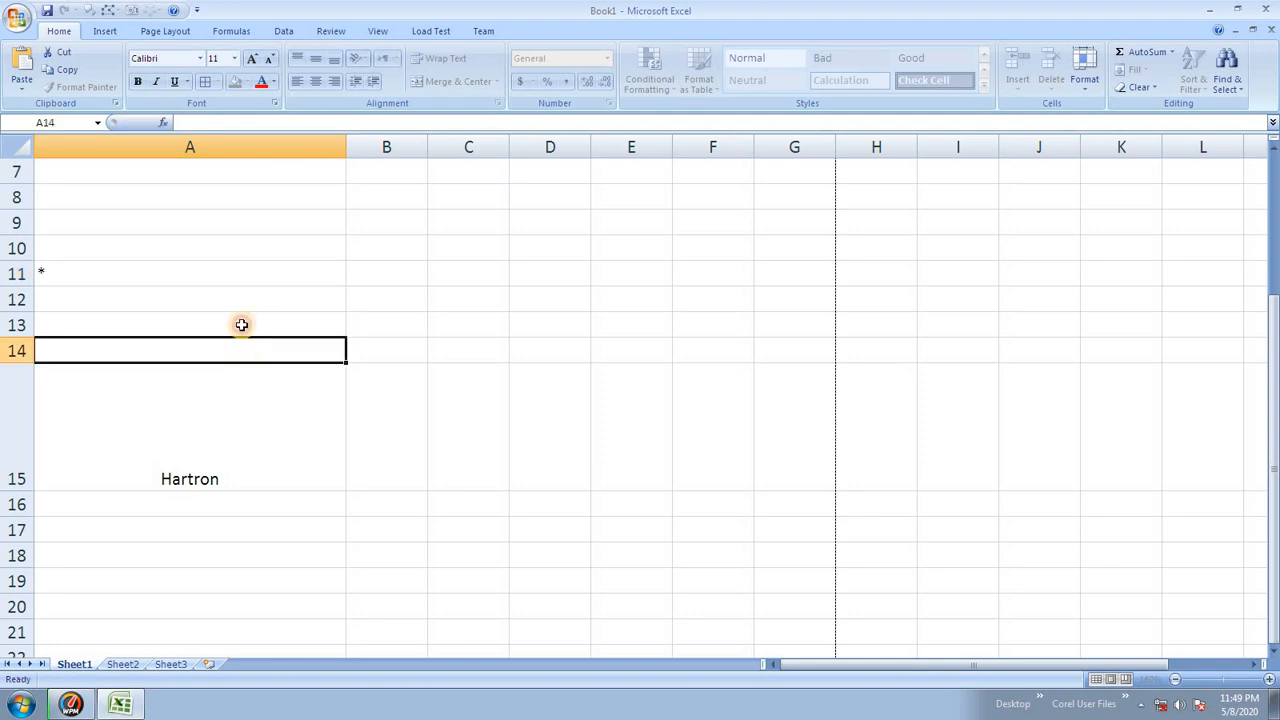
click(243, 277)
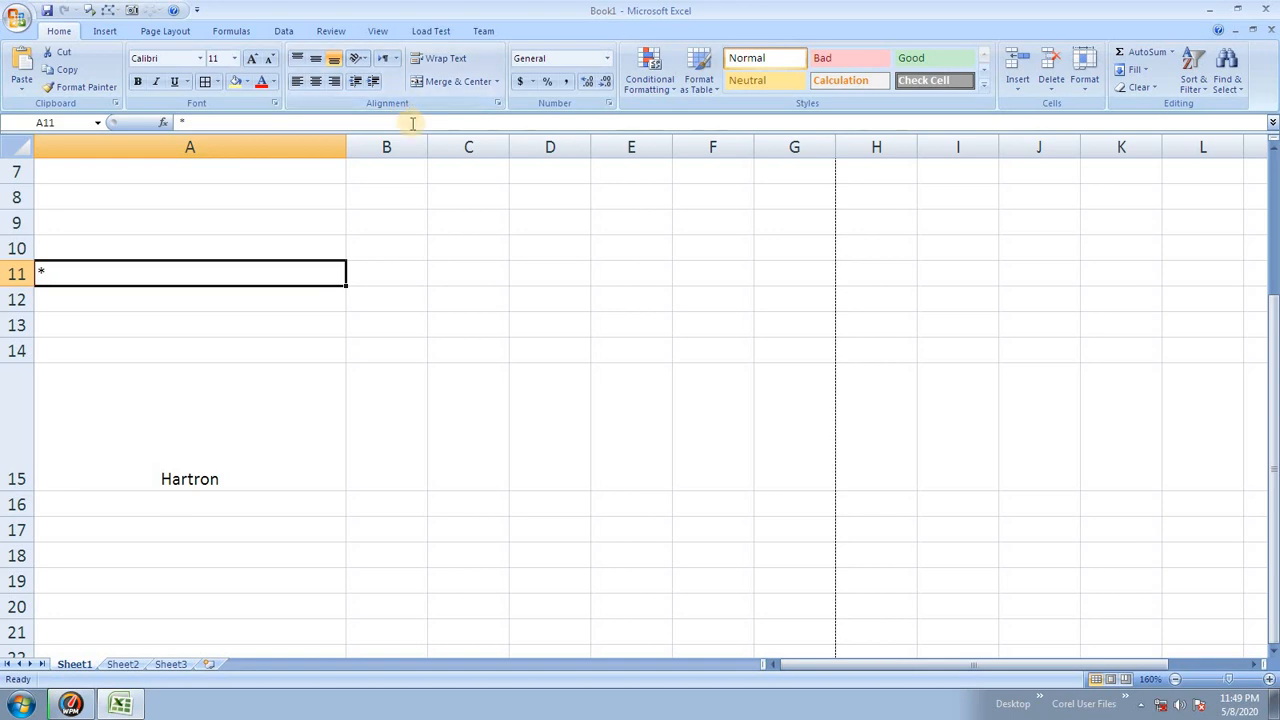
- Set the horizontal alignment of cell A11 to Fill and check the cell's actual content
key(ctrl+1)
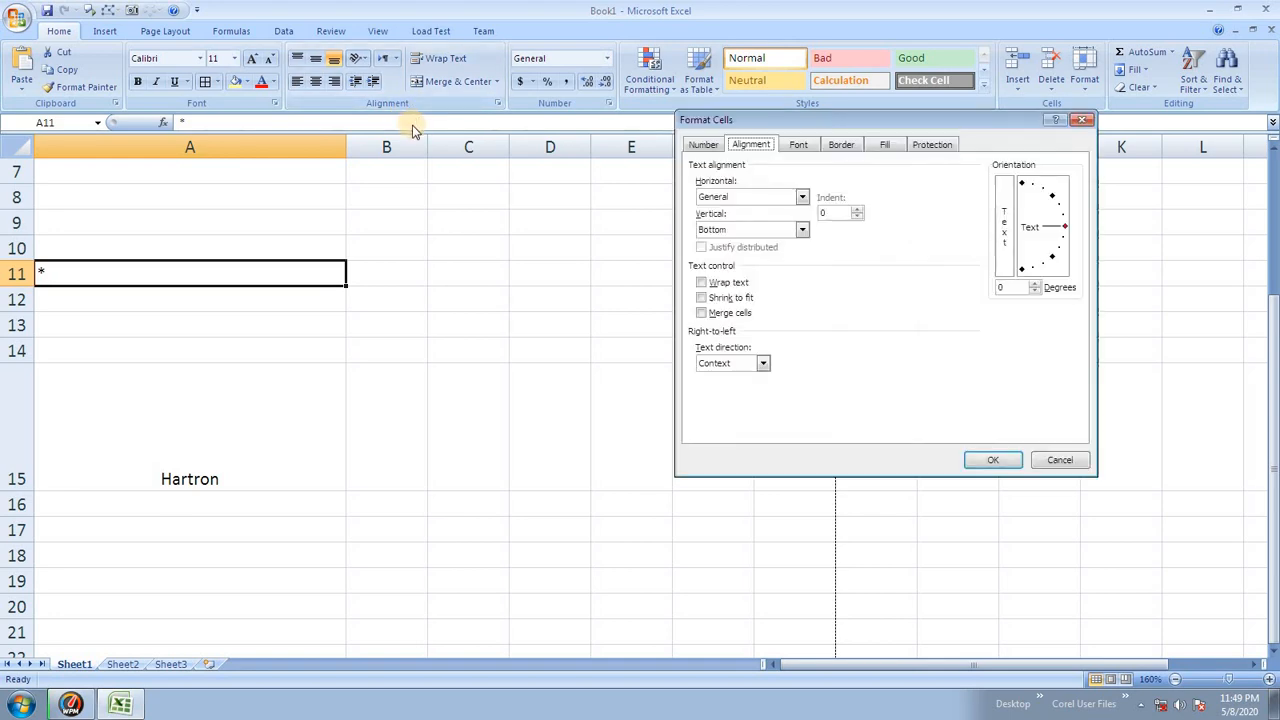
click(743, 197)
click(735, 259)
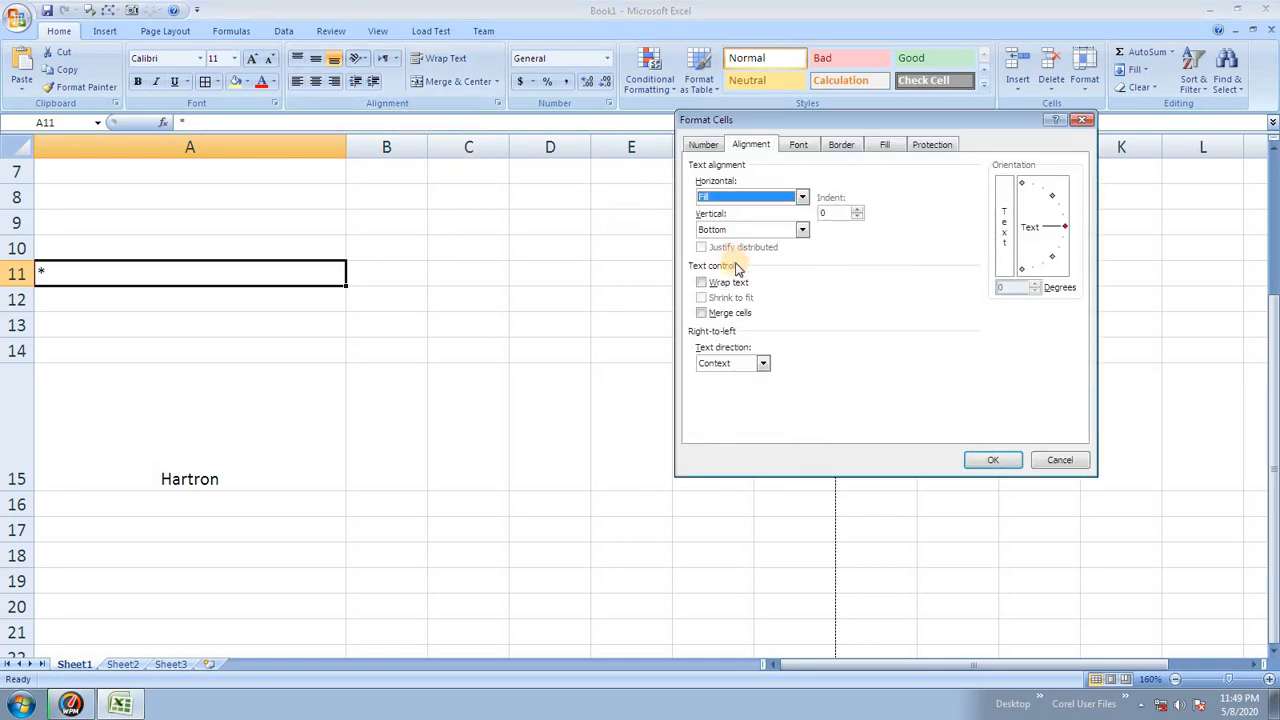
click(993, 460)
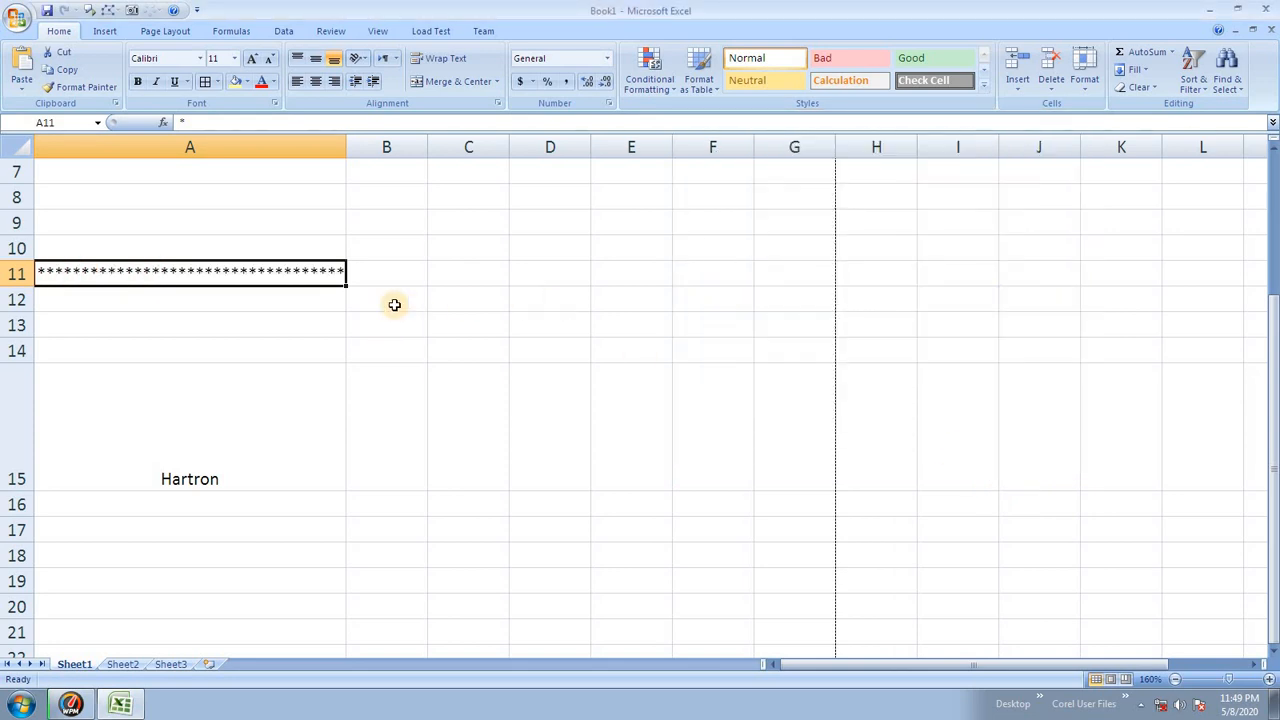
double_click(312, 274)
click(277, 351)
click(286, 271)
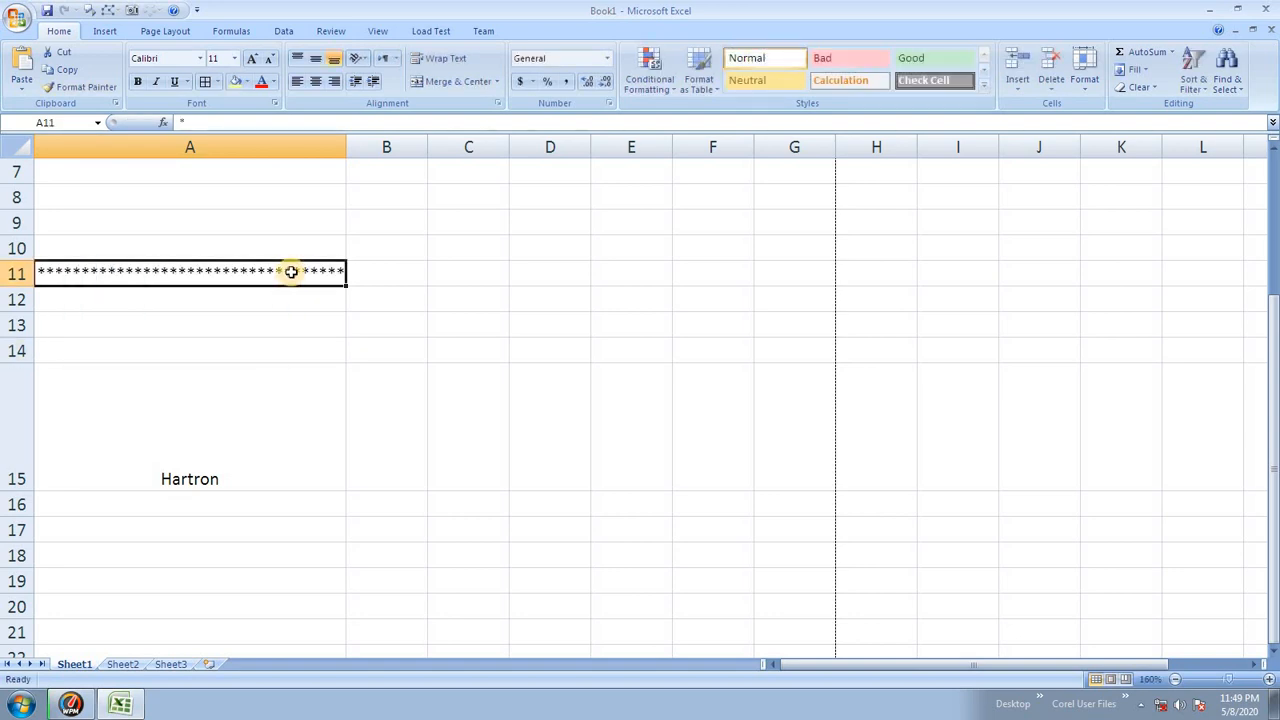
- Resize column A repeatedly to test the asterisk fill, leaving the column wider than at the start
drag(347, 147, 403, 147)
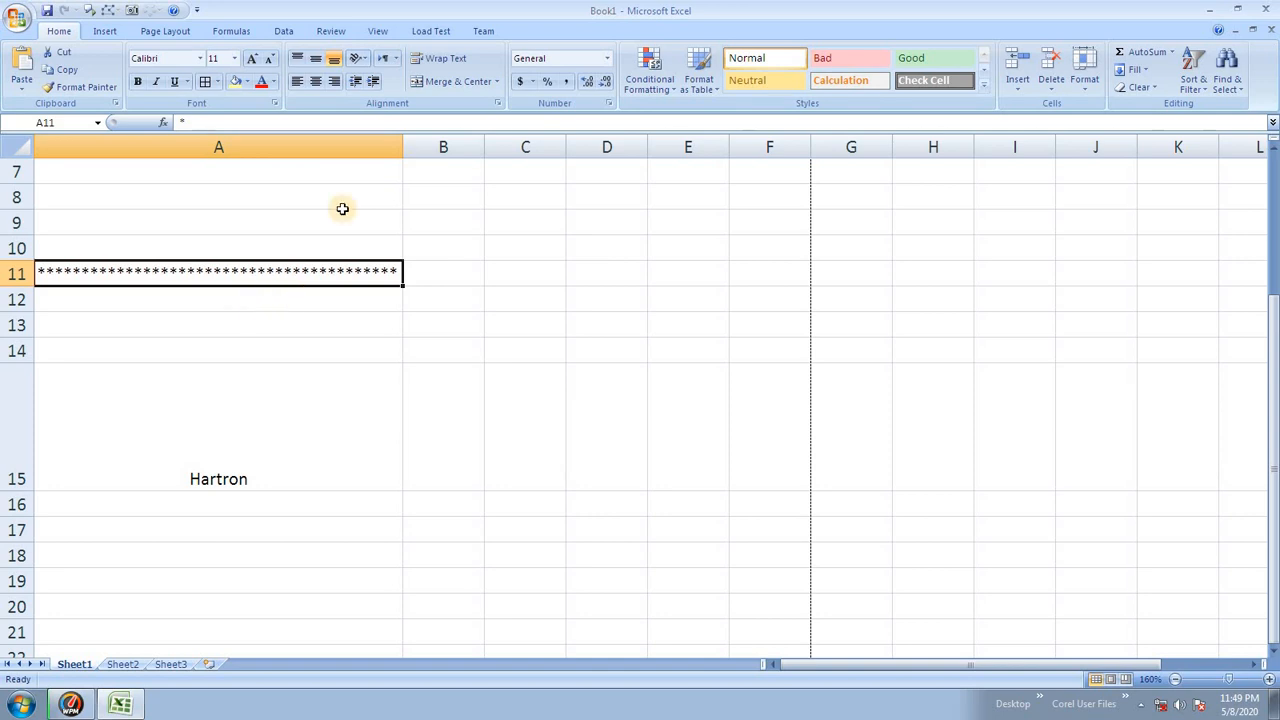
drag(398, 147, 257, 190)
drag(258, 146, 434, 290)
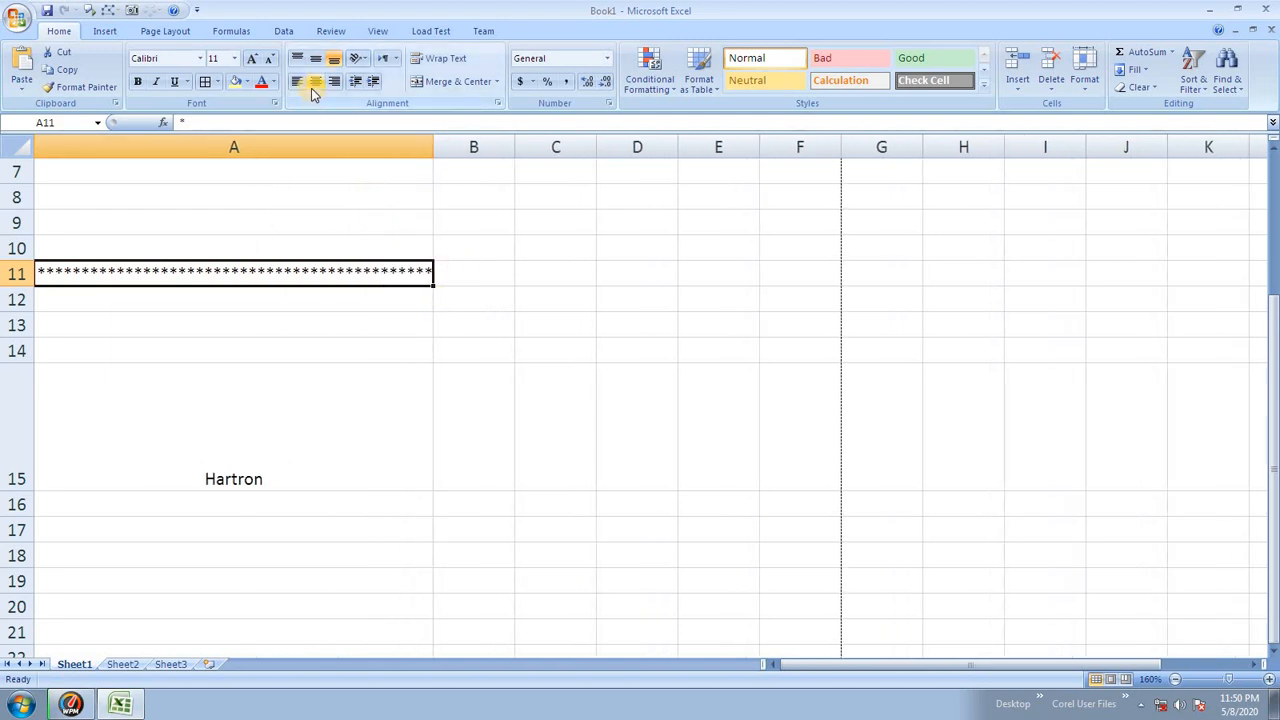
- Review the text alignment settings of cell A11 without changing them
scroll(305, 295, up, 2)
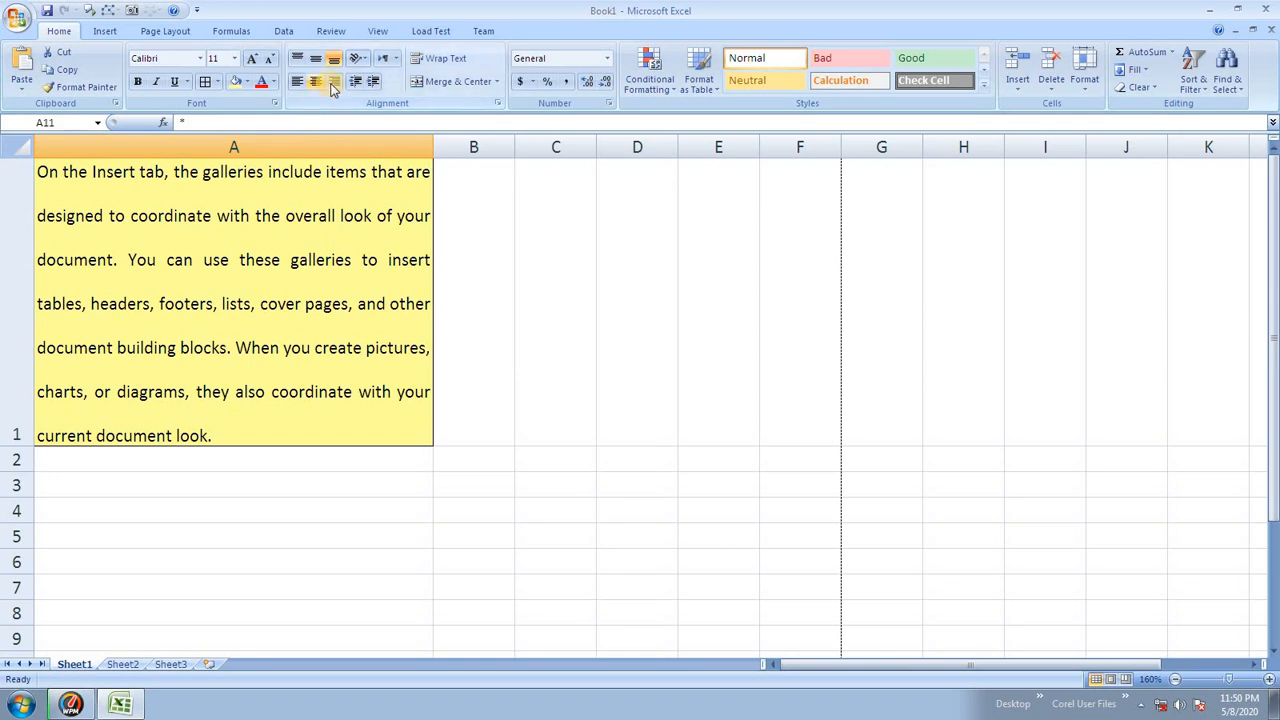
click(497, 103)
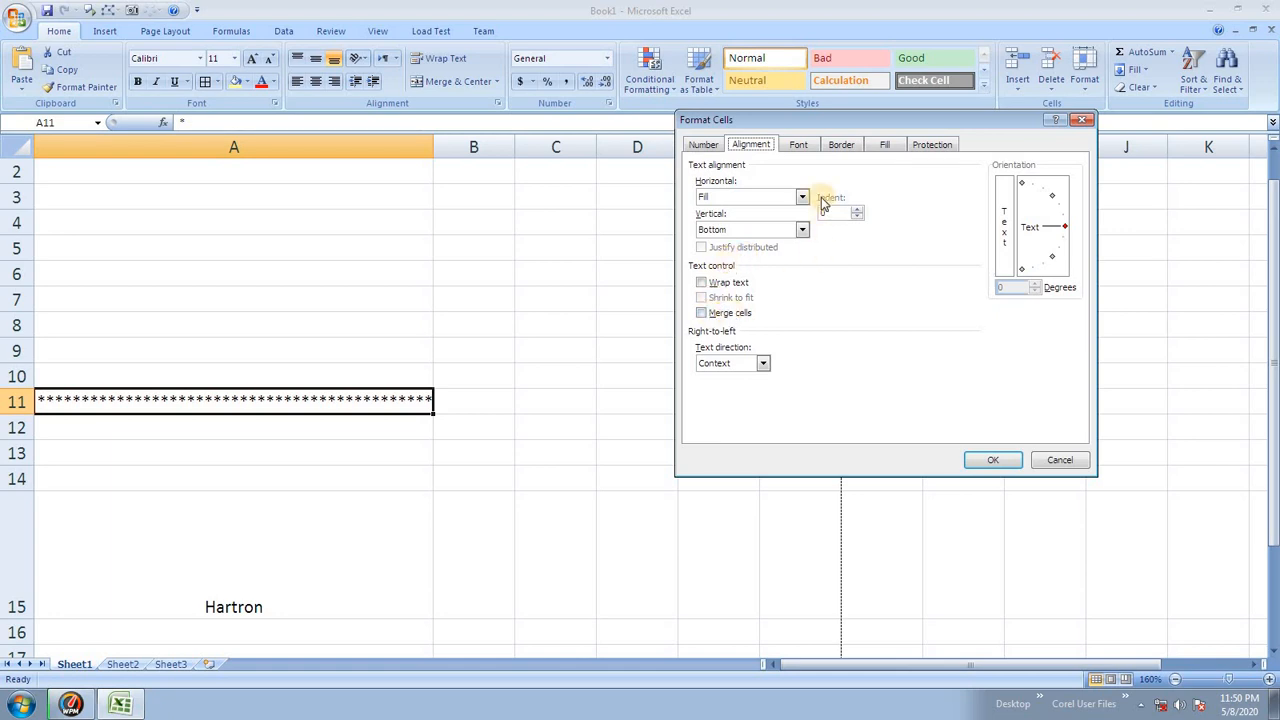
click(1064, 460)
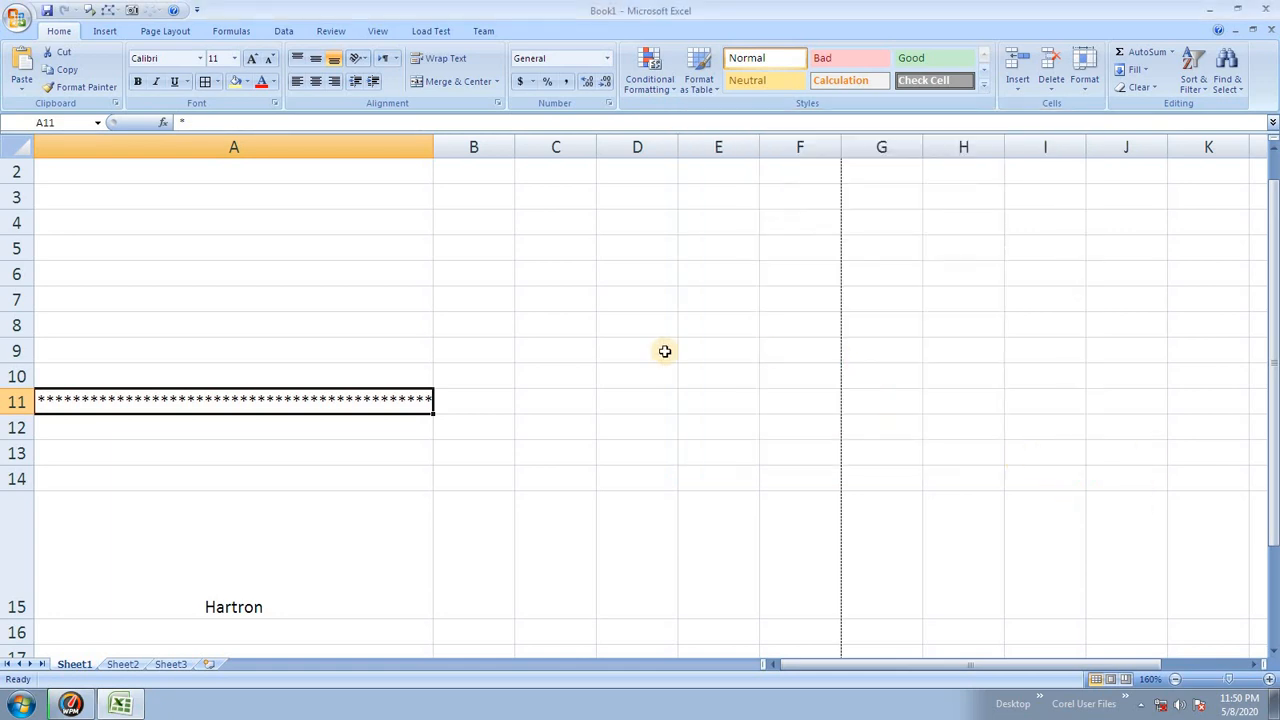
- Enter "Hisar" in cell A24 and select that cell again
scroll(664, 351, down, 5)
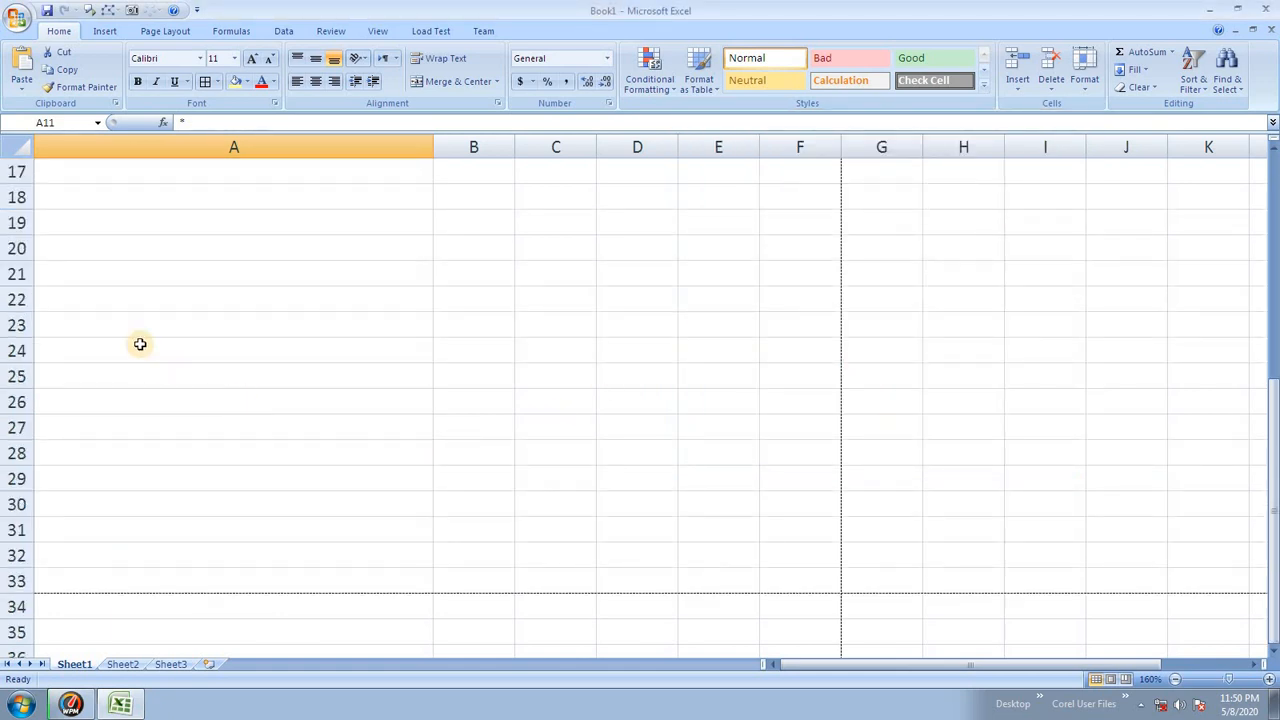
click(140, 344)
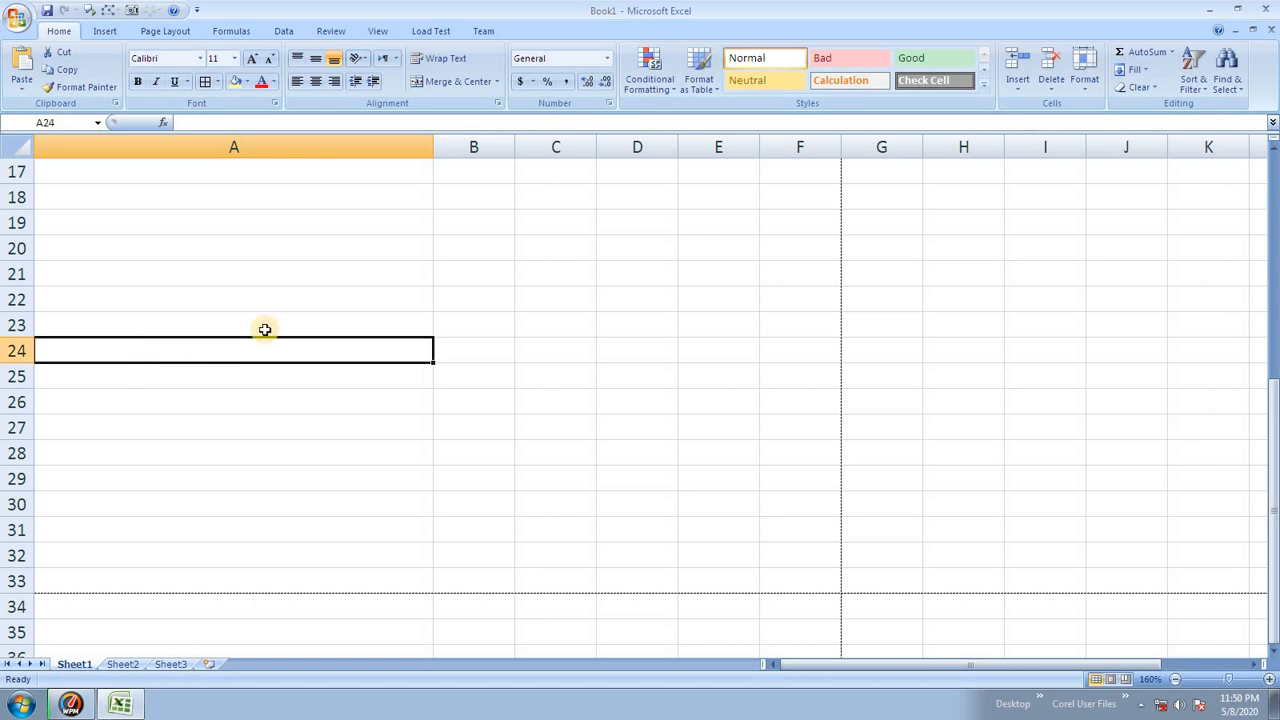
text(Hisar)
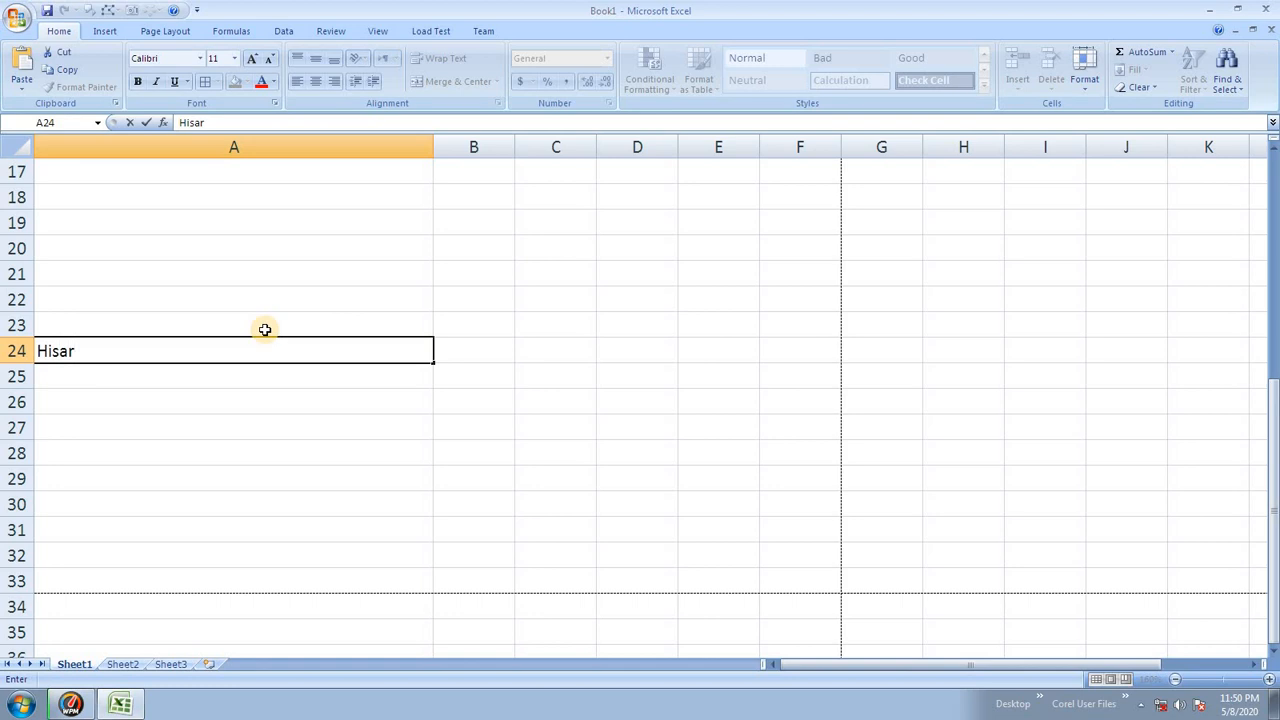
click(143, 391)
click(124, 352)
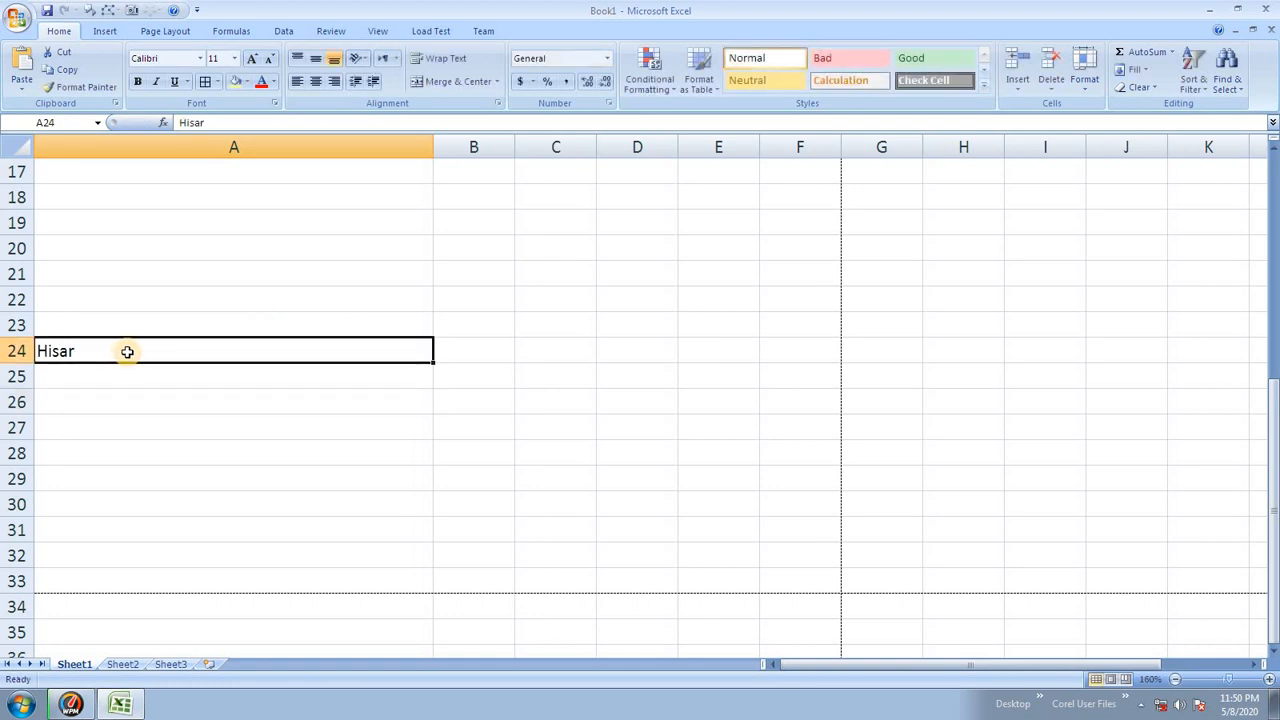
- Insert two spaces before "Hisar" in cell A24 to shift the text away from the cell edge
double_click(60, 351)
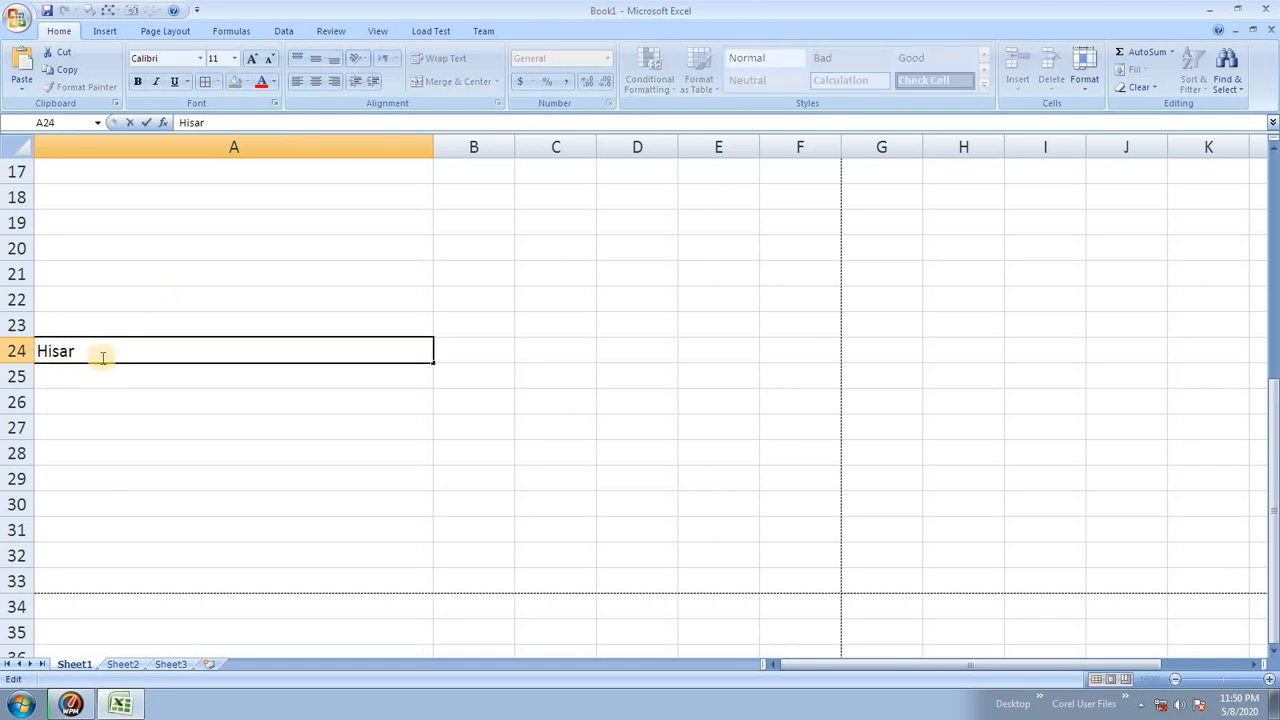
click(104, 370)
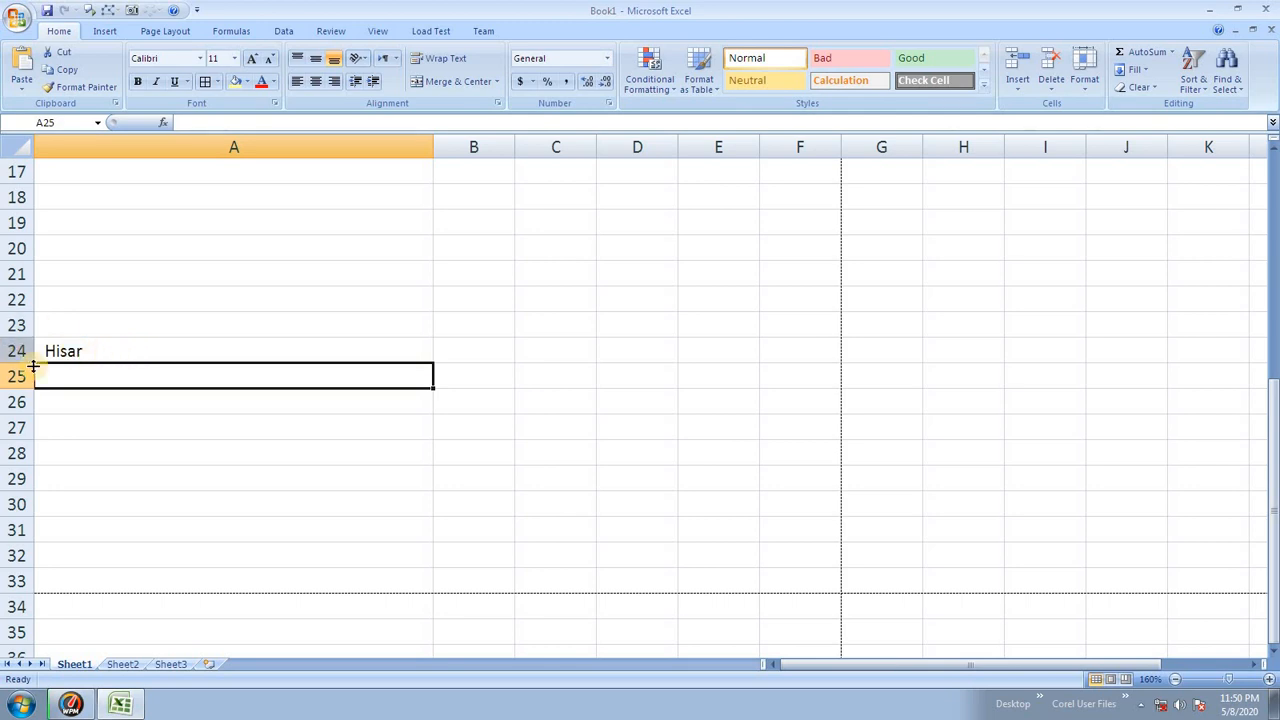
click(124, 347)
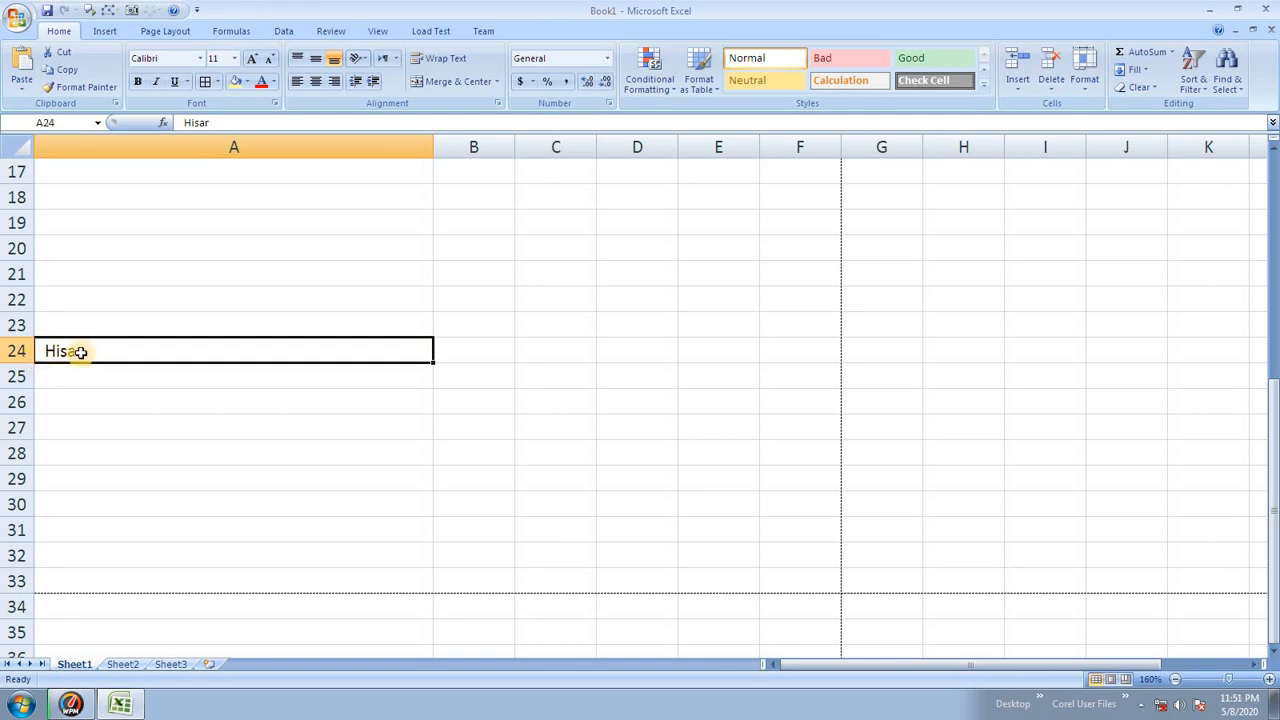
- Enter a LEN formula in cell C24 that counts the characters of cell A24
click(530, 354)
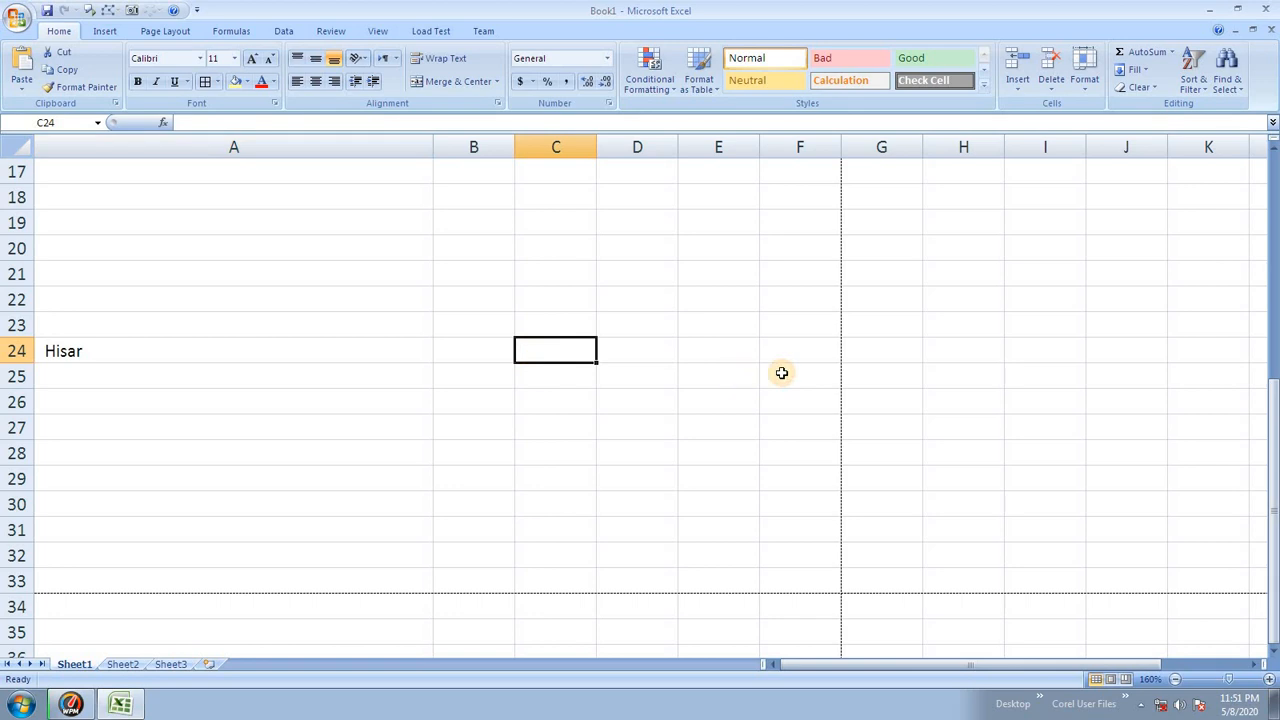
text(=len)
key(Tab)
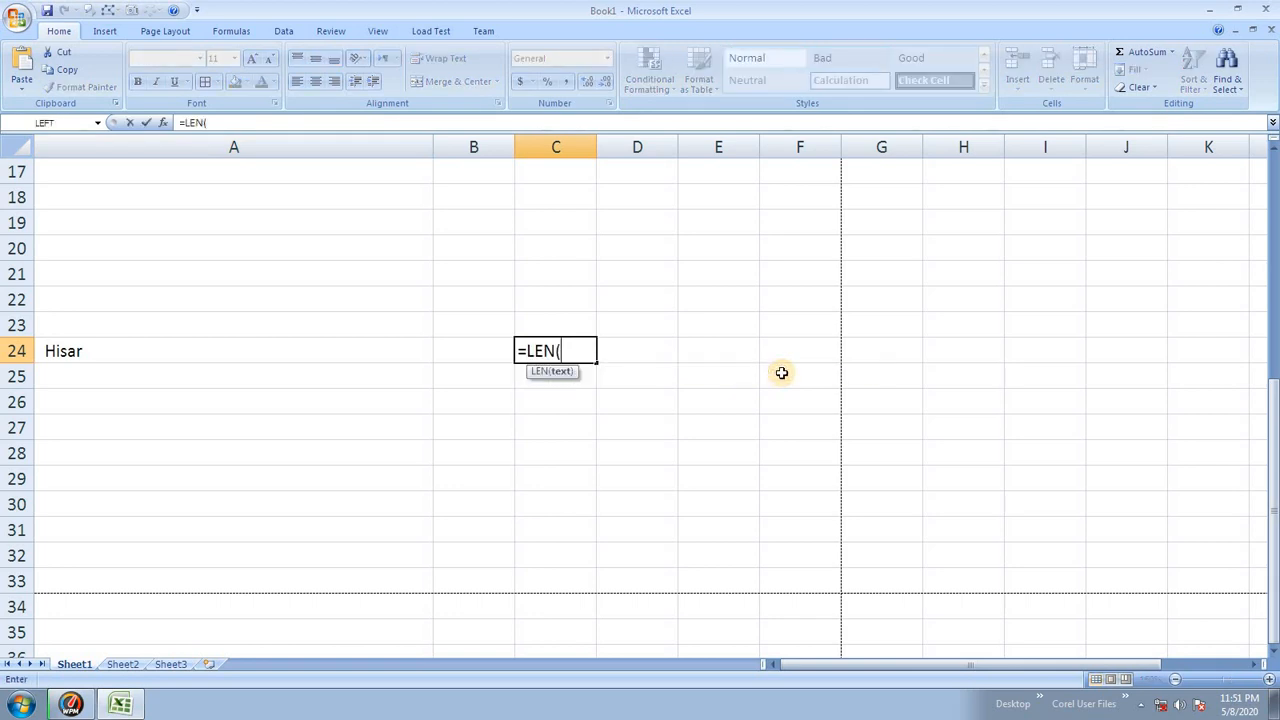
click(395, 347)
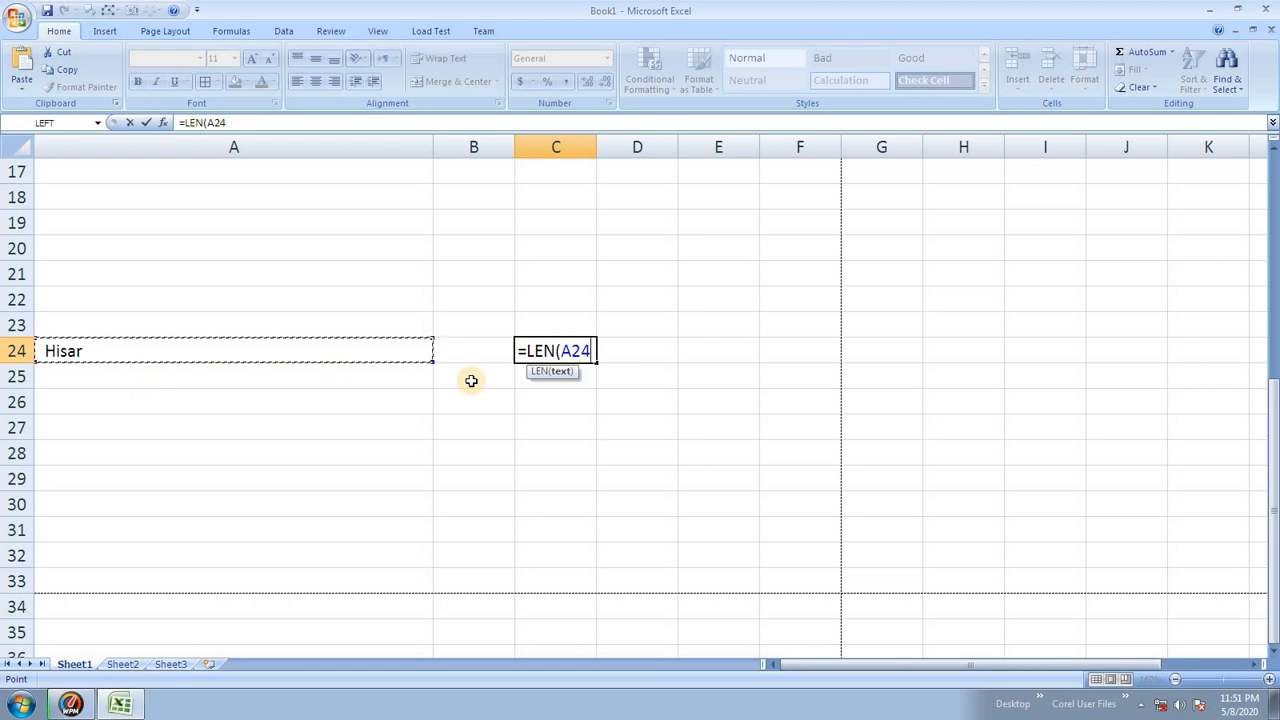
key(Return)
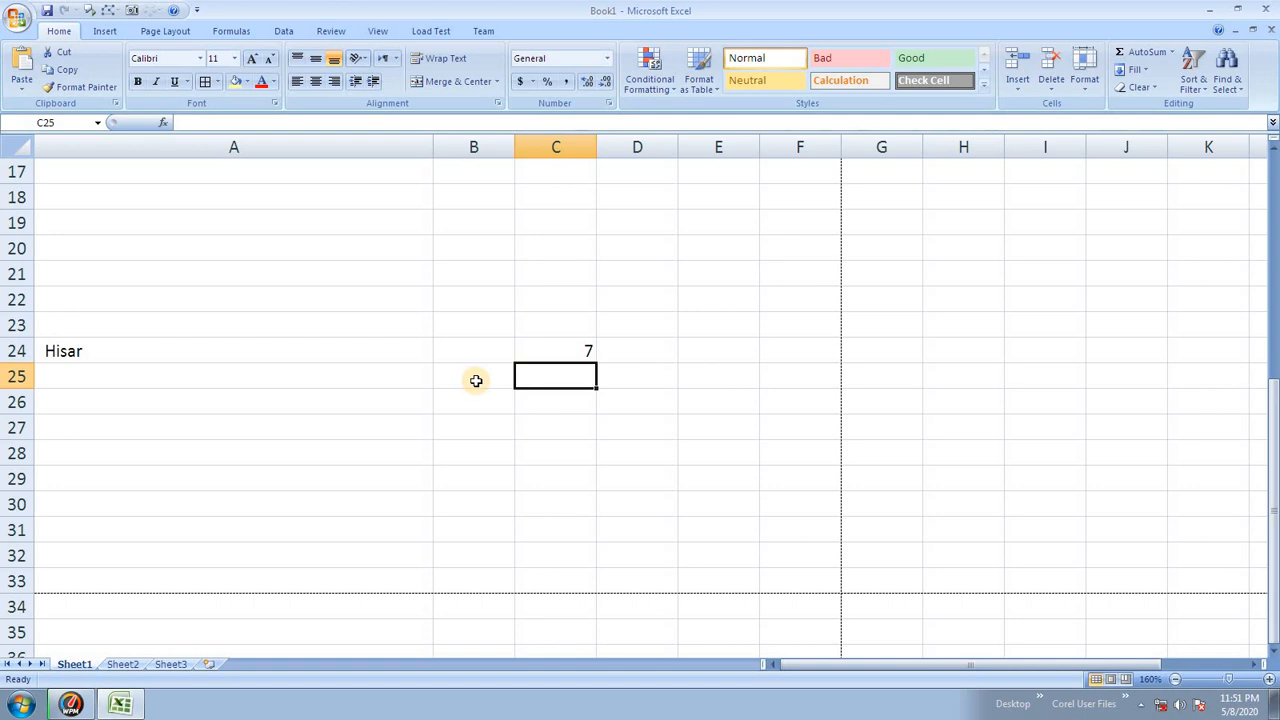
- Delete the two leading spaces from the text in cell A24 and check the character count in C24
click(82, 353)
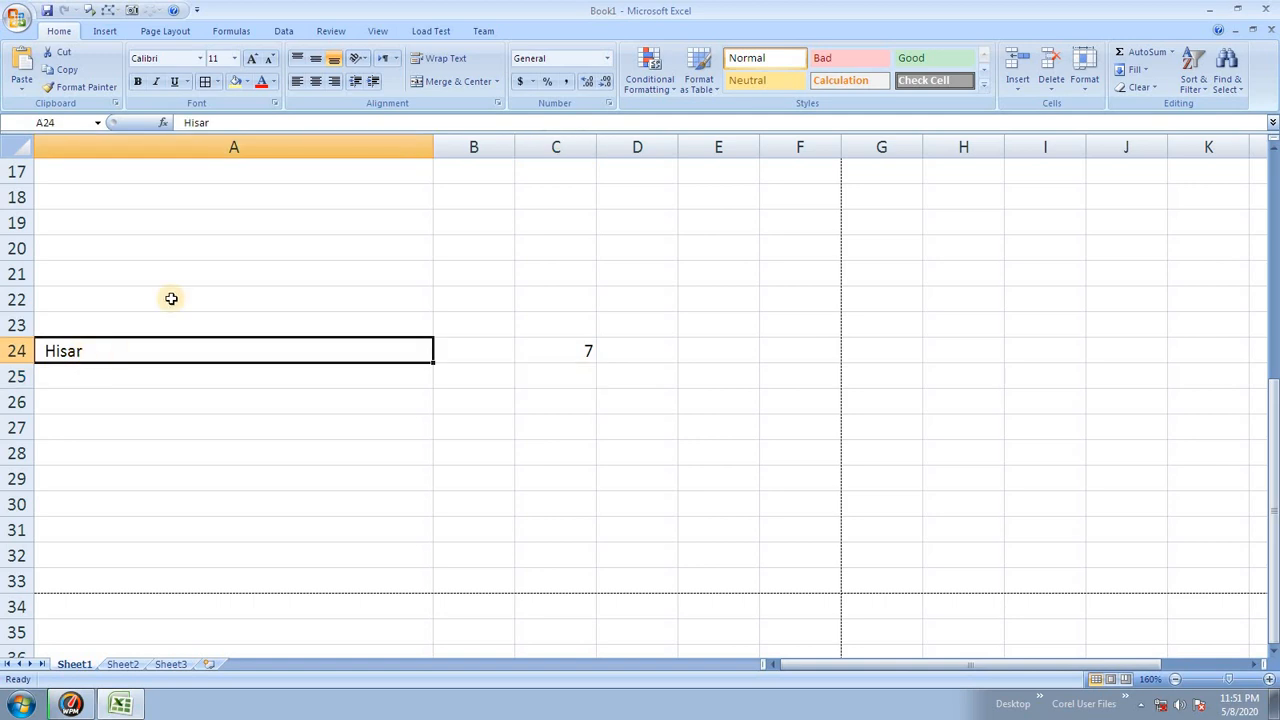
double_click(46, 353)
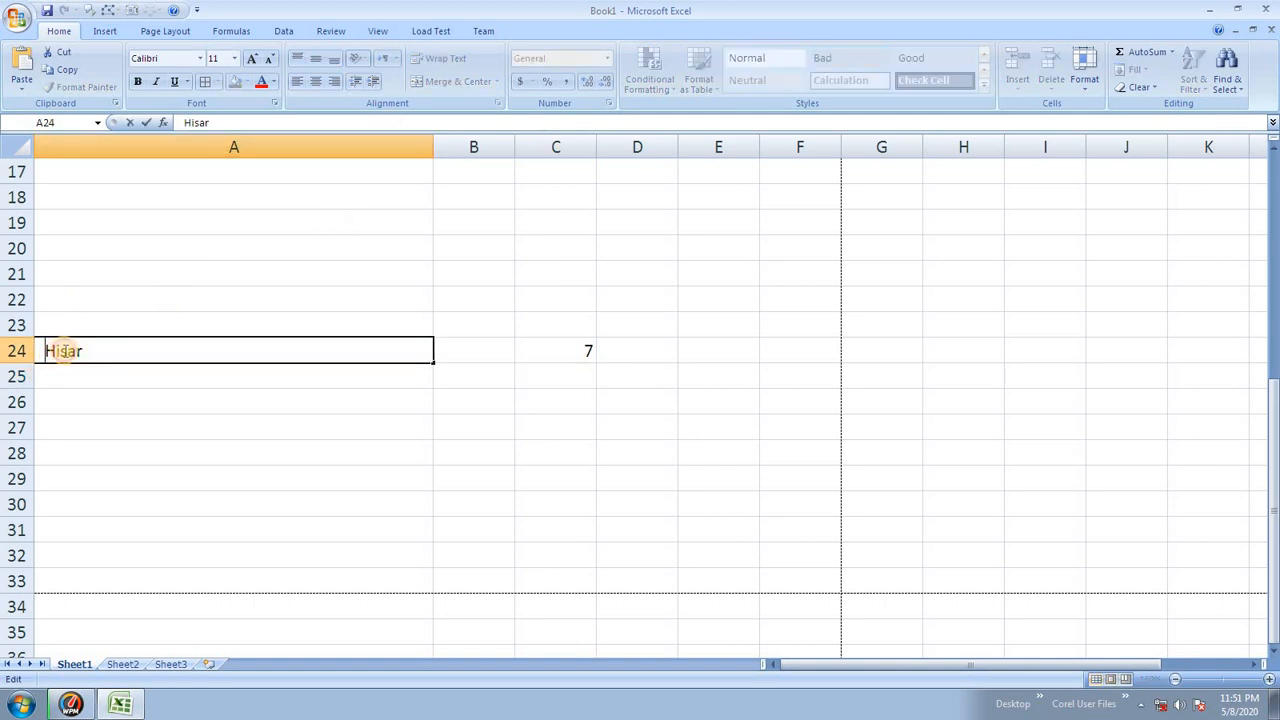
key(BackSpace)
key(BackSpace)
click(126, 408)
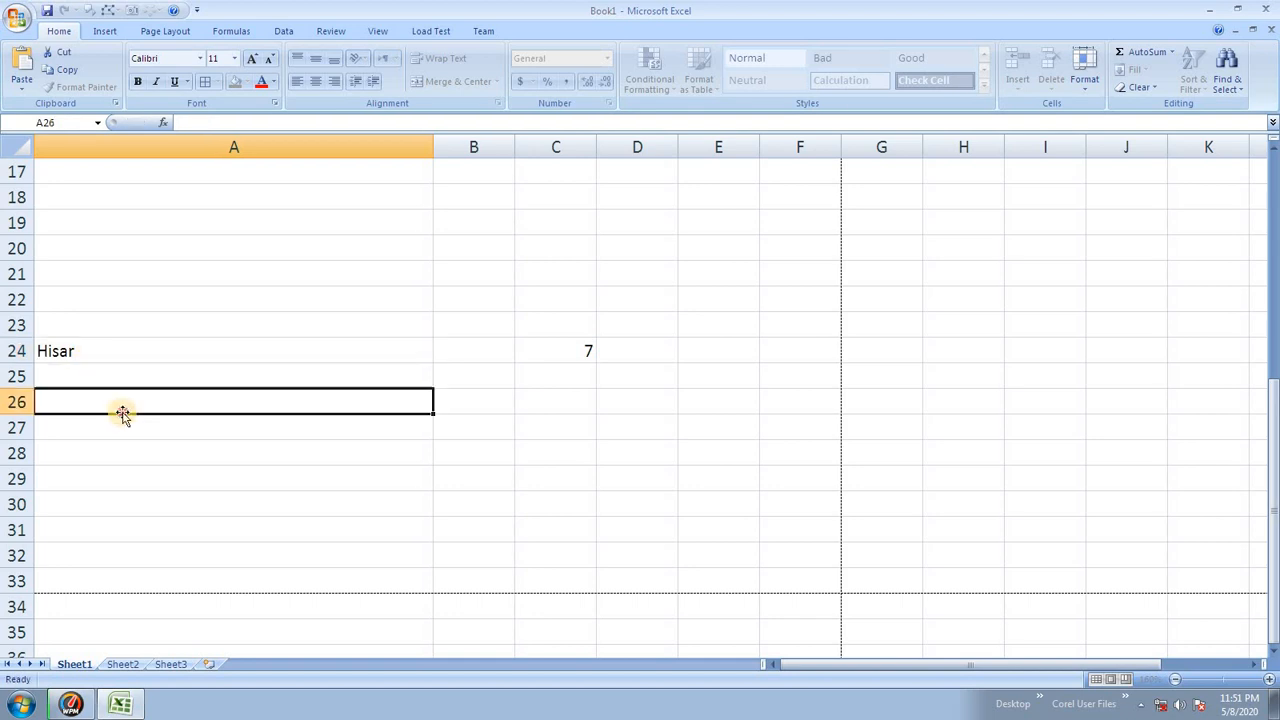
click(581, 340)
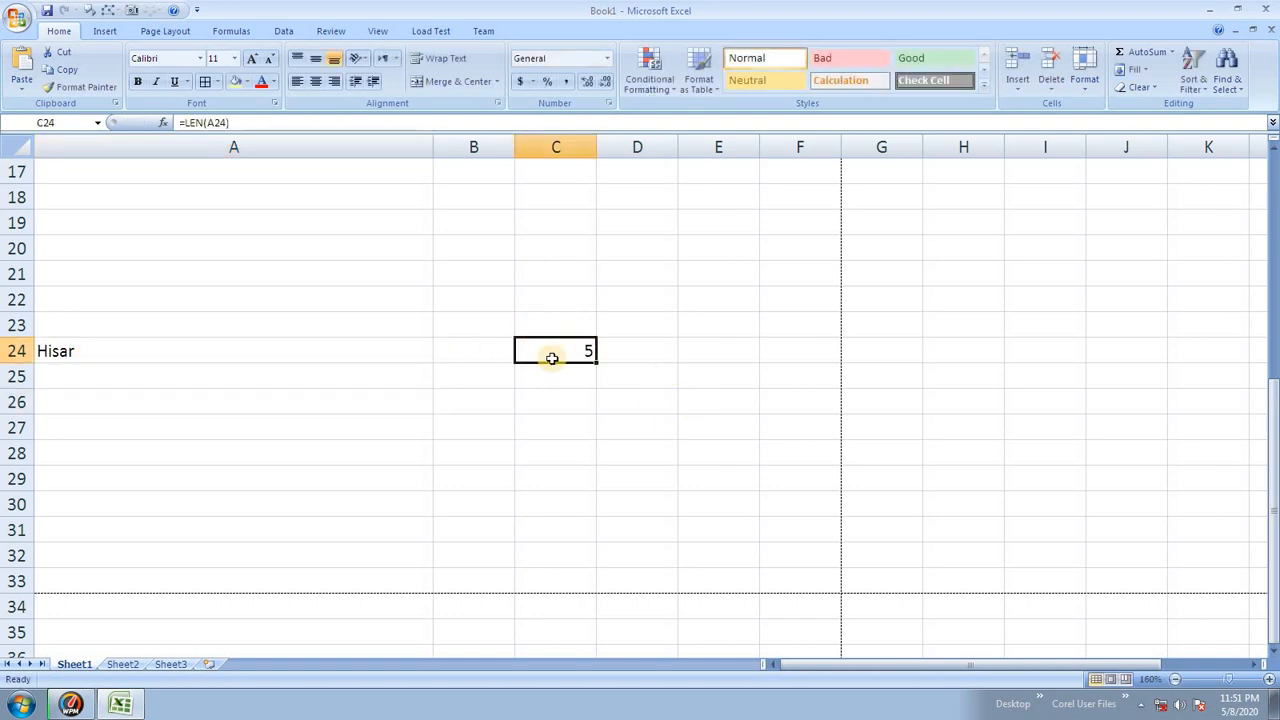
- Increase the indent of cell A24 by one level and check the character count in C24
click(125, 349)
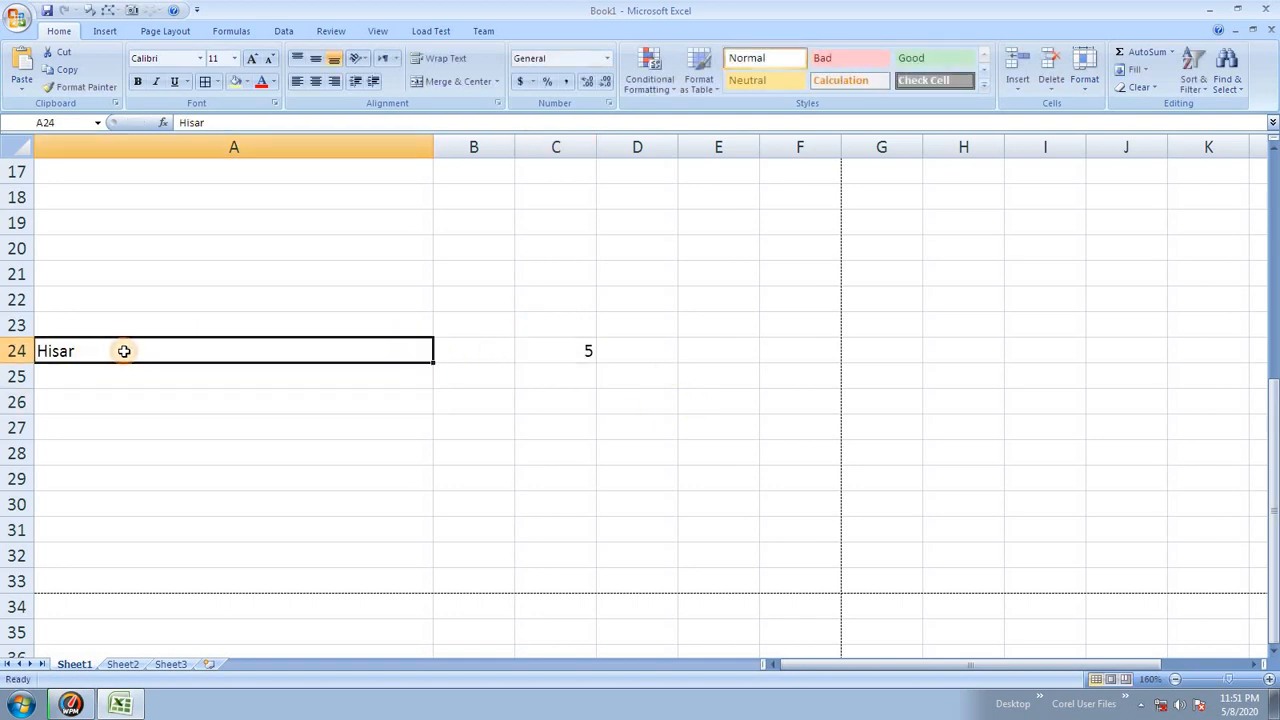
click(372, 82)
click(389, 369)
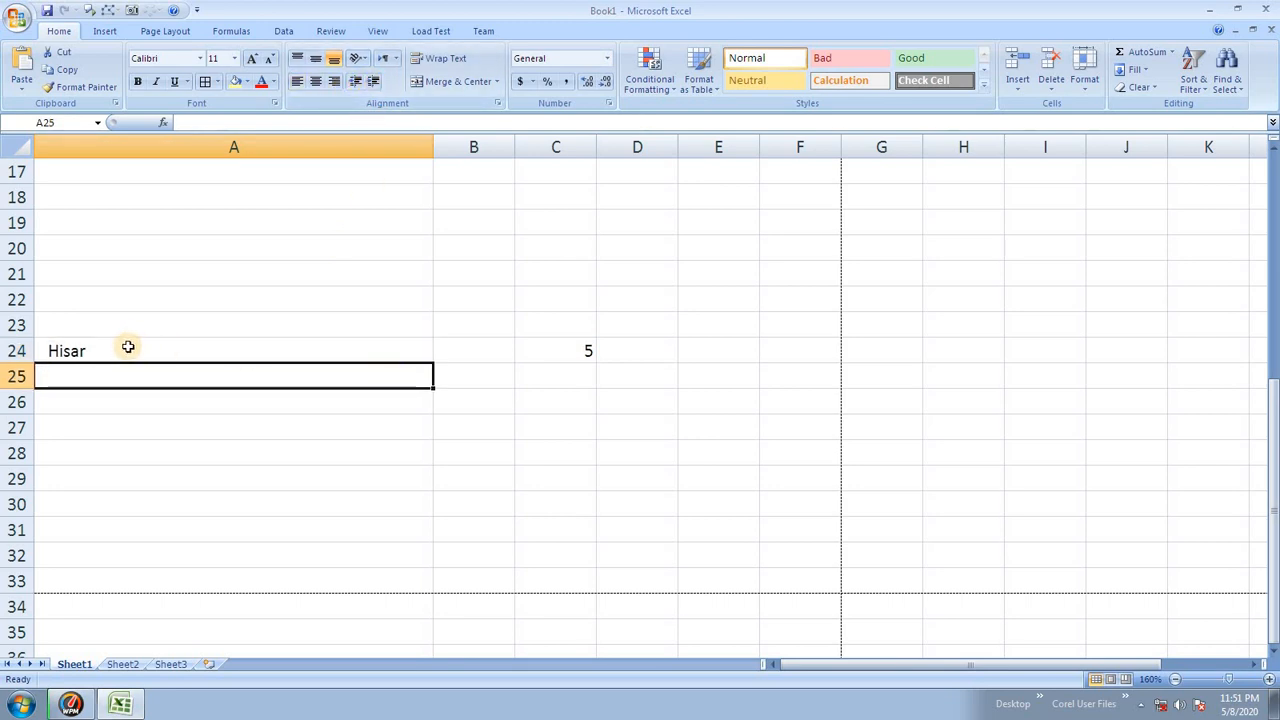
click(589, 349)
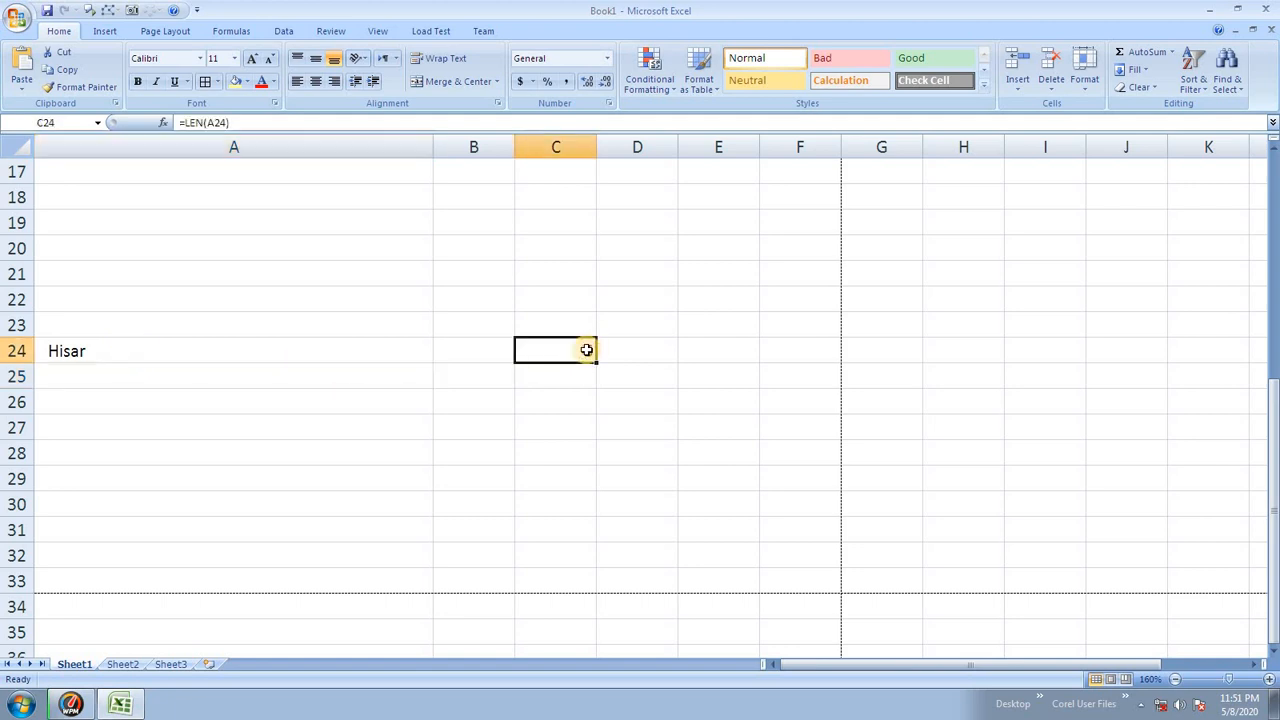
click(248, 345)
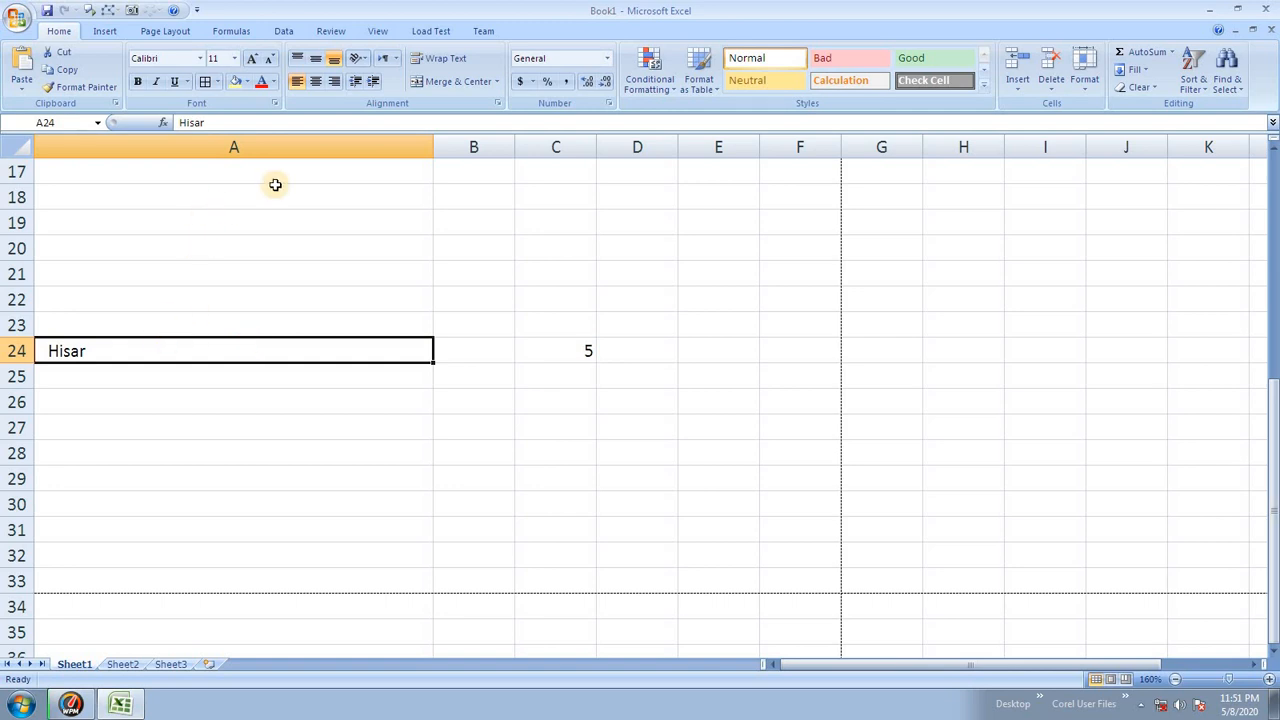
- Check the horizontal alignment and indent settings of cell A24 without changing them
click(497, 103)
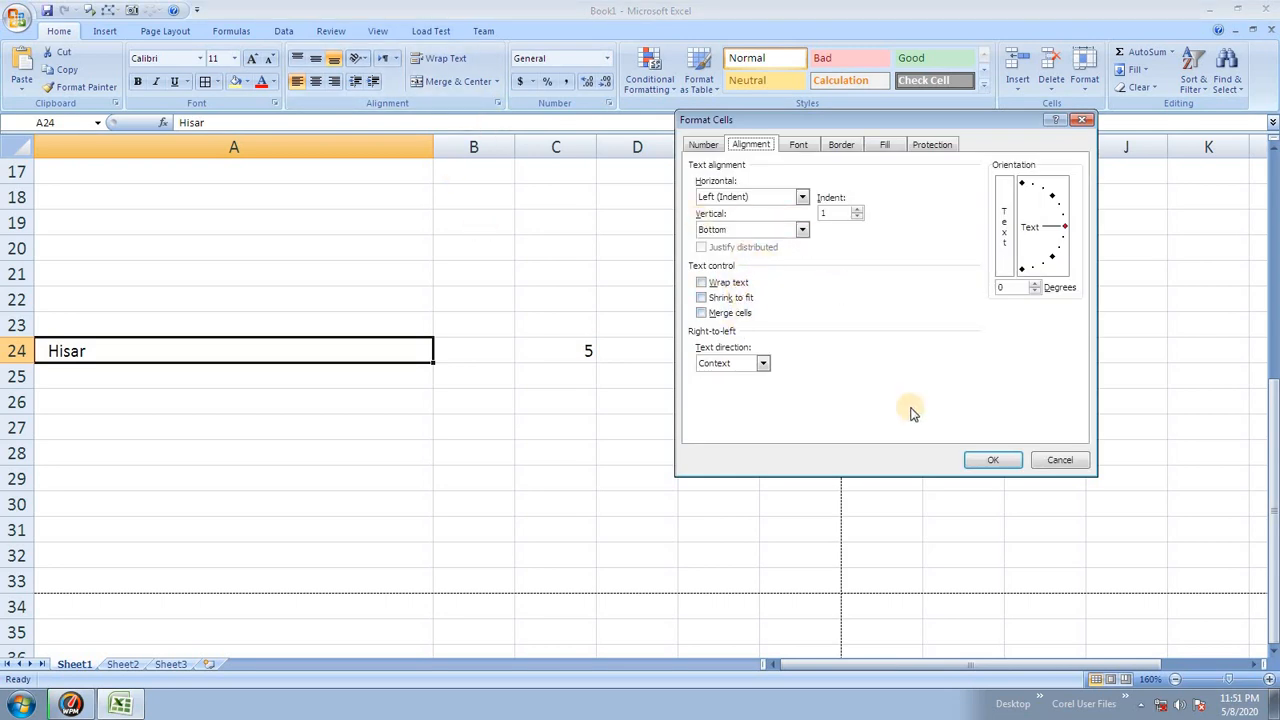
click(1052, 459)
click(426, 402)
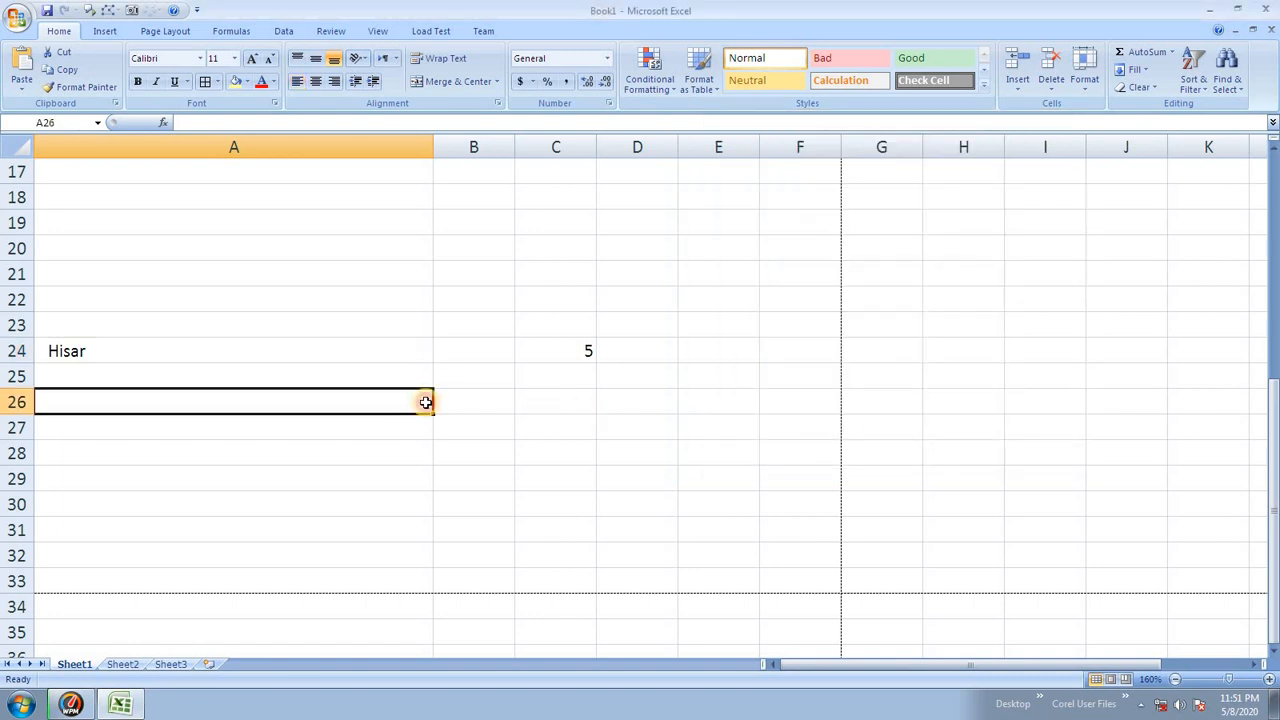
- Switch to Sheet2 and enter "computer" in cell A1
click(140, 663)
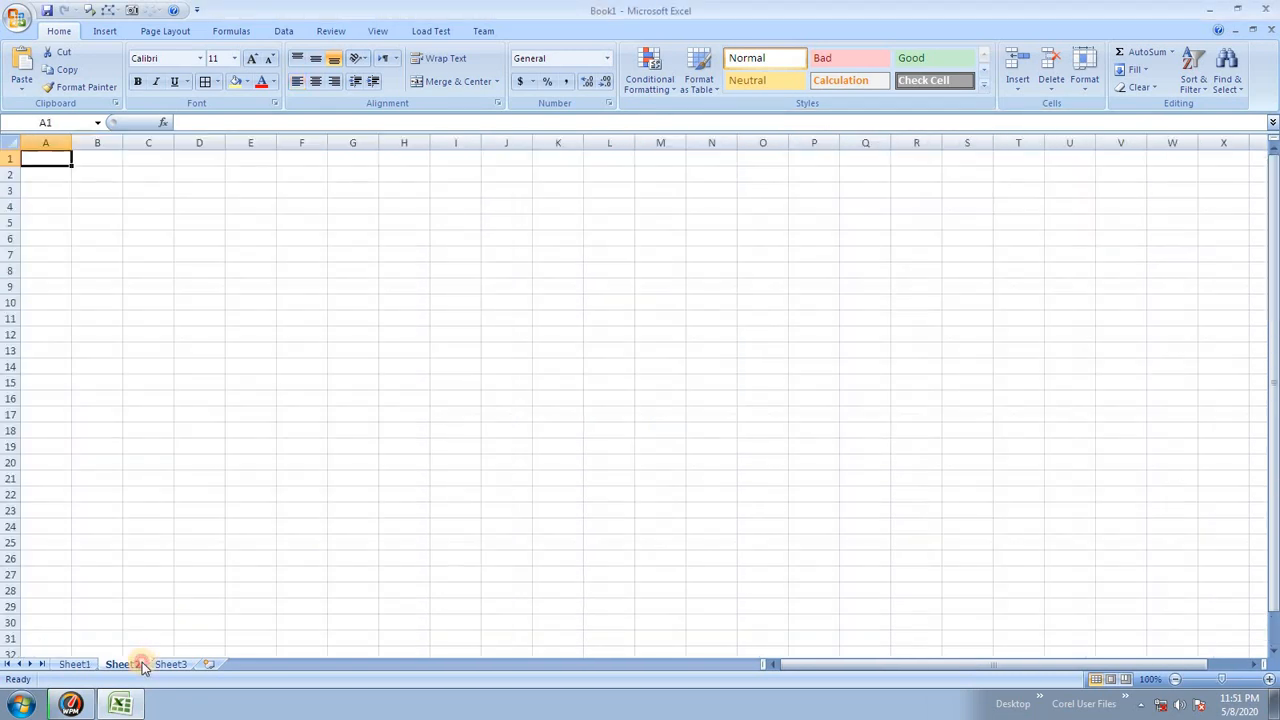
ctrl+scroll(527, 360, up, 12)
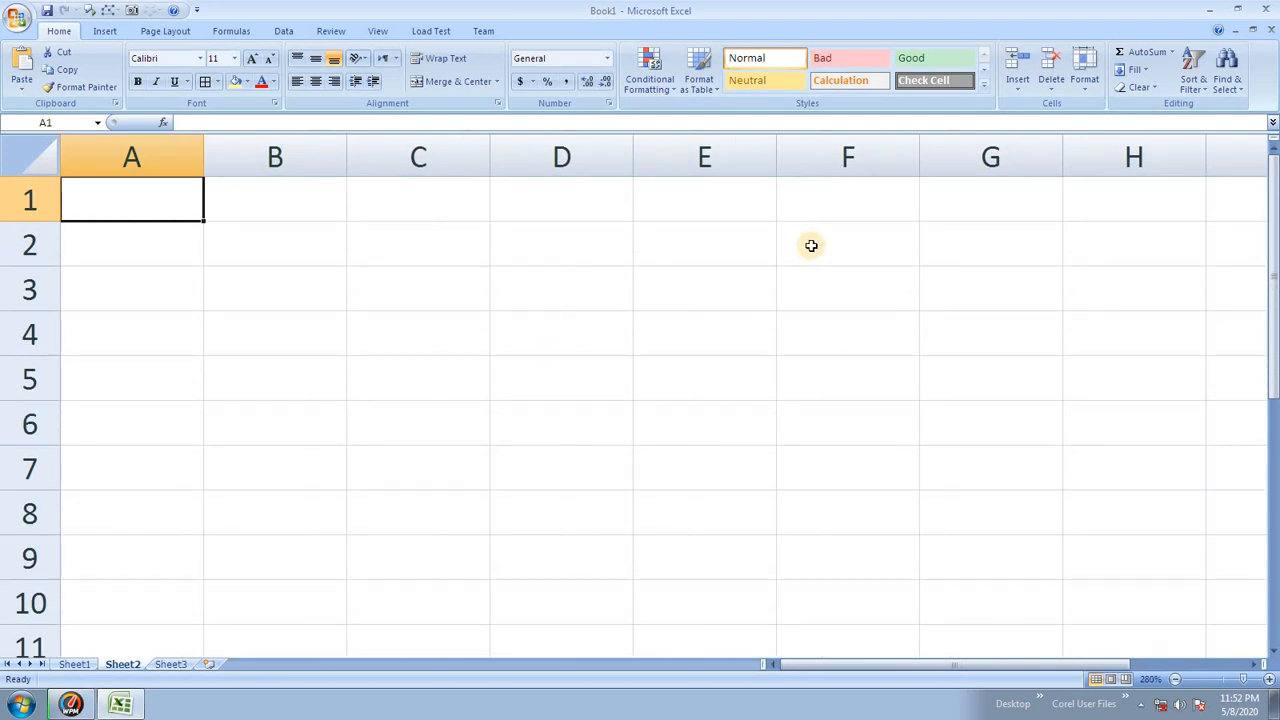
ctrl+scroll(811, 245, down, 3)
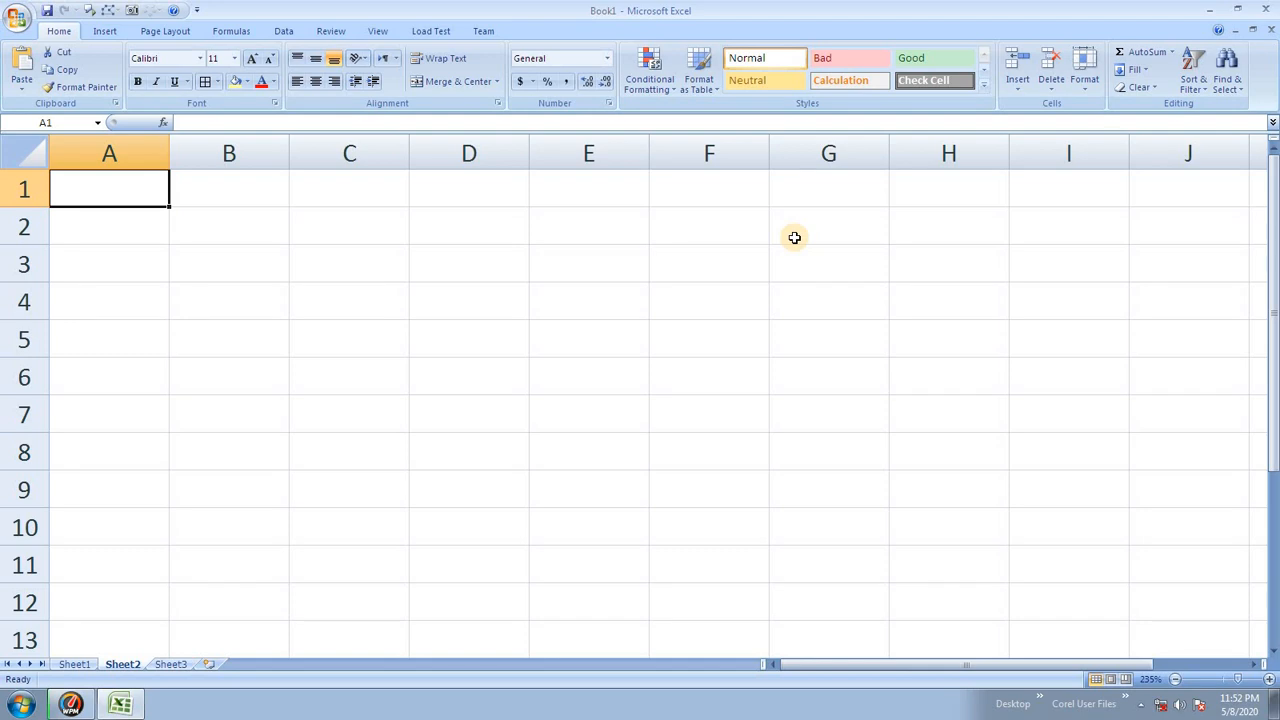
text(computer)
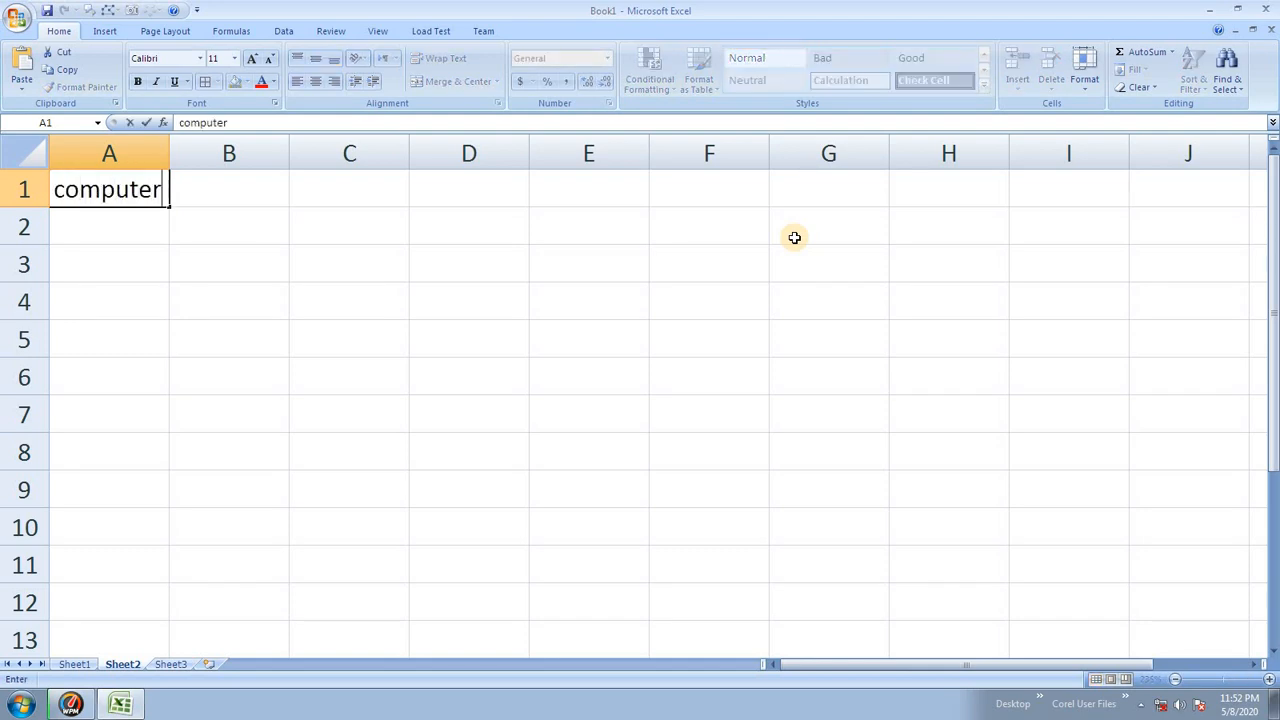
key(Return)
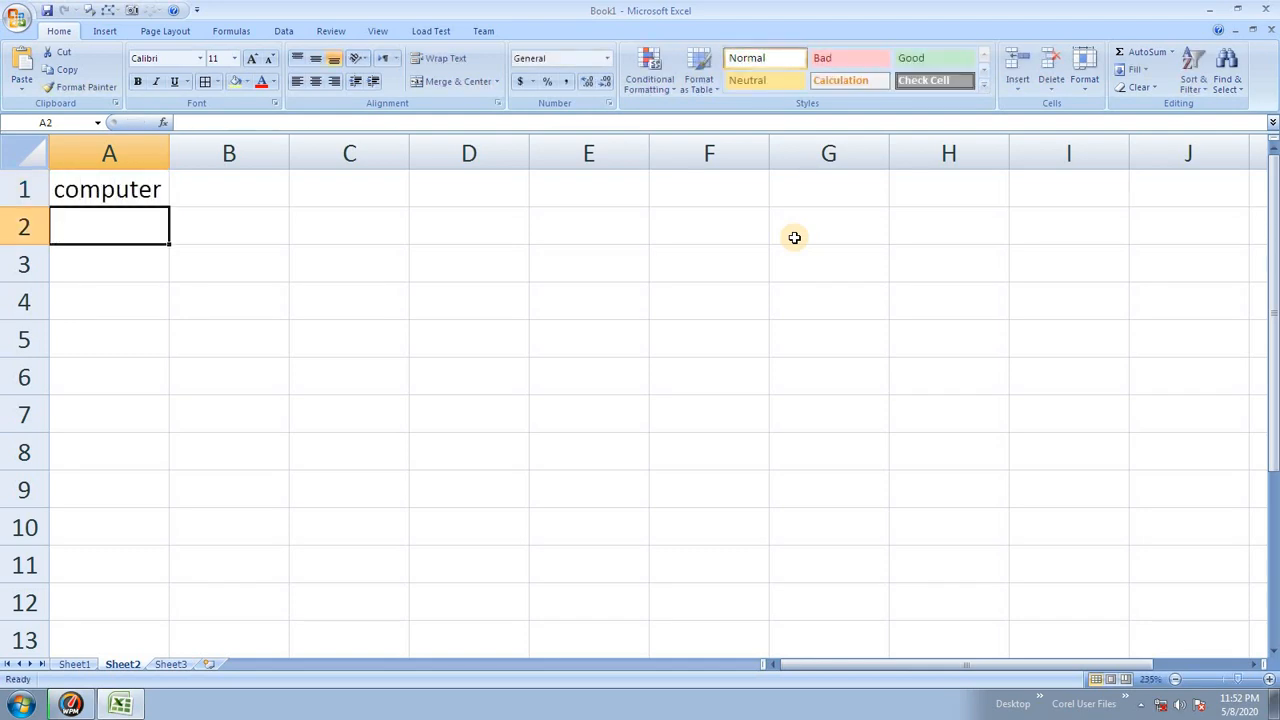
- Enter "technology" in cell A2 and "examinations" in cell A3
text(technology)
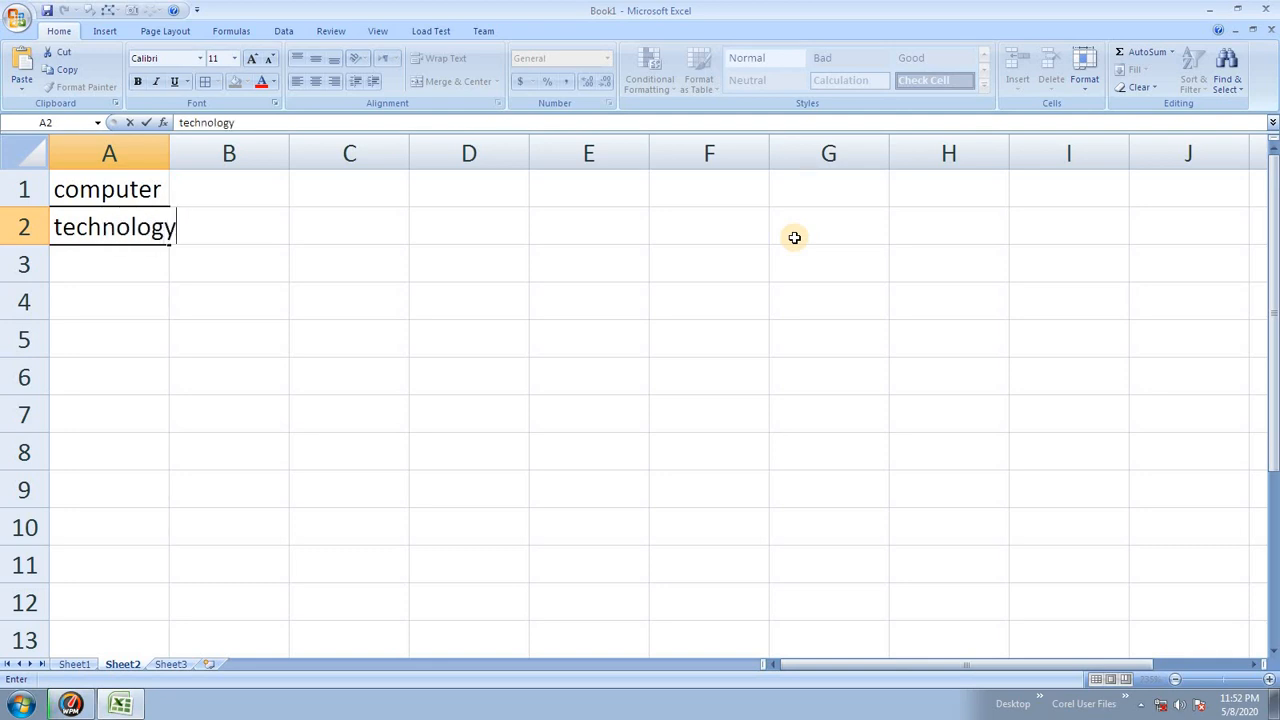
key(Return)
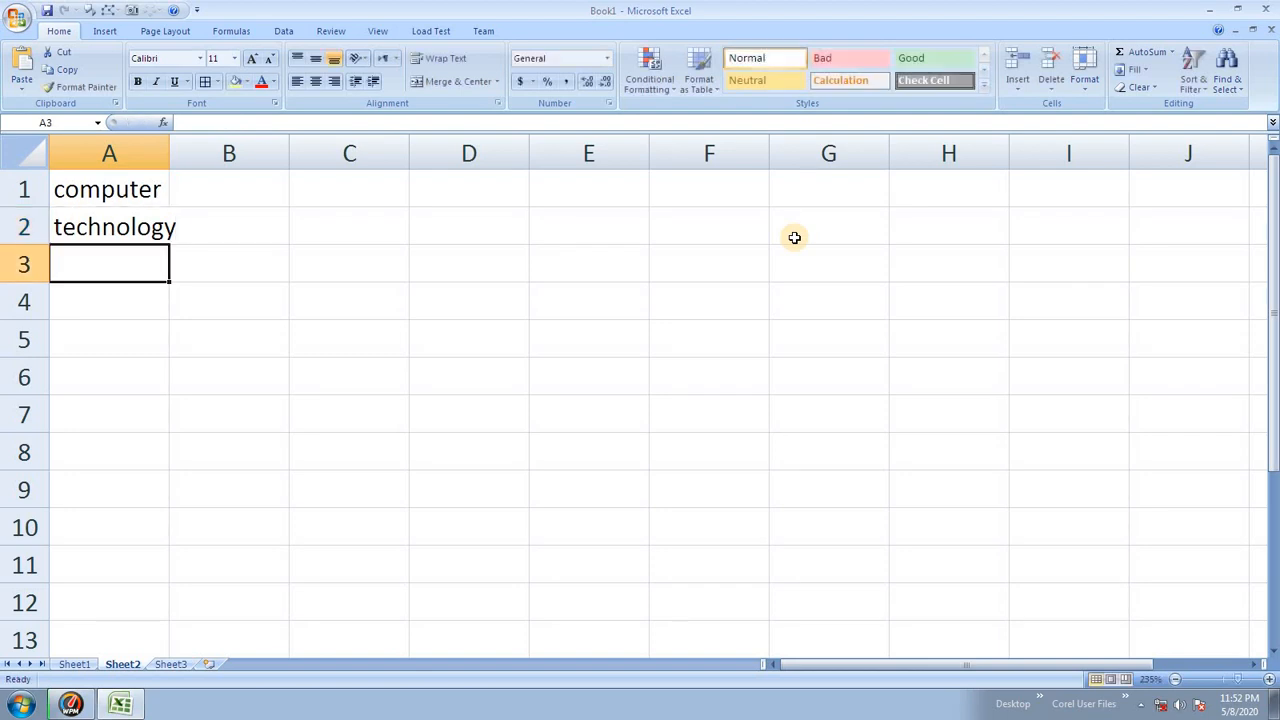
text(exam)
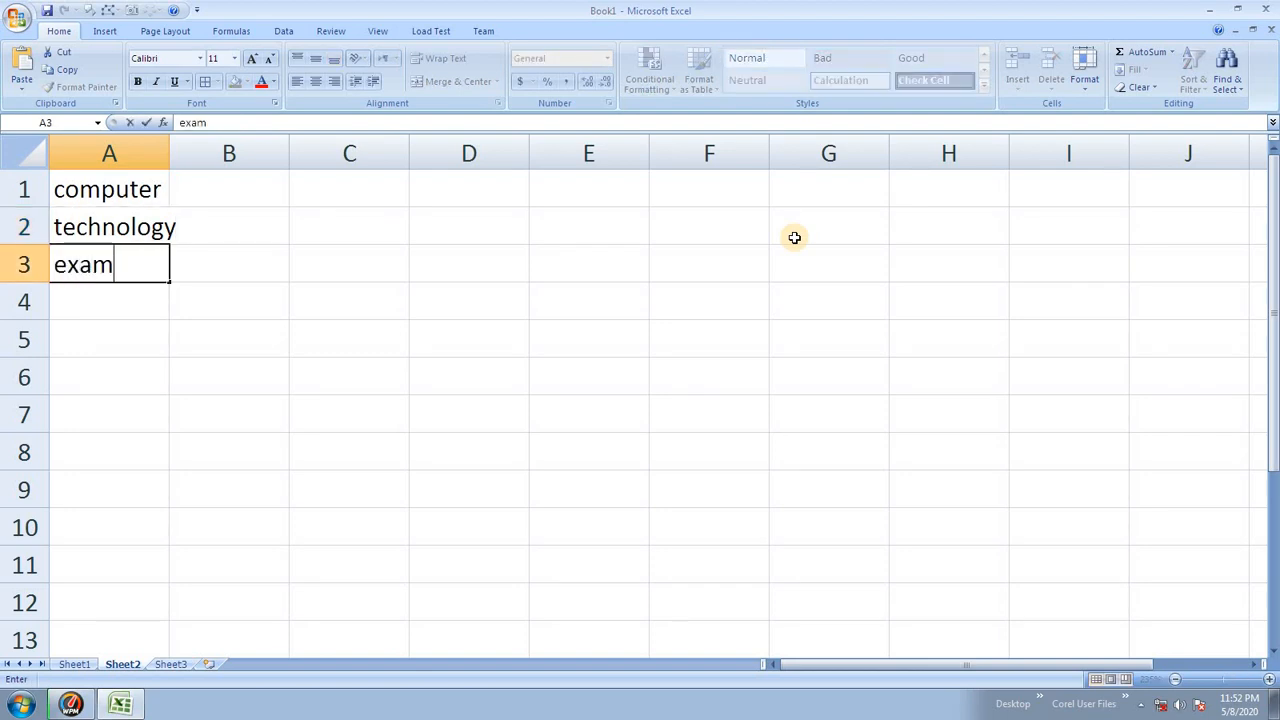
text(inations)
key(Return)
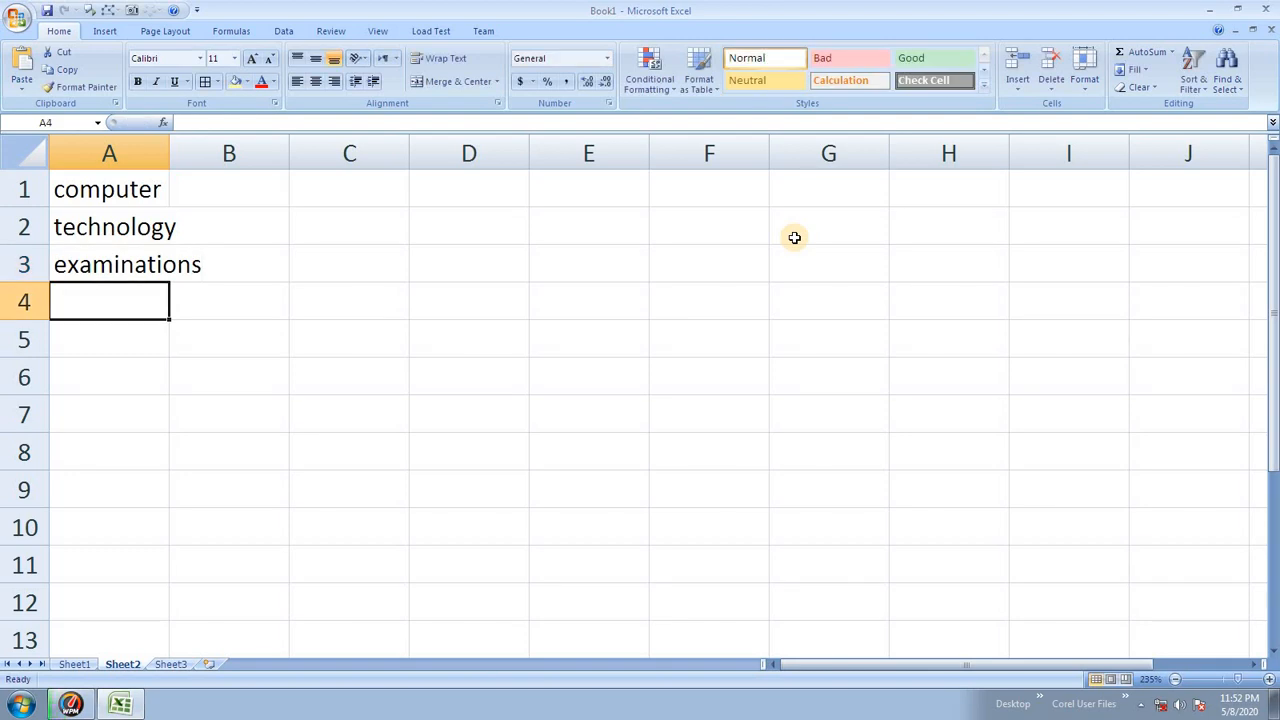
- Fill cells B1 to B3 with the number 4 in a single entry
click(143, 194)
click(152, 232)
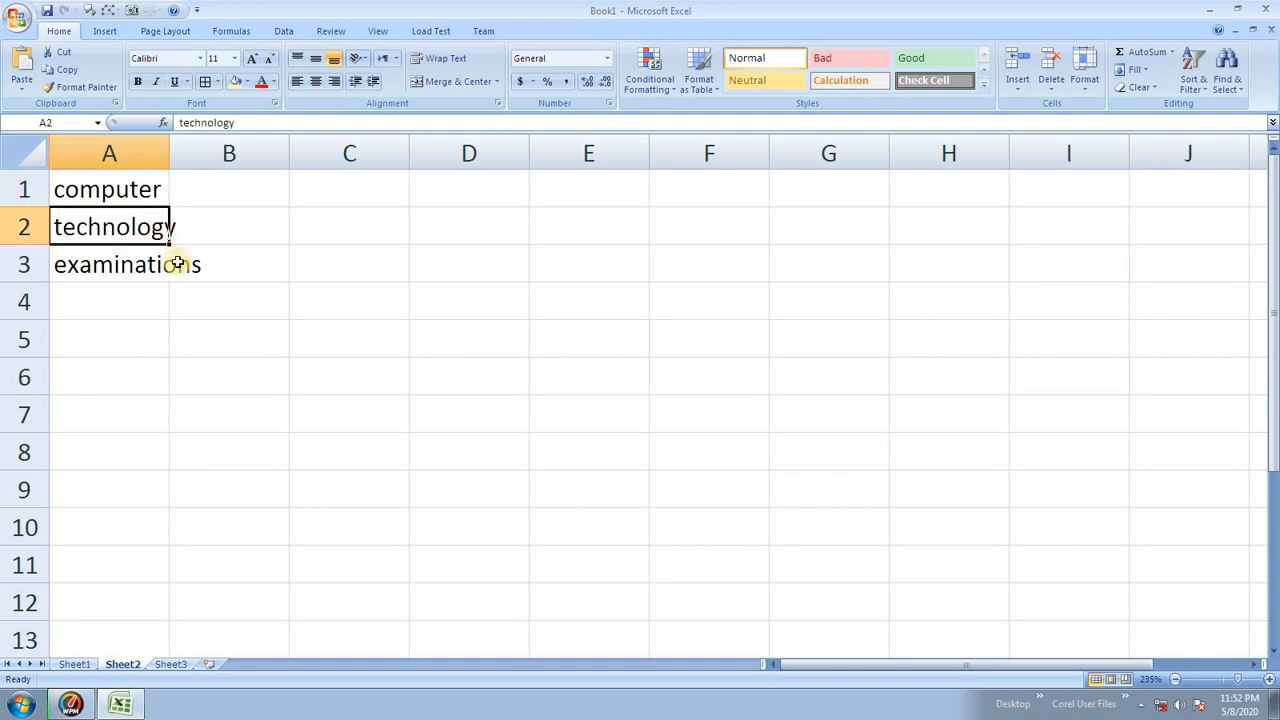
click(182, 265)
drag(220, 185, 210, 254)
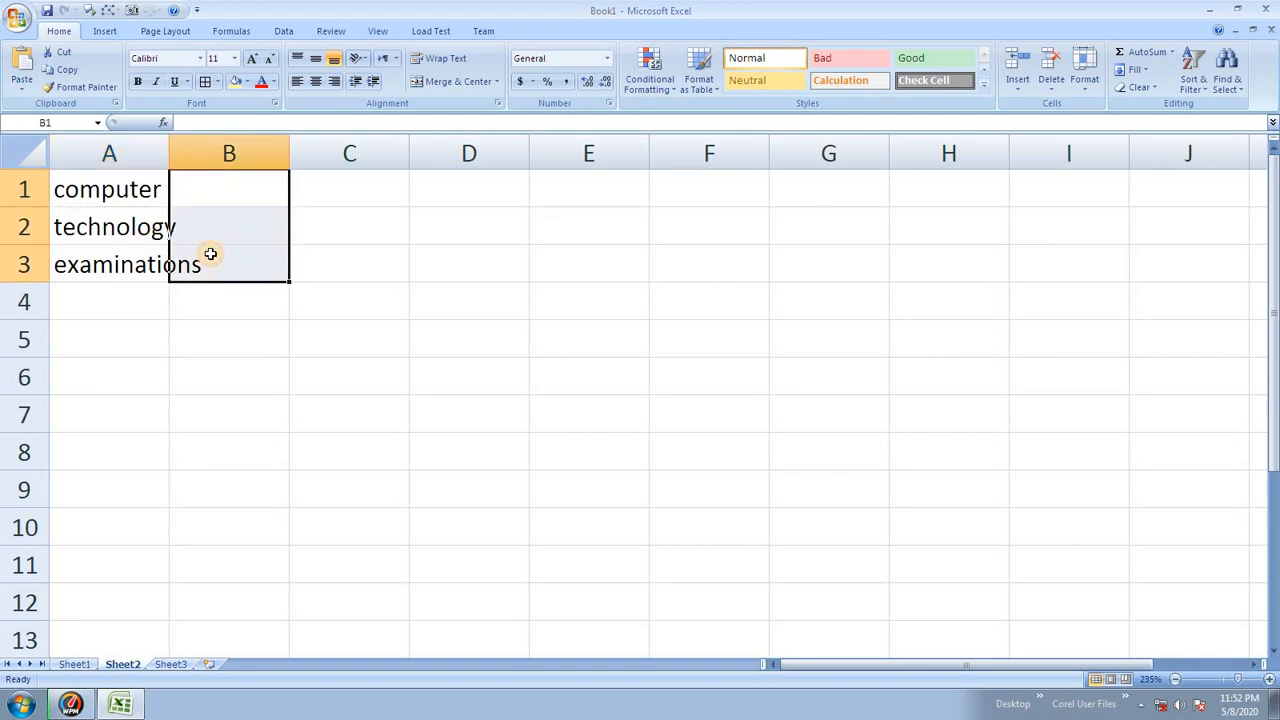
text(4)
key(ctrl+Return)
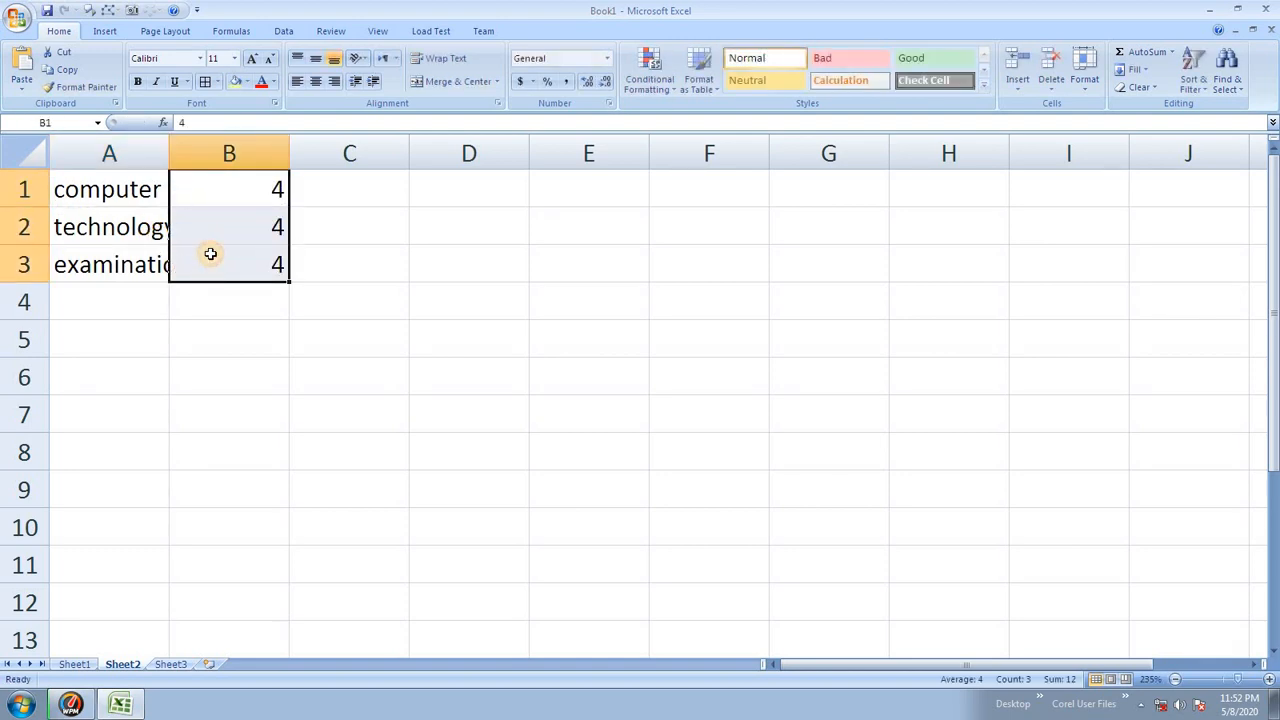
click(263, 349)
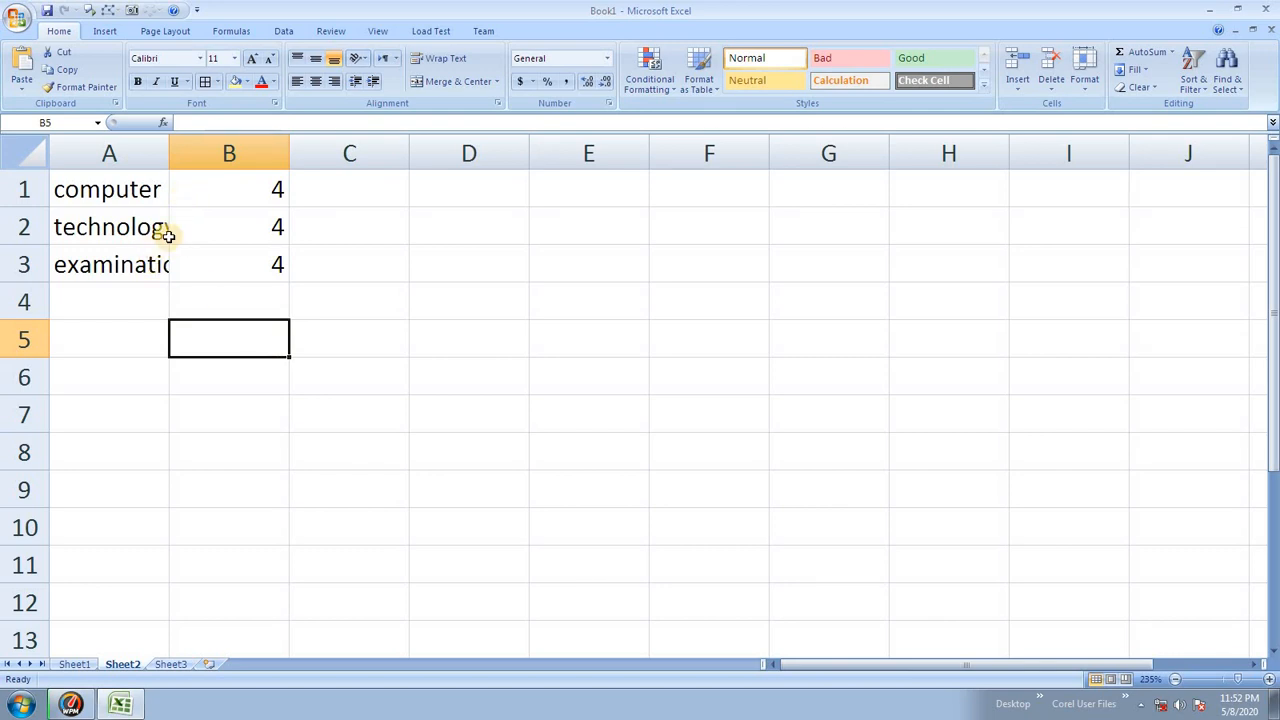
- Apply Shrink to fit to the words in cells A1 to A3
drag(134, 189, 135, 265)
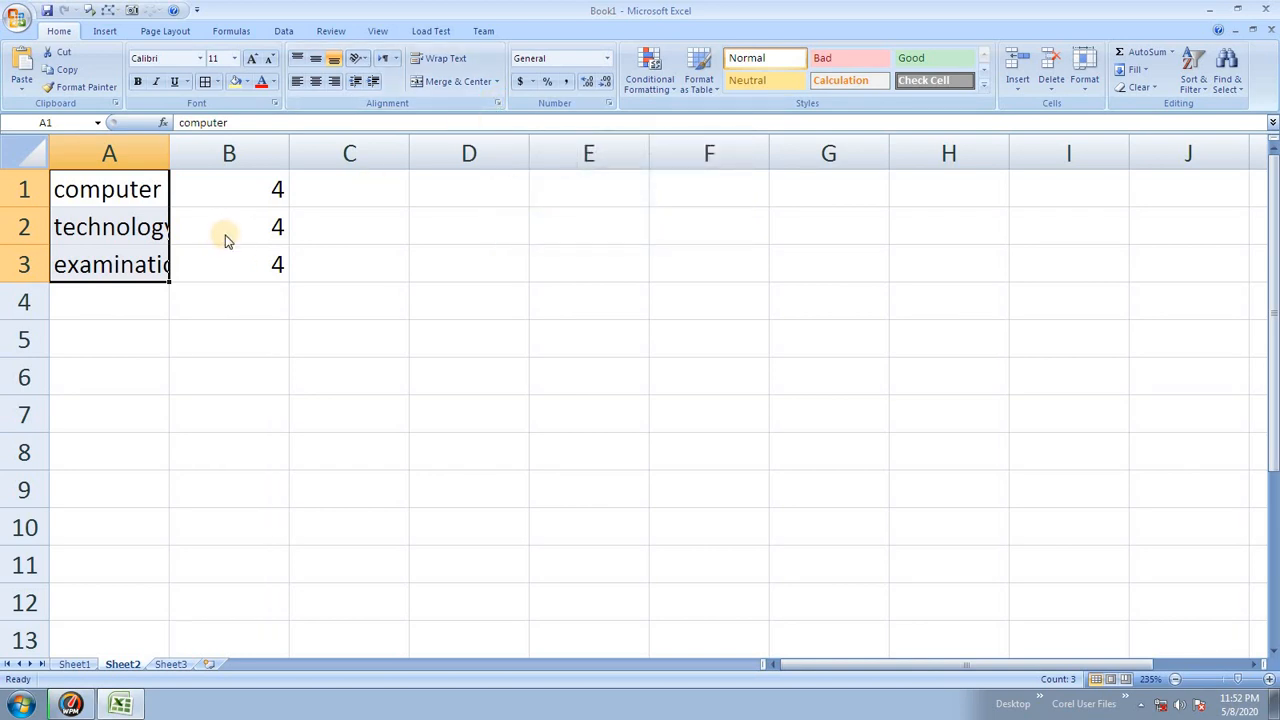
key(ctrl+1)
click(745, 298)
click(992, 462)
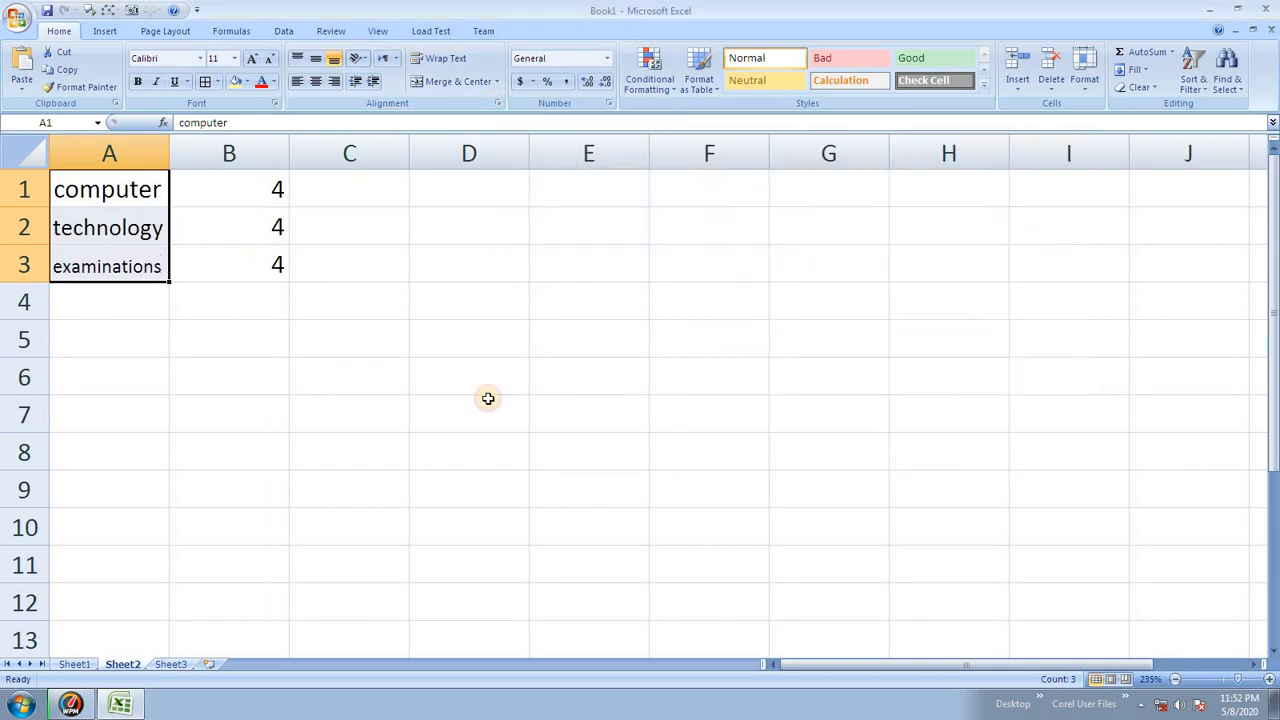
click(390, 396)
click(144, 264)
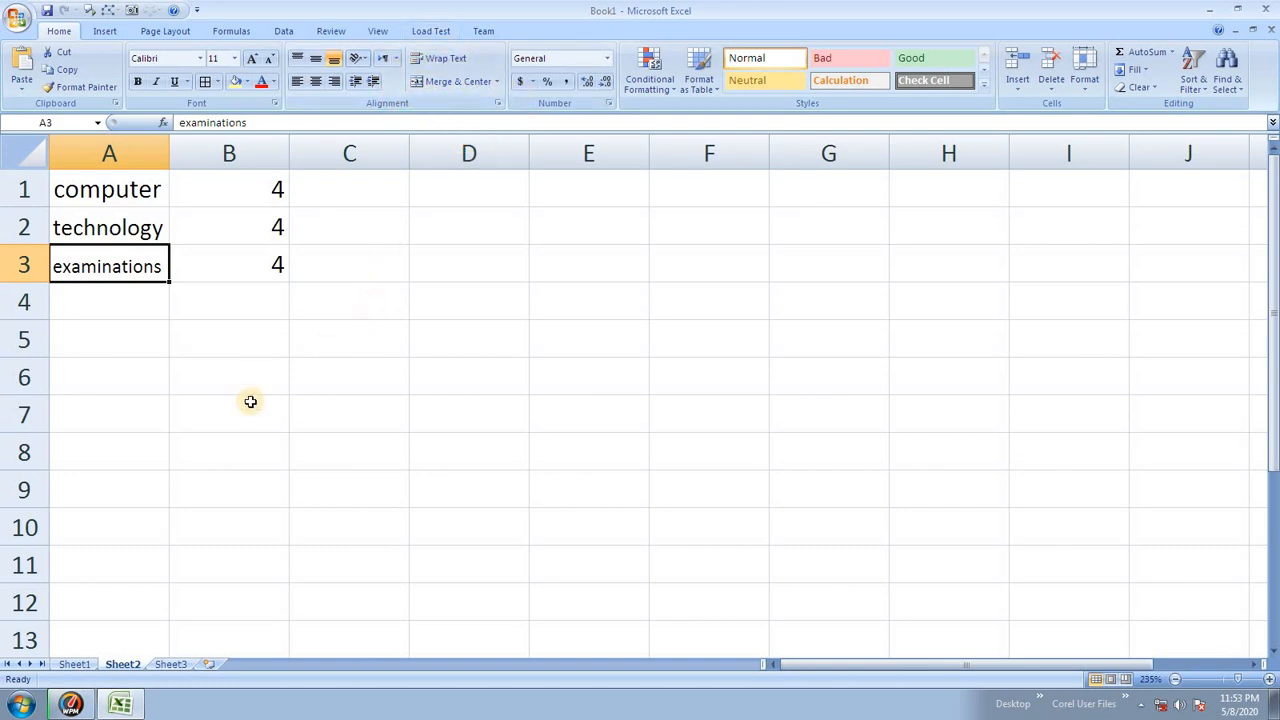
- Switch to Sheet3 and enter the sample paragraph beginning "On the Insert tab, the galleries include items" in cell A1
click(170, 664)
double_click(55, 158)
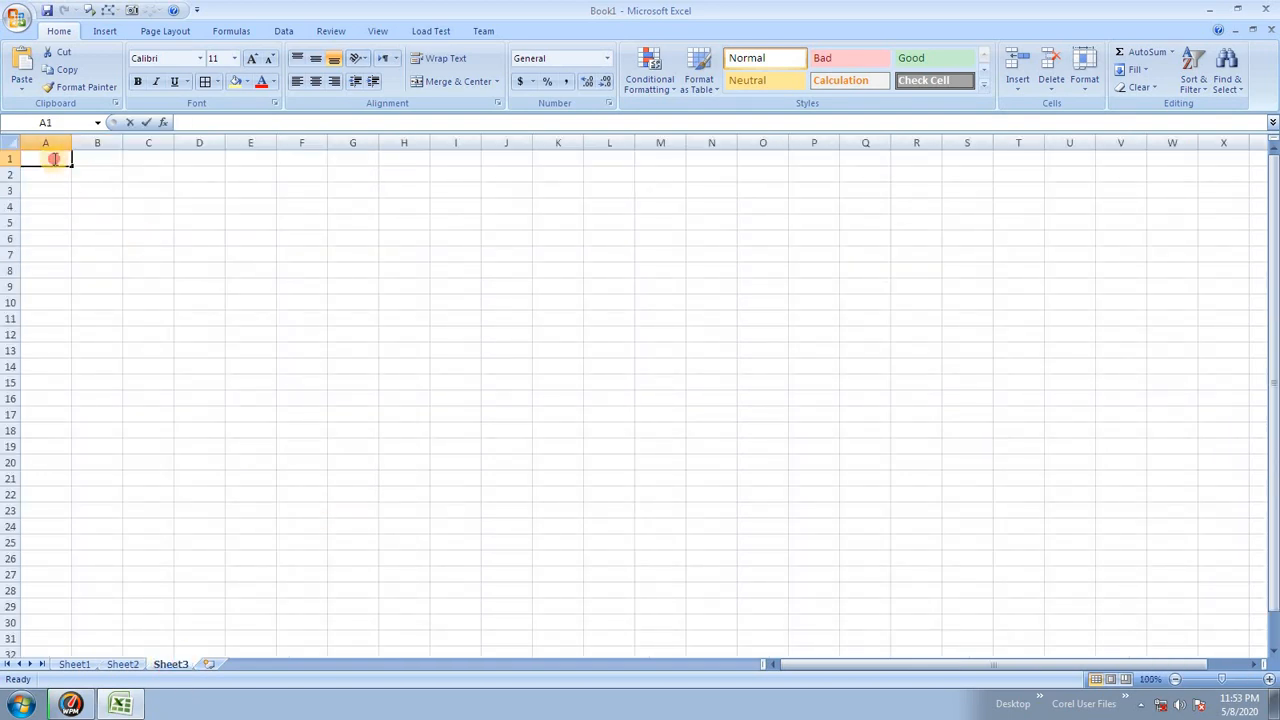
text(On the Insert tab, the galleries include items that are designed to coordinate with the overall look of your document. You can use these galleries to insert tables, headers, footers, lists, cover pages, and other document building blocks. When you create pictures, charts, or diagrams, they also coordinate with your current document look.)
click(163, 286)
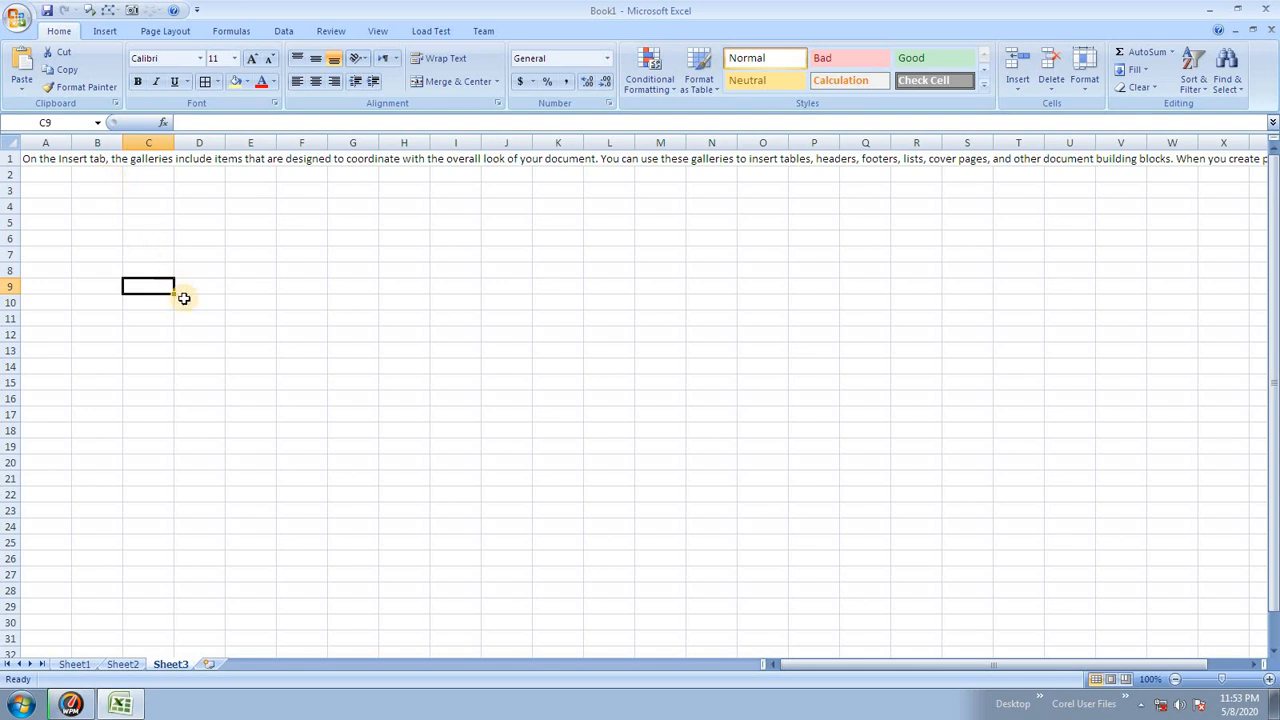
- Enter 567 in cell B1 beside the long paragraph
scroll(211, 354, up, 10)
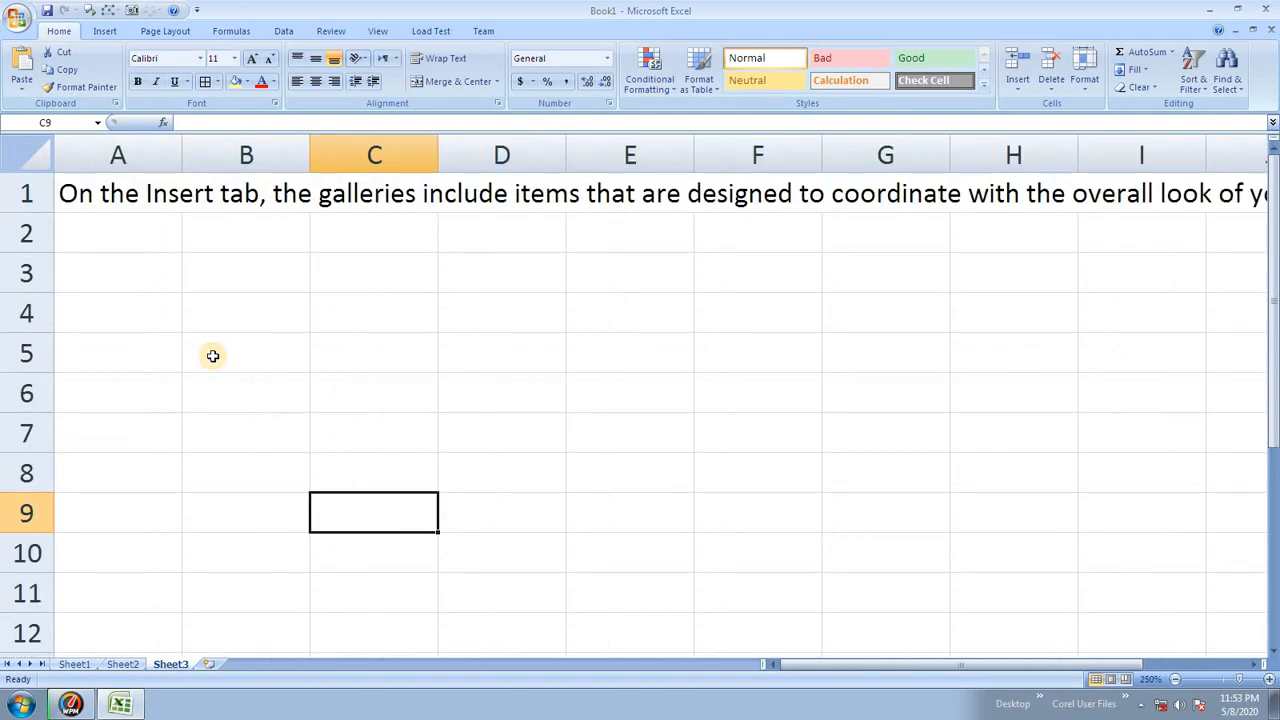
click(223, 195)
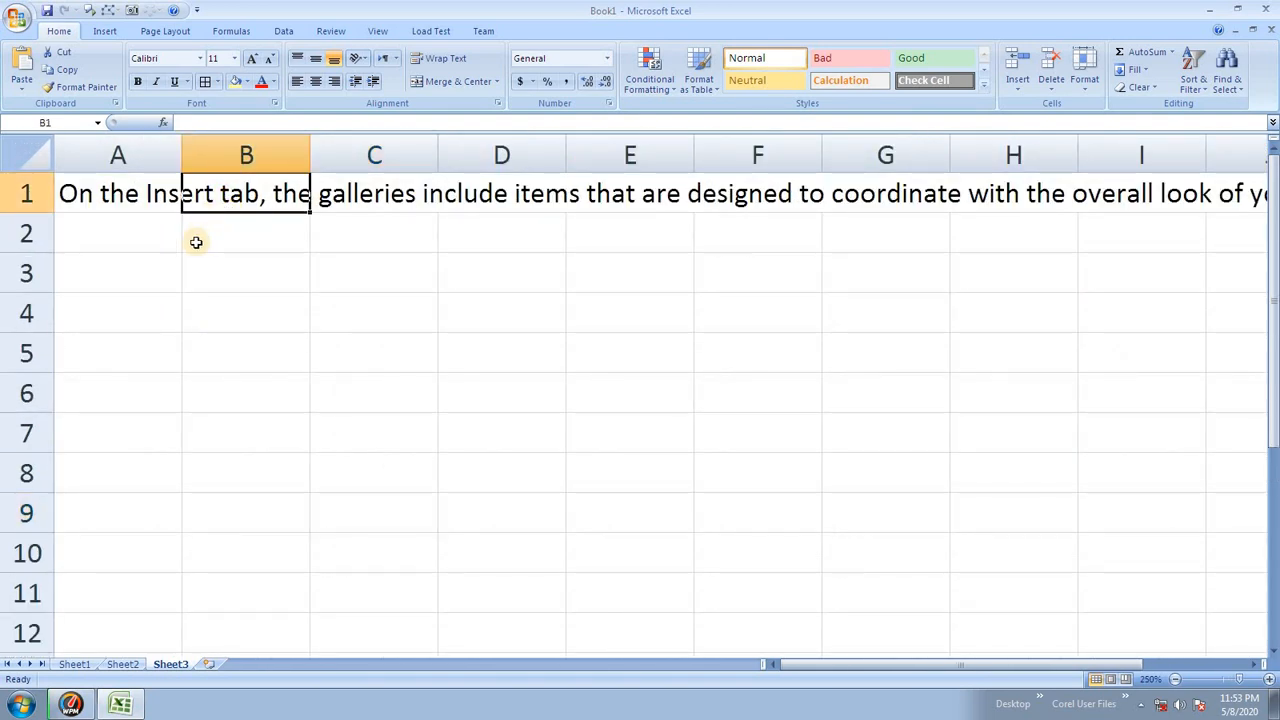
text(567)
click(237, 294)
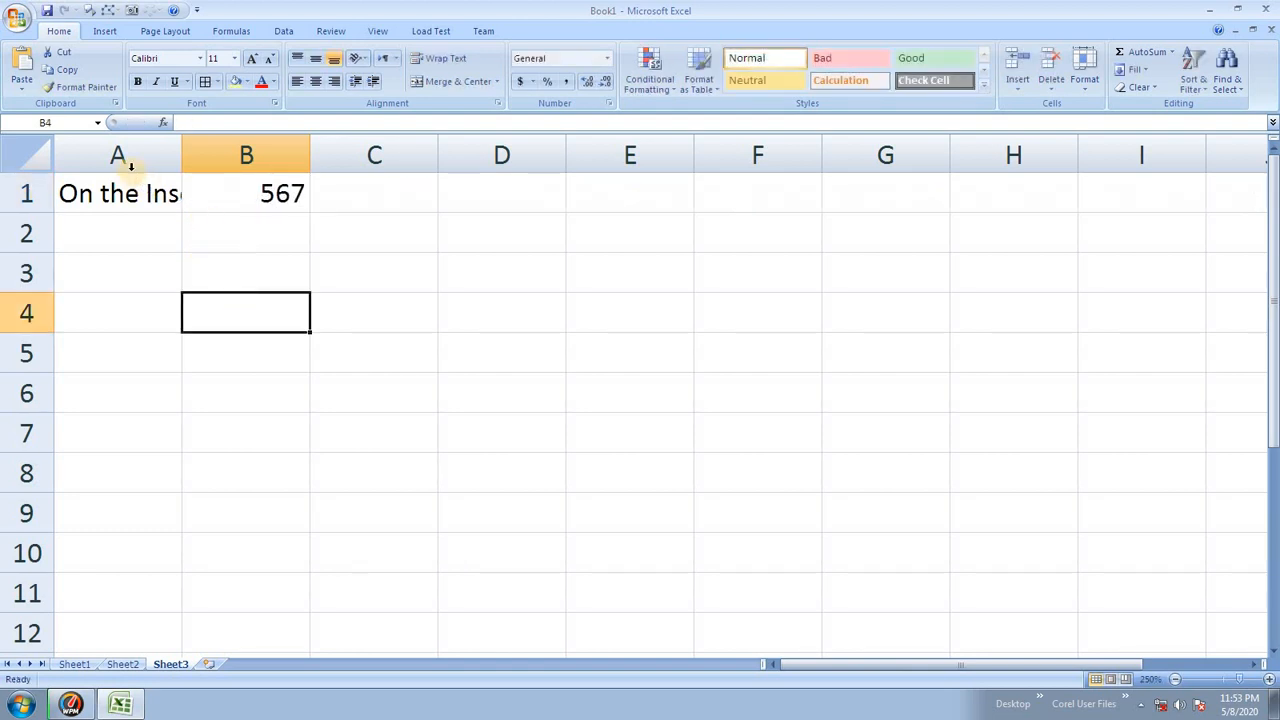
click(140, 191)
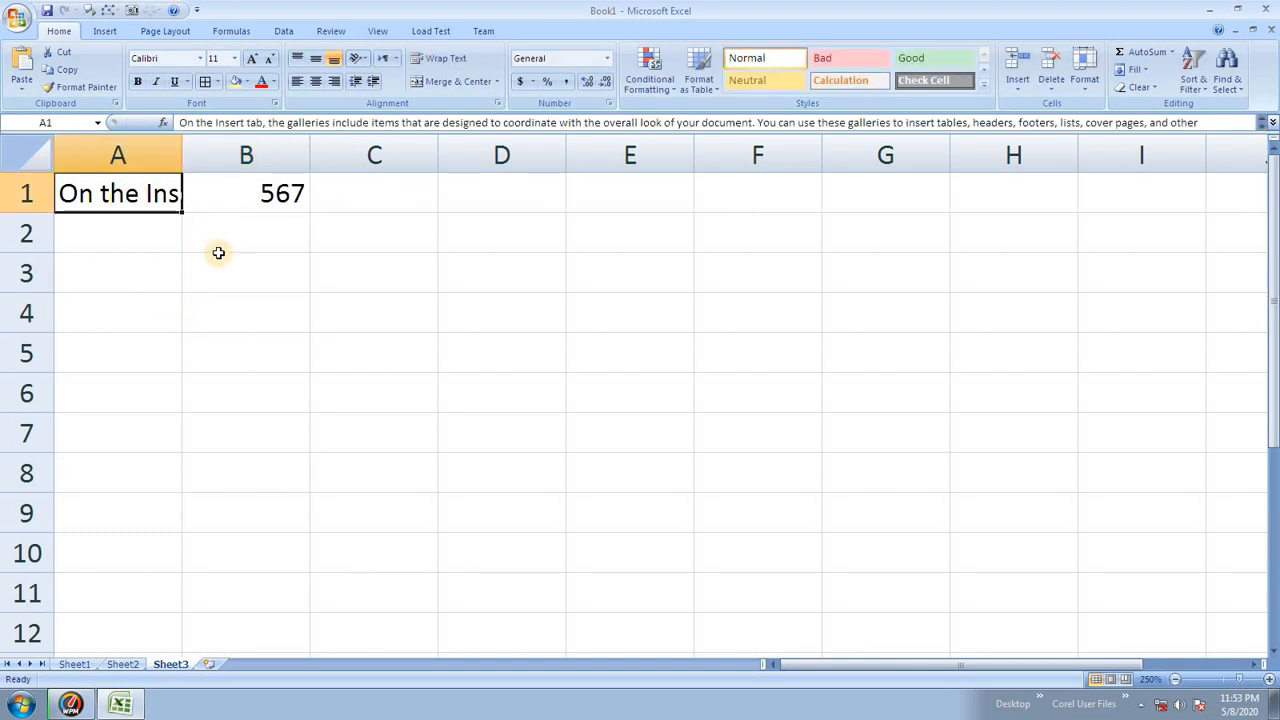
click(255, 200)
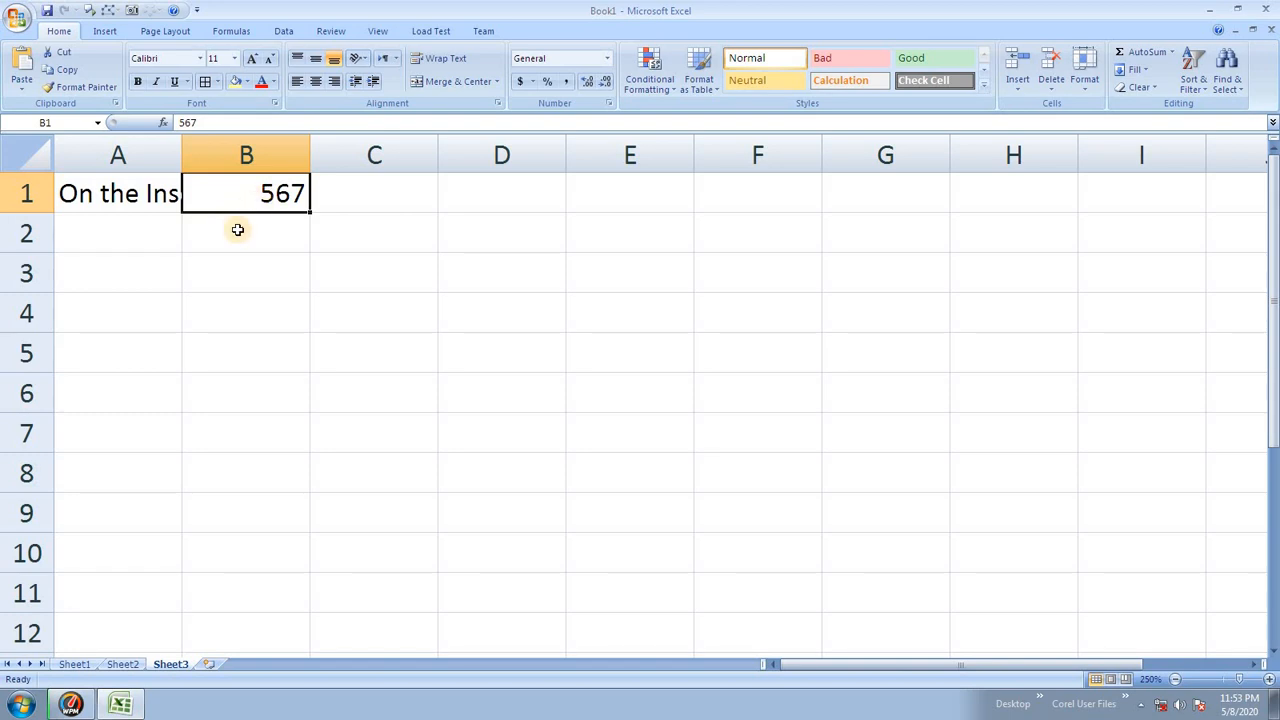
- Turn on text wrapping for the paragraph in cell A1 and widen column A to more than double its width
click(149, 197)
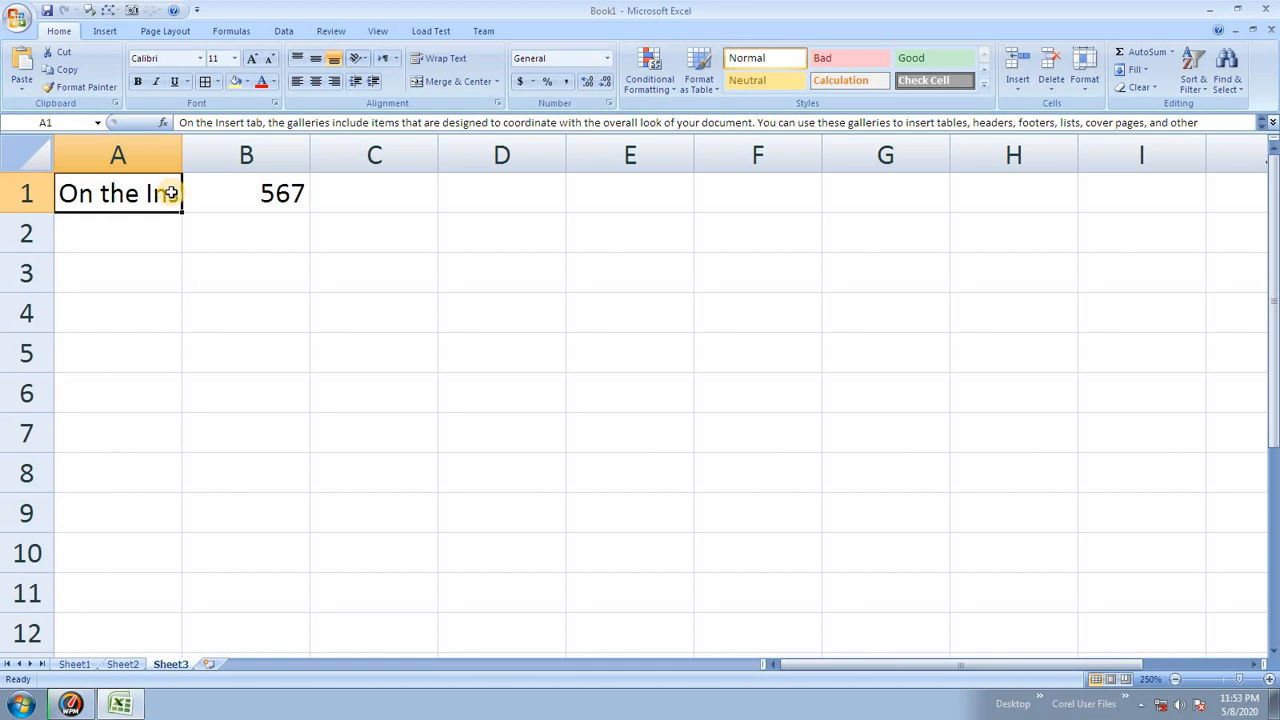
click(447, 66)
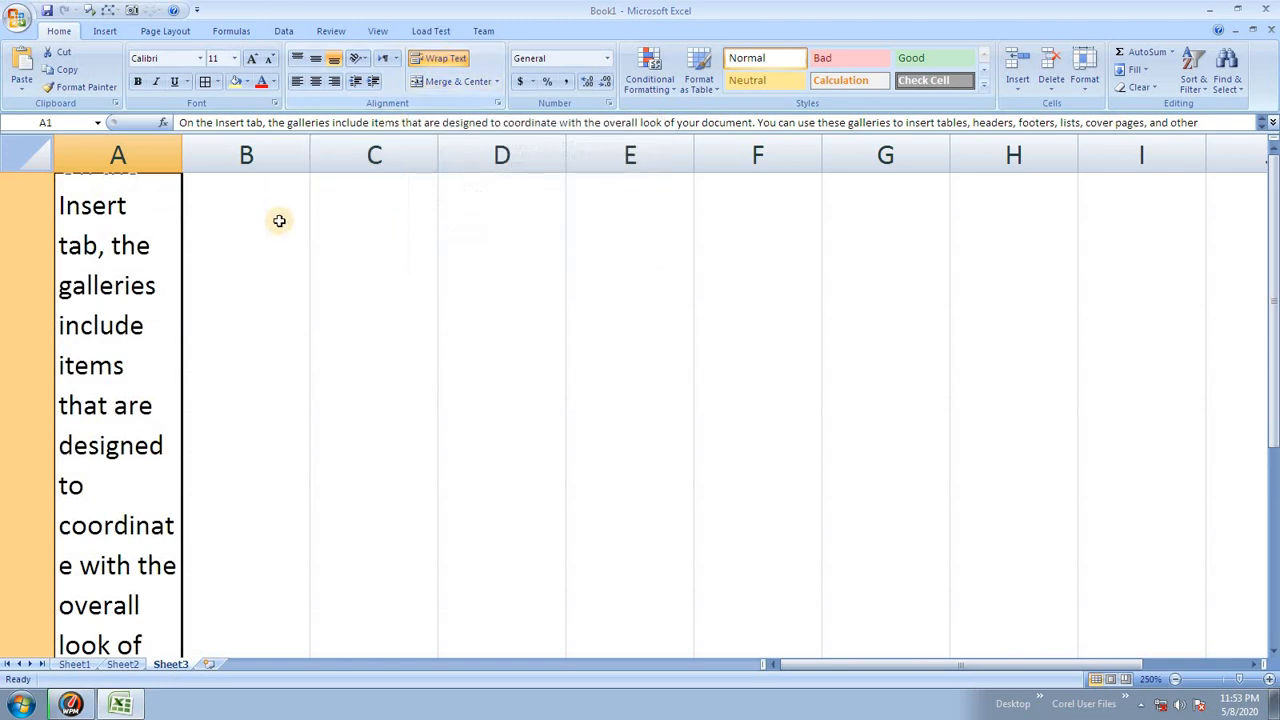
drag(182, 150, 344, 204)
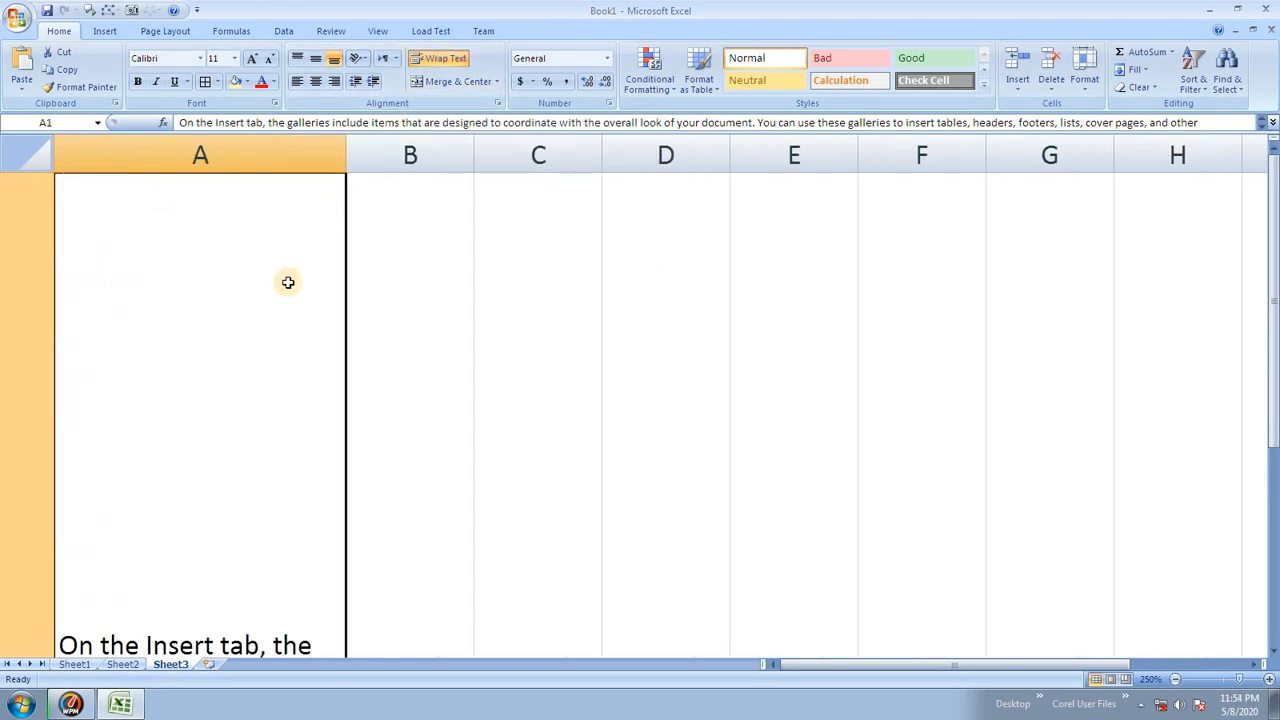
scroll(286, 280, down, 1)
scroll(288, 282, up, 1)
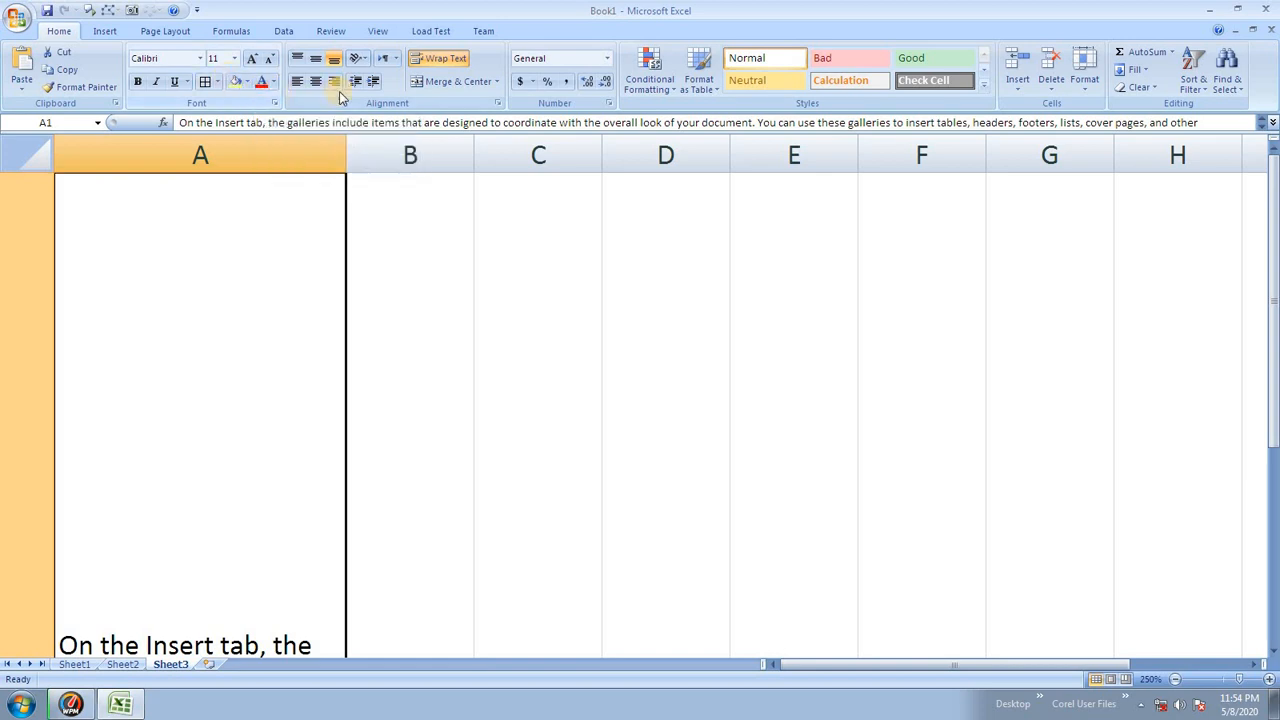
- Set the vertical alignment of cell A1 to Justify
click(497, 103)
click(733, 203)
click(730, 205)
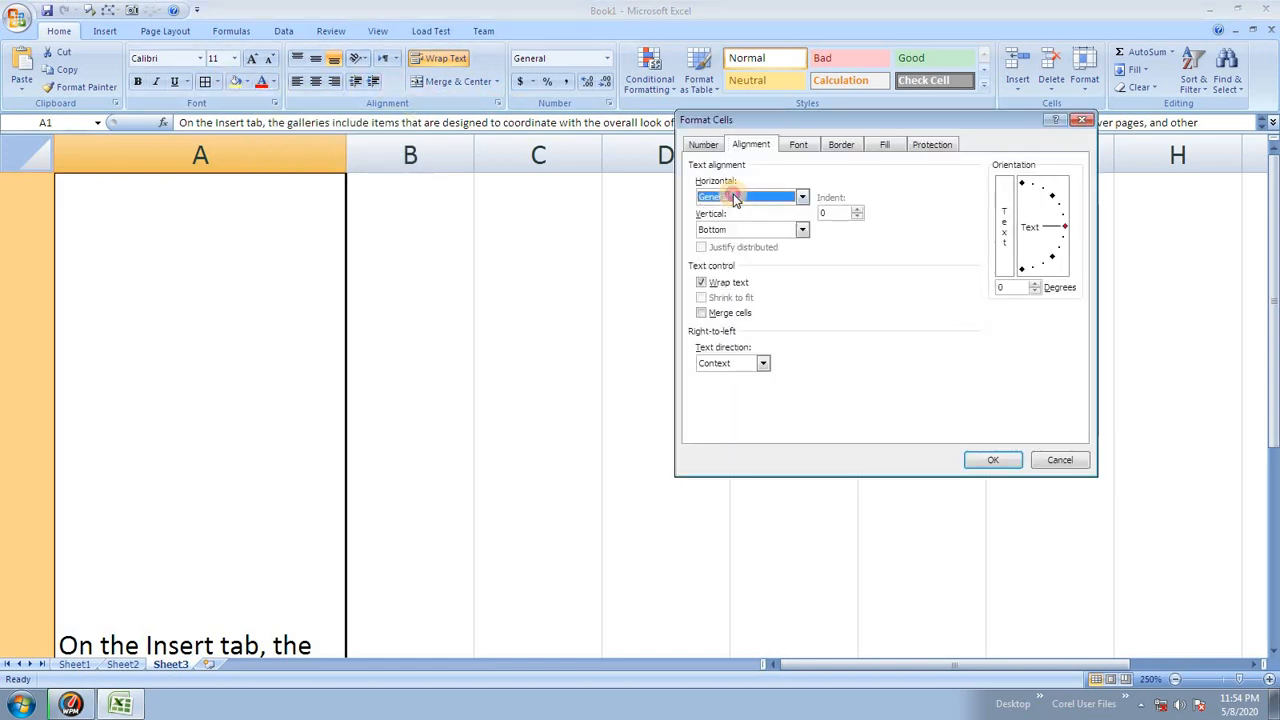
click(730, 229)
click(730, 276)
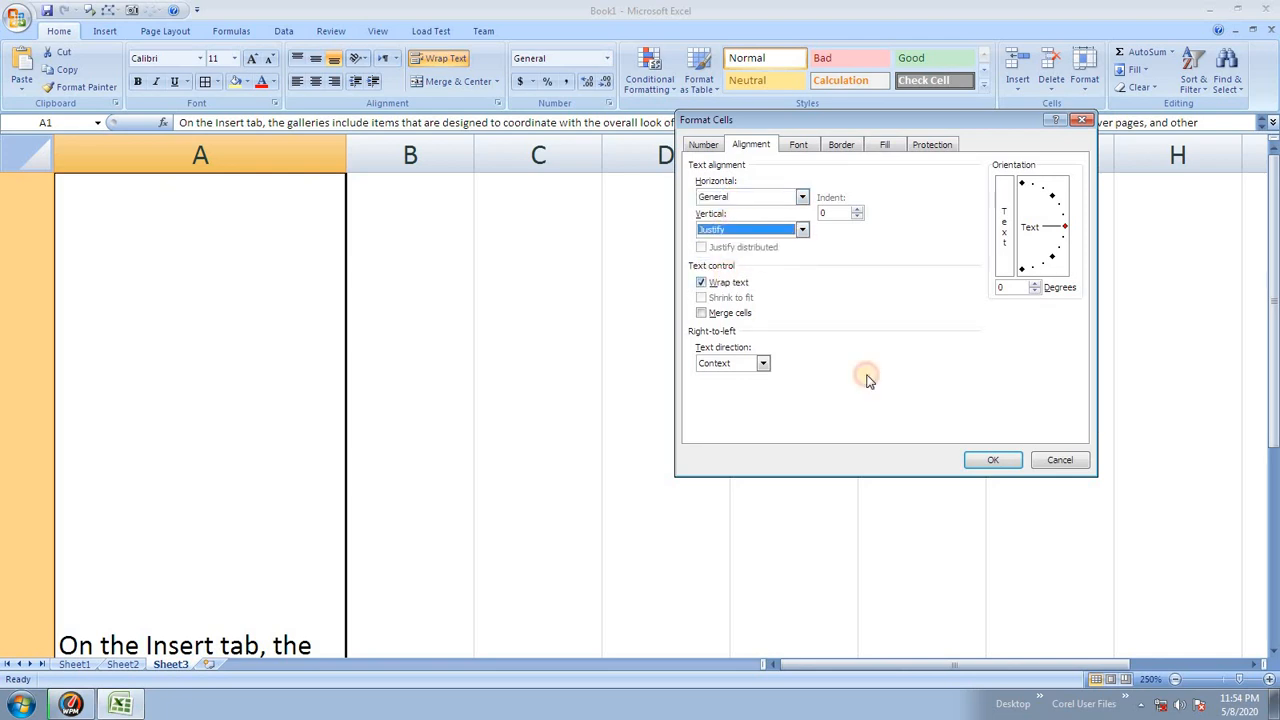
click(988, 459)
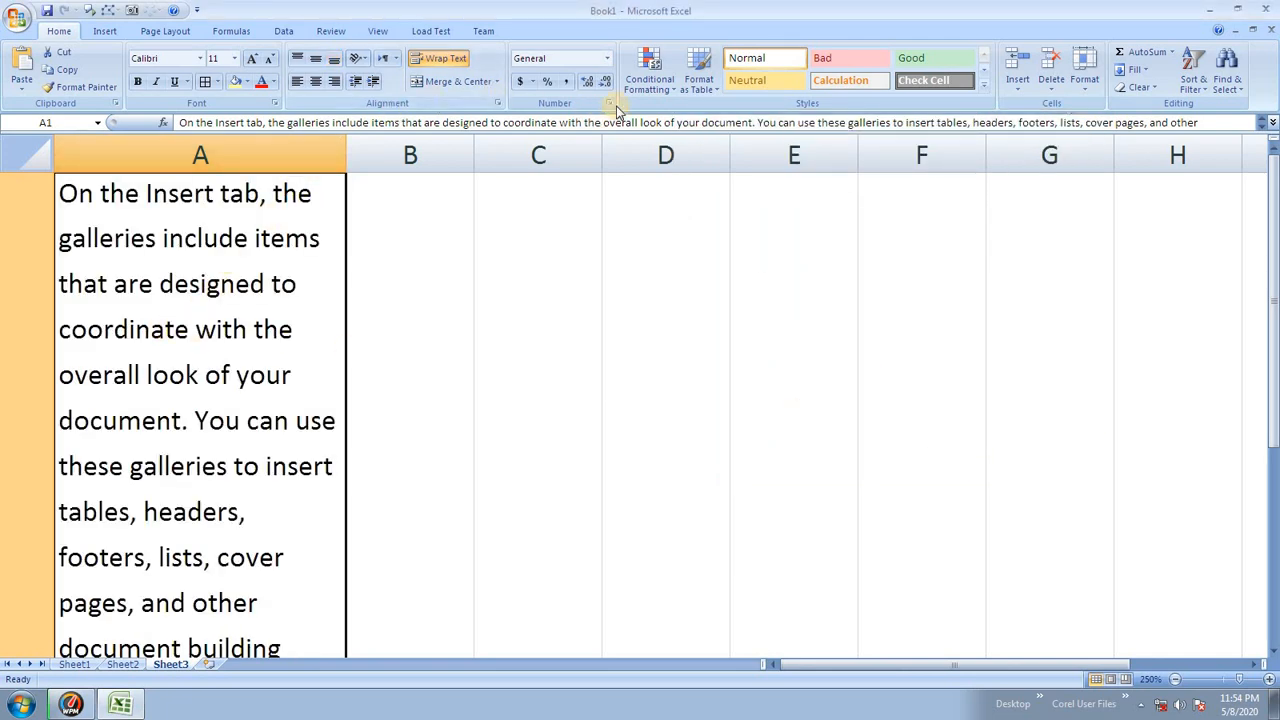
- Set the horizontal alignment of cell A1 to Justify and look over the whole paragraph
click(497, 104)
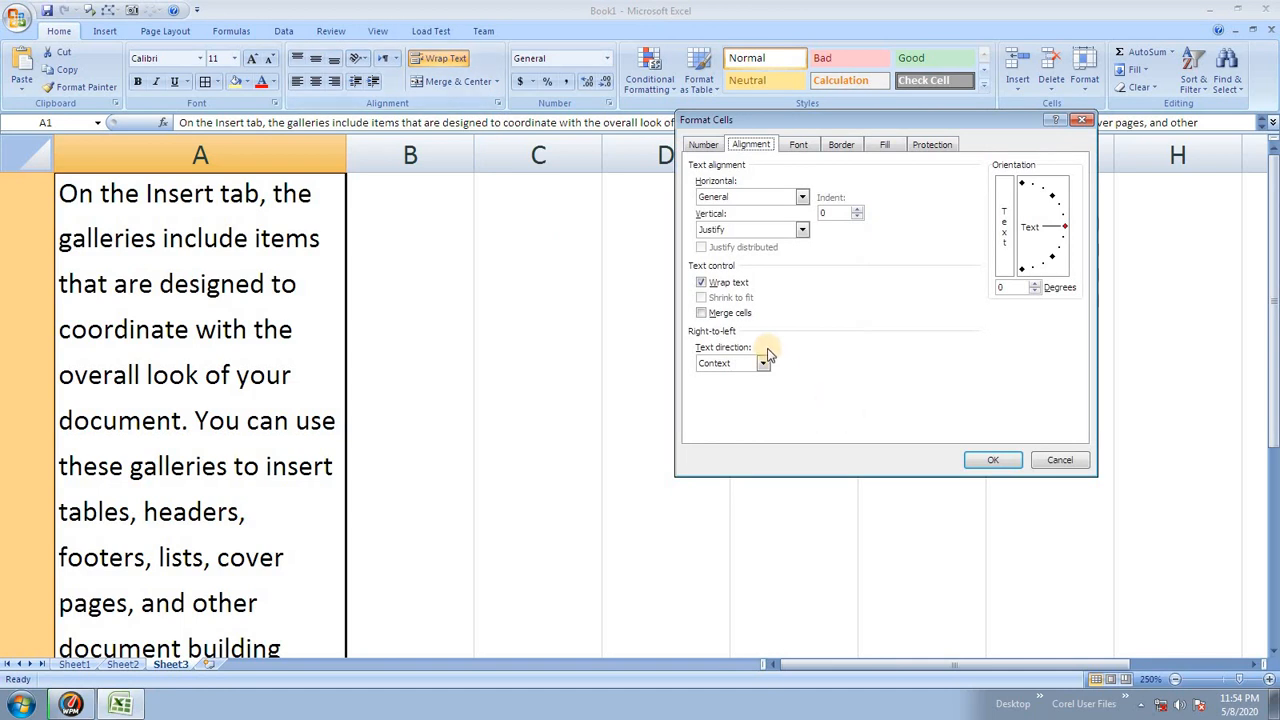
click(745, 197)
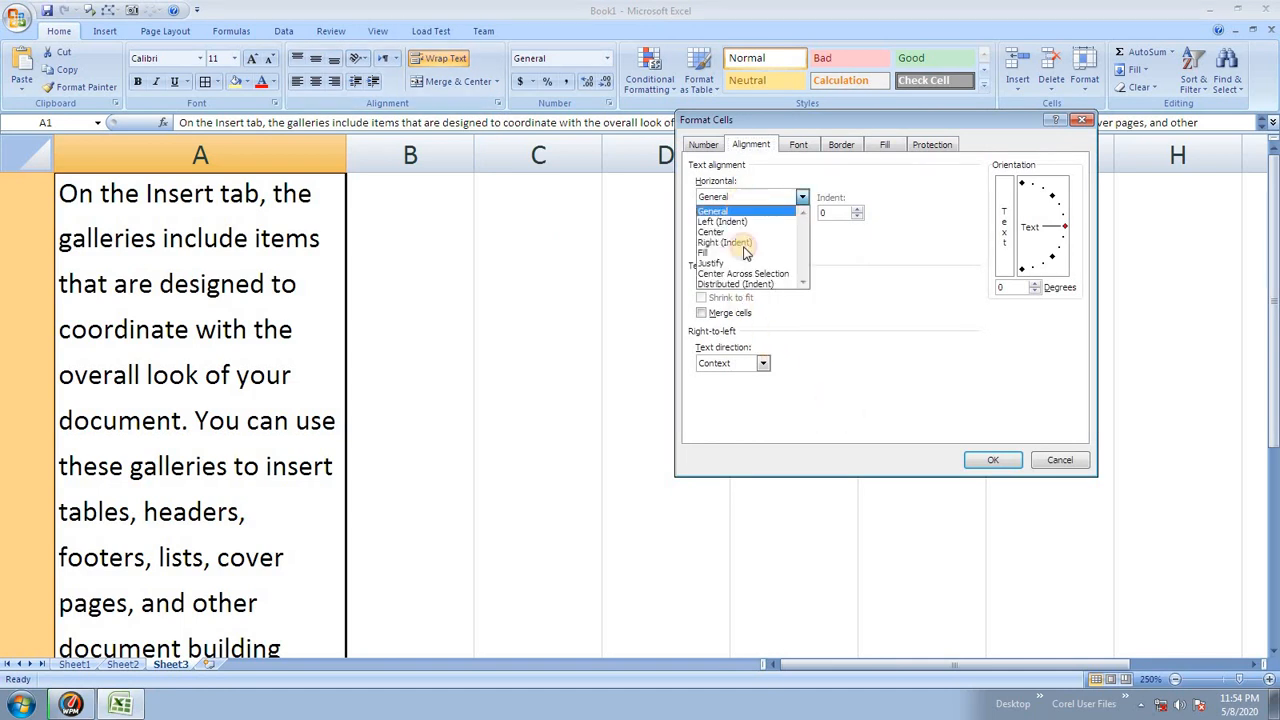
click(745, 262)
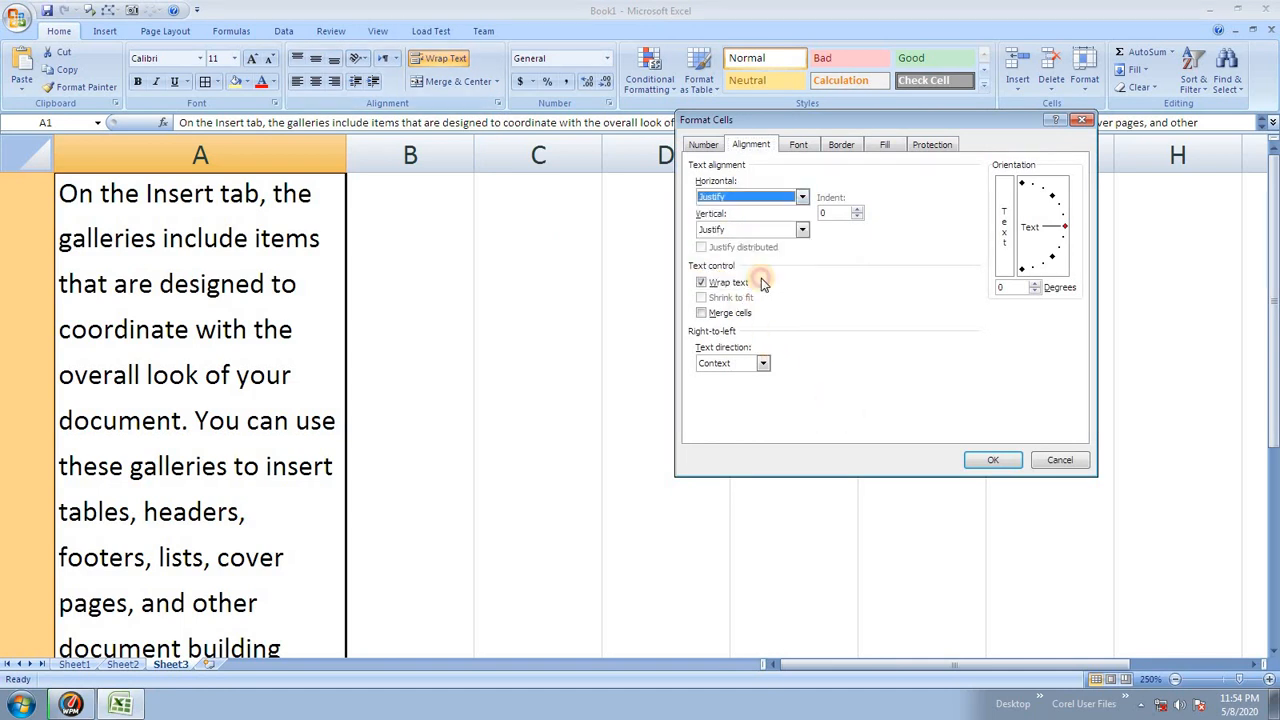
click(976, 466)
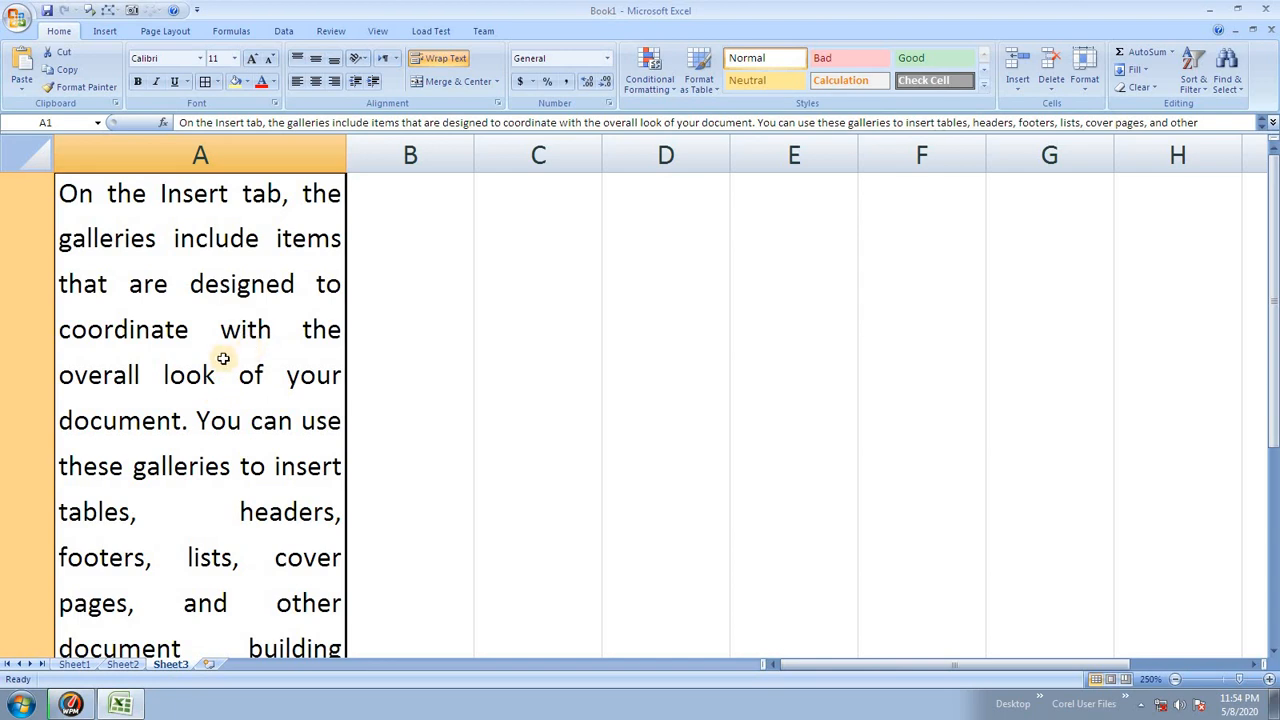
ctrl+scroll(220, 365, down, 3)
ctrl+scroll(220, 365, down, 4)
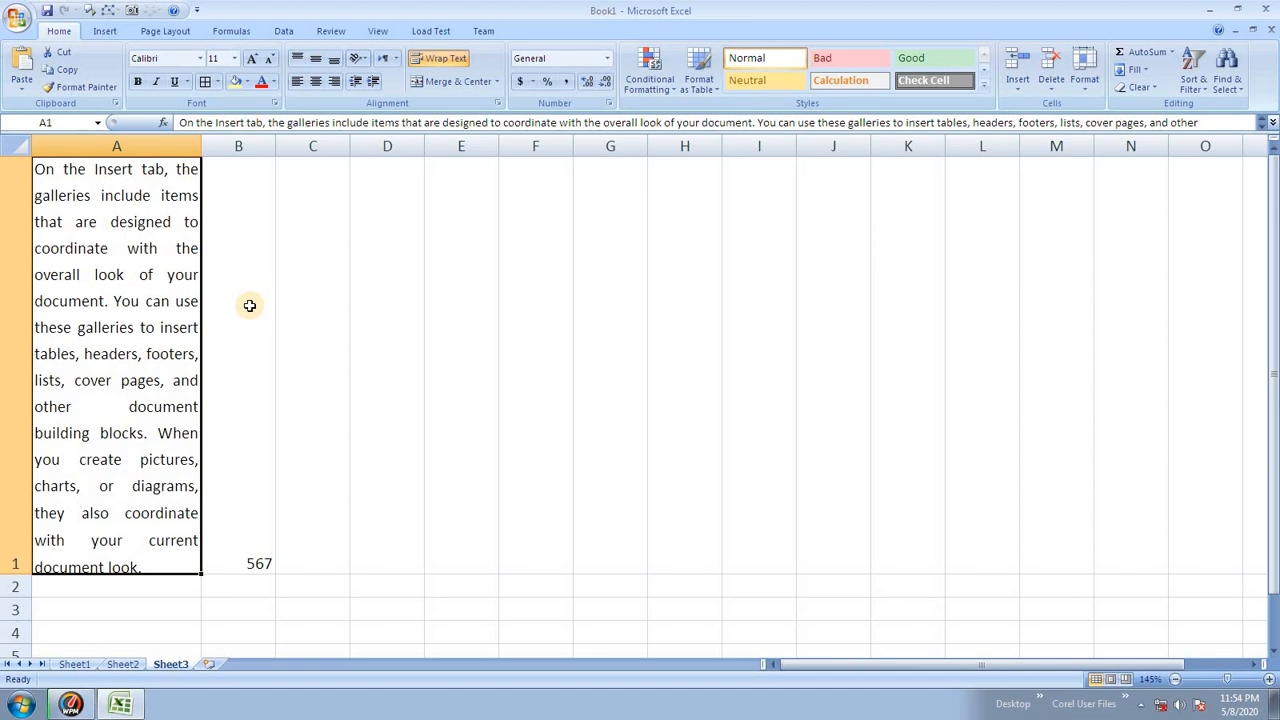
- Open Microsoft Office Word 2007 and close its document containing the short list of colours
scroll(346, 478, down, 5)
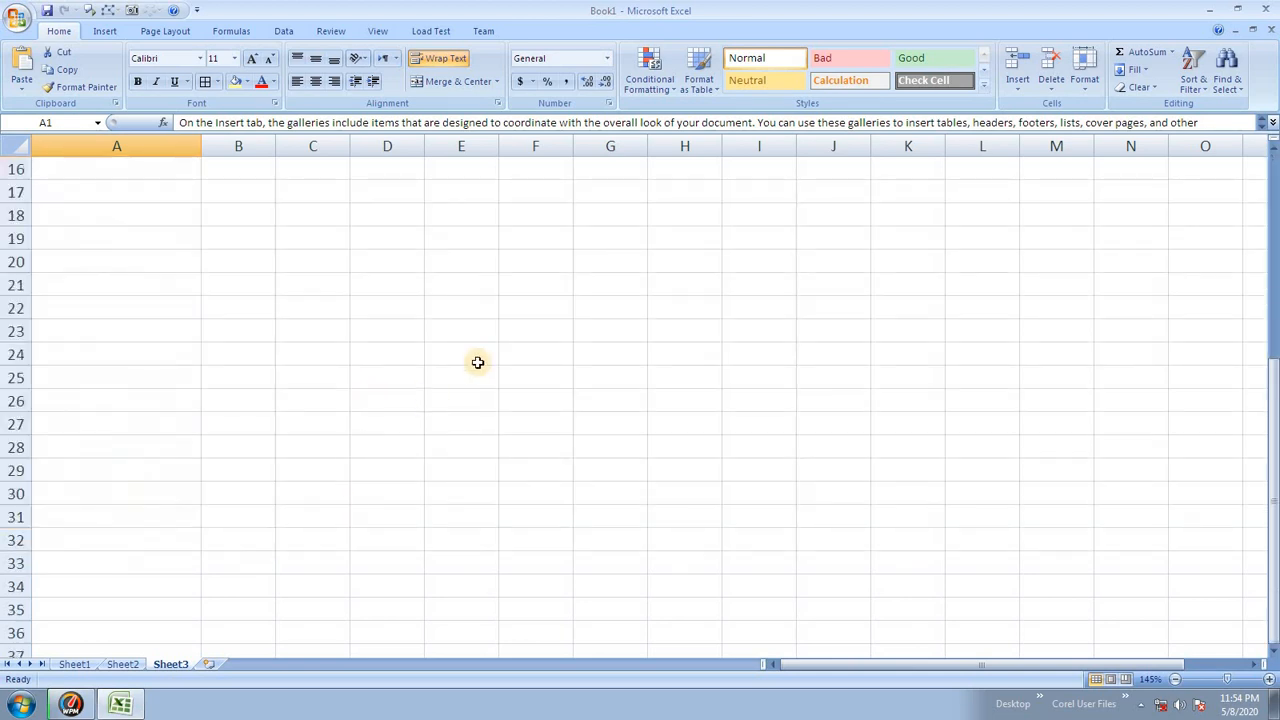
click(457, 300)
click(10, 704)
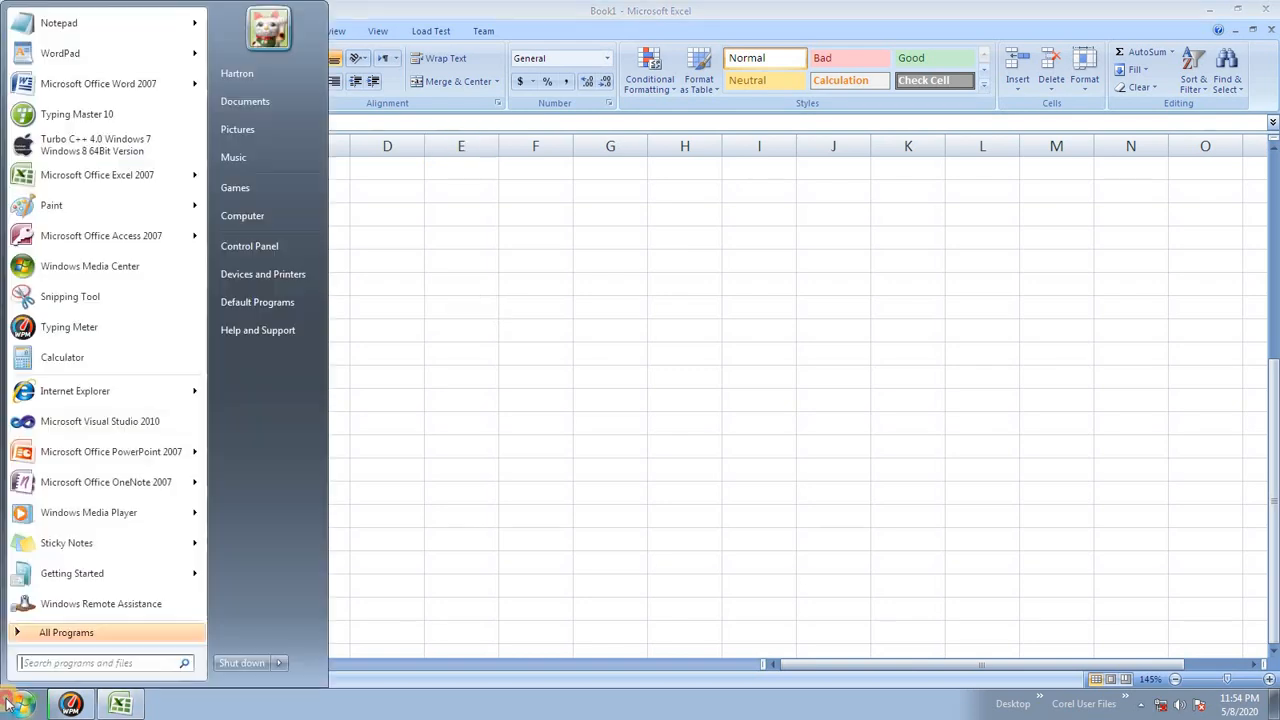
click(65, 84)
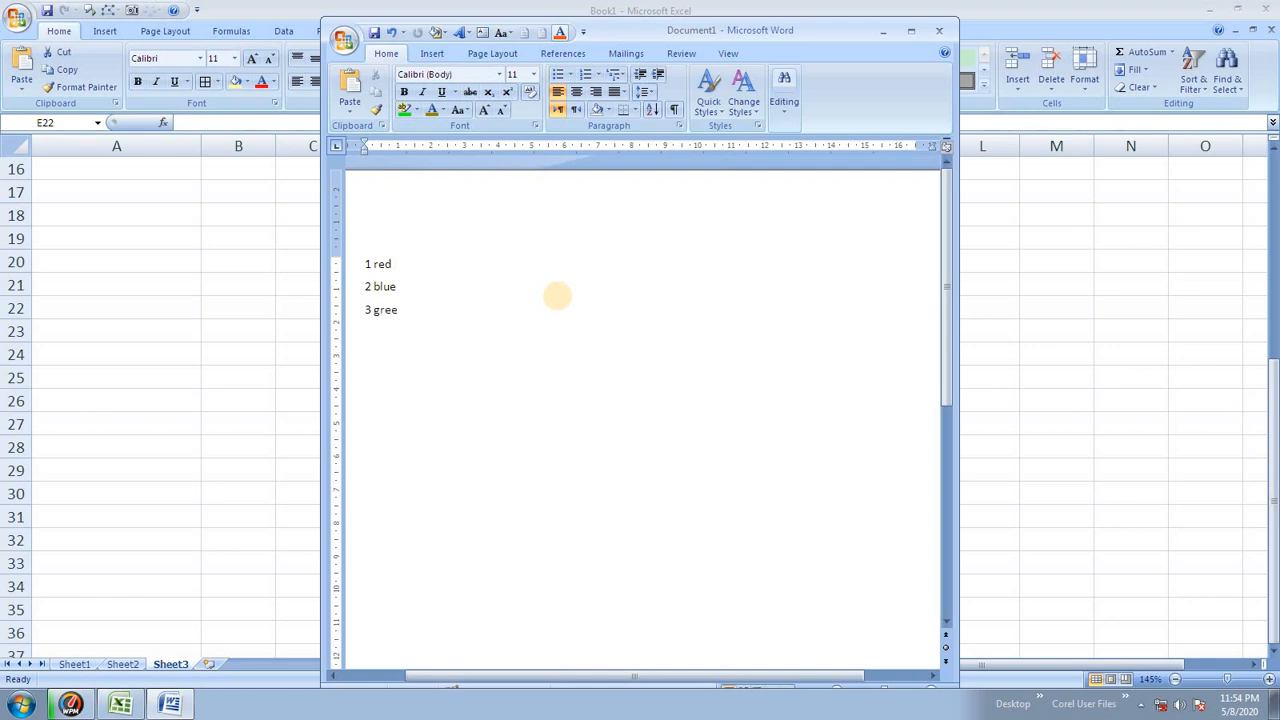
click(939, 36)
click(649, 393)
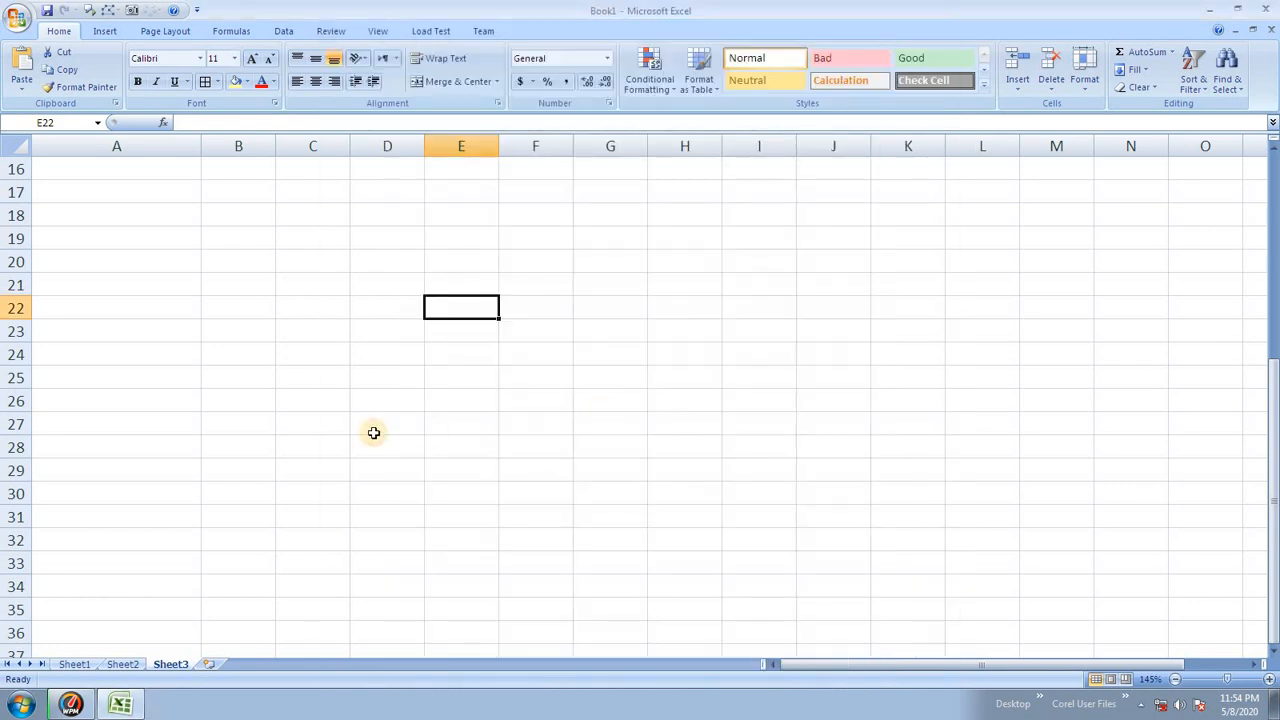
click(254, 297)
scroll(368, 391, up, 5)
scroll(368, 391, down, 3)
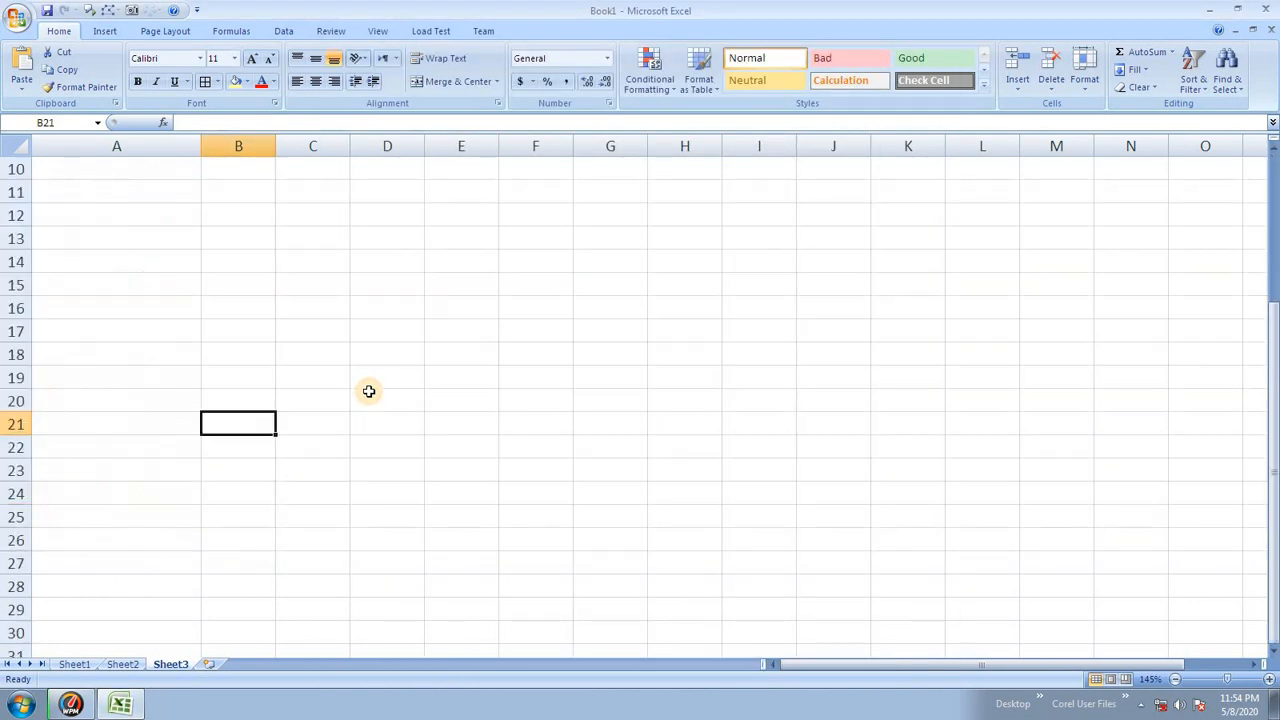
- Enter the list 1. Red, 2. Green and 3. Blue in cells E19, E20 and E21, one entry per cell
click(429, 369)
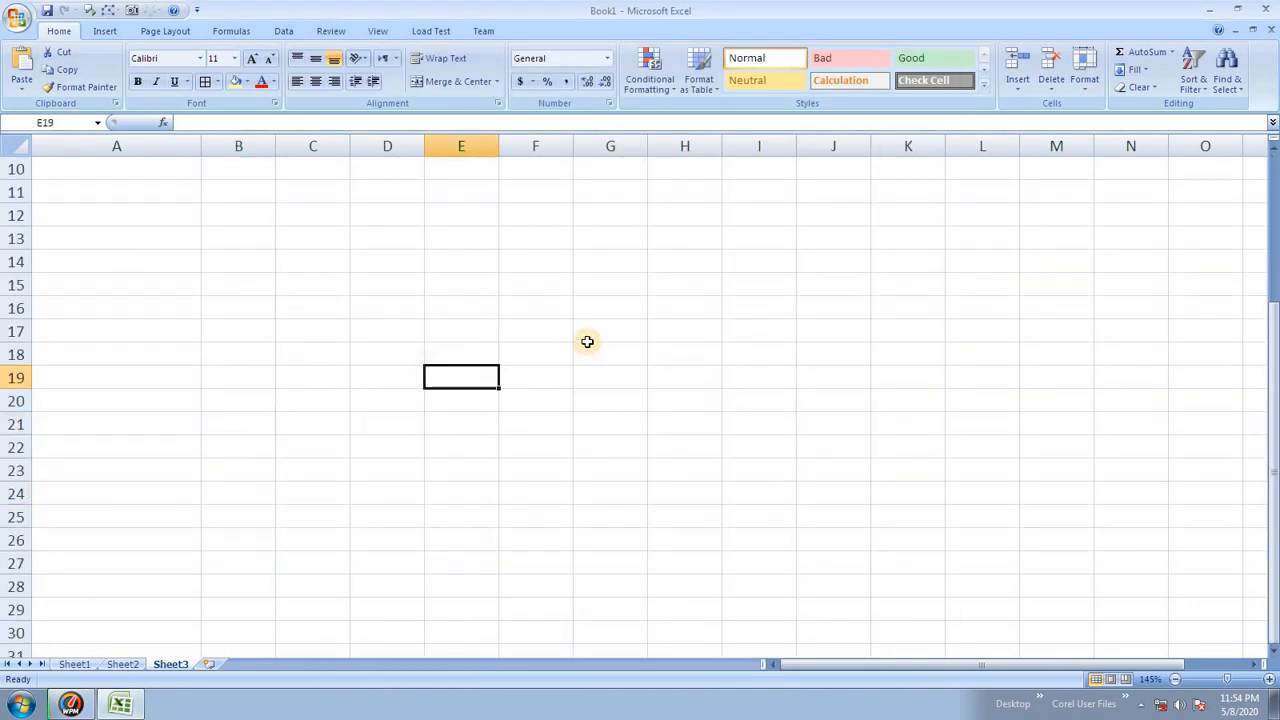
text(1.)
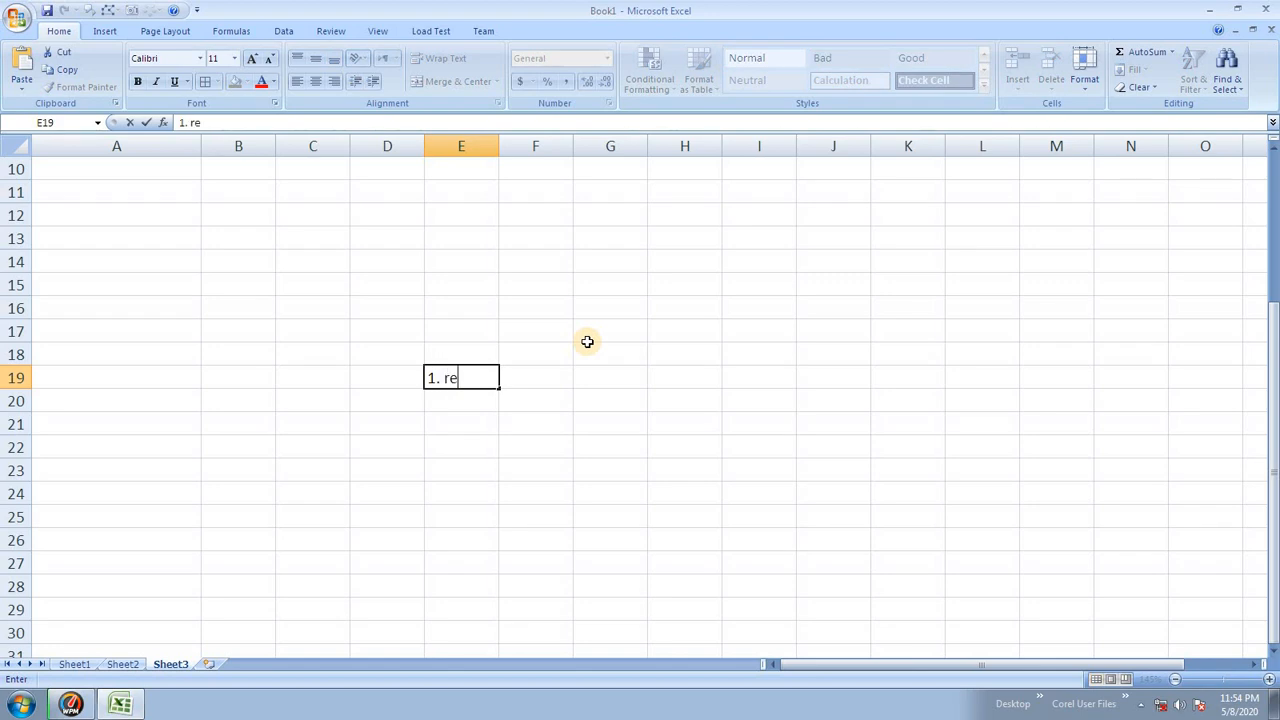
text( Red)
key(Return)
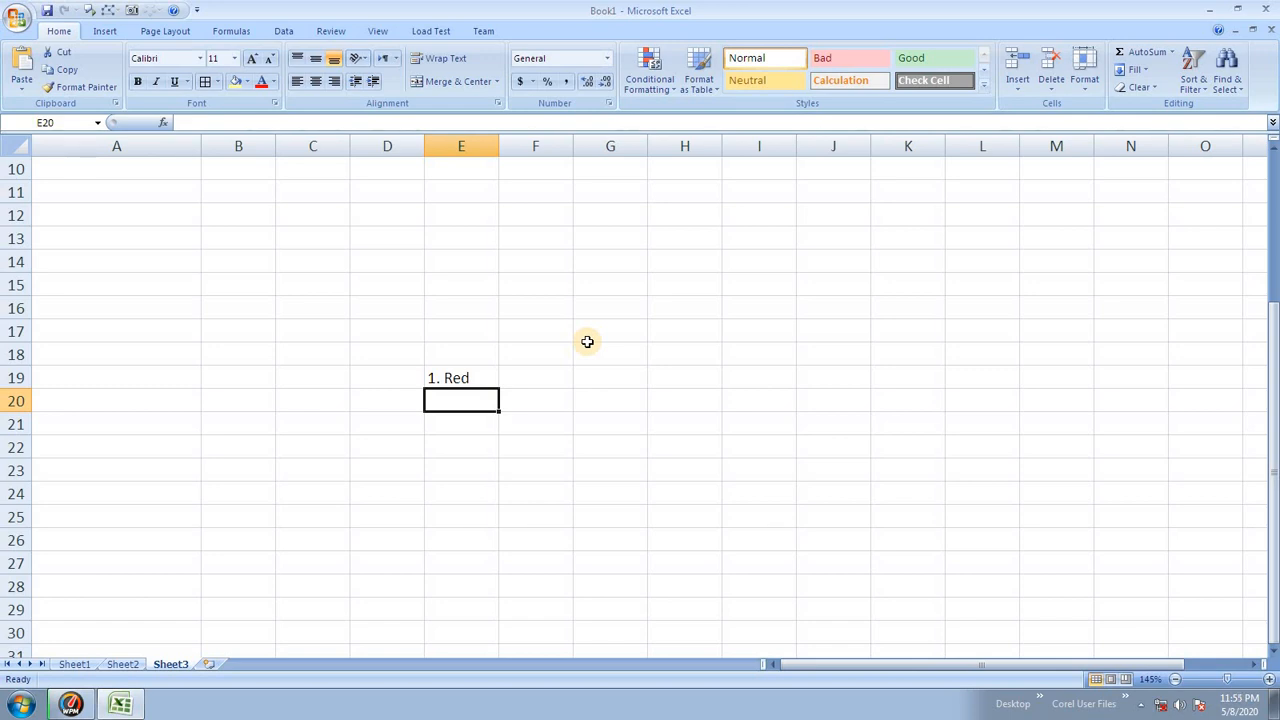
text(2)
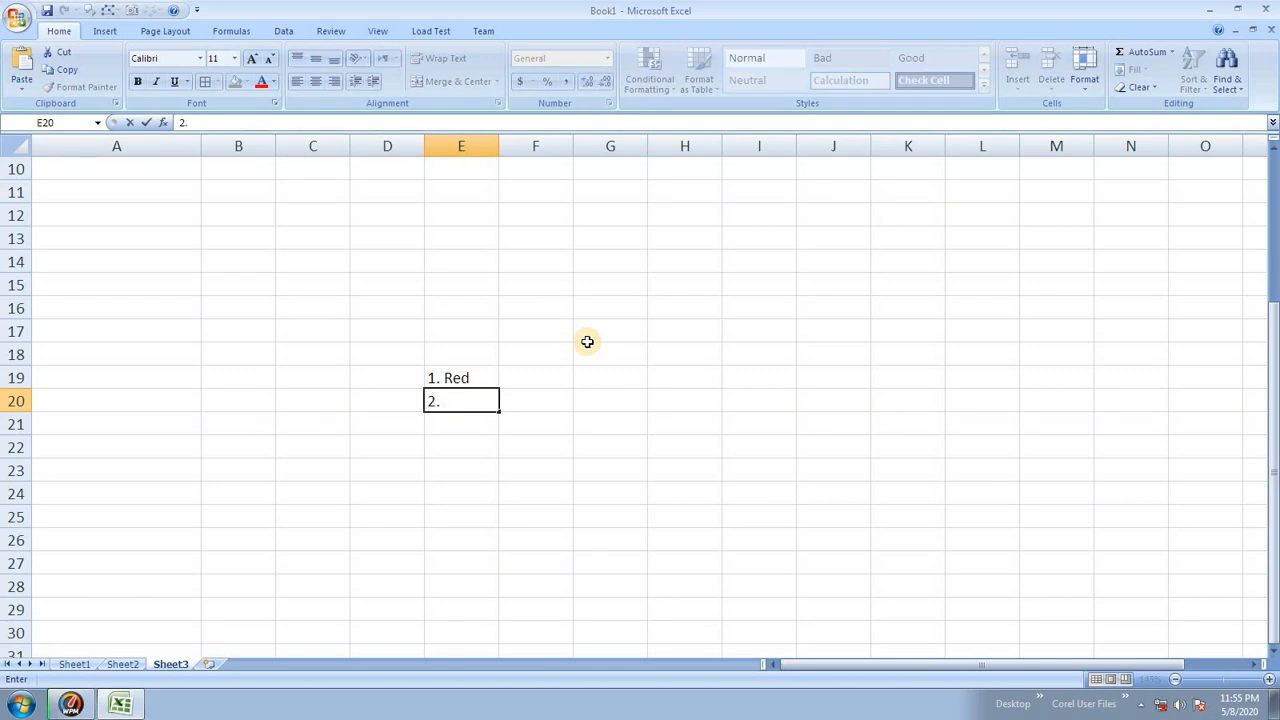
text(. Green)
key(Return)
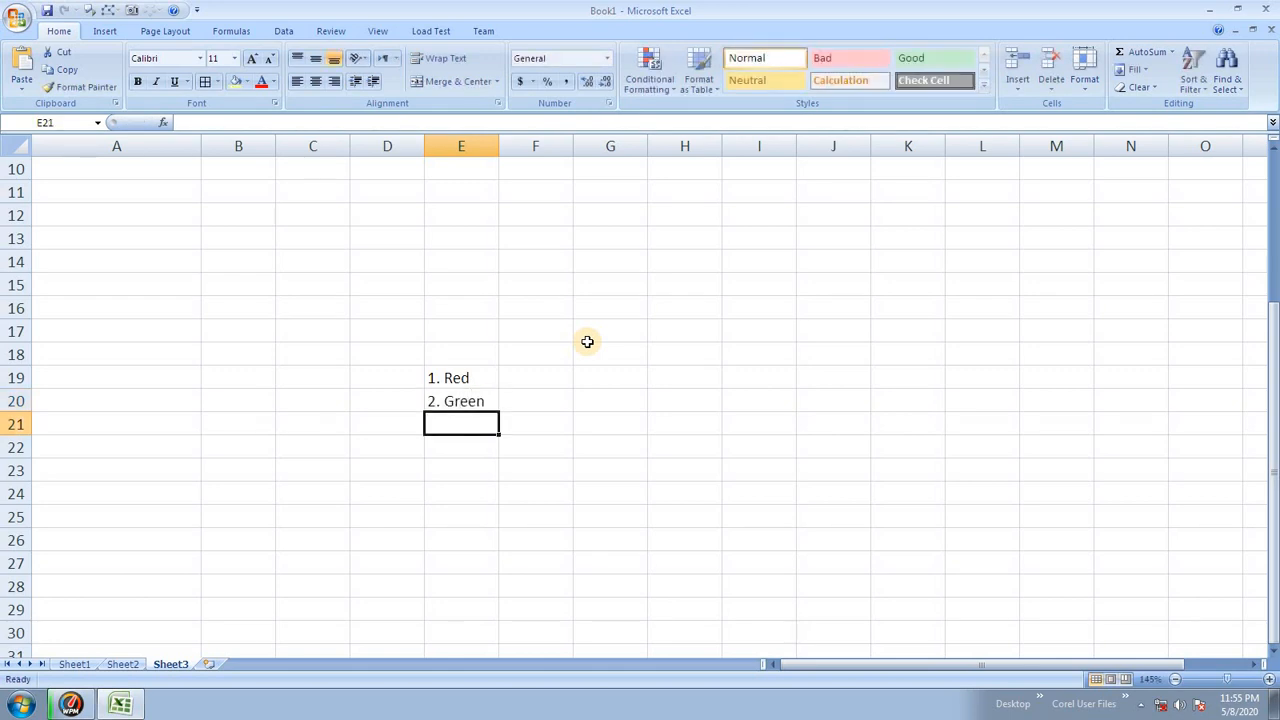
text(3)
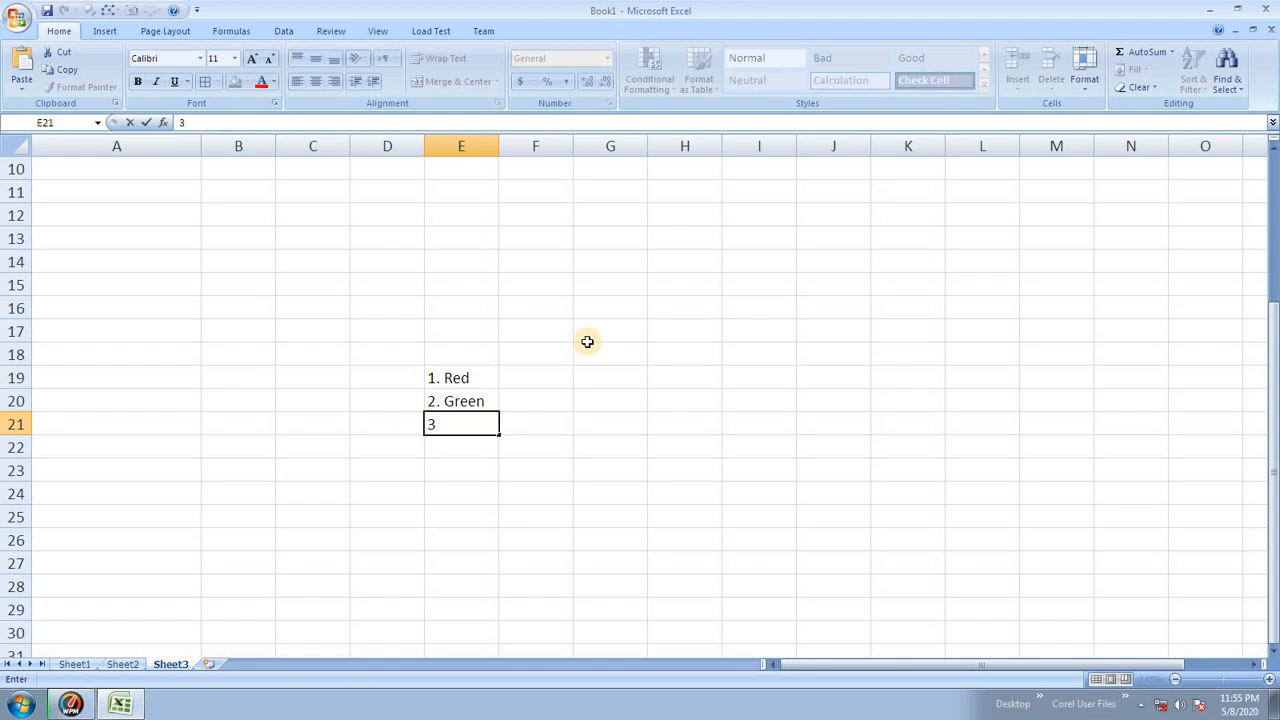
text(. Blue)
key(Return)
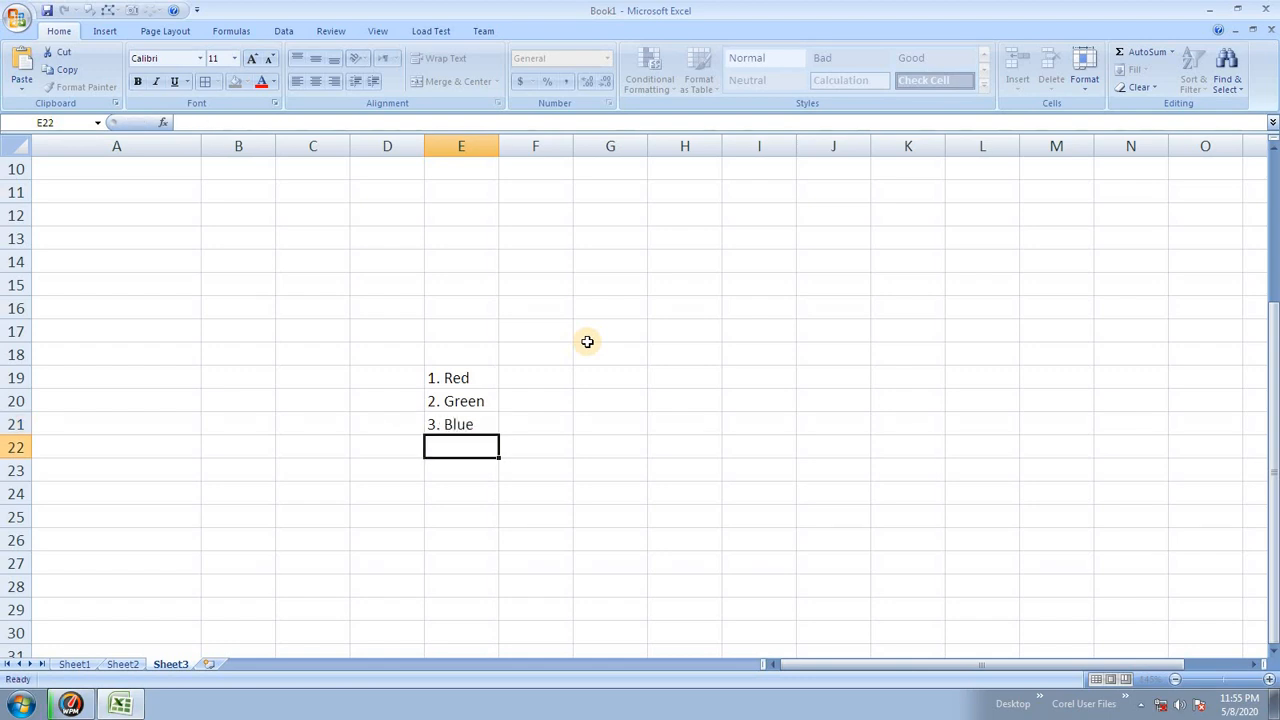
- Examine how the entries of the colour list are split over the separate cells E19 to E21
drag(437, 348, 488, 493)
click(449, 377)
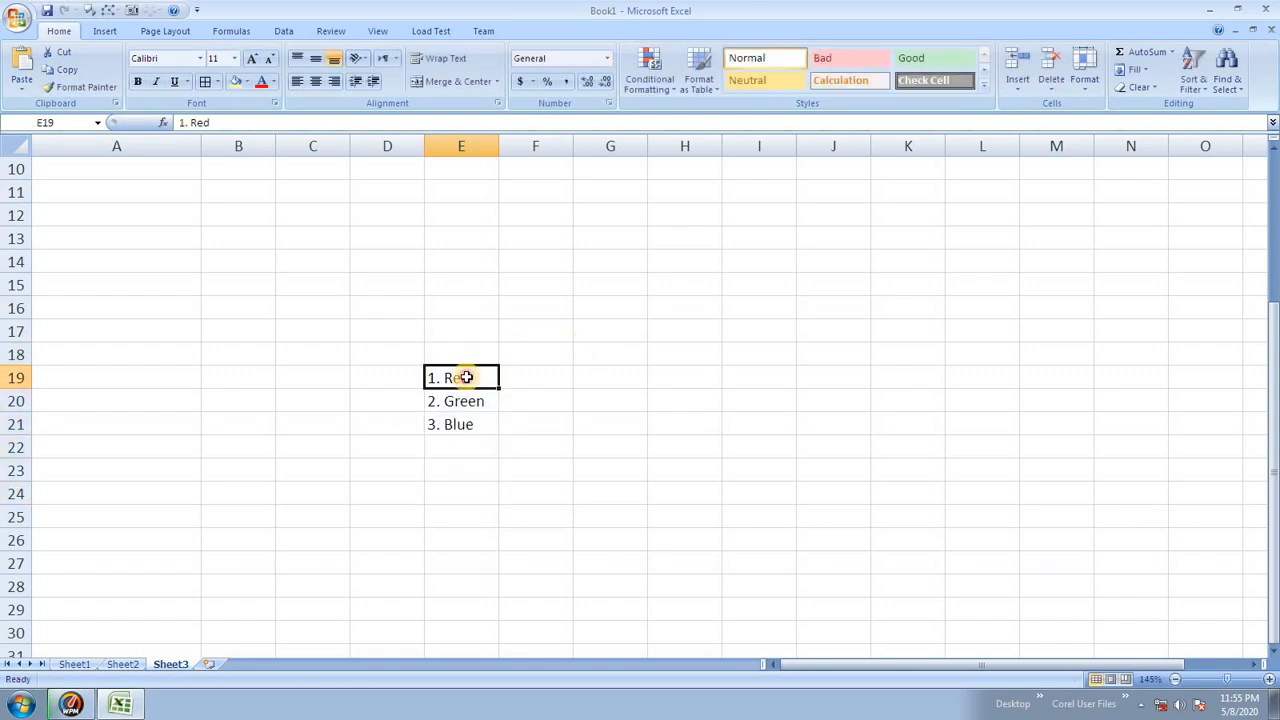
click(451, 401)
click(471, 430)
click(477, 385)
drag(476, 399, 470, 425)
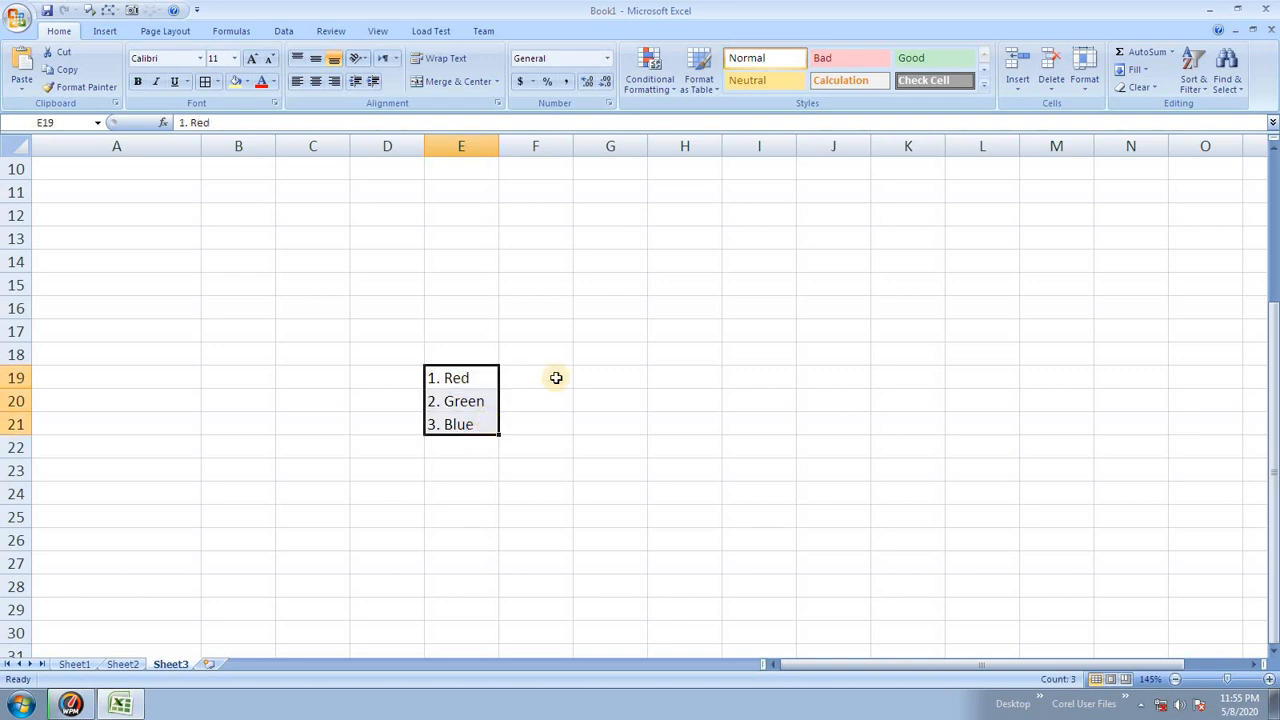
click(554, 376)
- Enter 1. Red, 2. Green and 3. Blue on separate lines inside the single cell C19 and compare it with E19
drag(315, 379, 300, 429)
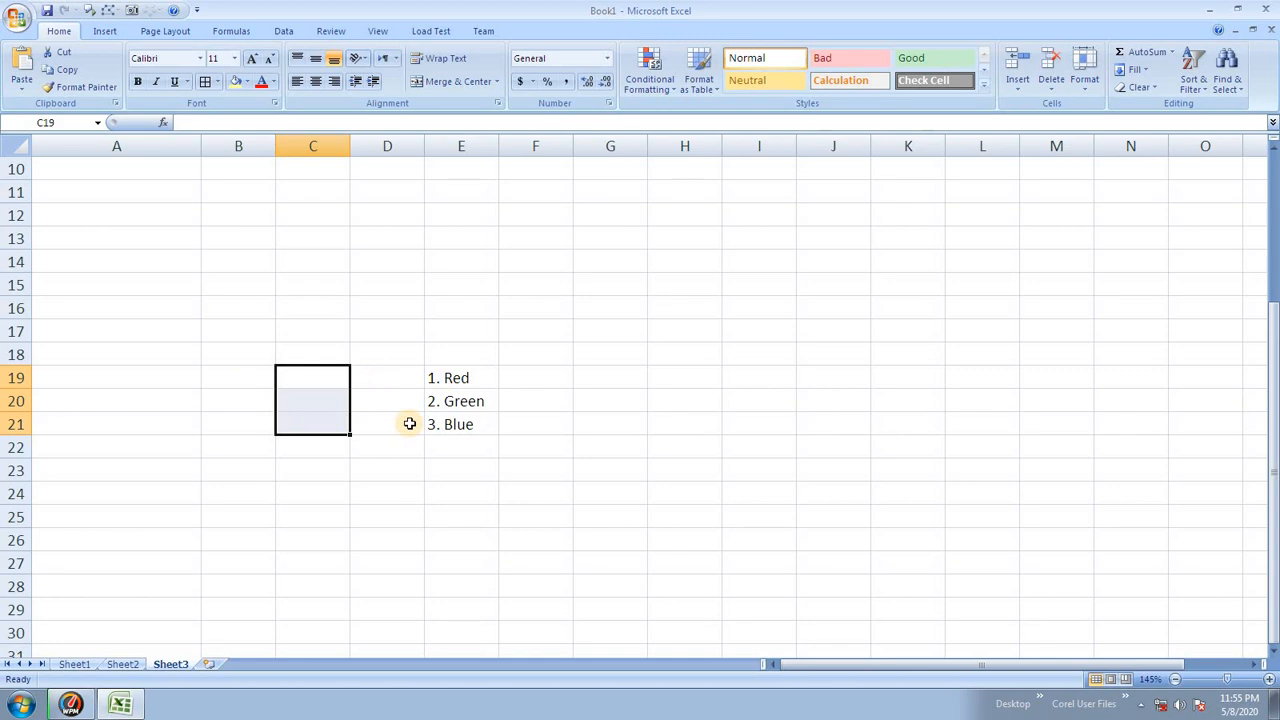
click(323, 380)
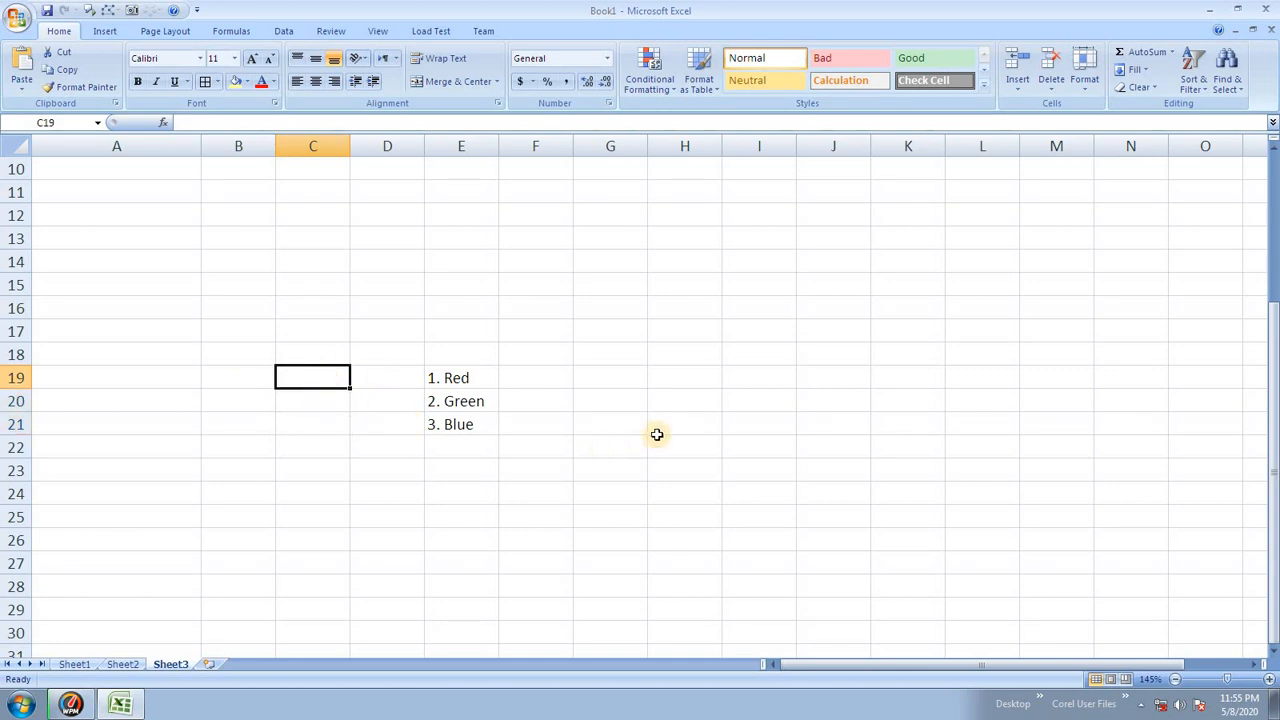
text(1)
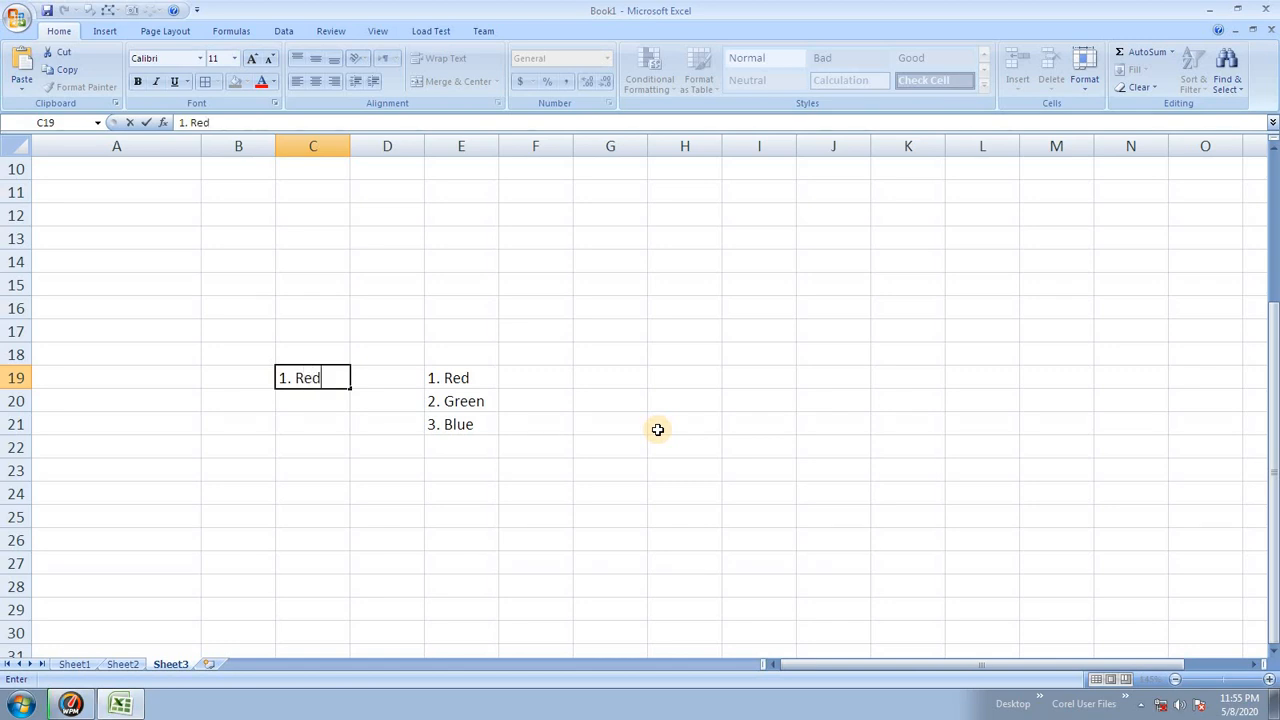
text(. Red)
key(alt+Return)
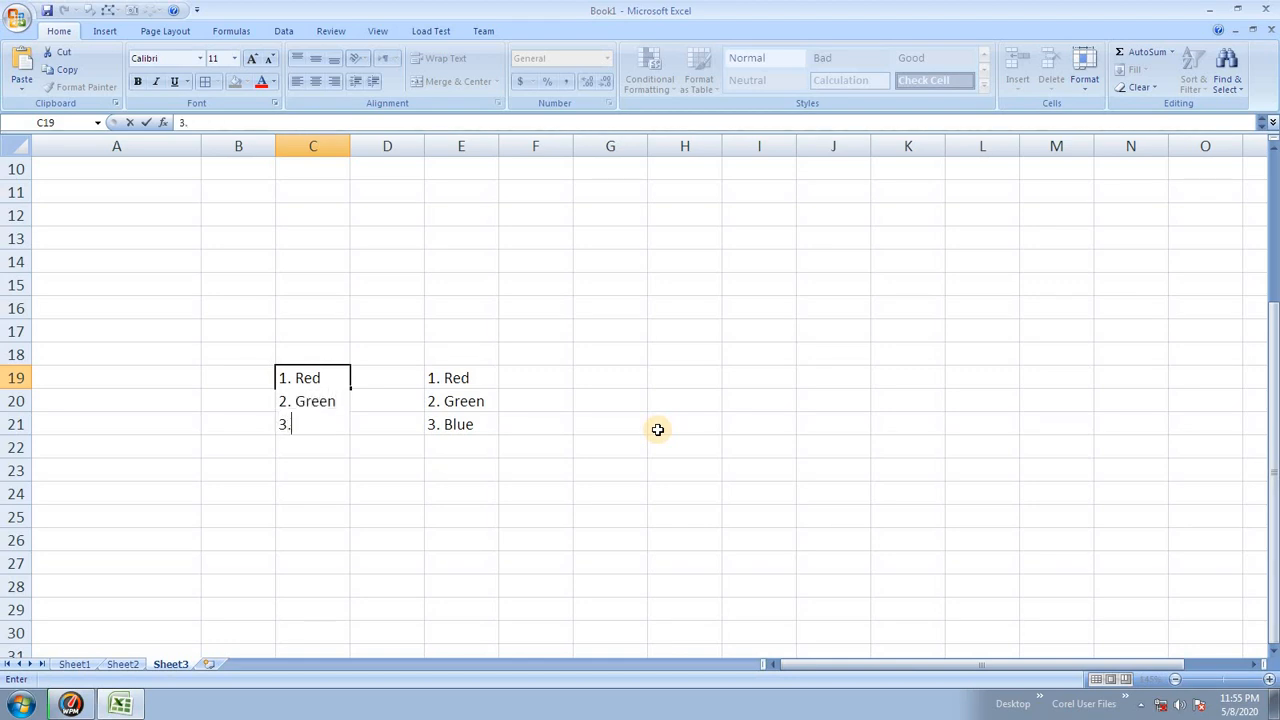
key(Return)
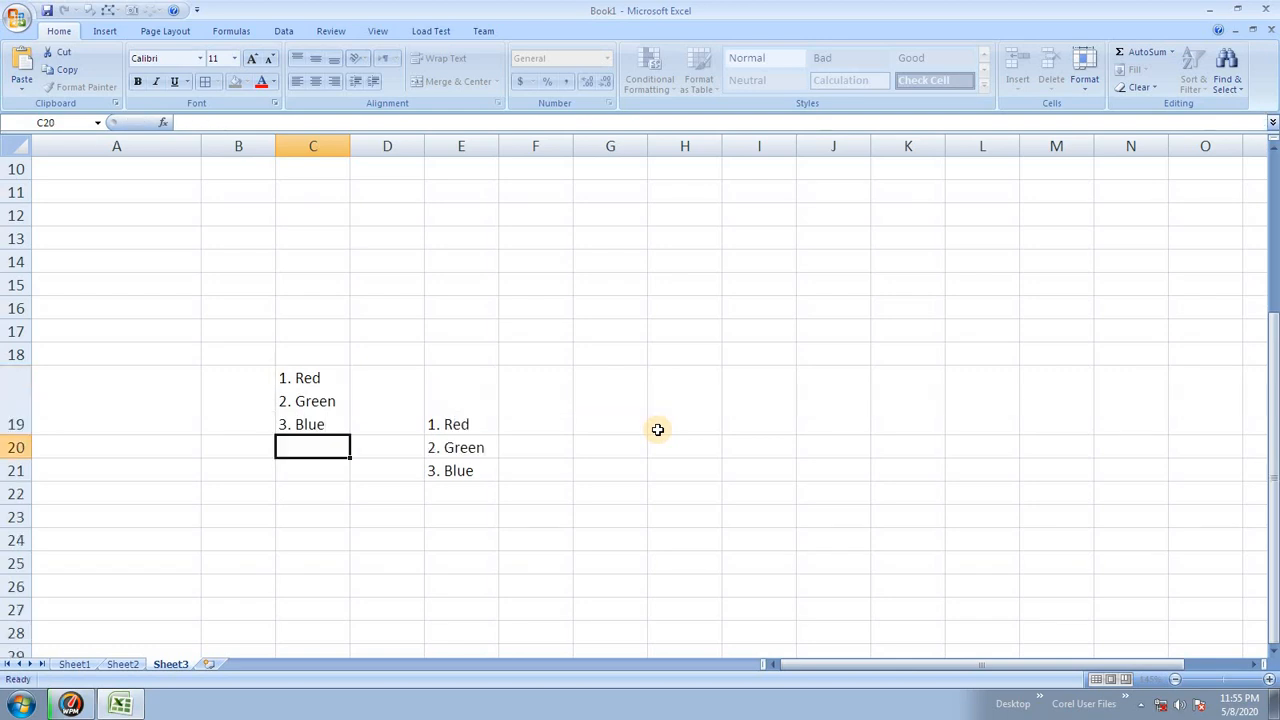
click(332, 400)
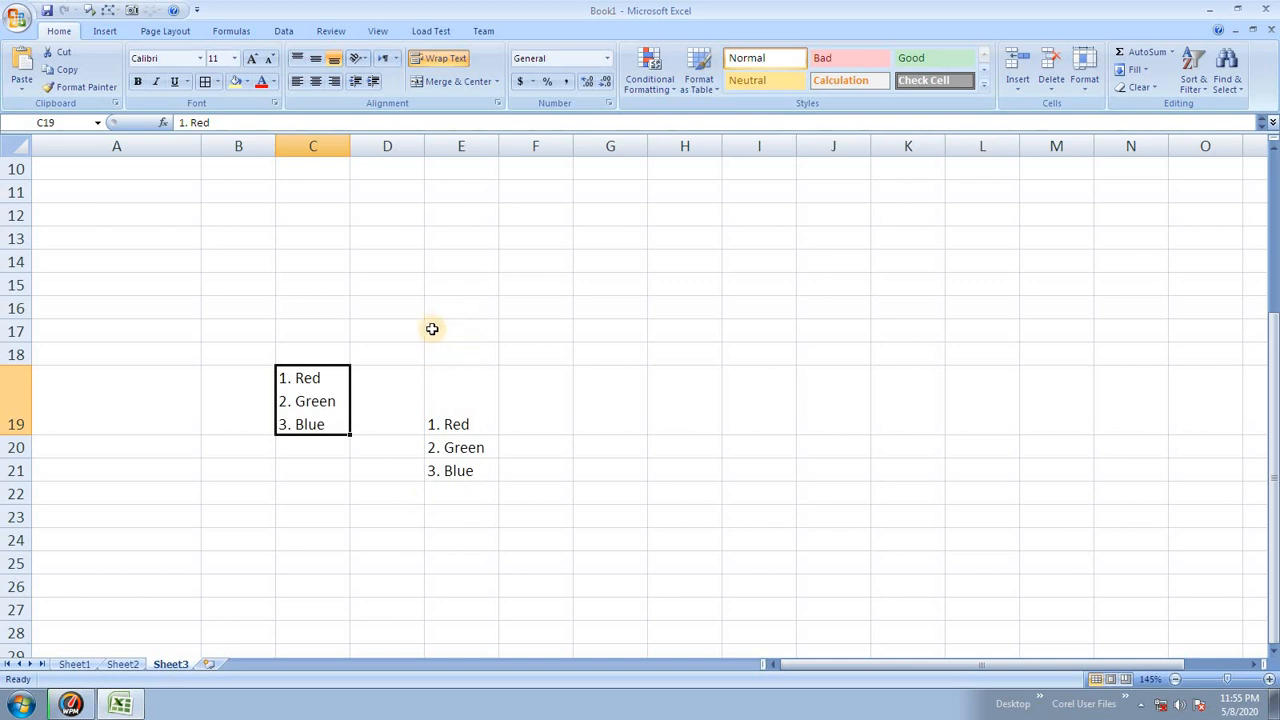
click(462, 403)
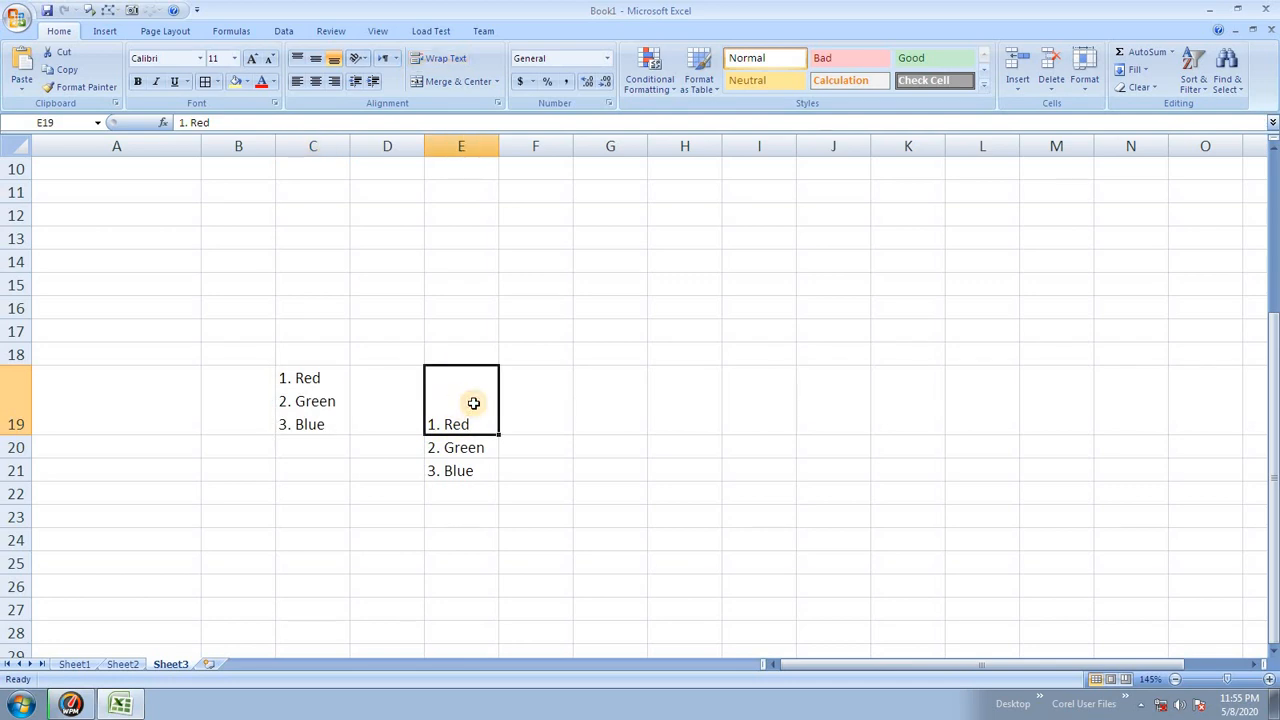
click(486, 284)
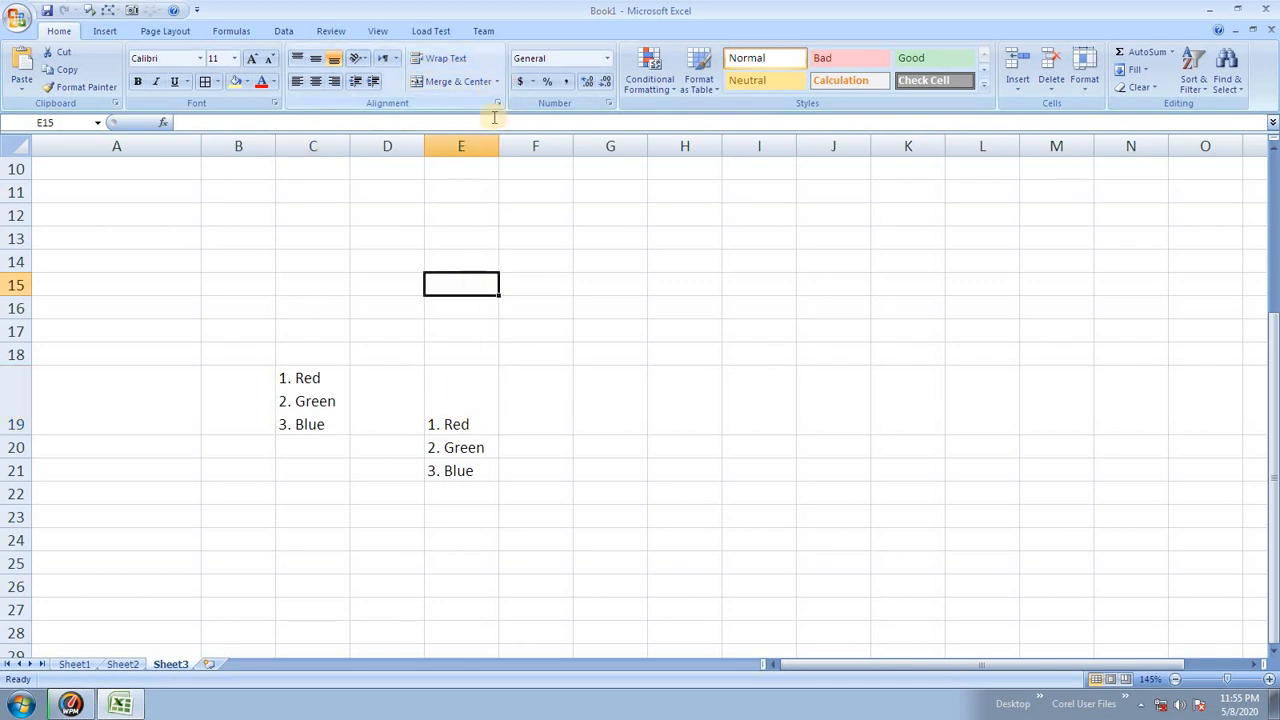
- Insert a new worksheet and apply all borders to the range A1:D5
click(207, 666)
scroll(480, 411, up, 10)
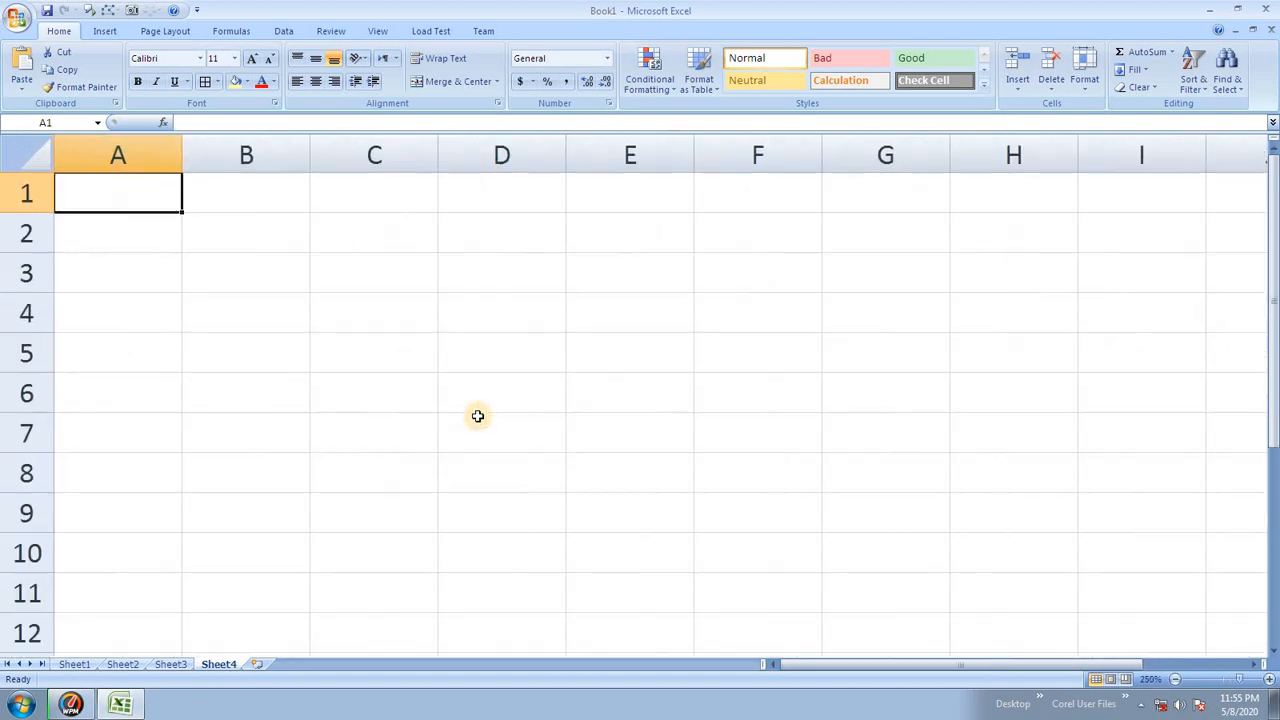
drag(114, 191, 539, 358)
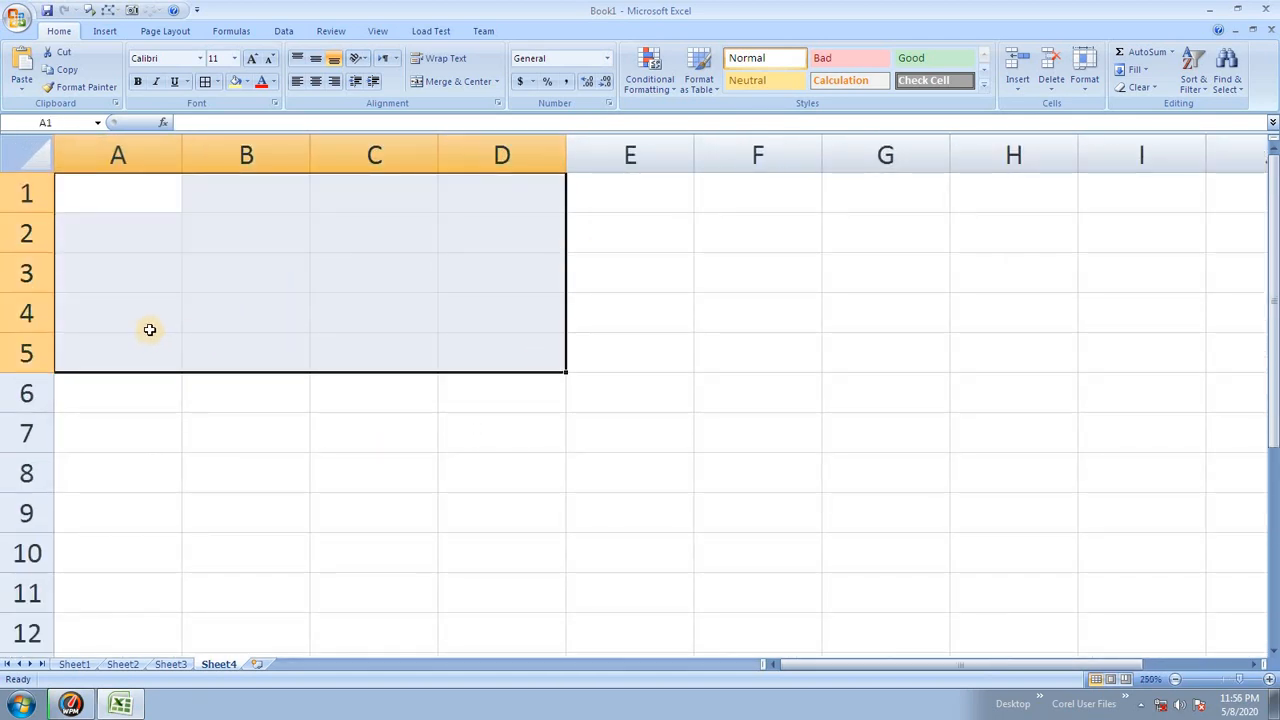
click(204, 82)
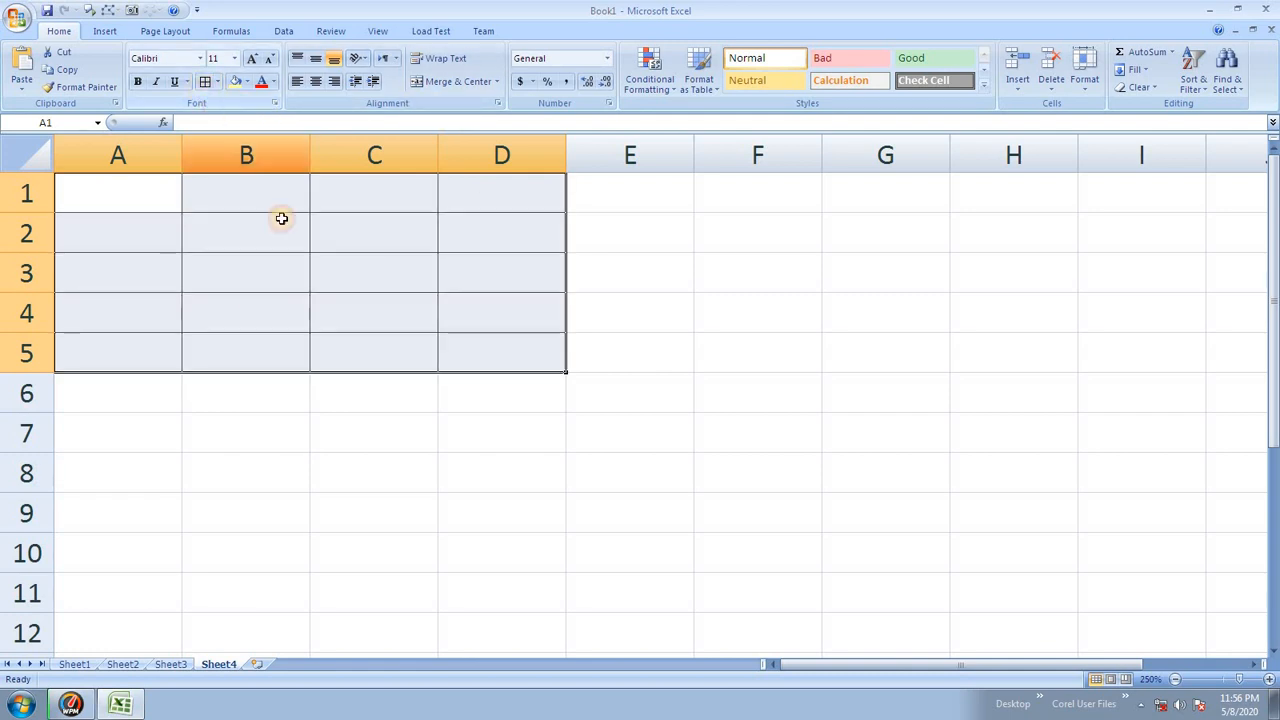
click(272, 229)
- Merge and center the range A1:D5 into one cell and enter hartron in it
drag(129, 194, 478, 196)
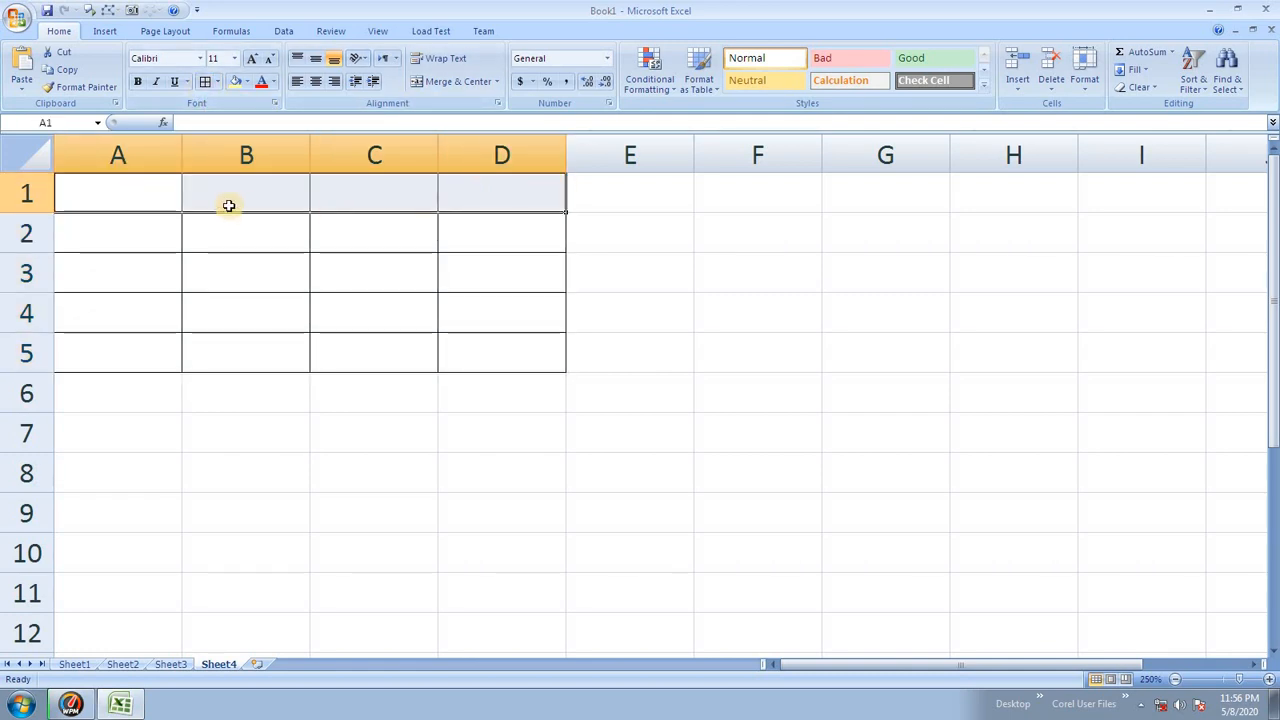
click(127, 232)
drag(160, 200, 548, 183)
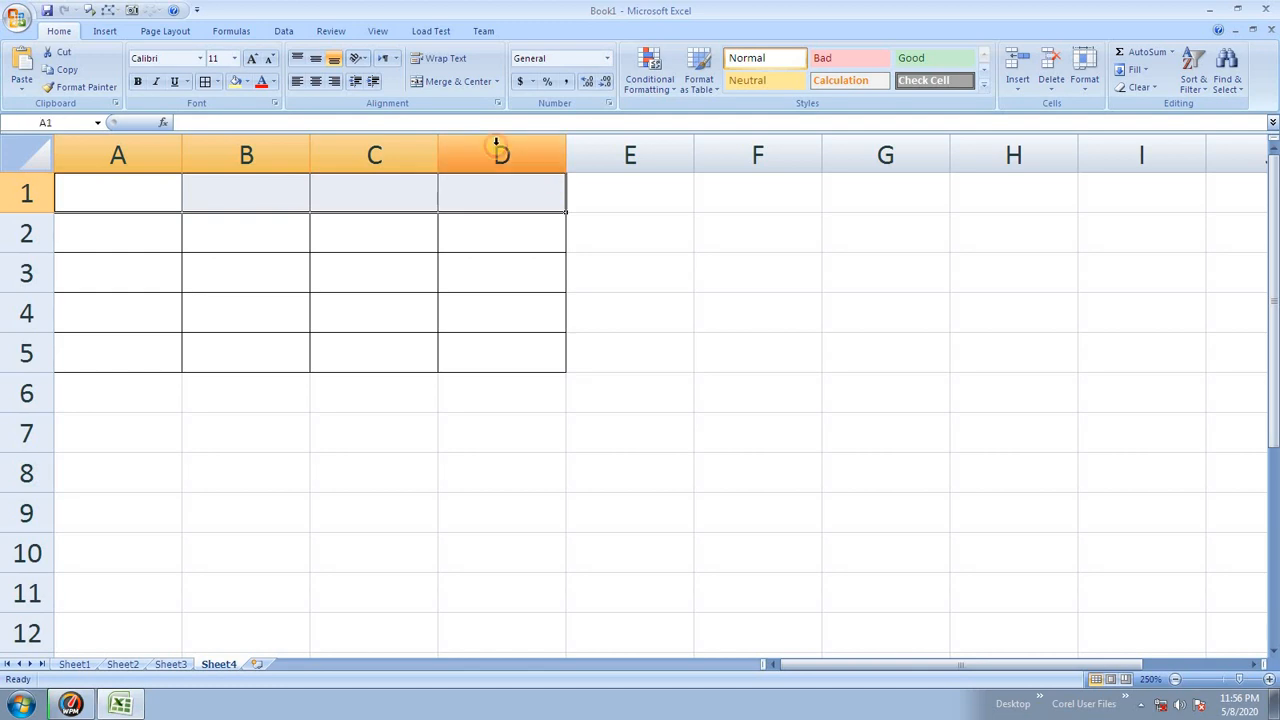
drag(130, 194, 501, 343)
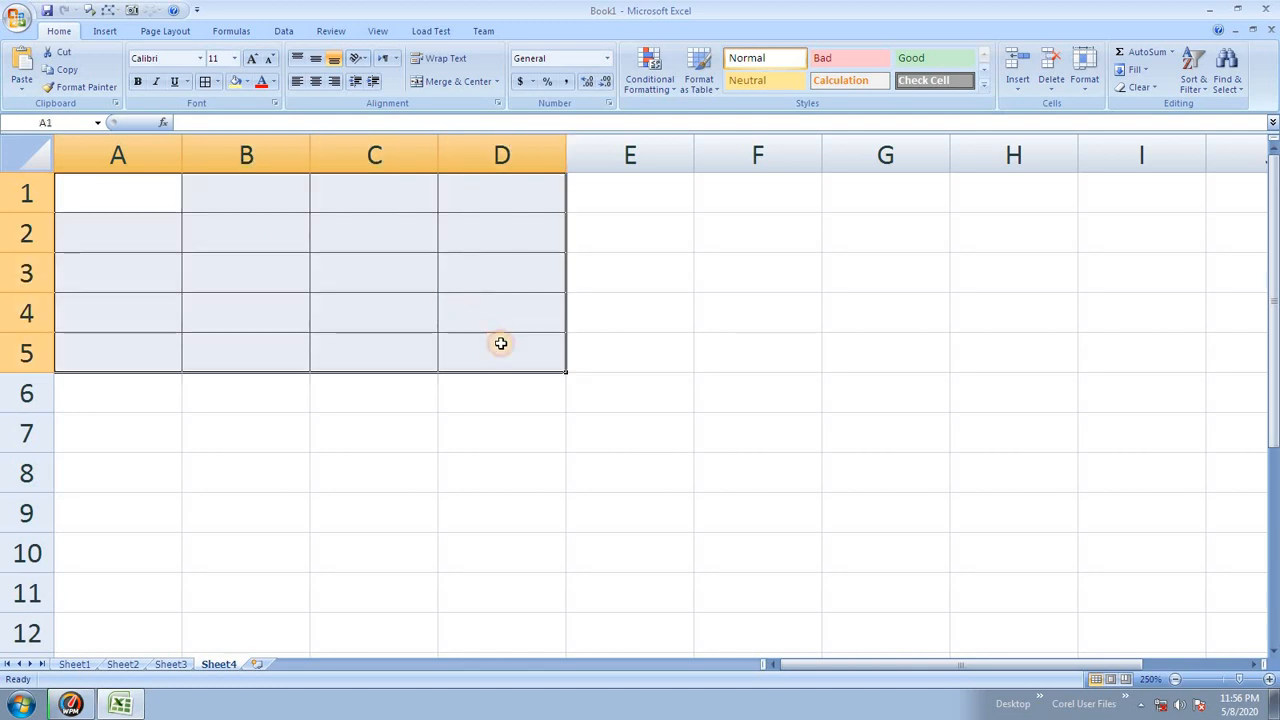
click(497, 81)
click(460, 100)
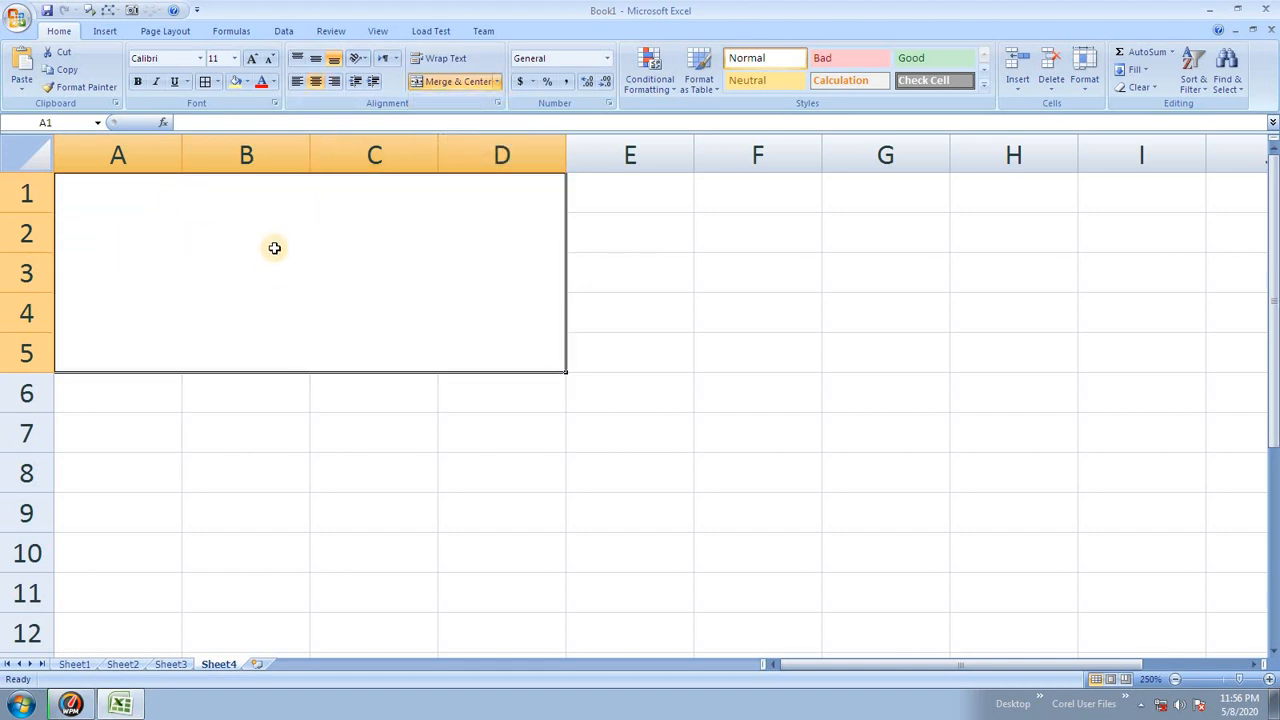
text(hartron)
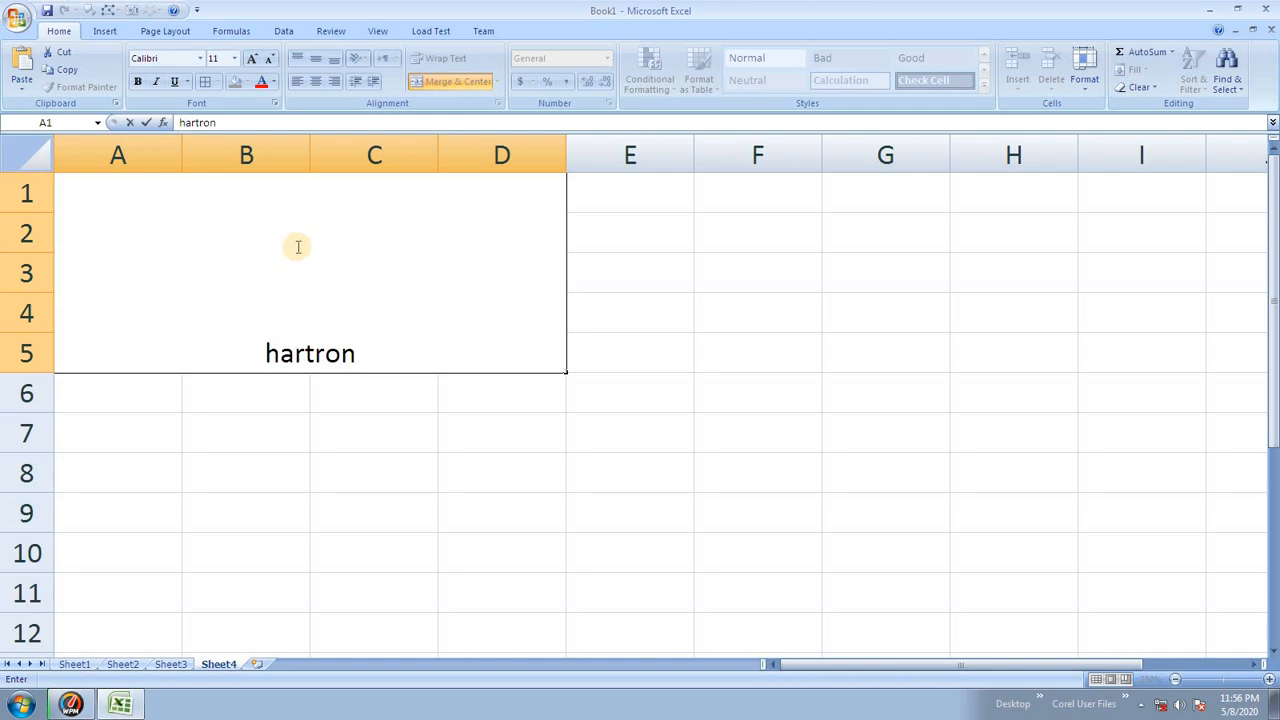
click(357, 390)
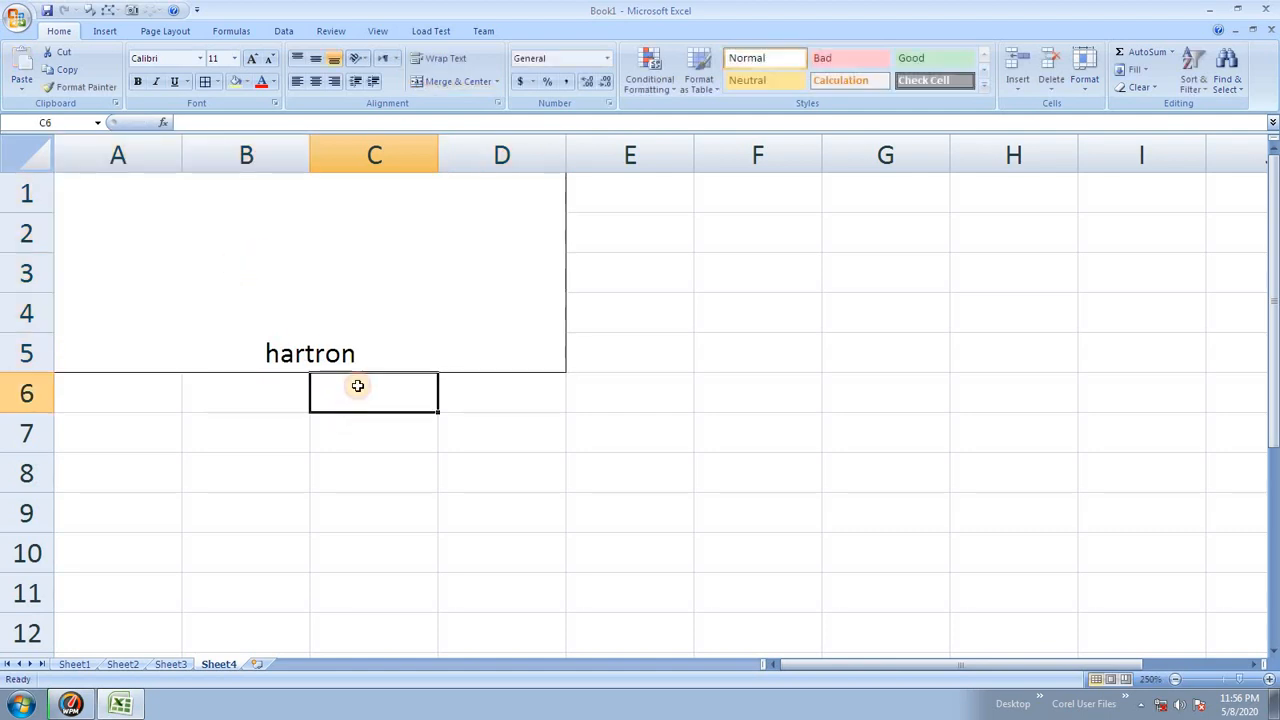
- Delete the text hartron from the merged cell and unmerge it into the individual cells of A1:D5
click(371, 331)
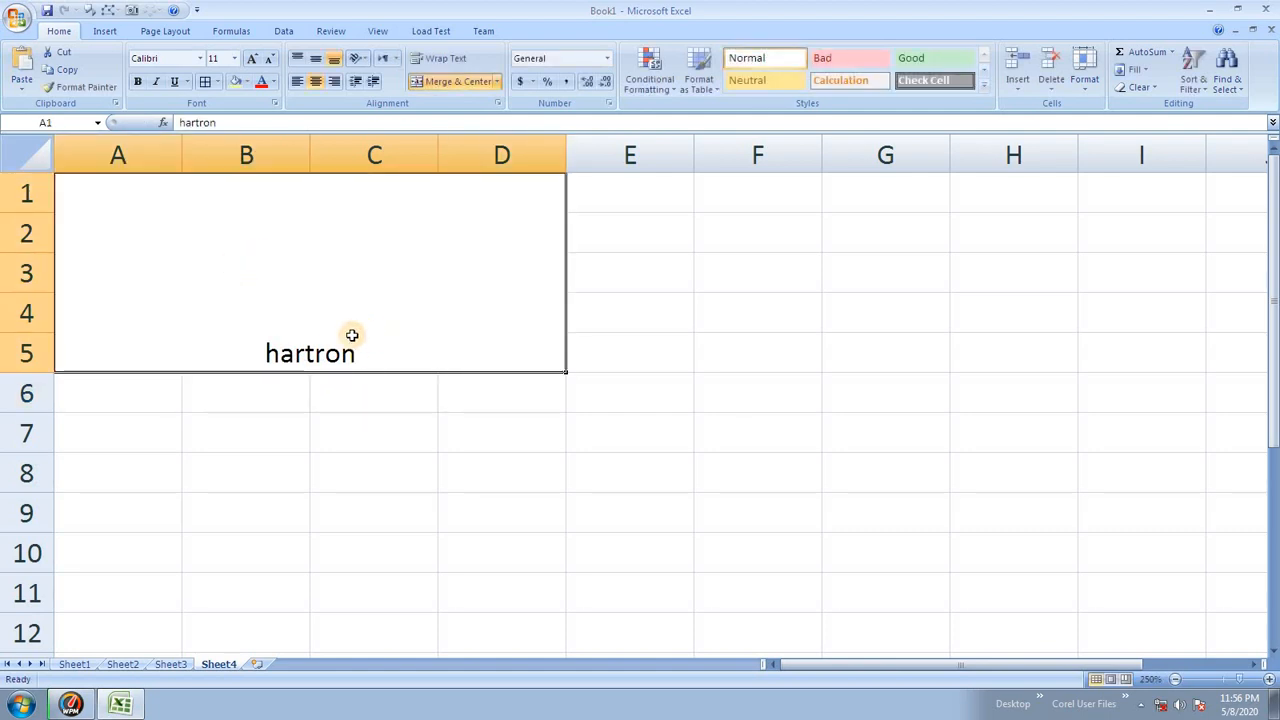
key(Delete)
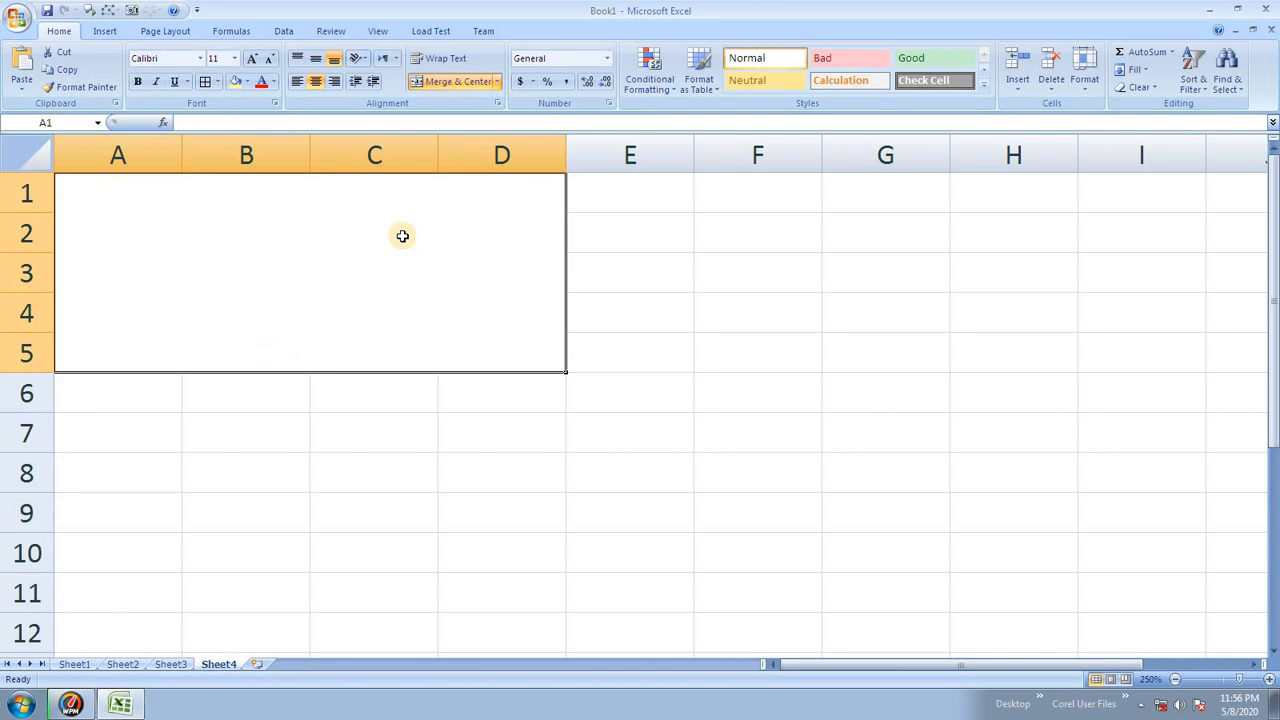
click(496, 81)
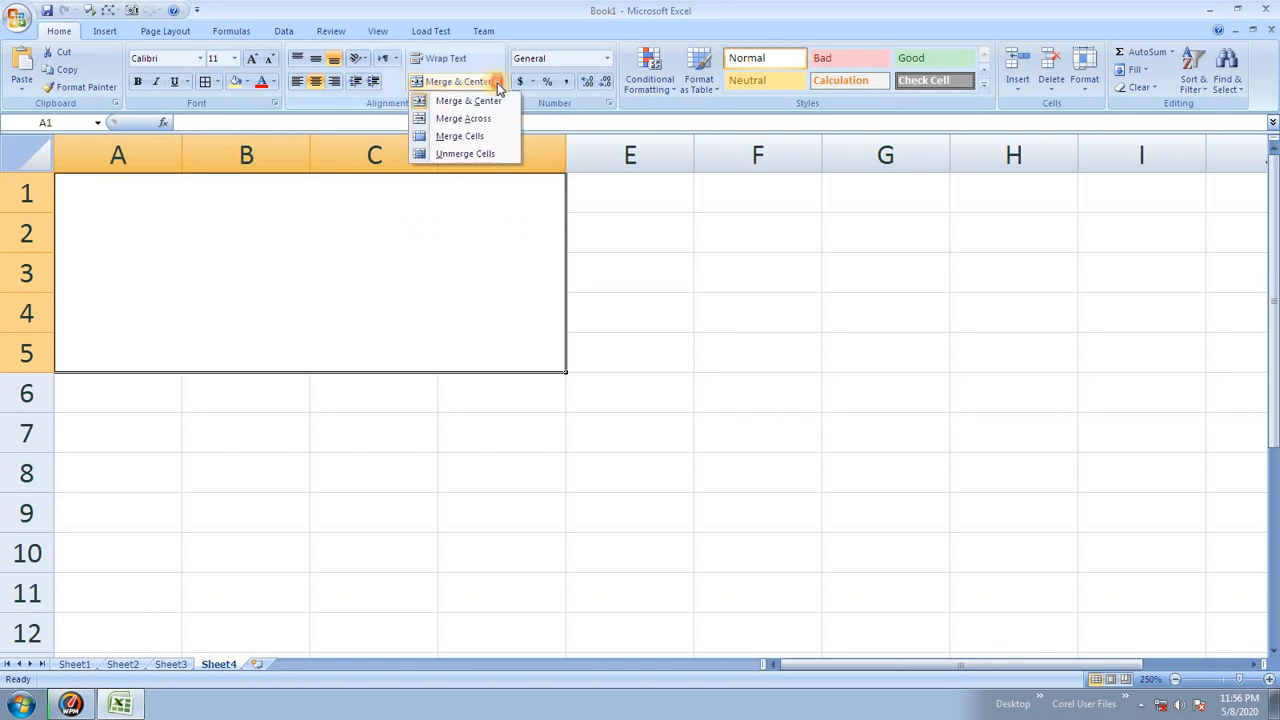
click(467, 155)
click(371, 434)
click(150, 197)
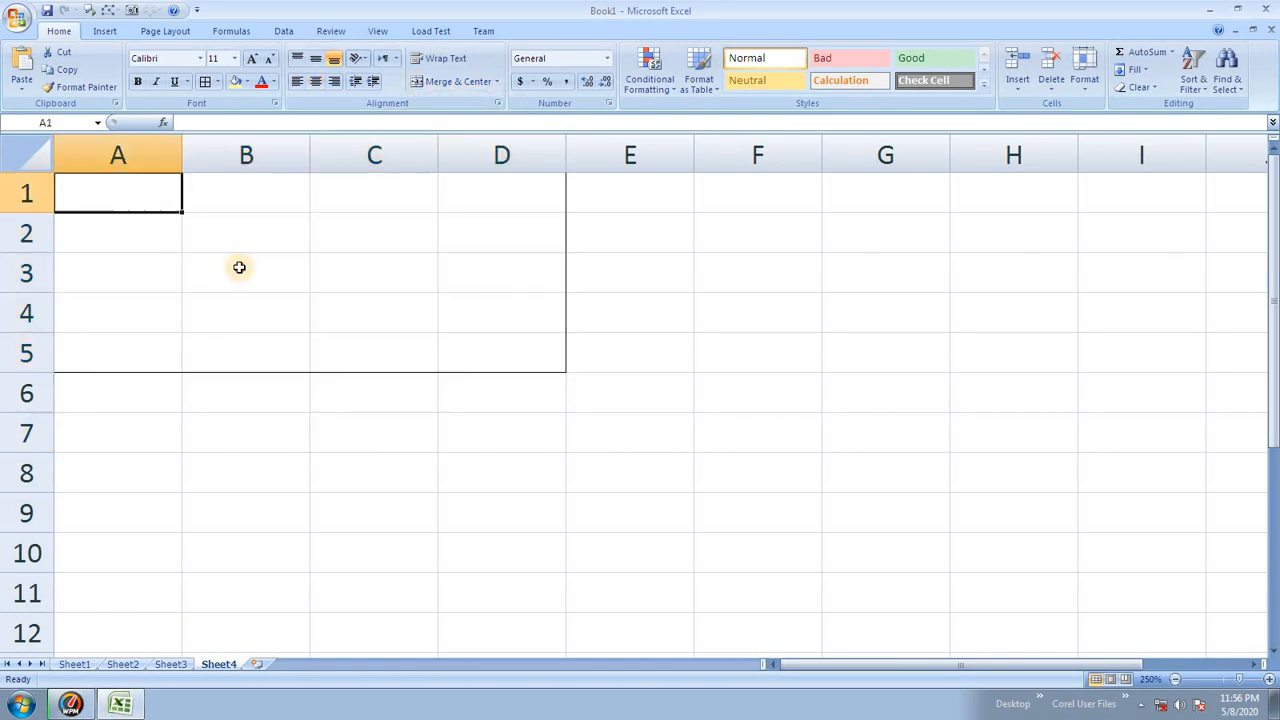
- Apply all borders to the unmerged range A1:D5 again
drag(239, 267, 497, 360)
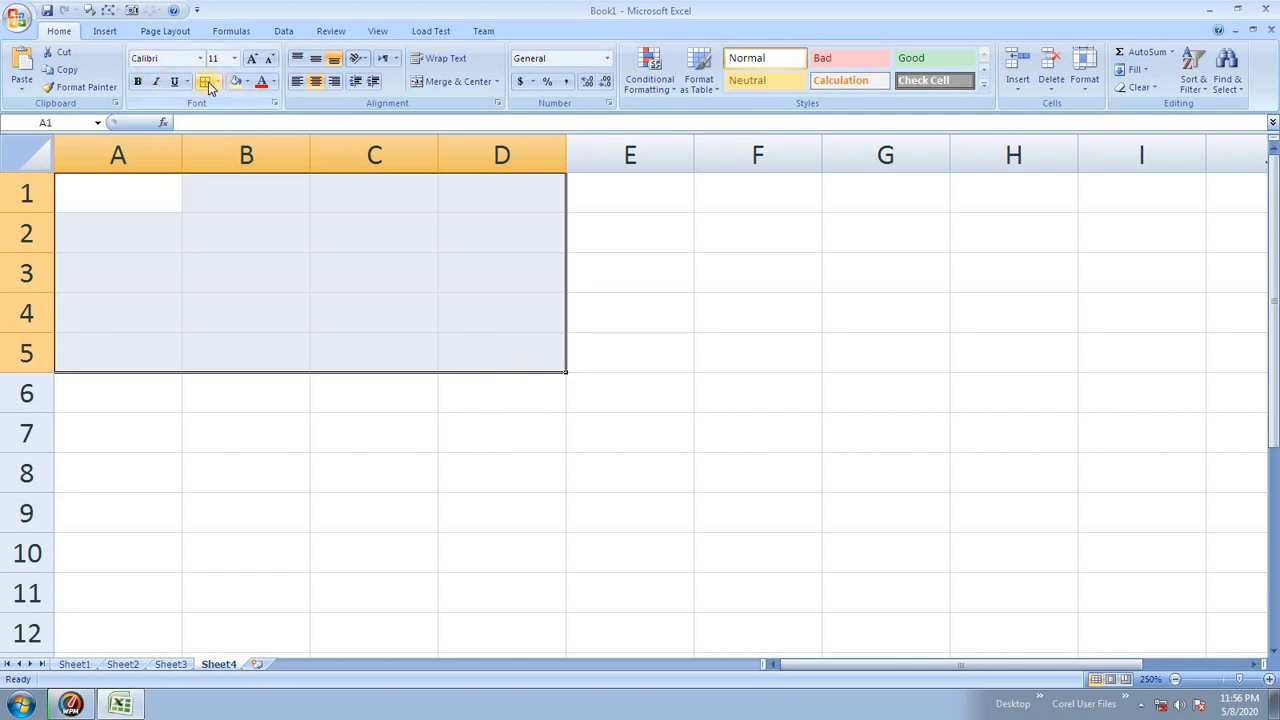
click(207, 83)
click(215, 192)
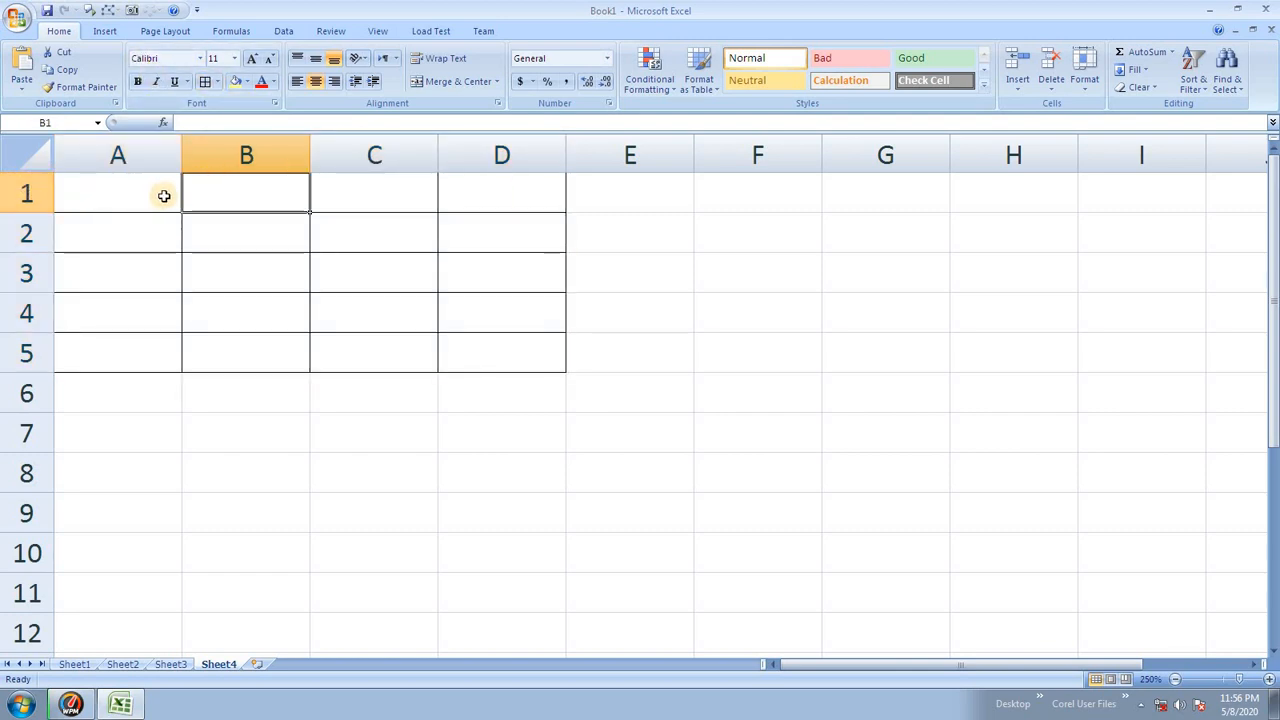
click(403, 320)
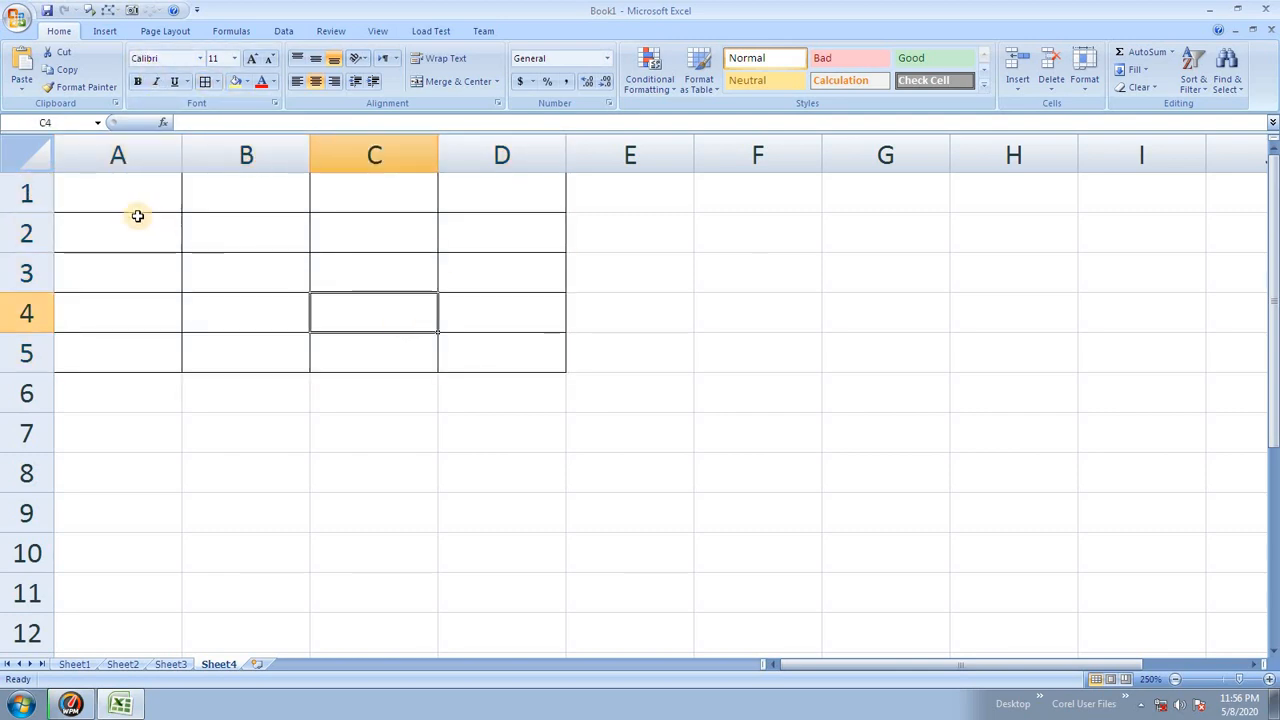
- Merge and center cells A1 to D1 in the first row of the bordered table
drag(120, 197, 482, 188)
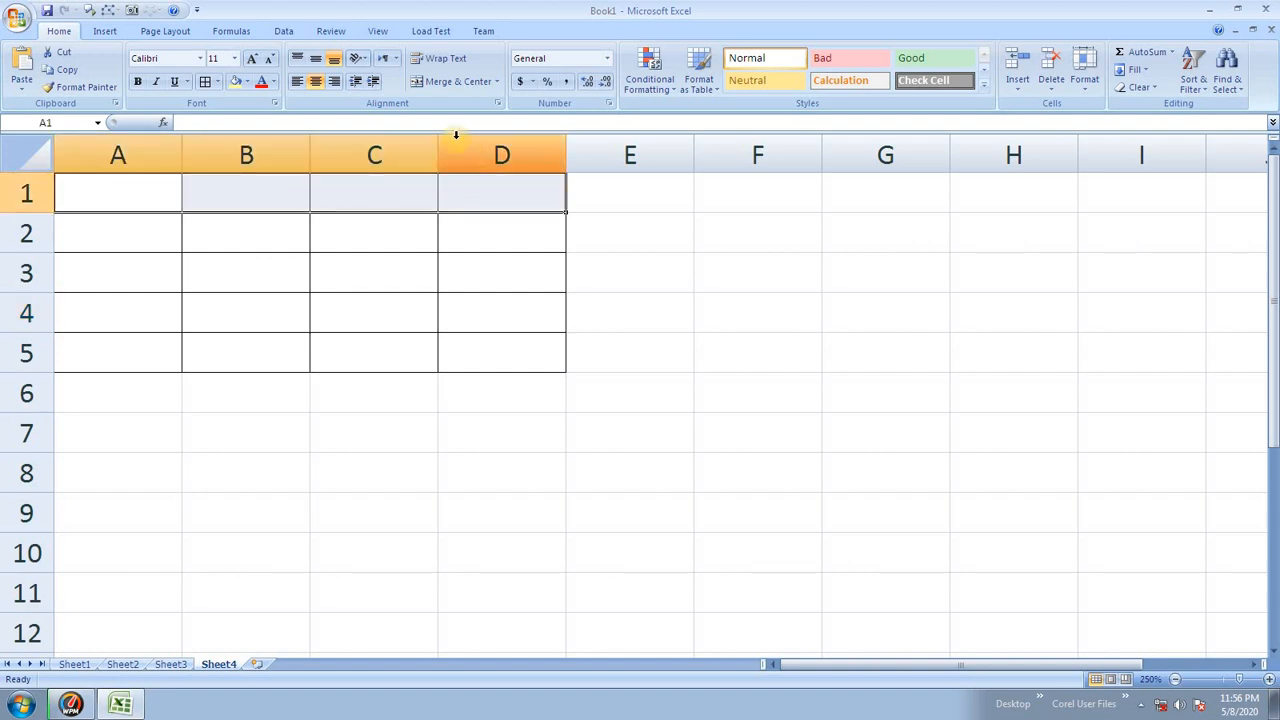
click(458, 82)
click(396, 311)
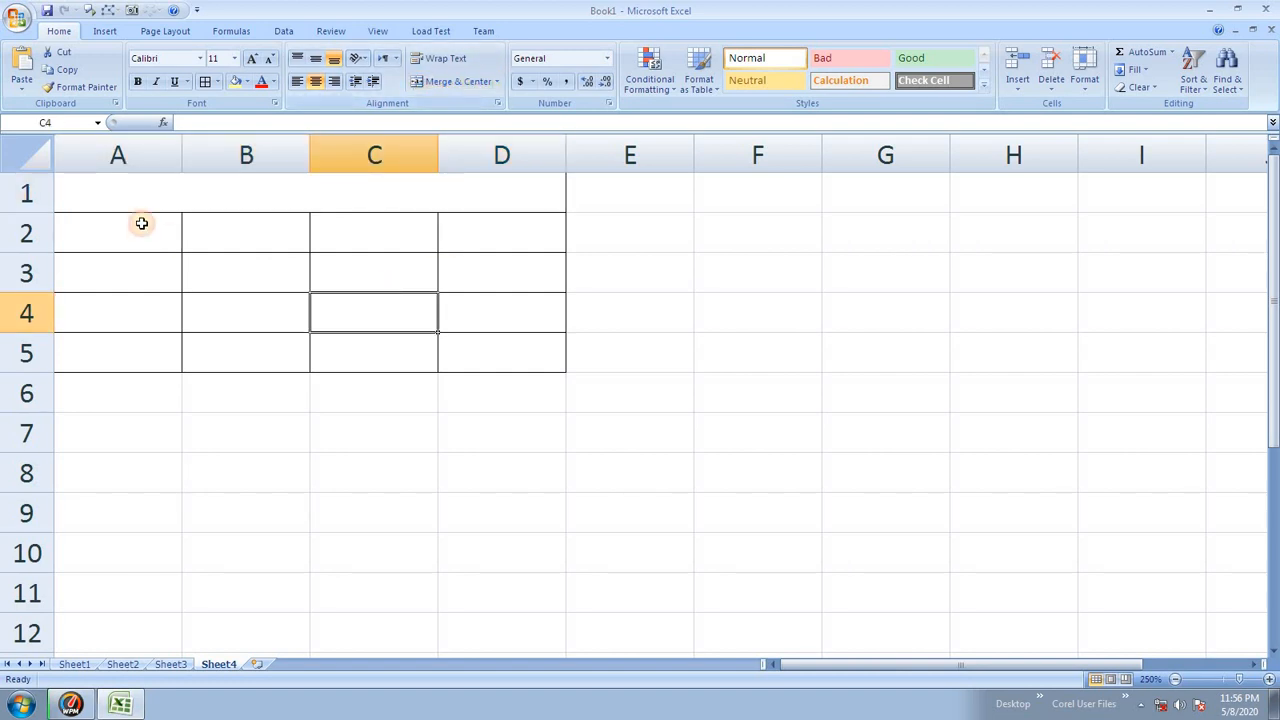
- Merge and center cells A2 to D2, and separately merge and center cells A3 to D3
click(168, 193)
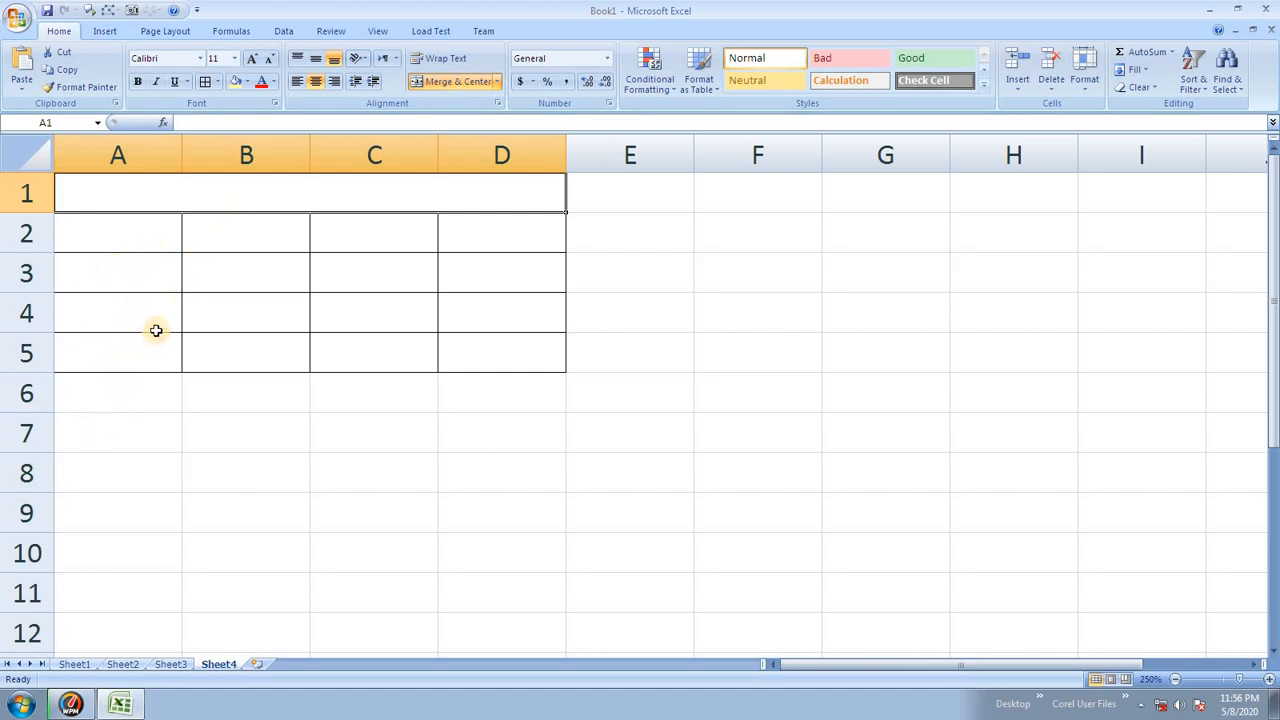
drag(134, 234, 482, 228)
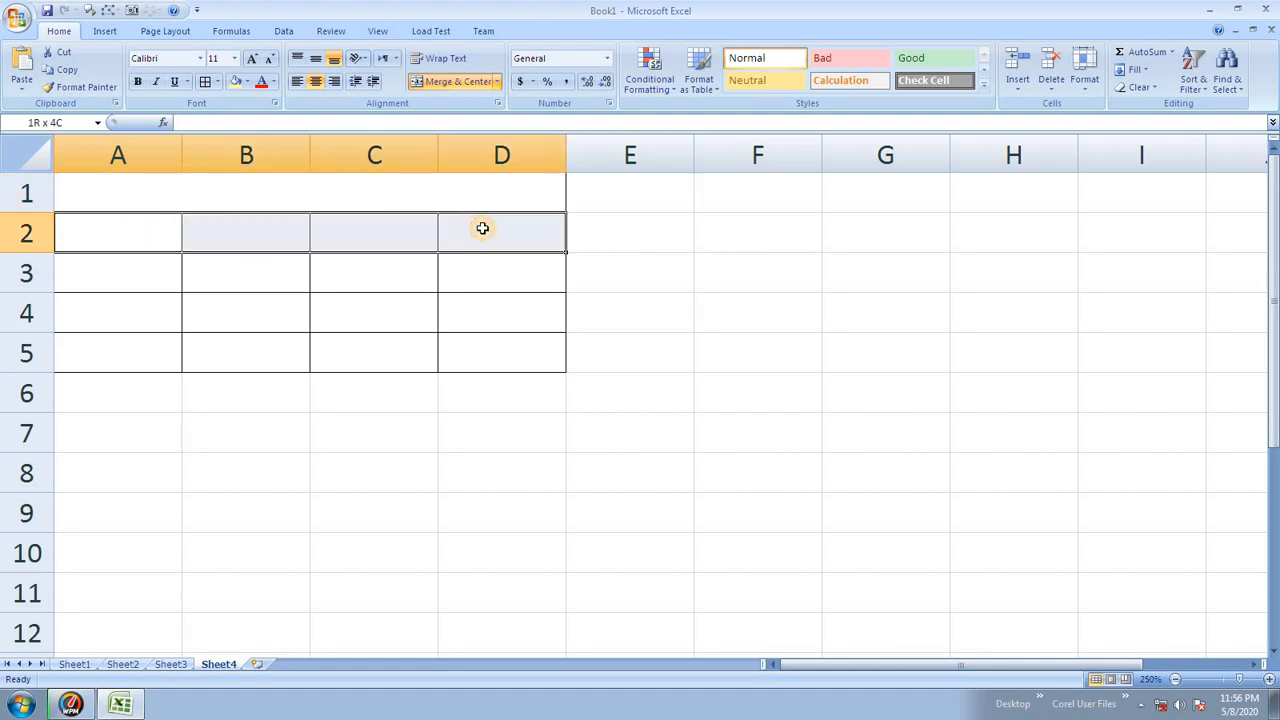
click(455, 81)
drag(146, 271, 504, 283)
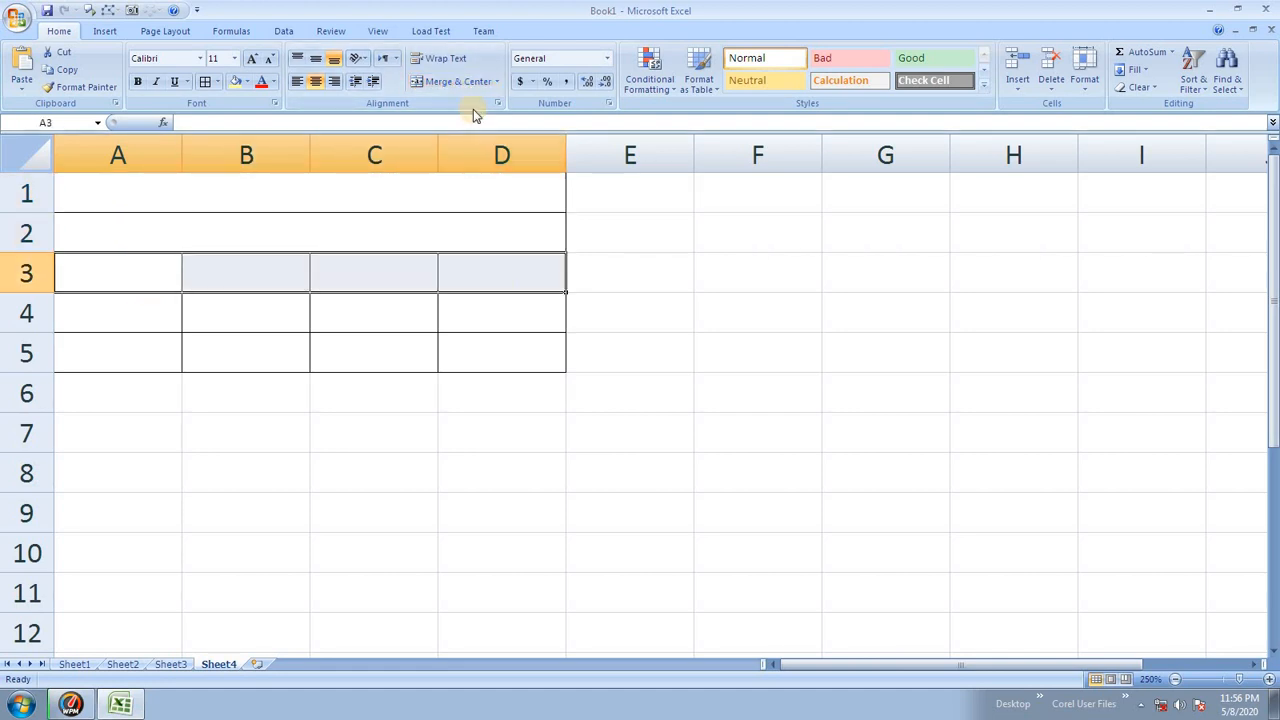
click(455, 81)
click(457, 320)
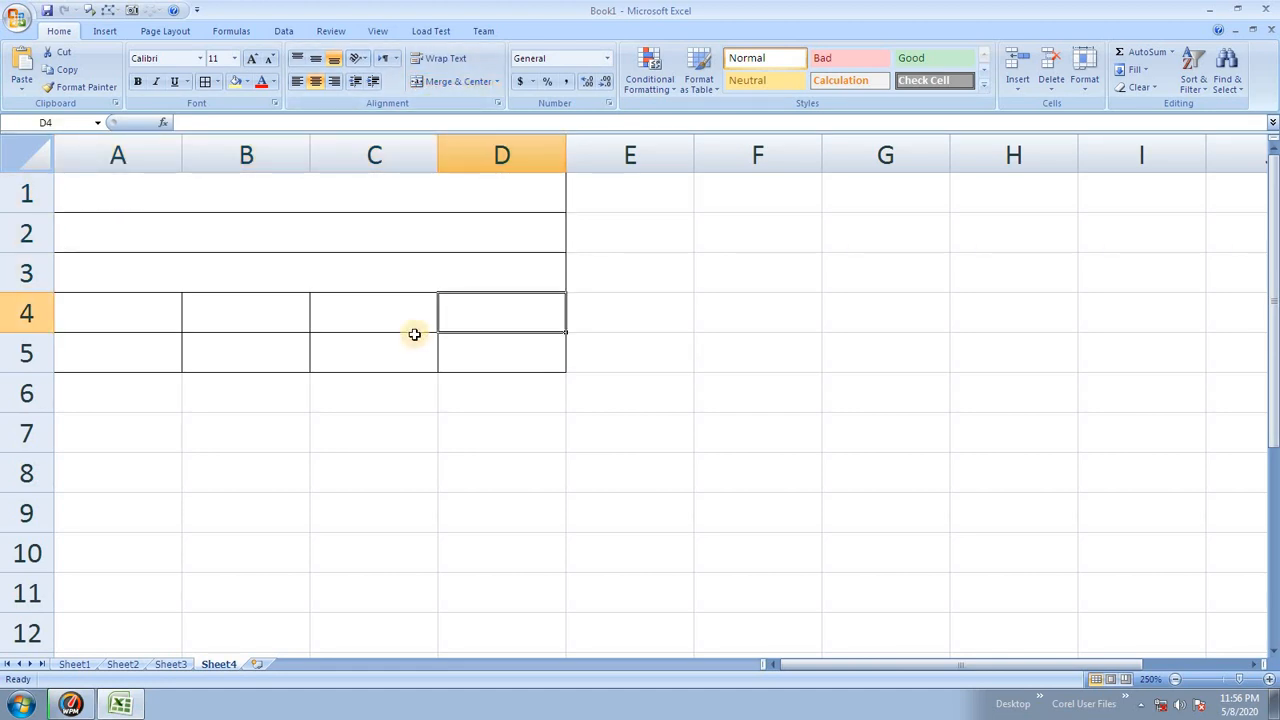
- Undo the three separate row merges in rows 1 to 3 of the bordered table
key(ctrl+z)
key(ctrl+z)
key(ctrl+z)
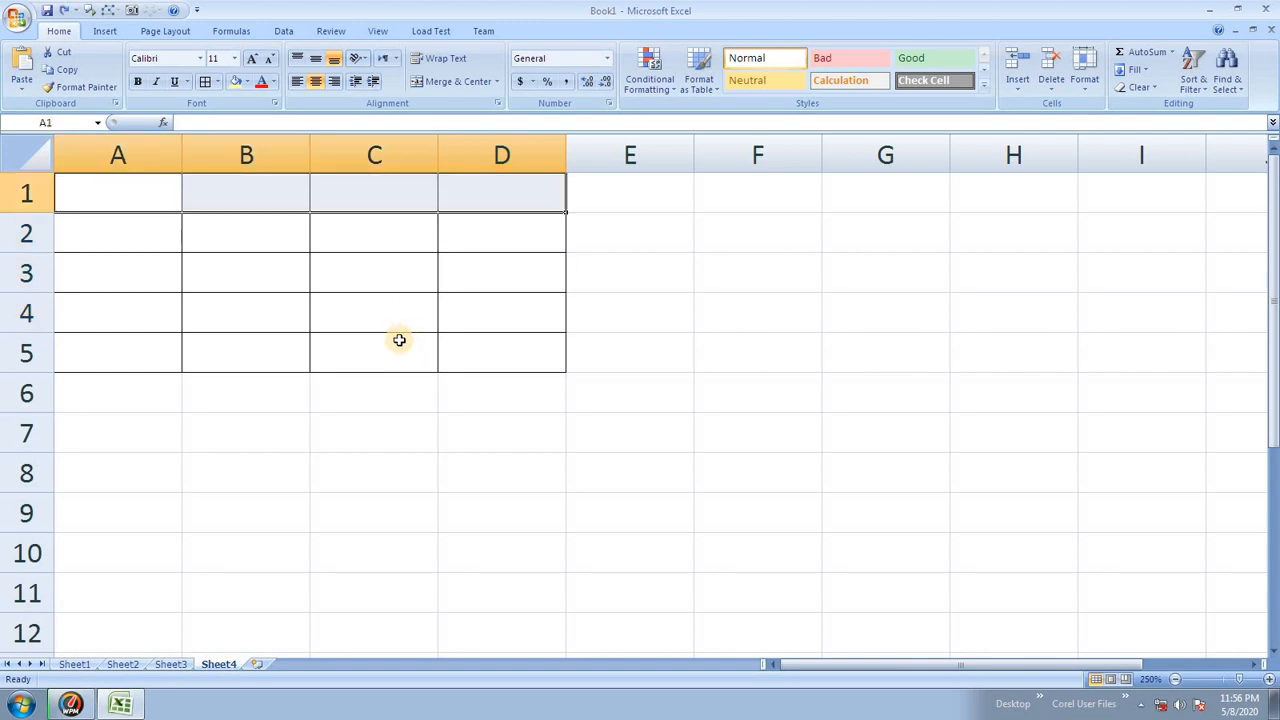
- Apply Merge Across to the range A1:D5 so each row merges on its own
click(403, 329)
click(178, 208)
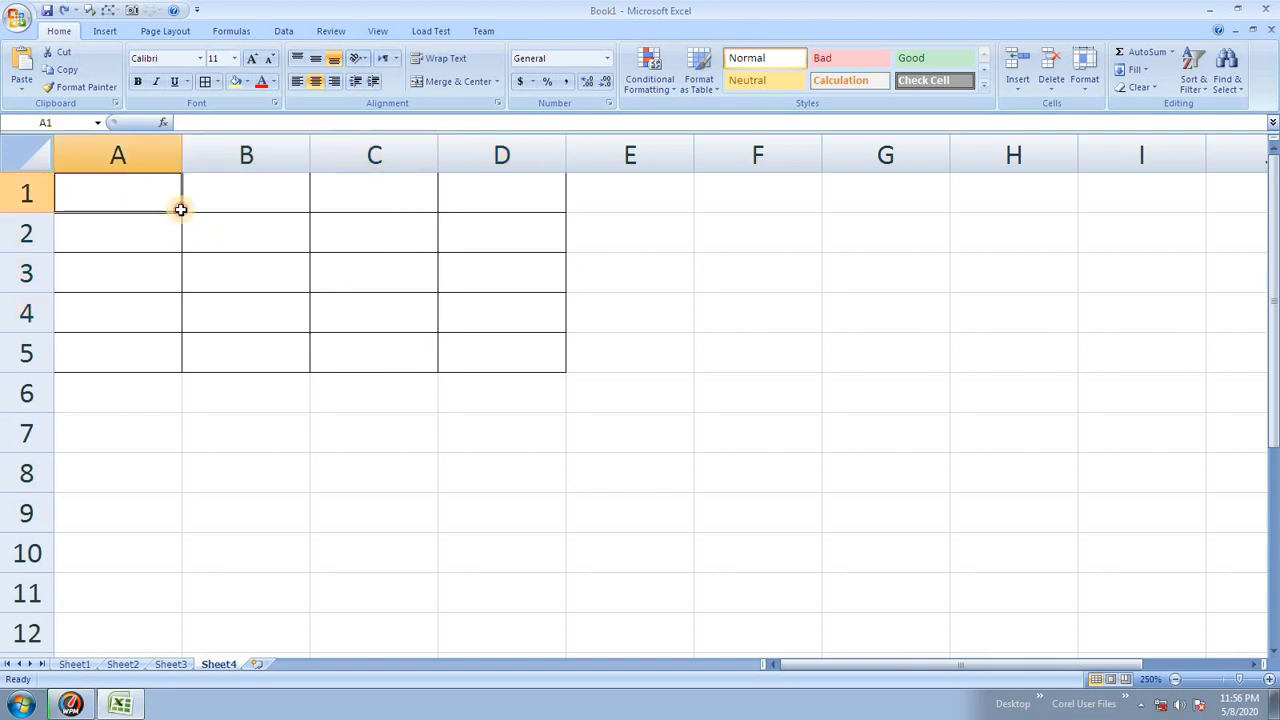
drag(180, 209, 513, 341)
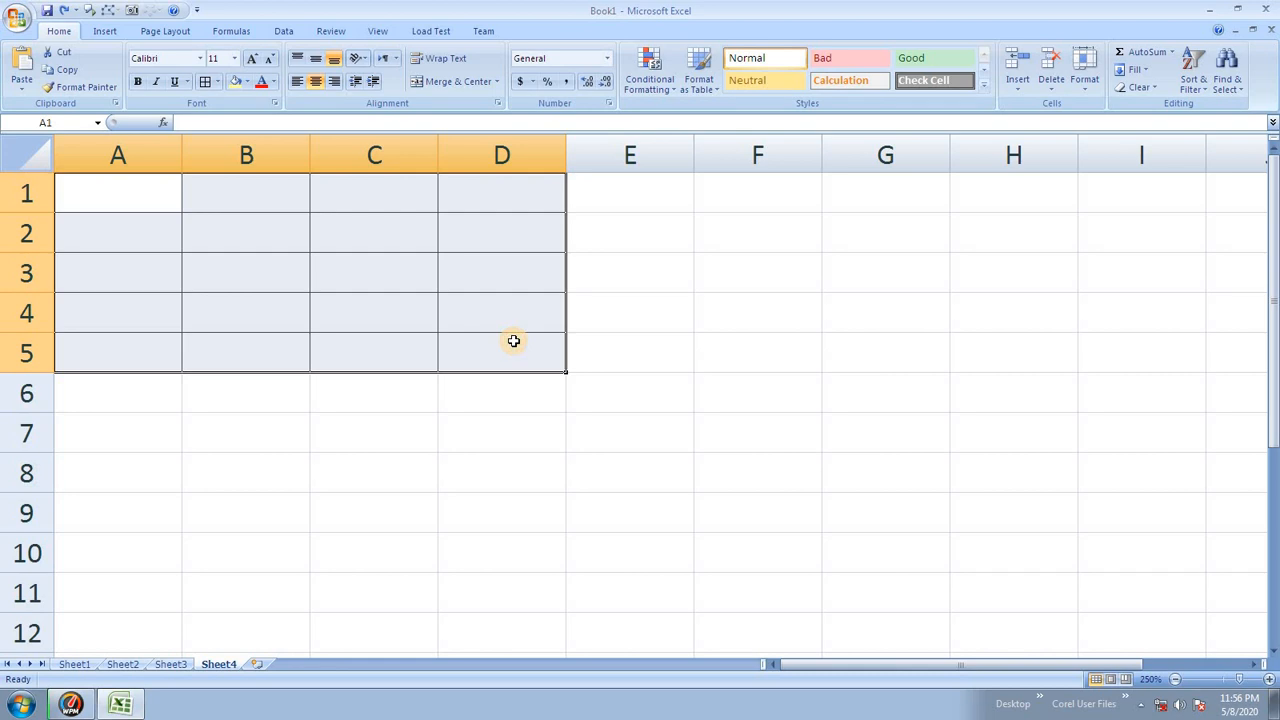
click(497, 83)
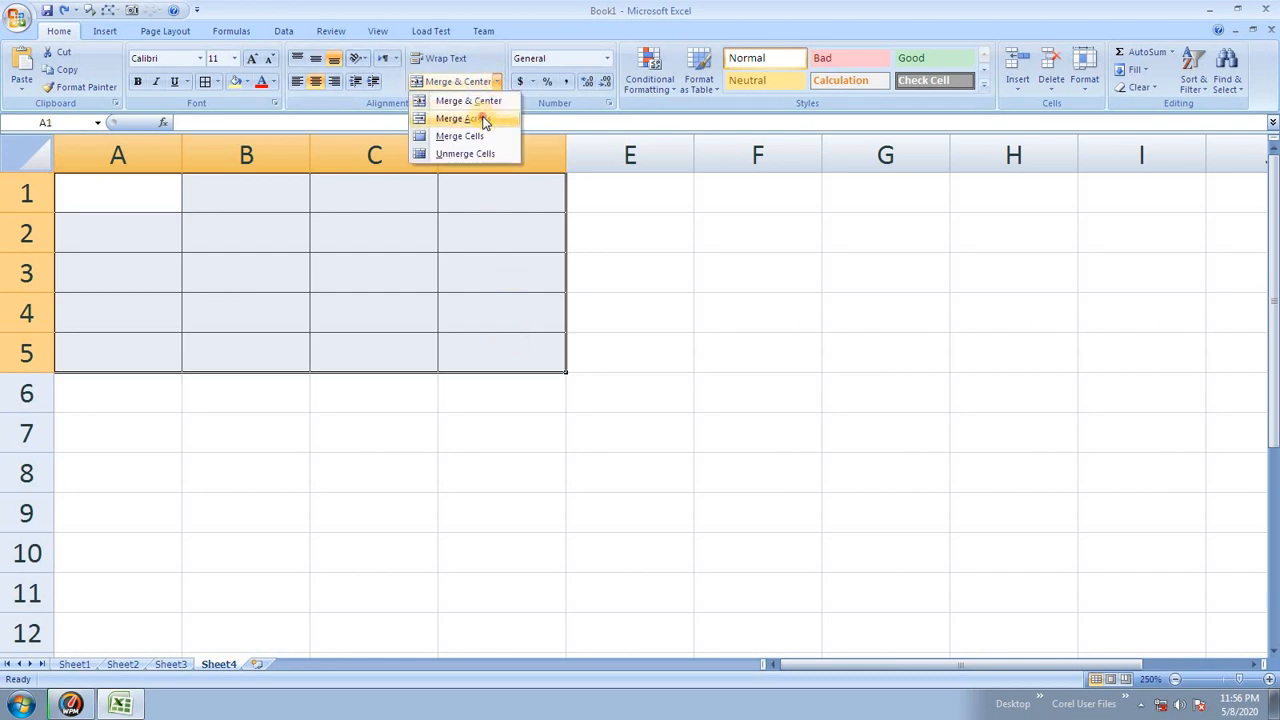
click(484, 119)
- Select the merged rows 1 to 5 one after another to examine how each row was merged
click(390, 250)
click(389, 303)
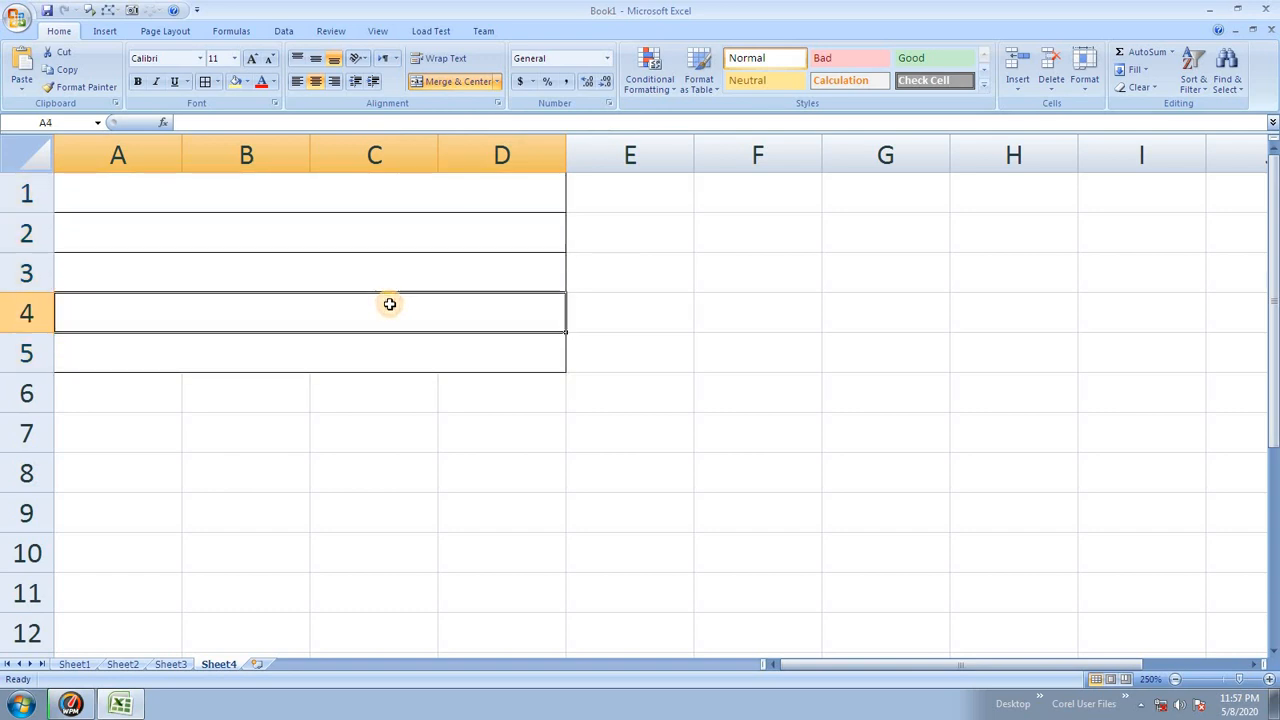
click(400, 235)
click(402, 308)
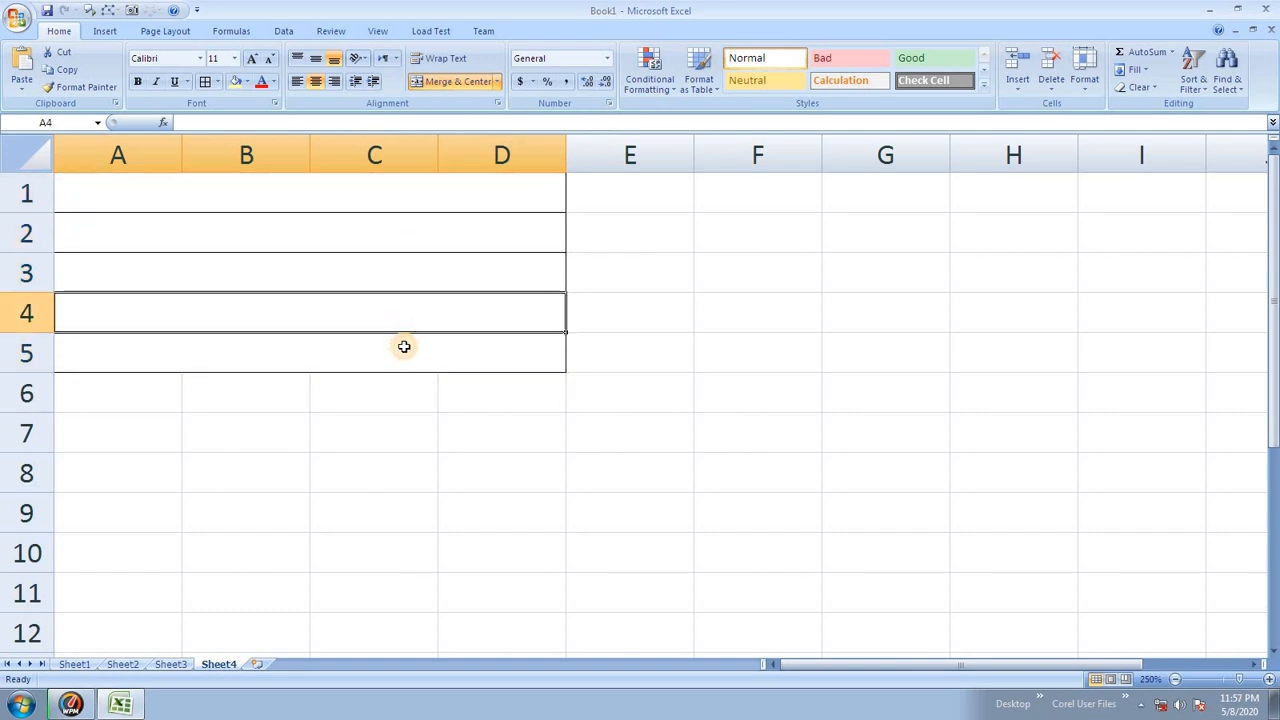
click(403, 346)
click(403, 303)
click(402, 280)
click(405, 230)
click(406, 190)
click(400, 240)
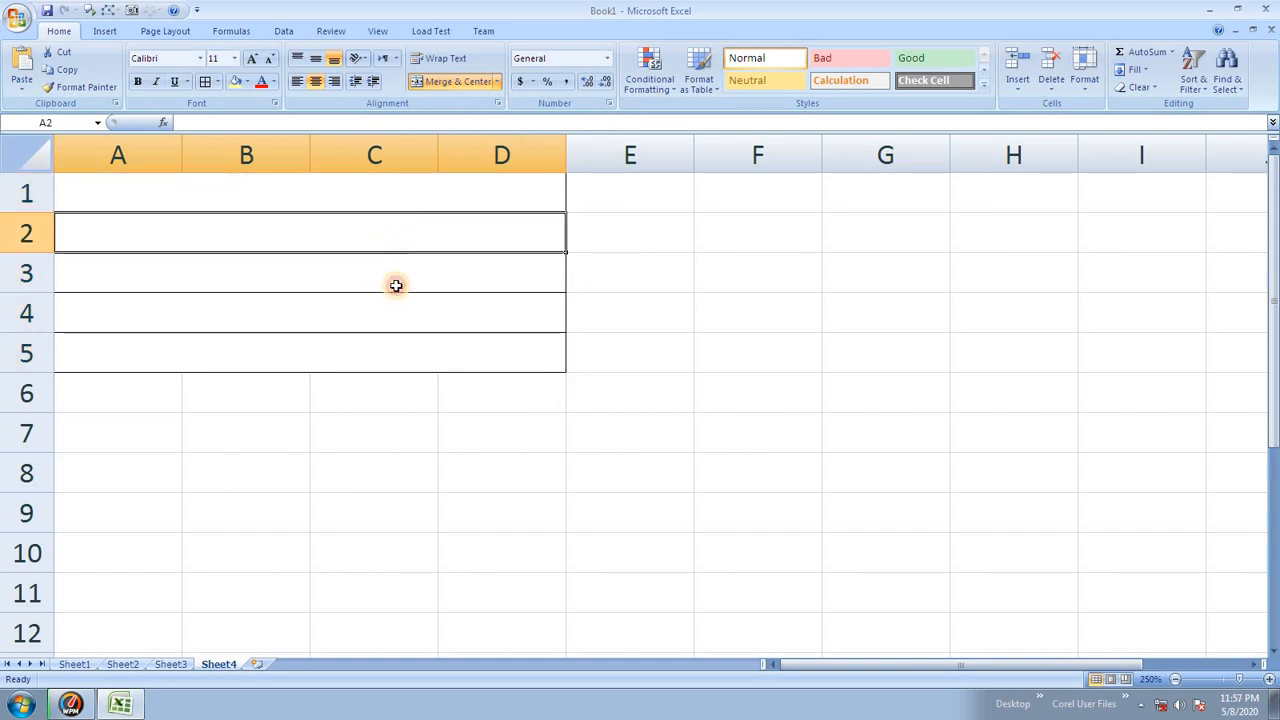
click(396, 278)
click(400, 314)
click(392, 344)
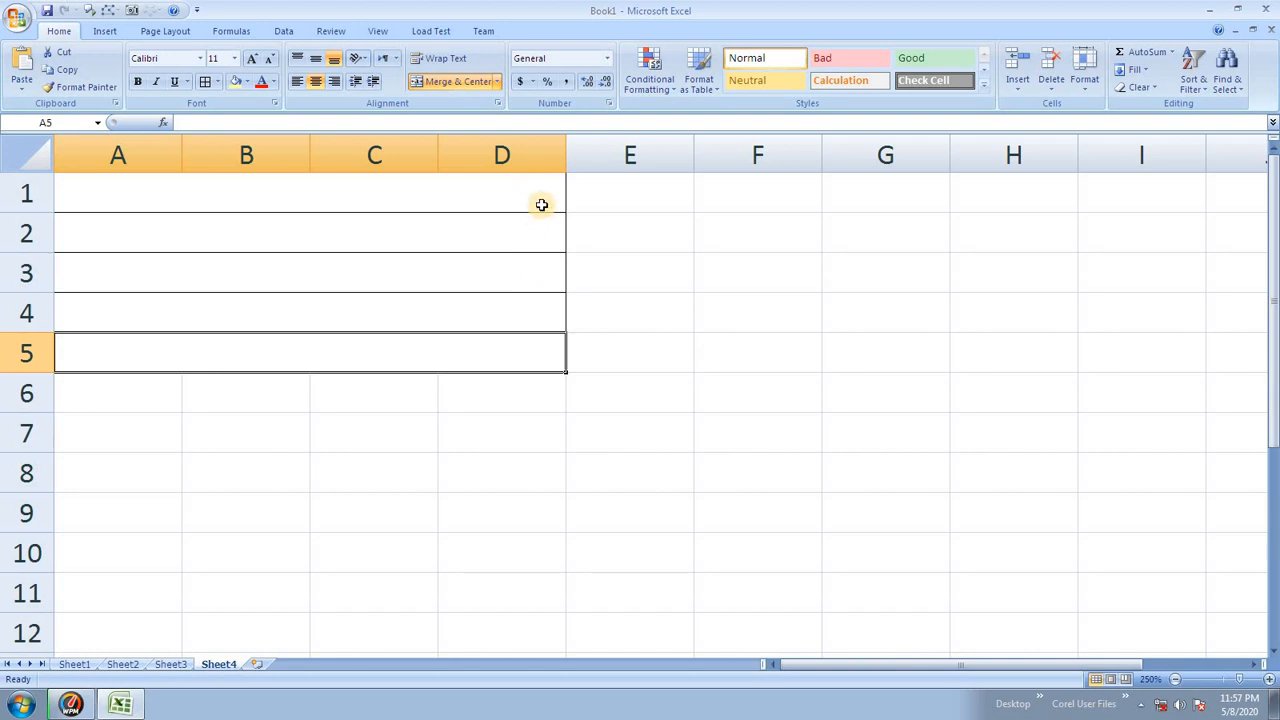
- Extend the merged cells of rows 1 and 2 to column E with Merge Cells, one row at a time
click(600, 201)
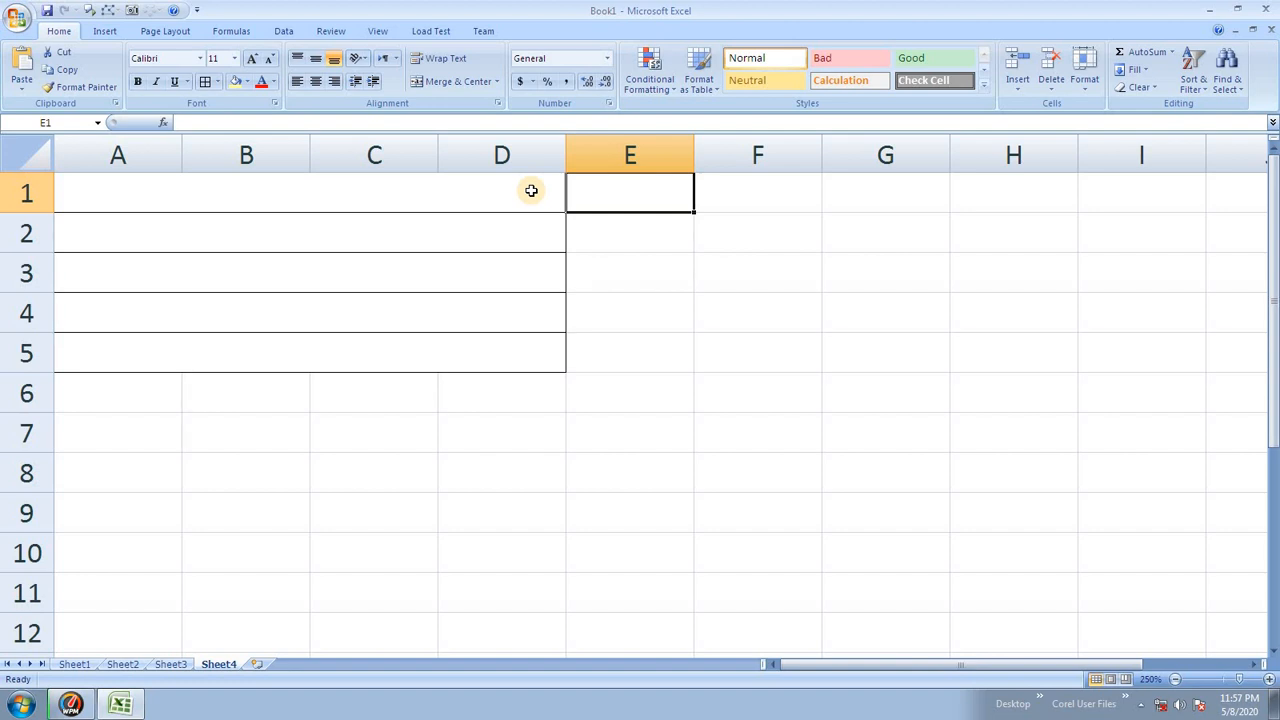
drag(531, 190, 586, 191)
click(496, 82)
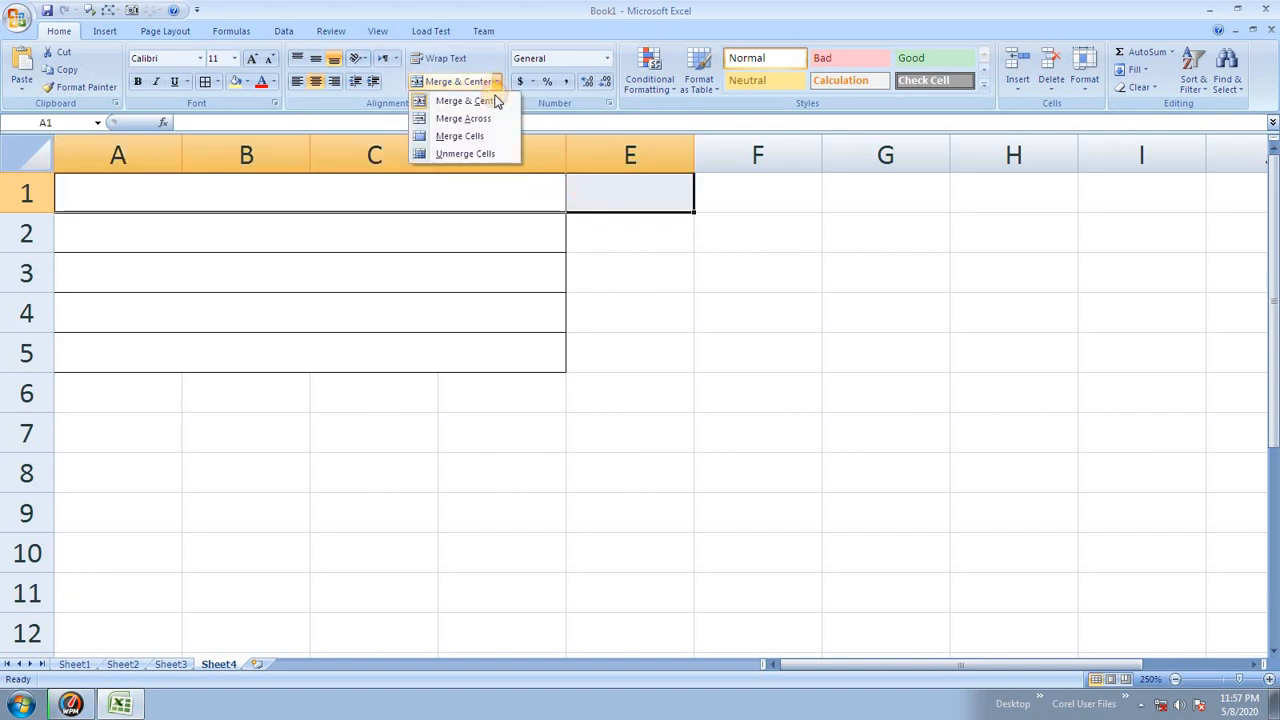
click(471, 135)
click(508, 240)
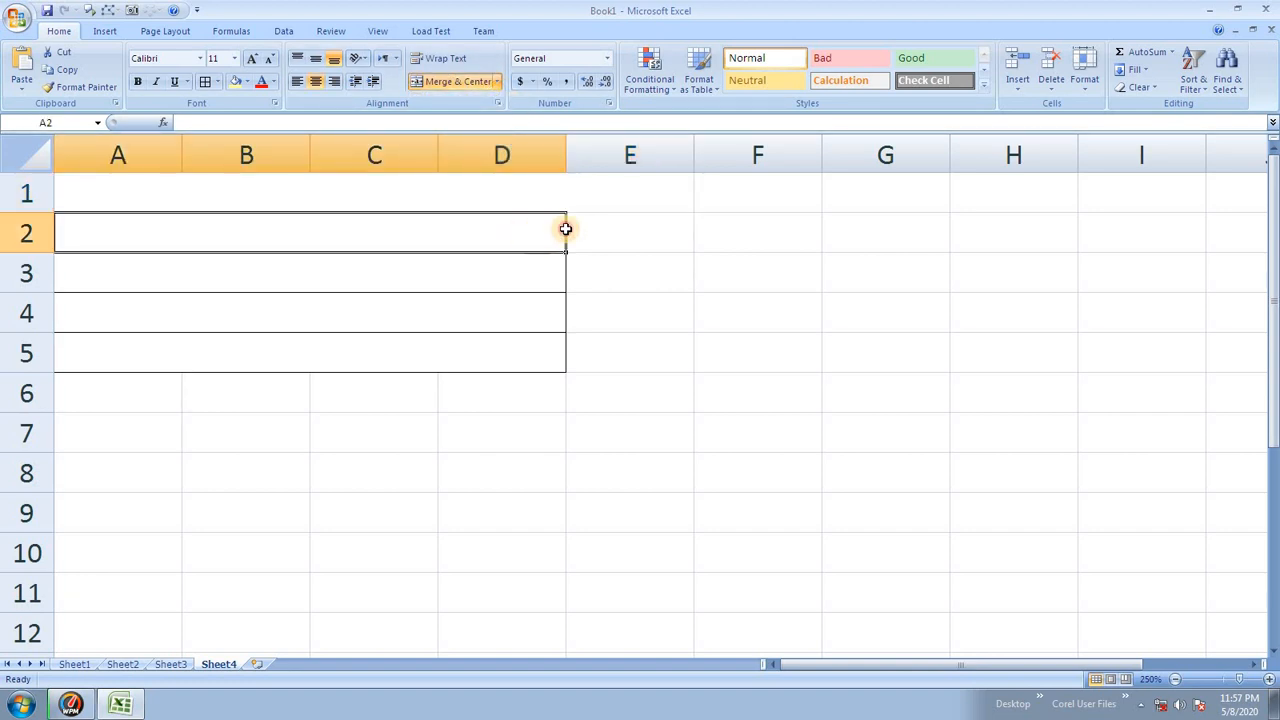
drag(565, 229, 615, 232)
click(496, 82)
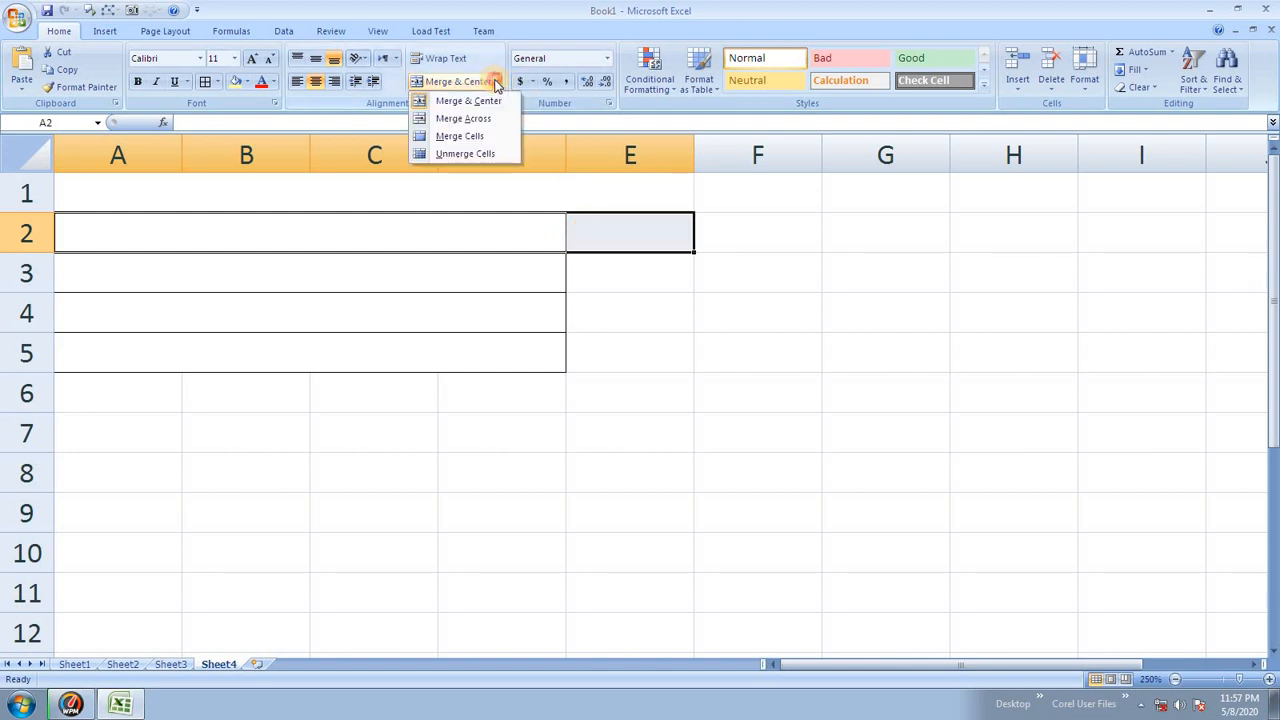
click(489, 137)
click(537, 277)
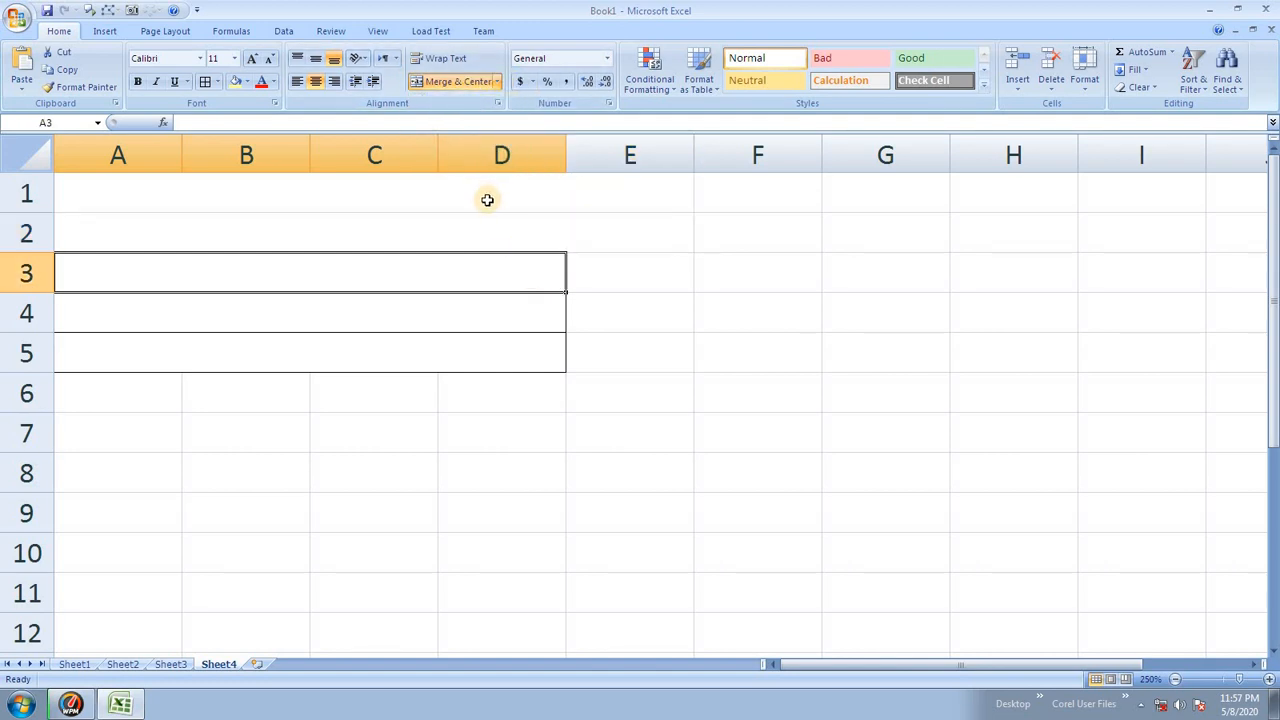
- Apply Merge Across to the range A1:E5 and check the merged cells in rows 2 to 5
drag(487, 200, 551, 346)
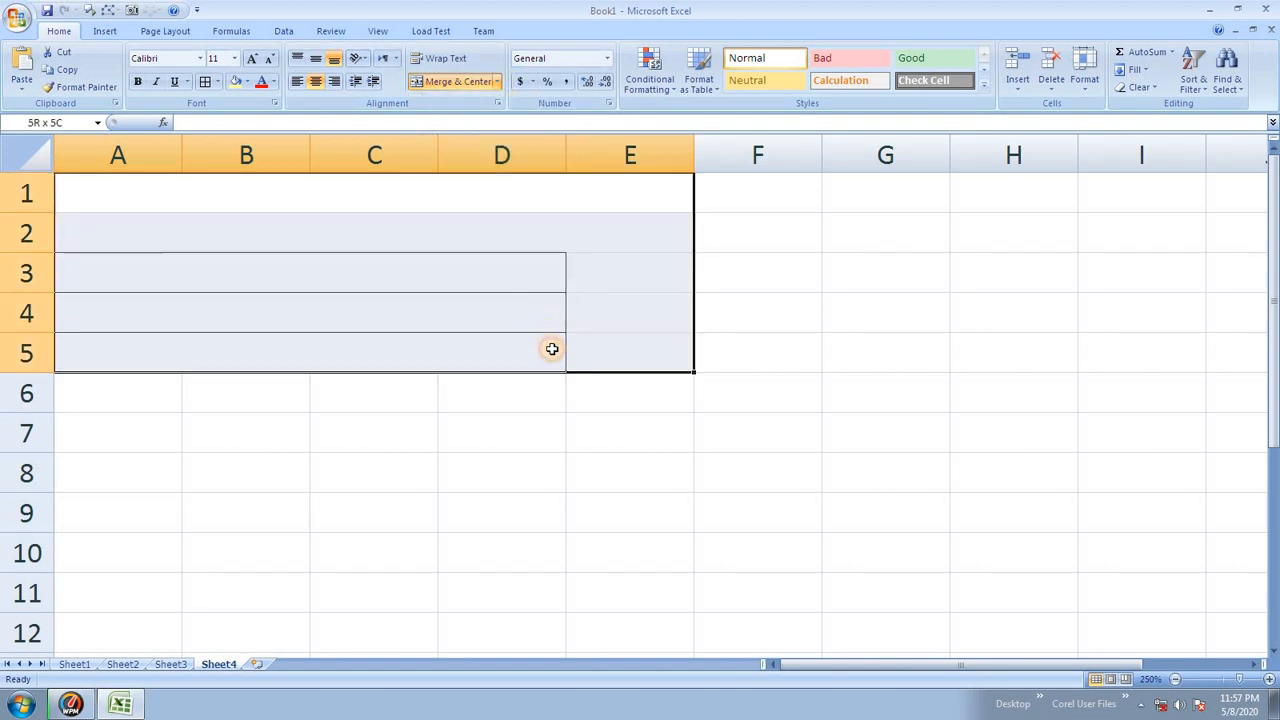
click(497, 85)
click(482, 124)
click(516, 248)
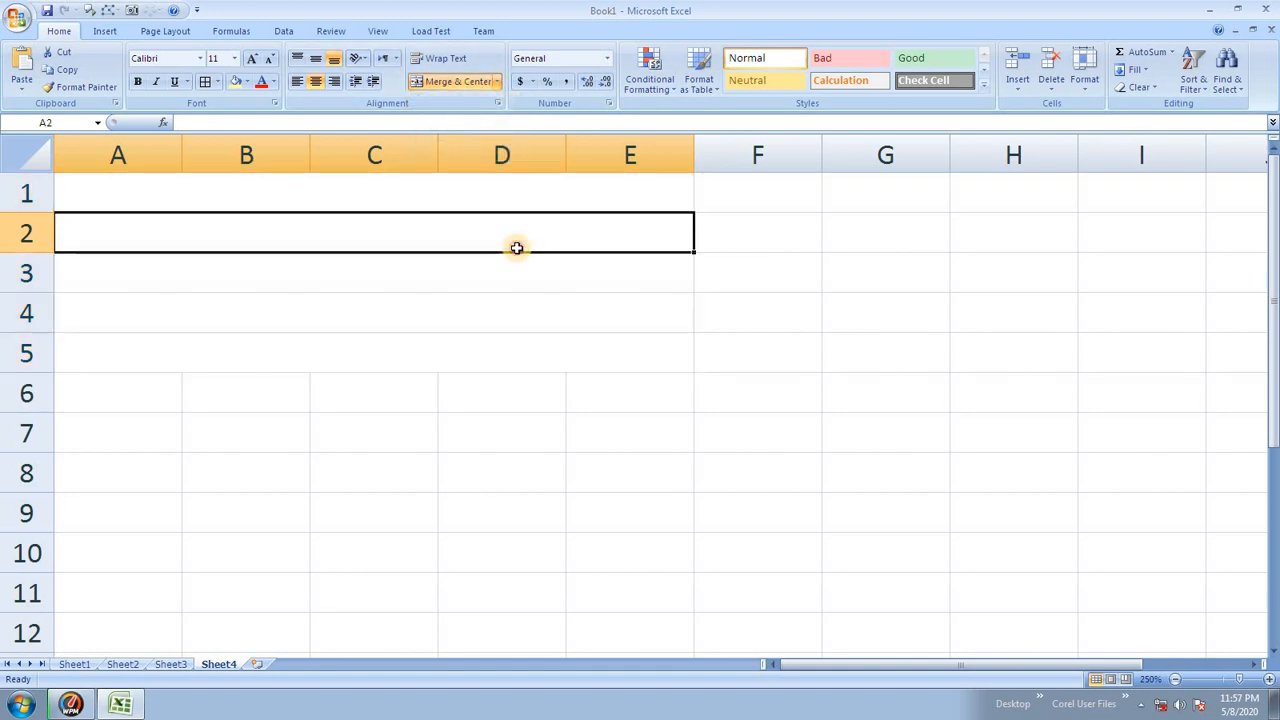
click(574, 288)
click(574, 318)
click(576, 350)
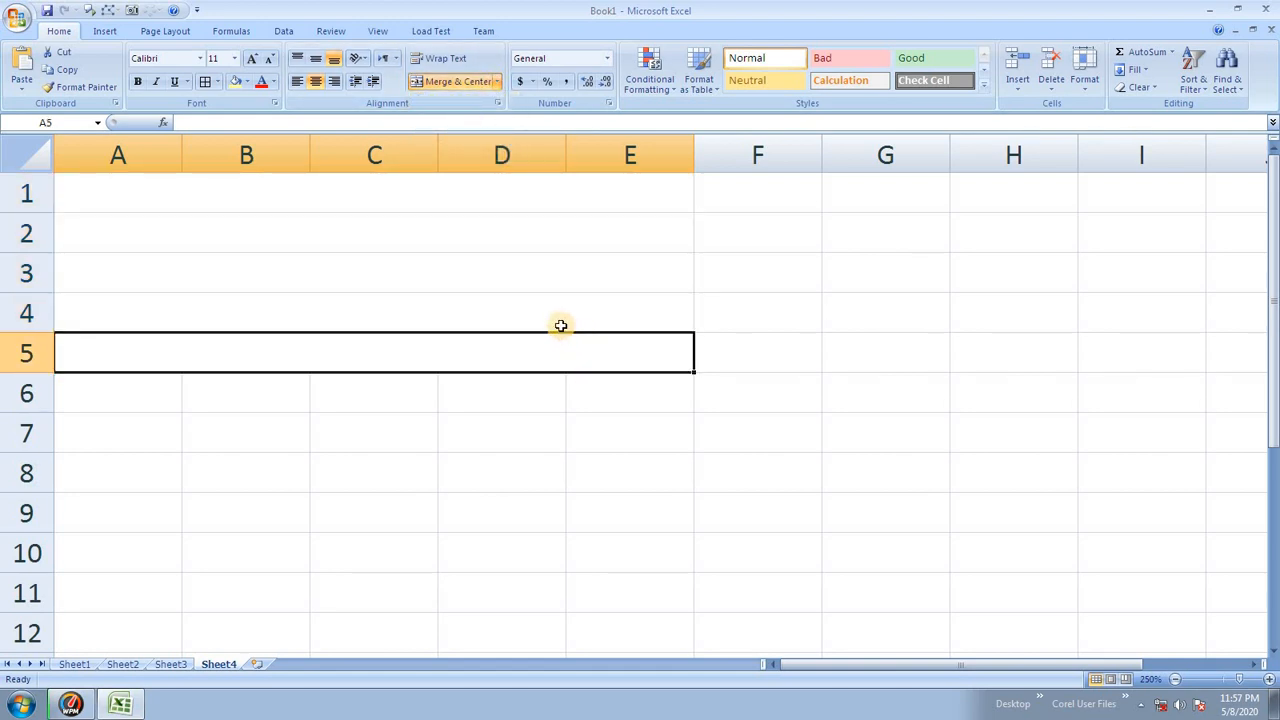
- Unmerge the cells in the range A1:E6
drag(400, 197, 403, 403)
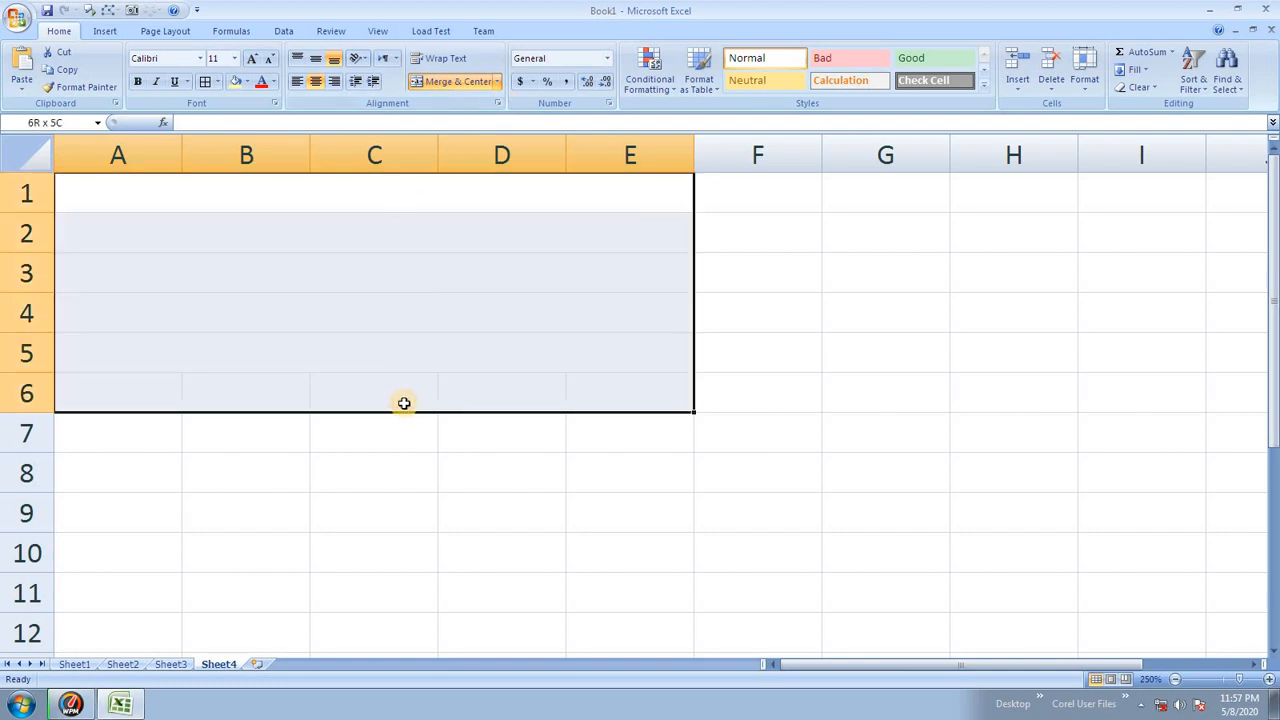
click(497, 82)
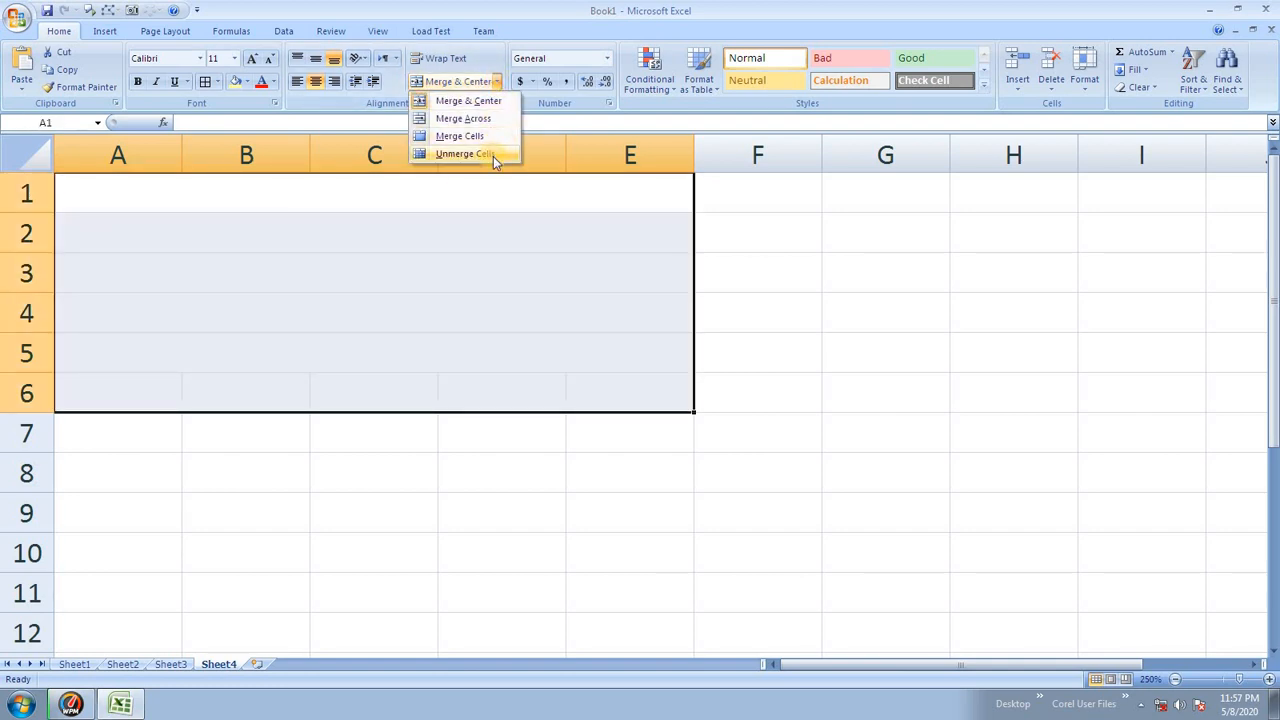
click(463, 154)
click(500, 285)
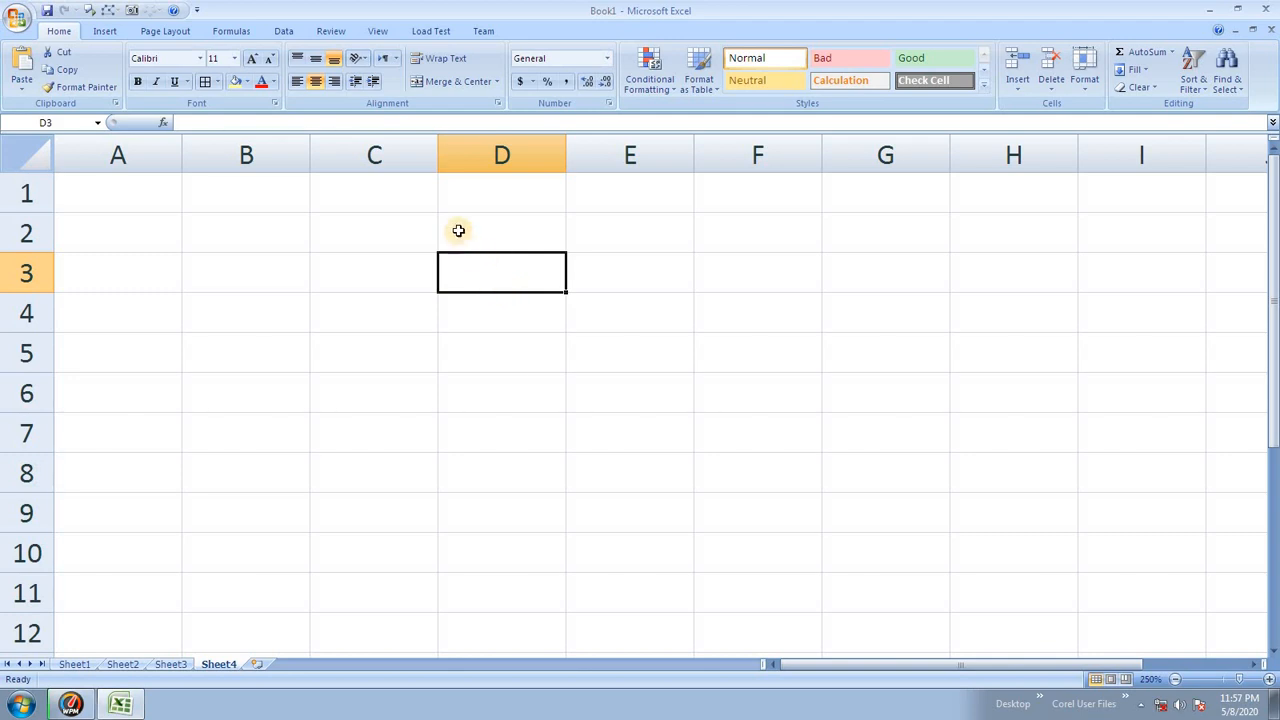
- Review the alignment and text control options in the Format Cells dialog for D3, closing it without changes
click(496, 104)
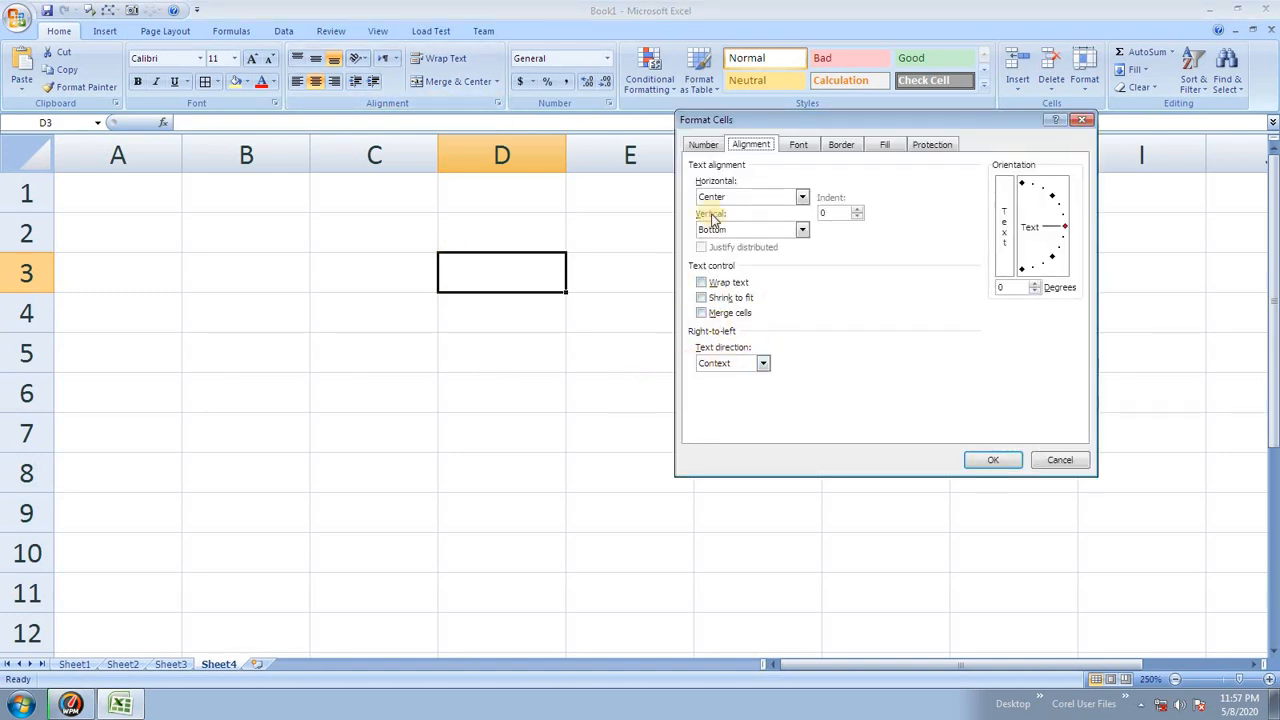
drag(953, 120, 473, 120)
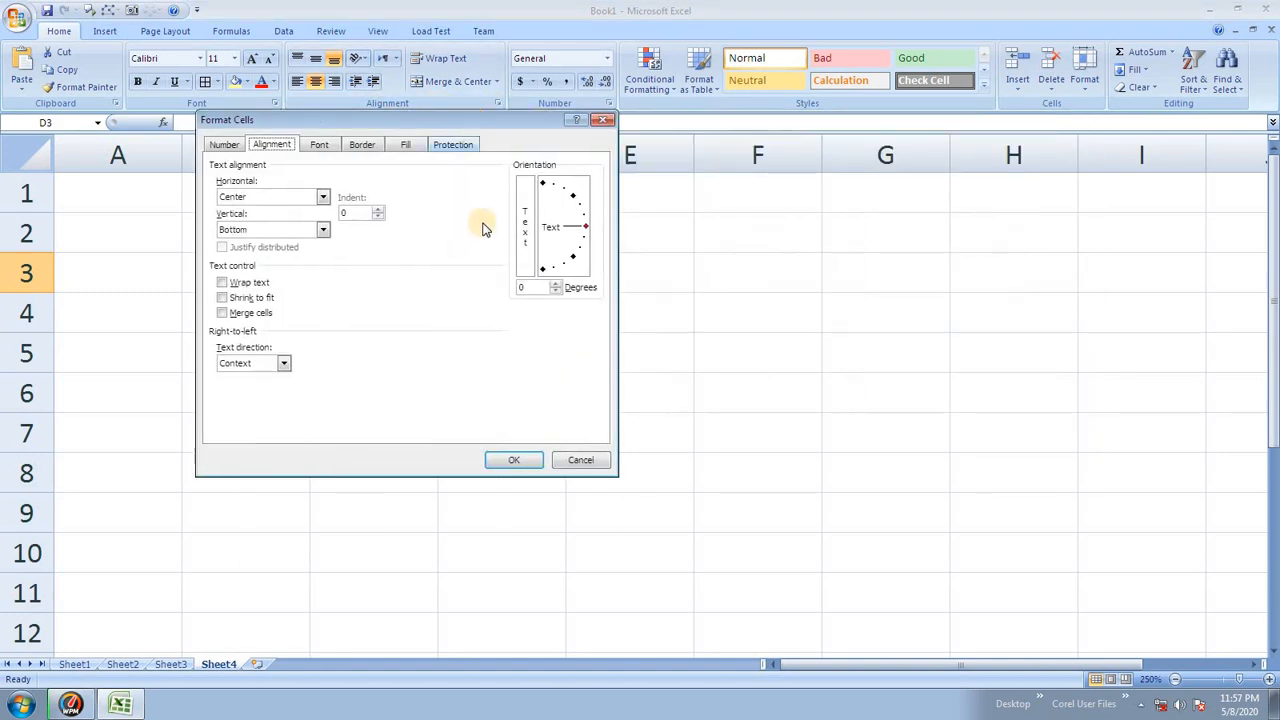
click(588, 463)
click(468, 360)
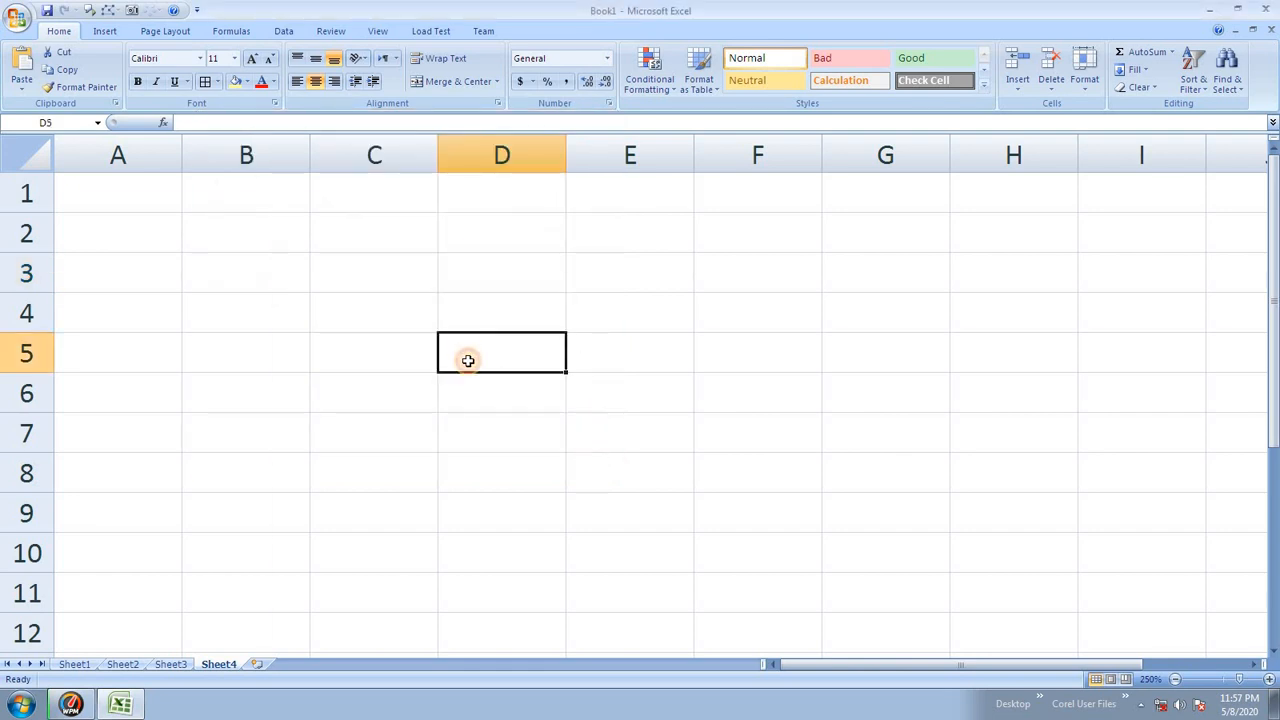
- Enter srno in cell C2
click(380, 238)
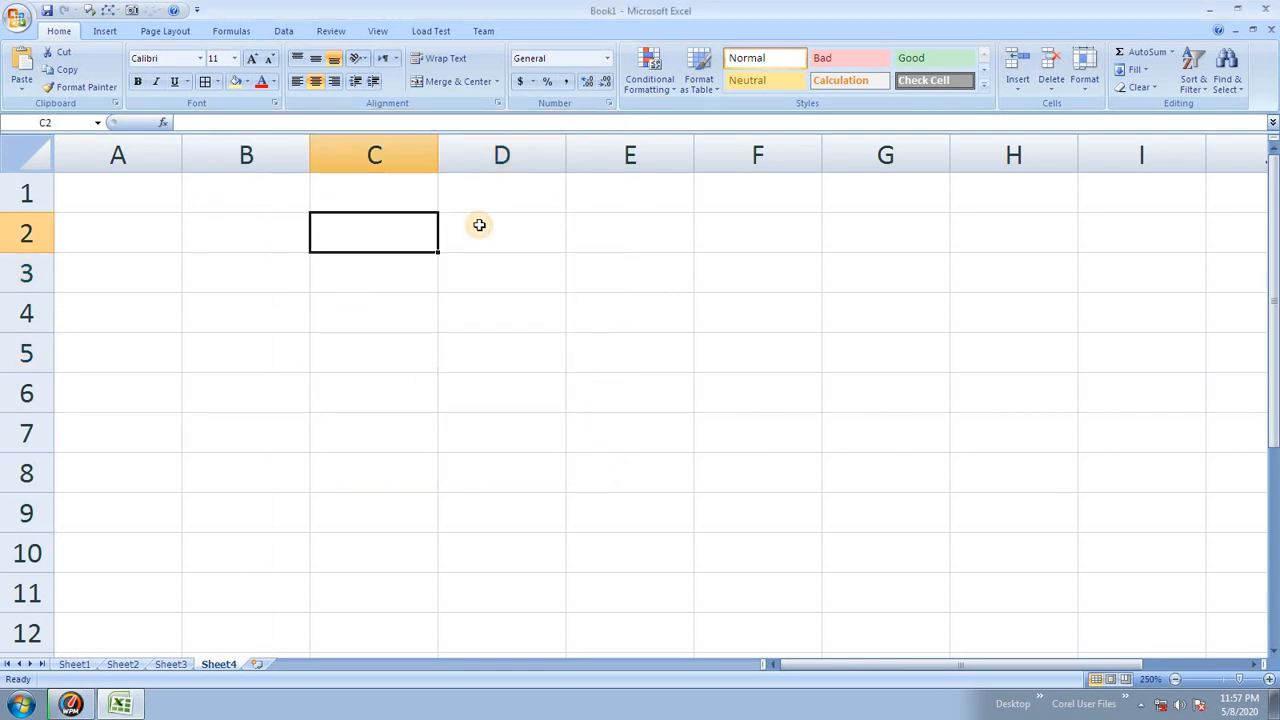
text(srno)
key(Return)
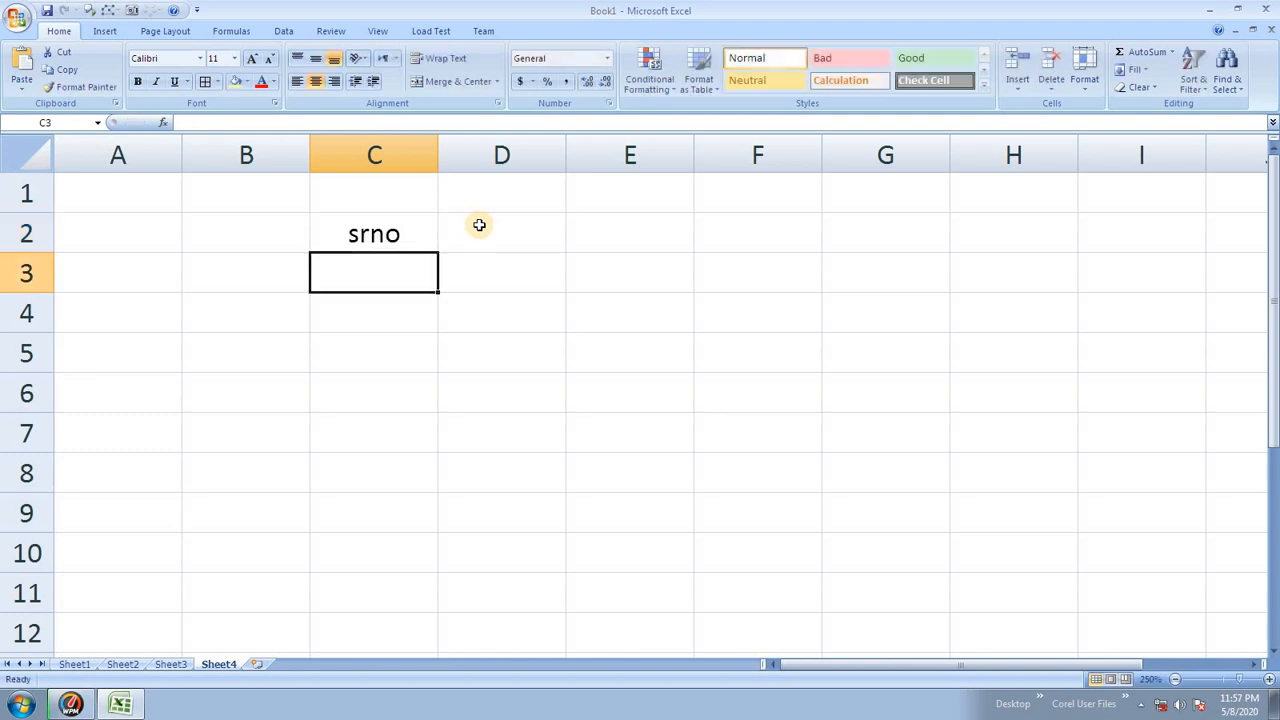
- Apply Rotate Text Up to srno in C2 and make row 2 tall enough for the rotated text
click(411, 235)
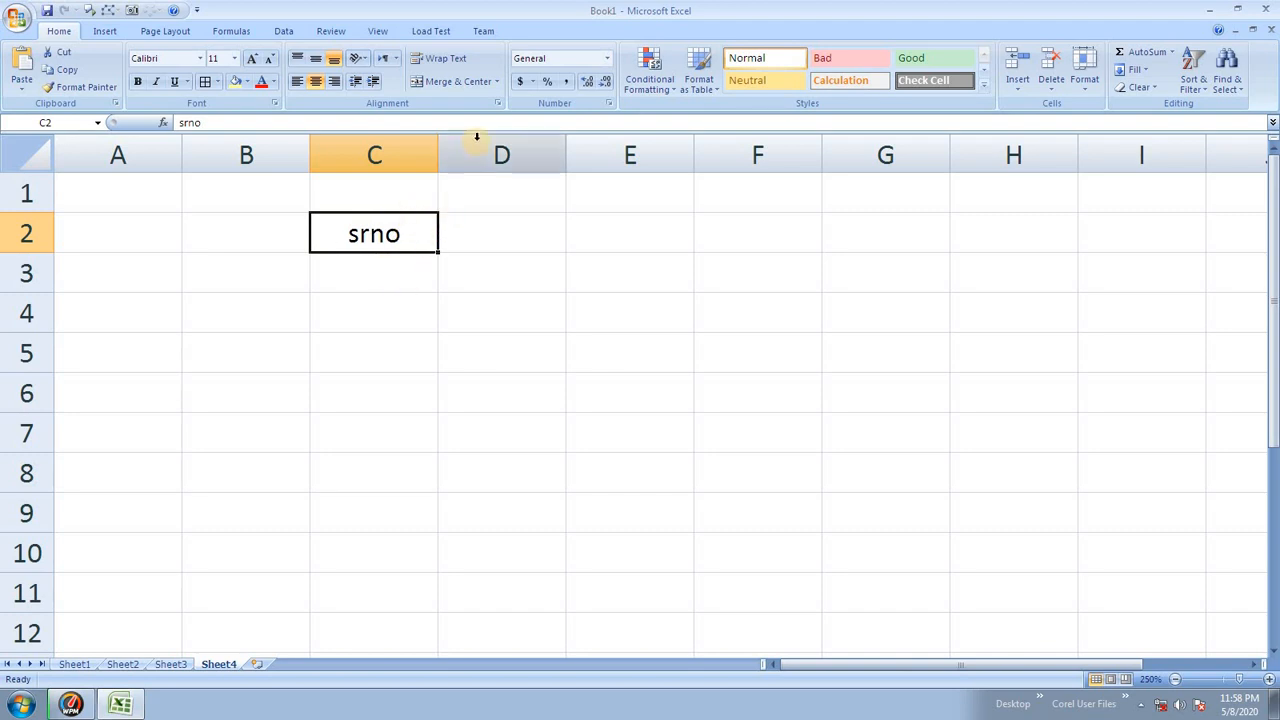
click(360, 59)
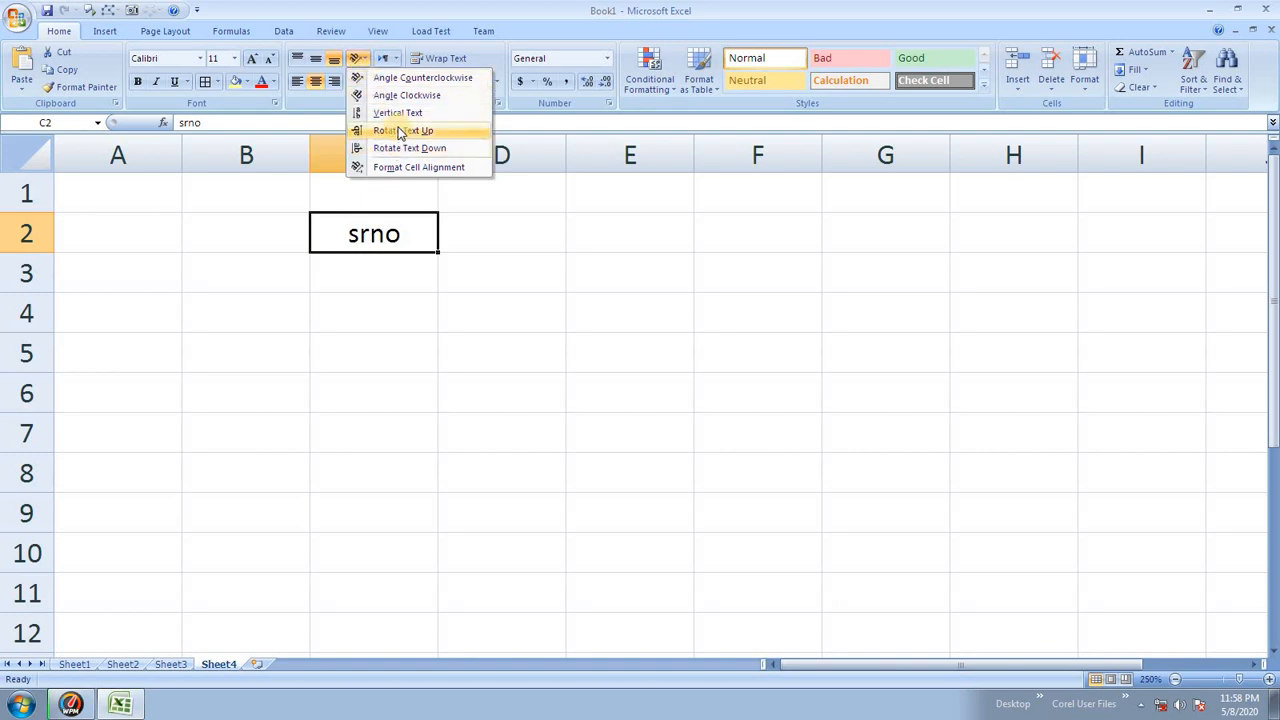
click(400, 130)
drag(35, 253, 35, 284)
- Try the Rotate Text Down, Angle Clockwise and Angle Counterclockwise orientations on srno in C2
click(364, 60)
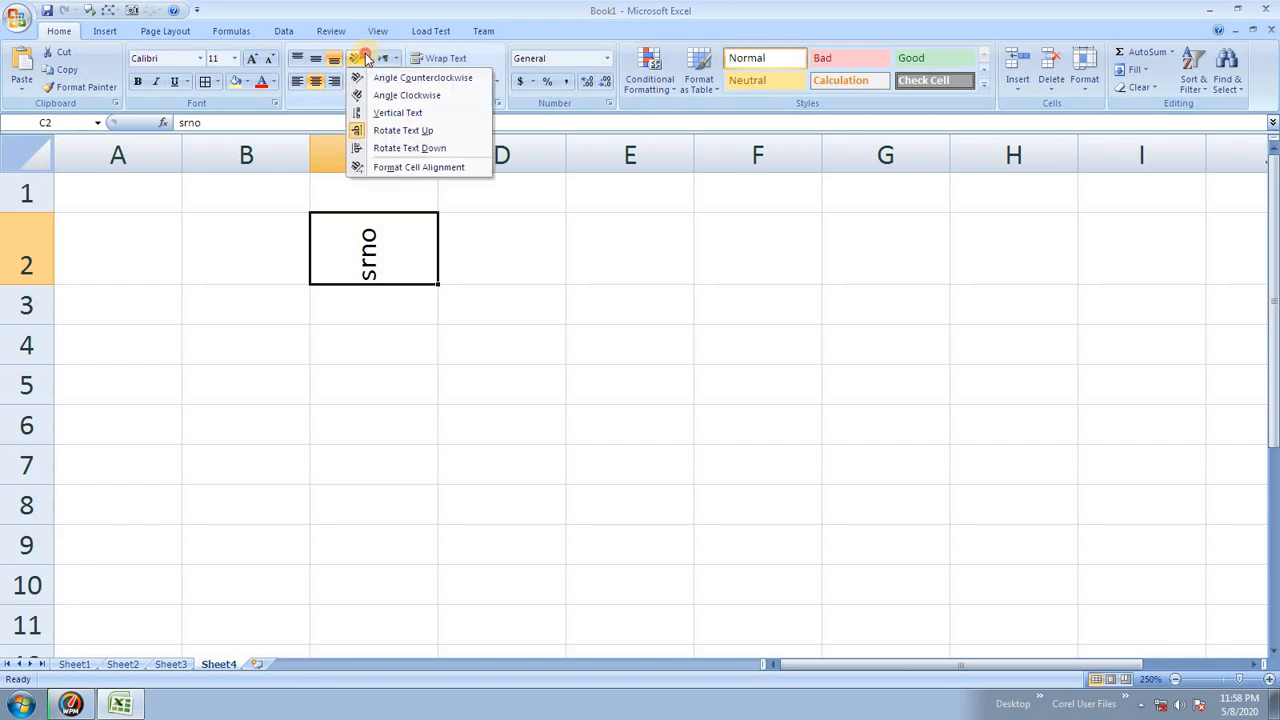
click(376, 147)
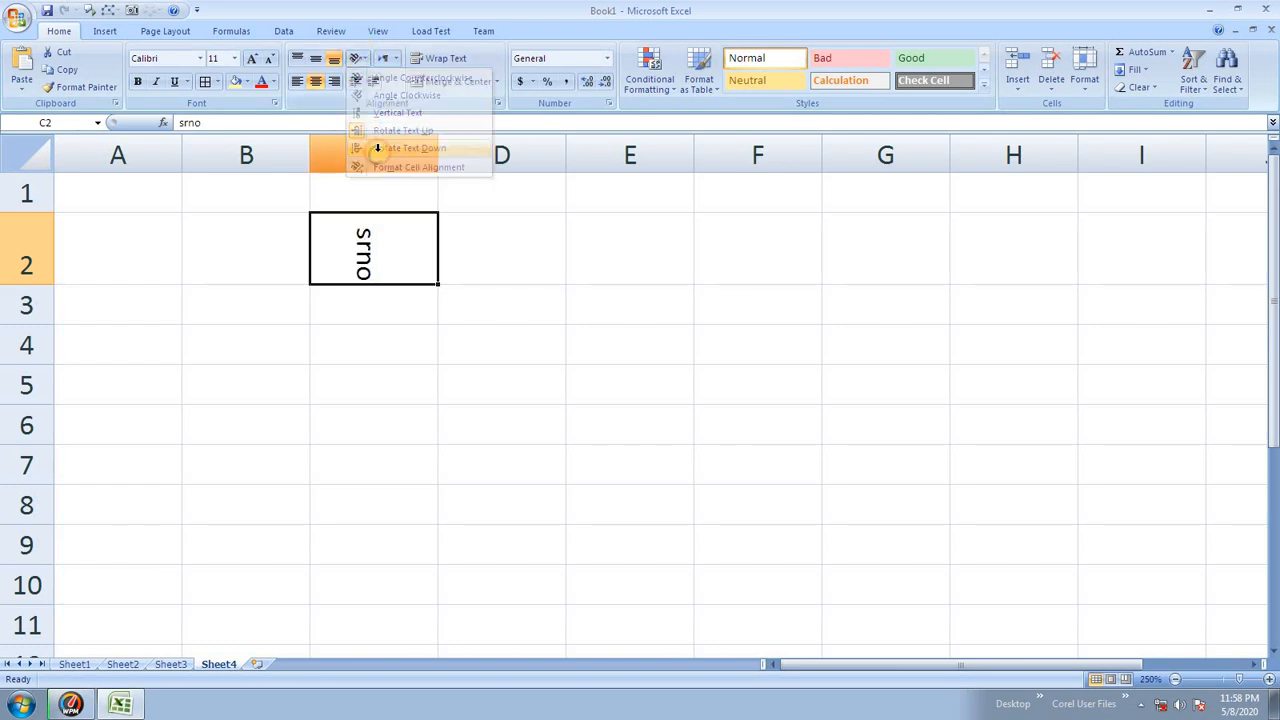
click(358, 58)
click(388, 96)
click(358, 58)
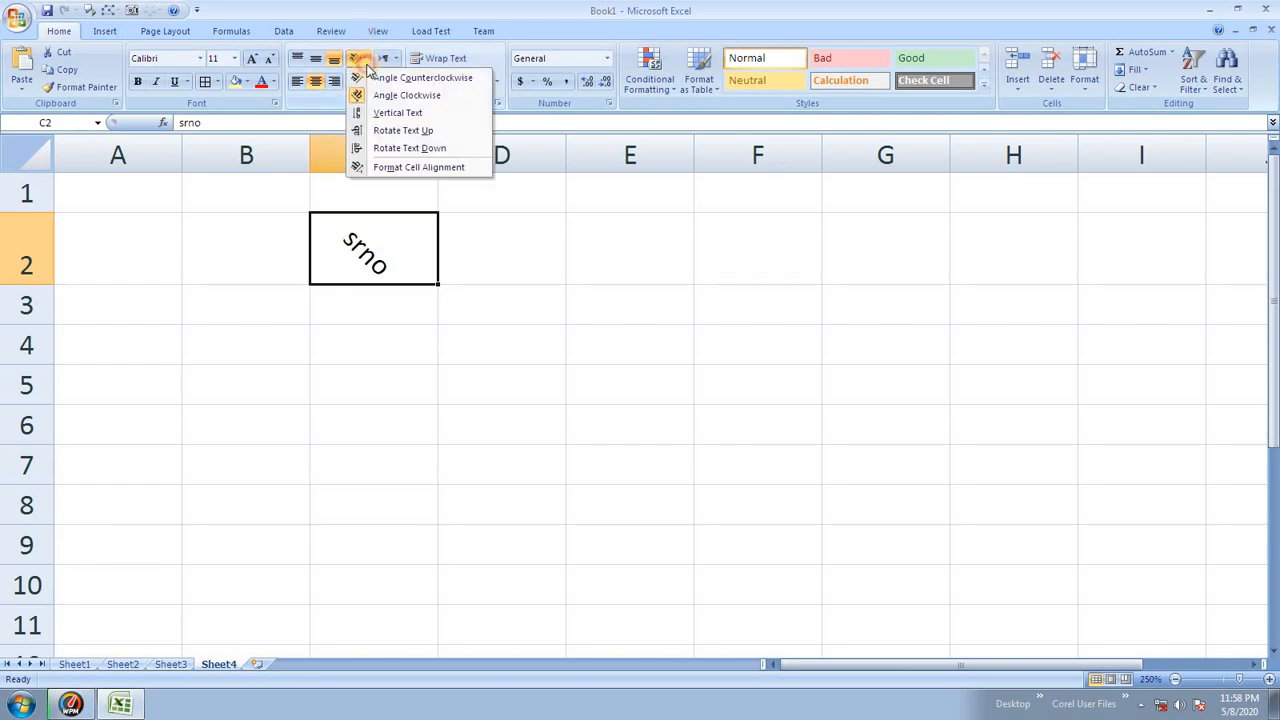
click(392, 78)
- Apply Rotate Text Up to srno in C2 again, and change its orientation to Rotate Text Down
click(358, 58)
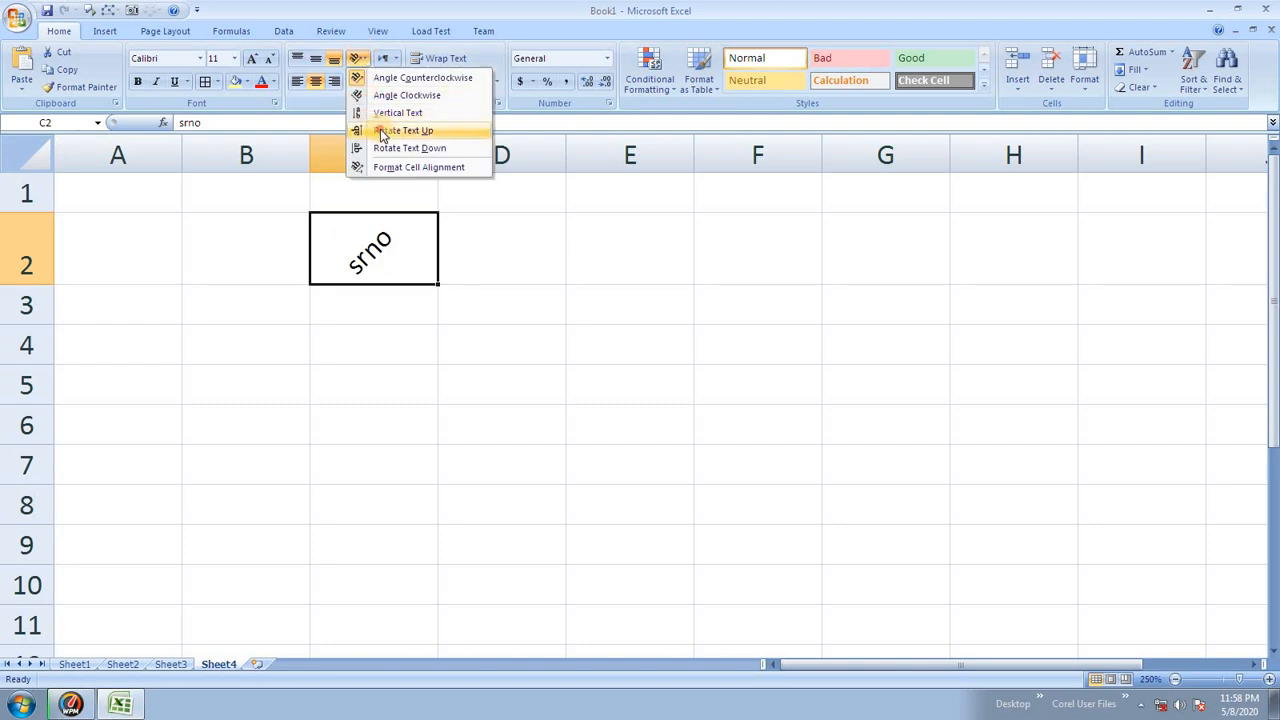
click(390, 130)
click(358, 58)
click(385, 147)
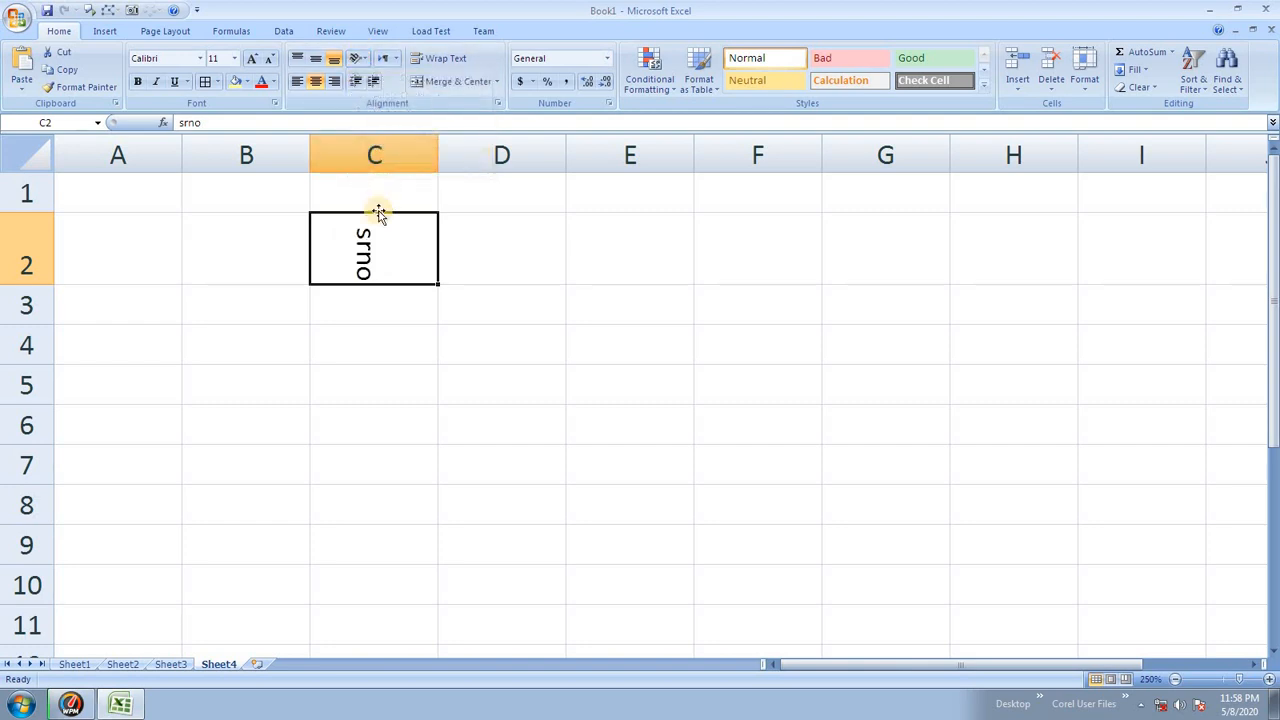
- Set the text orientation of srno in C2 to 20 degrees through the cell alignment format settings
click(358, 58)
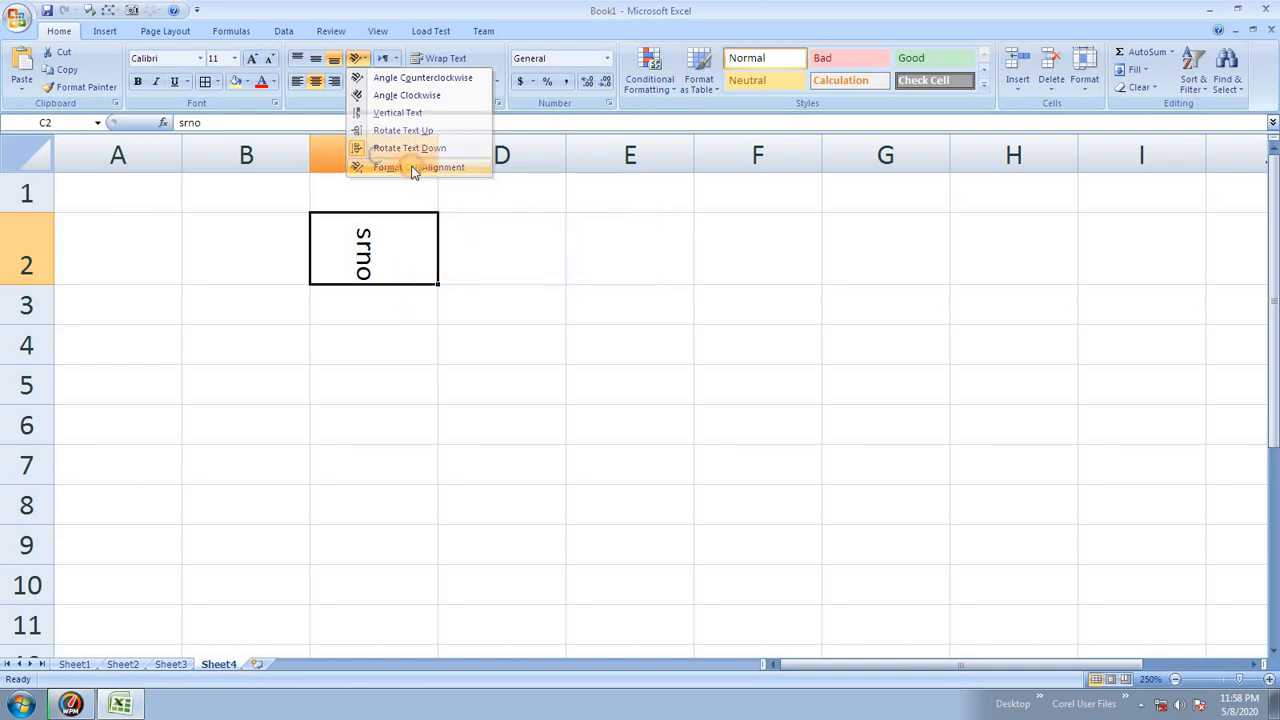
click(405, 168)
double_click(526, 287)
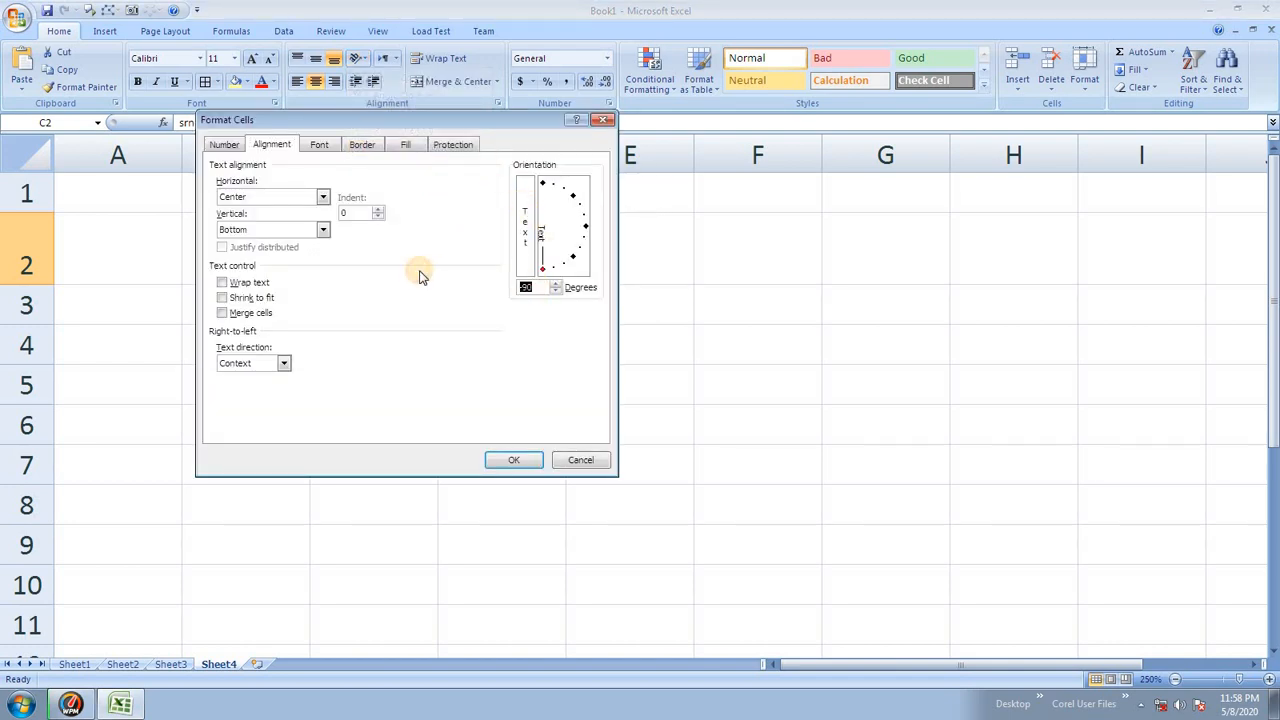
text(20)
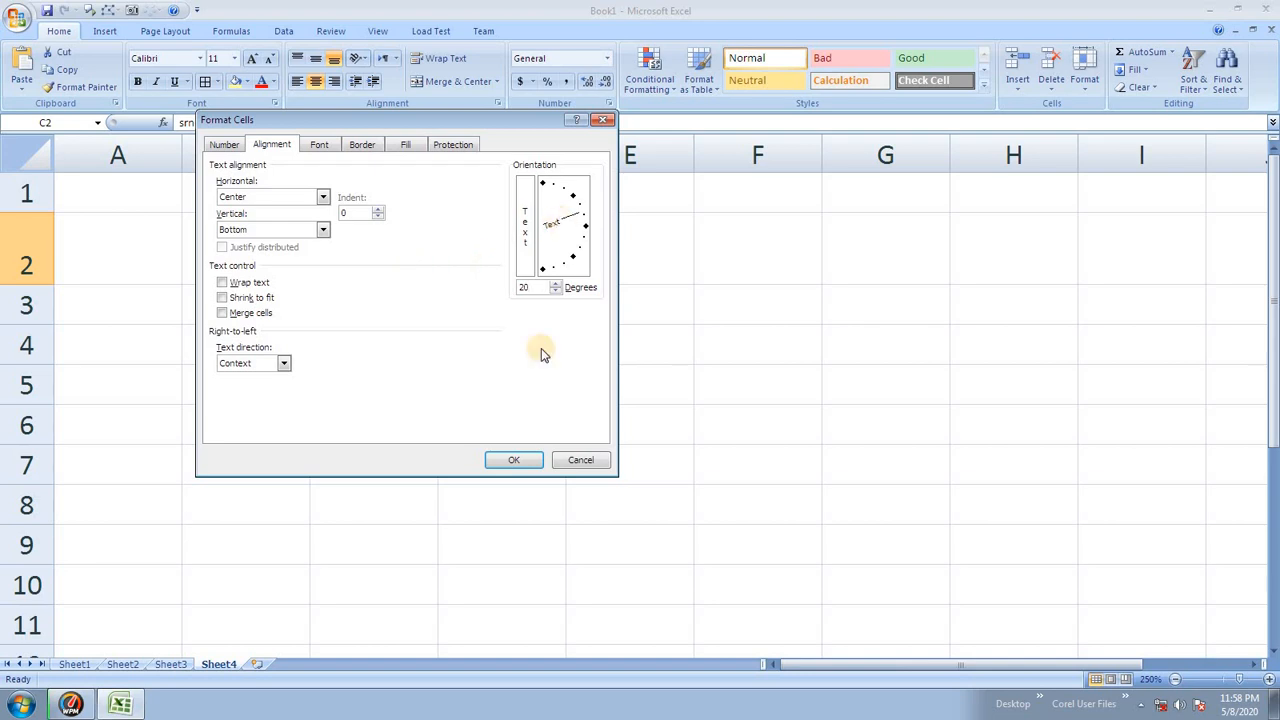
click(514, 462)
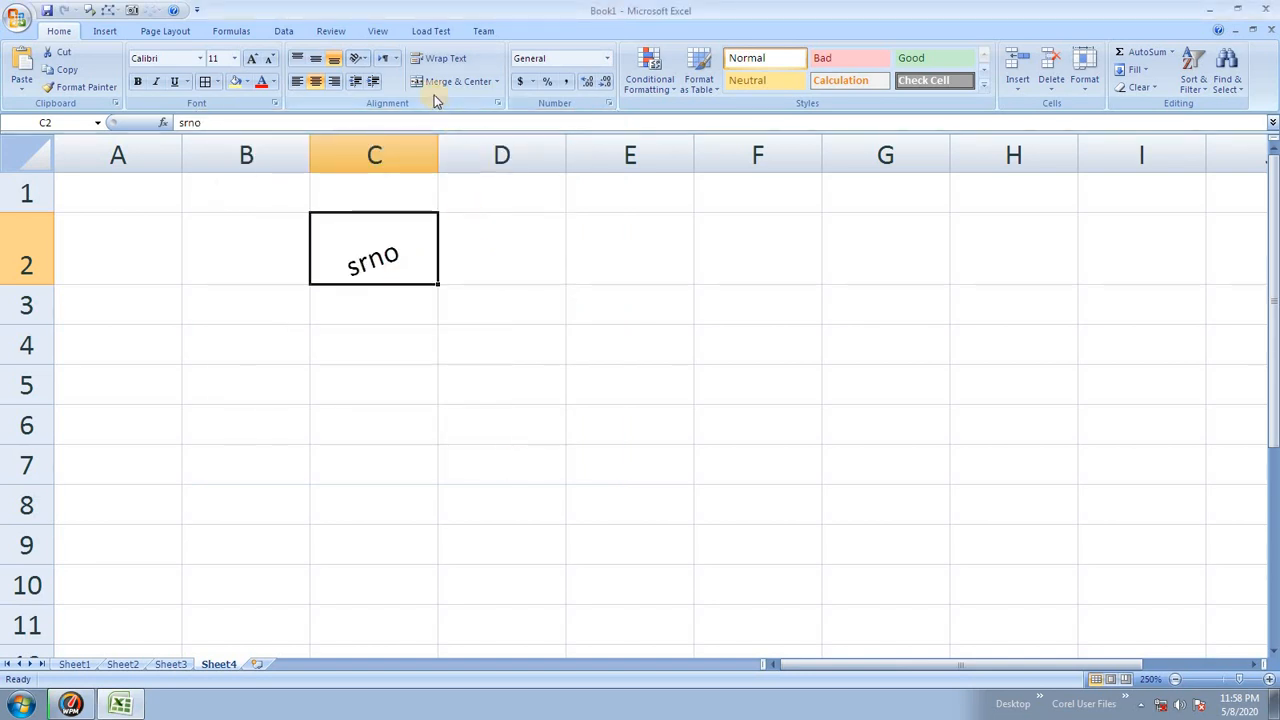
- Rotate the orientation dial for srno in C2 to -32 degrees and apply it
click(358, 58)
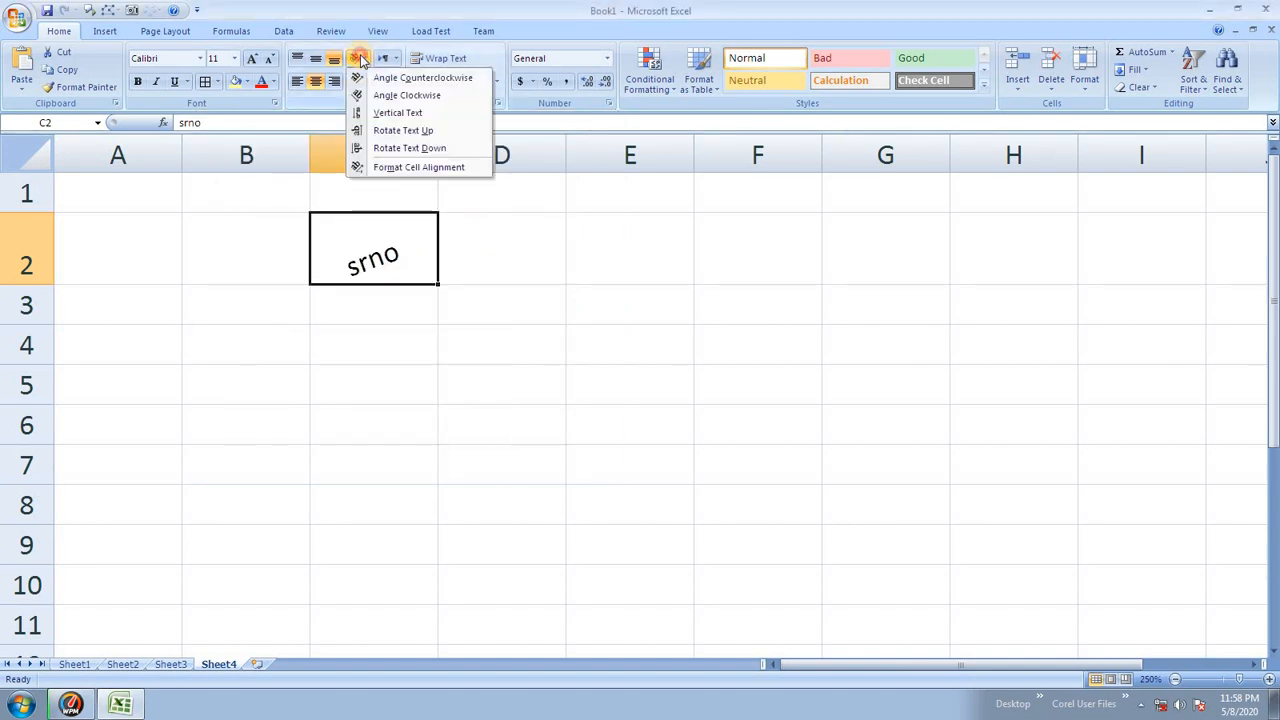
click(418, 168)
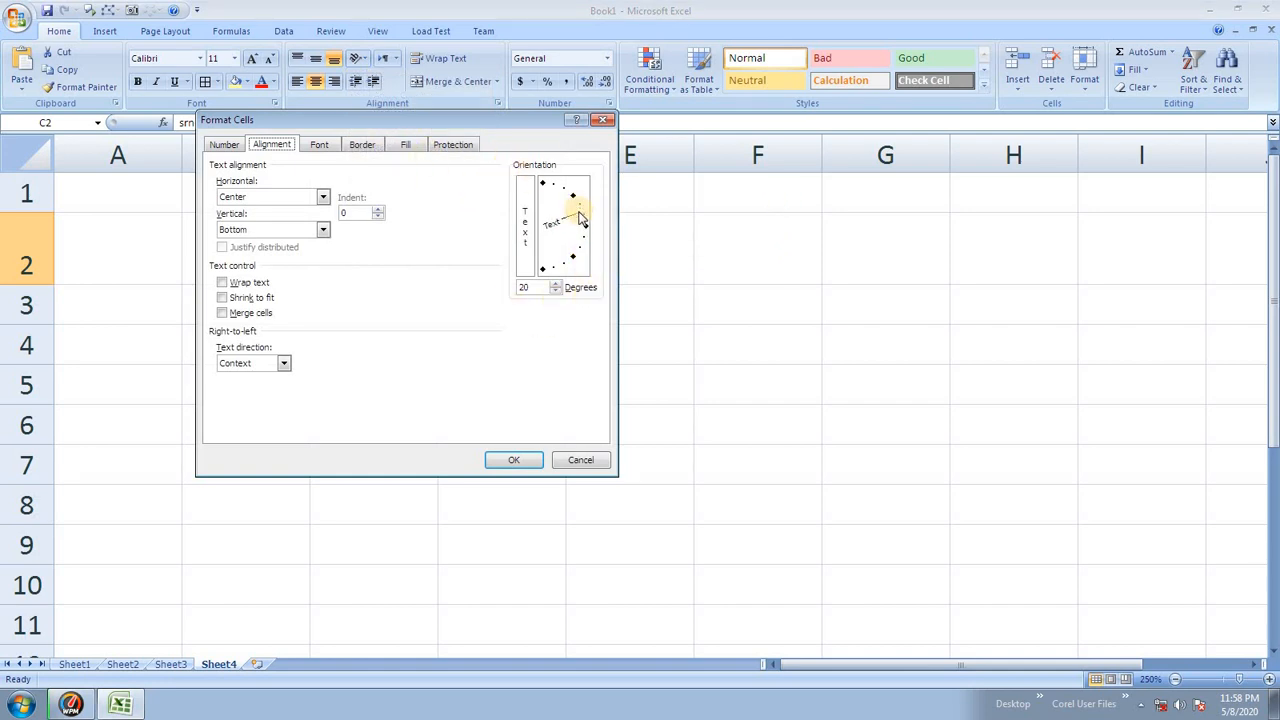
drag(582, 218, 577, 248)
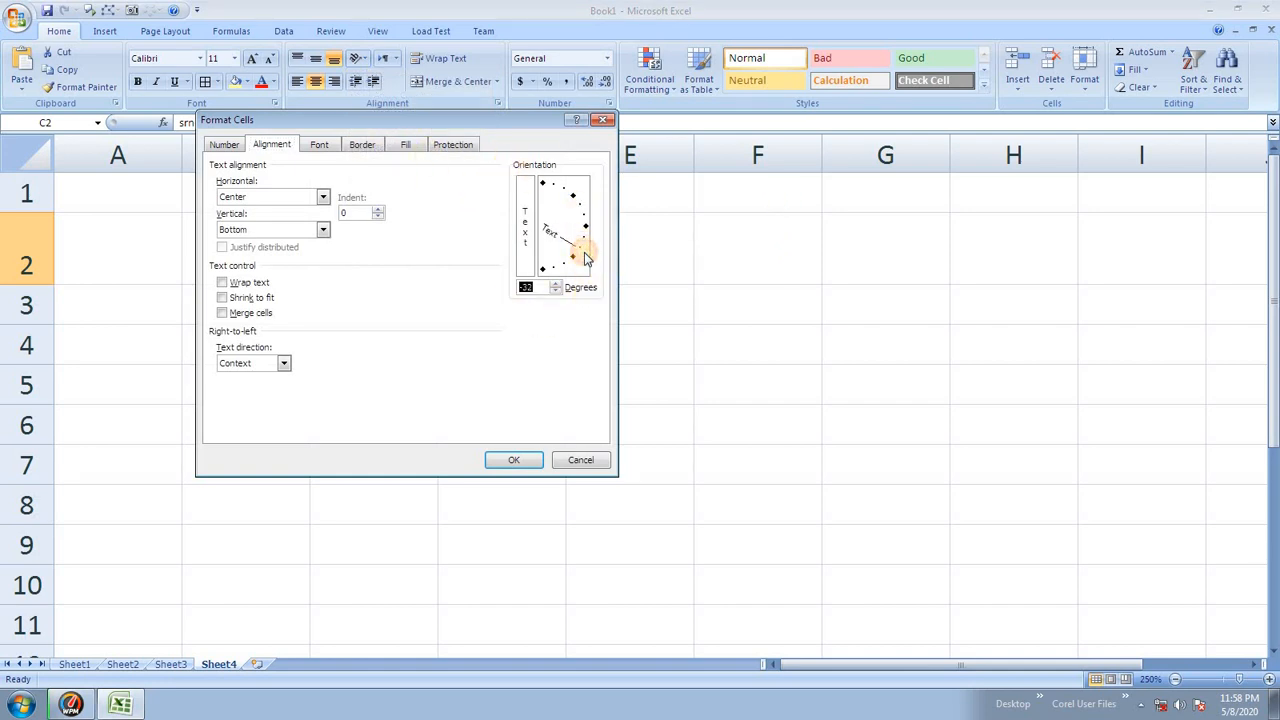
click(515, 460)
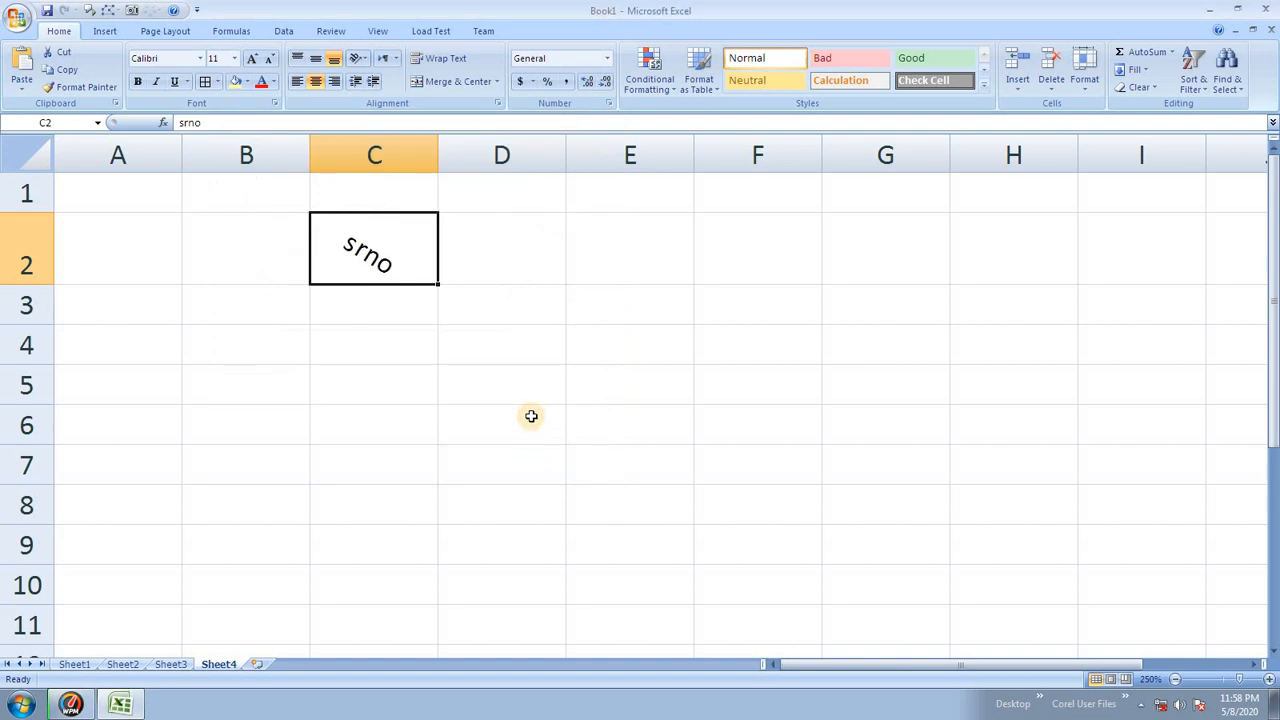
- Apply the vertical stacked text orientation to srno in C2 through the cell format settings
click(497, 103)
click(521, 213)
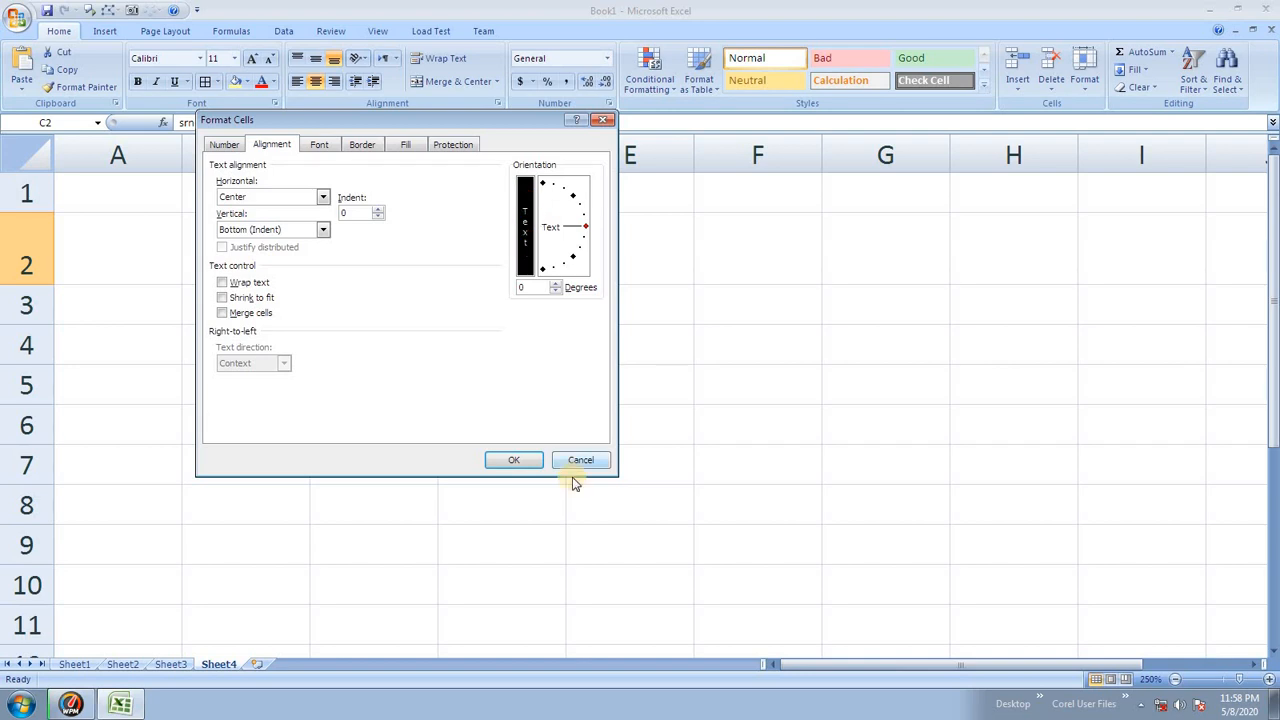
click(510, 460)
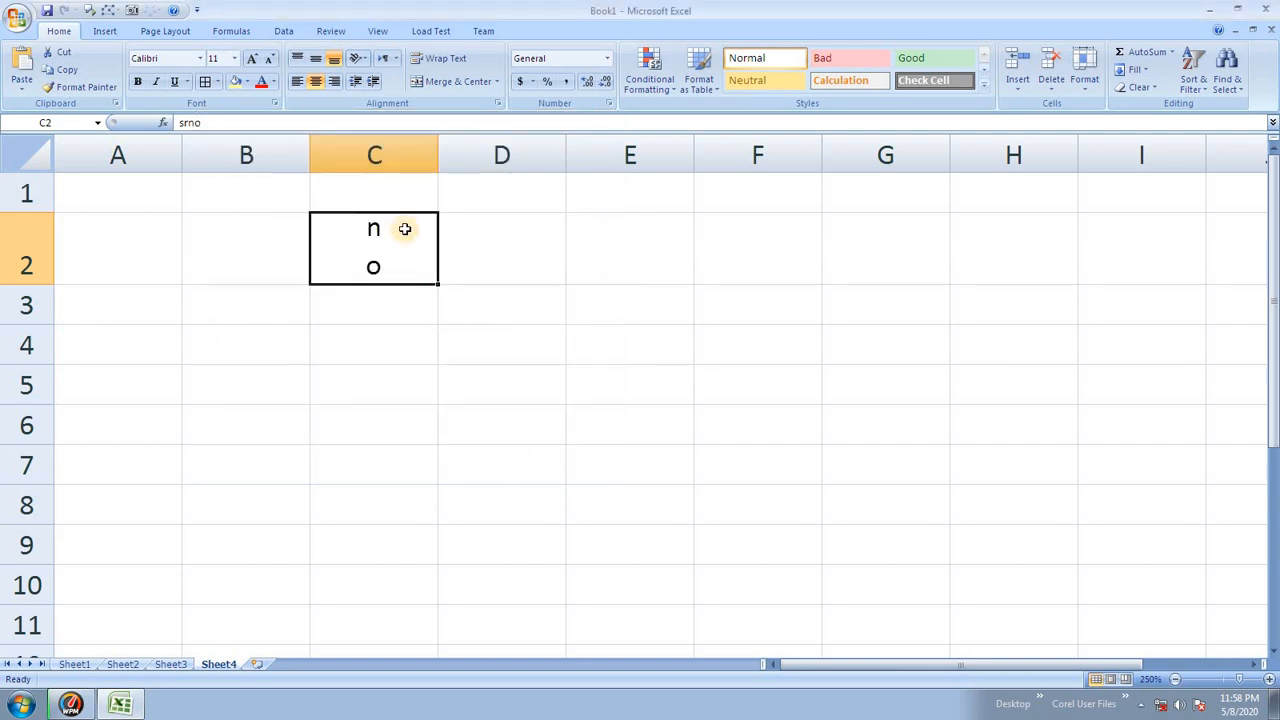
- Turn off the Vertical Text orientation of srno in C2
click(359, 62)
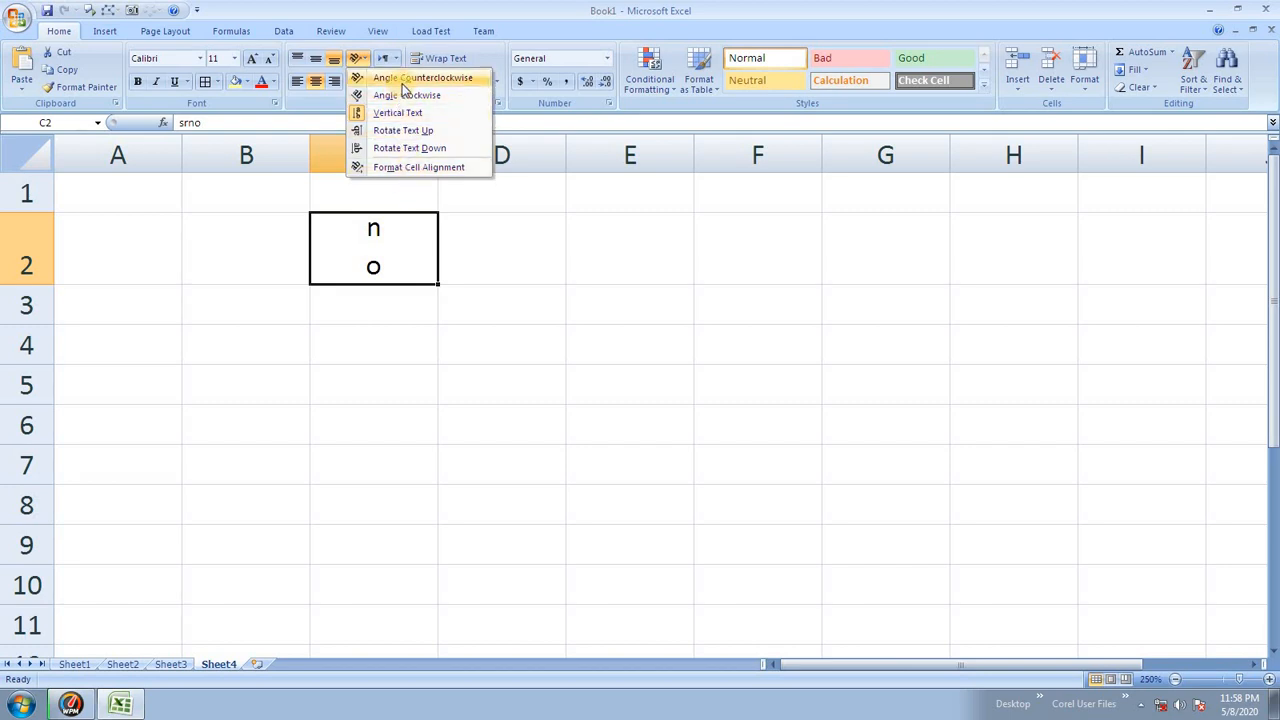
click(390, 113)
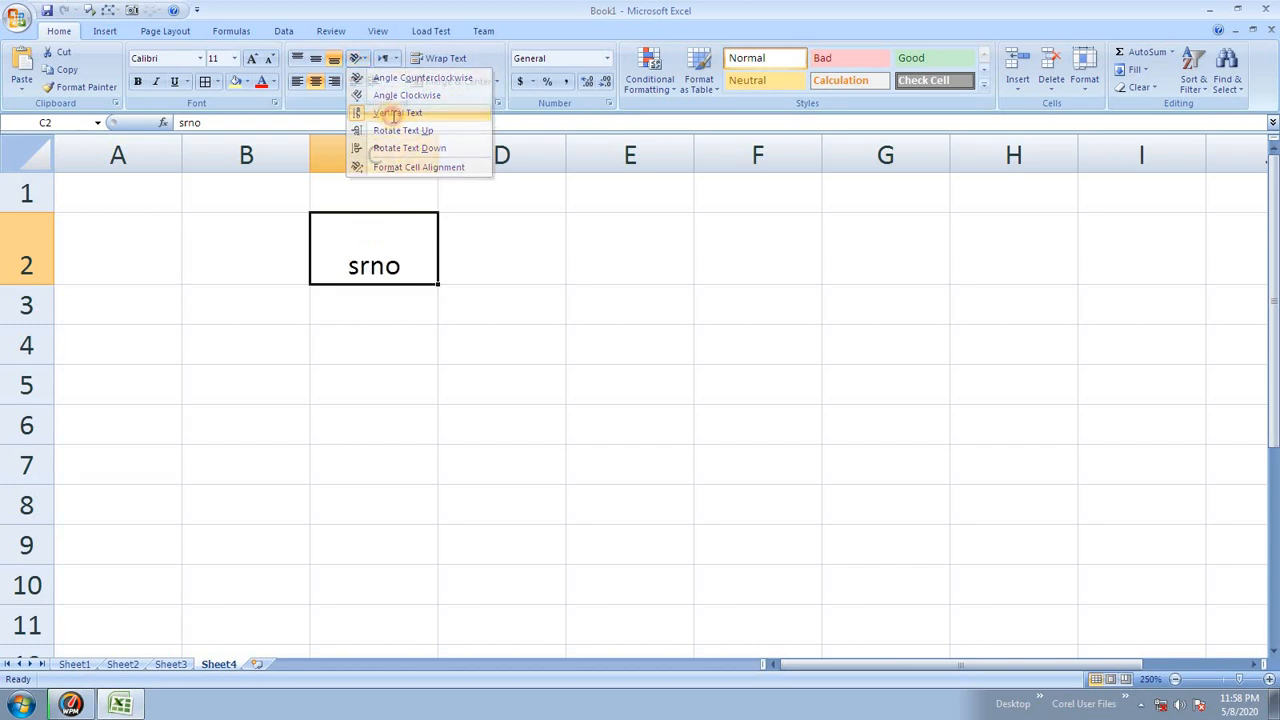
click(526, 304)
click(331, 244)
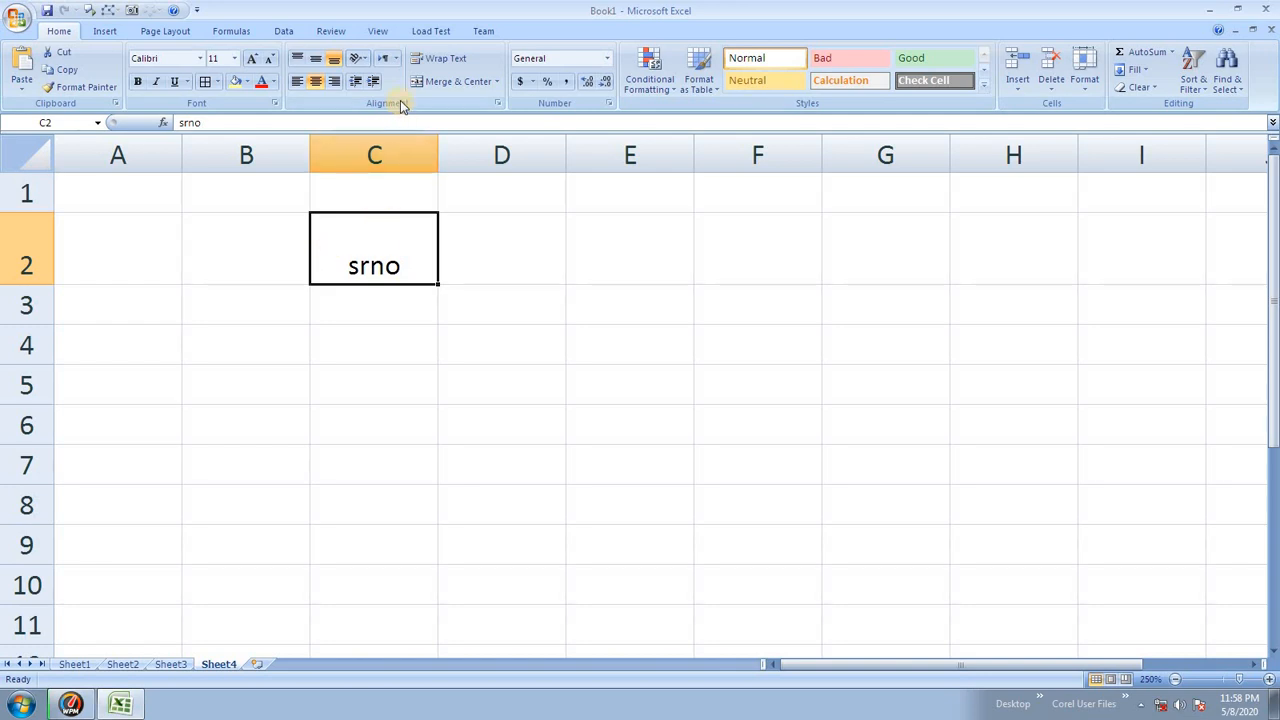
click(396, 62)
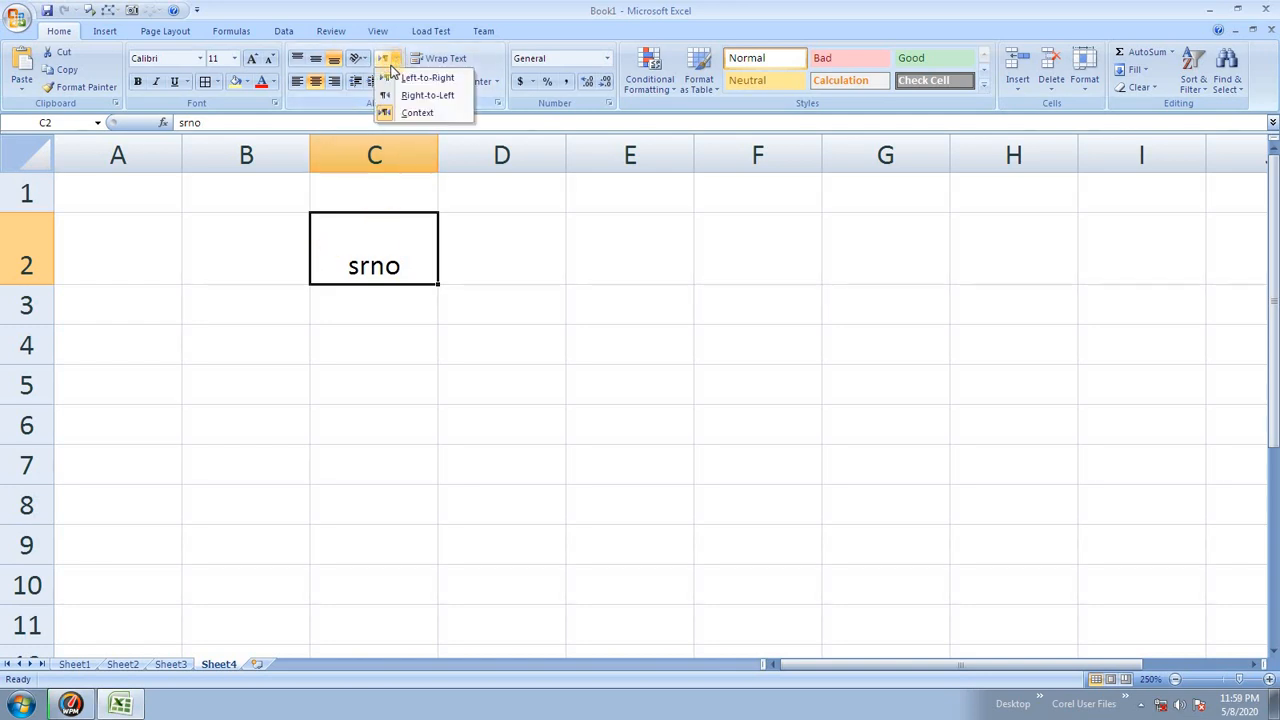
click(452, 313)
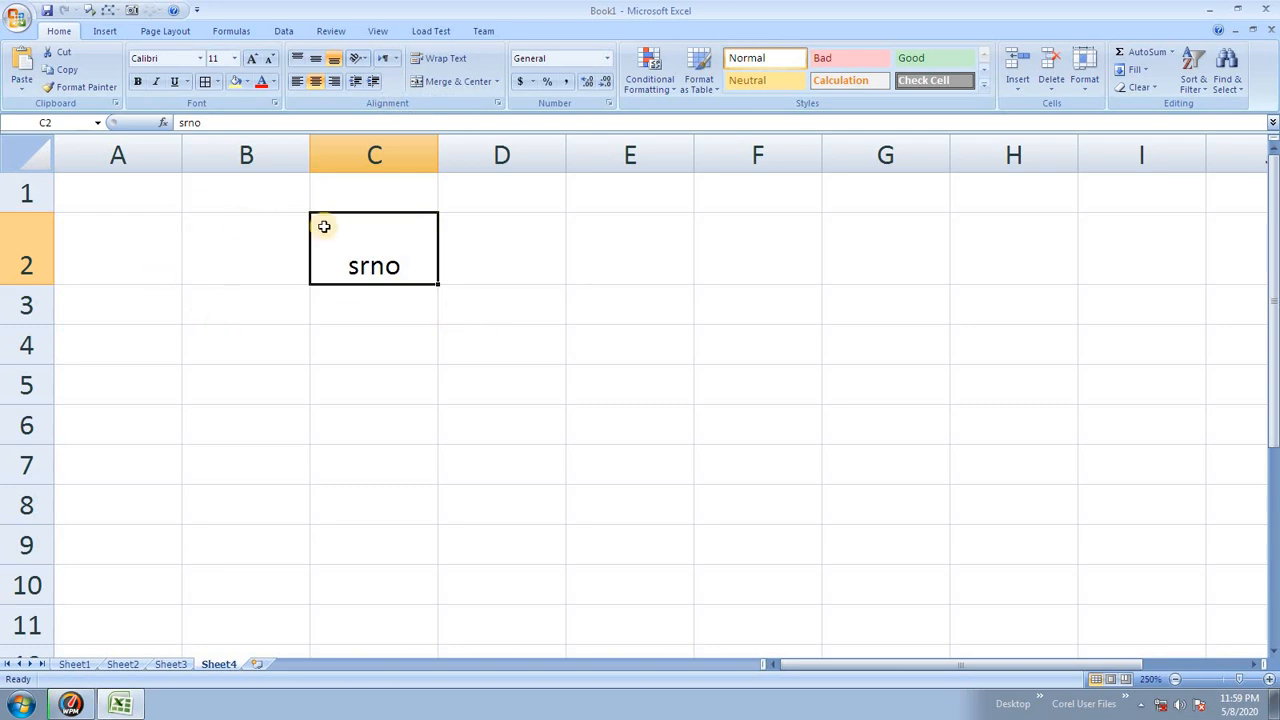
click(407, 346)
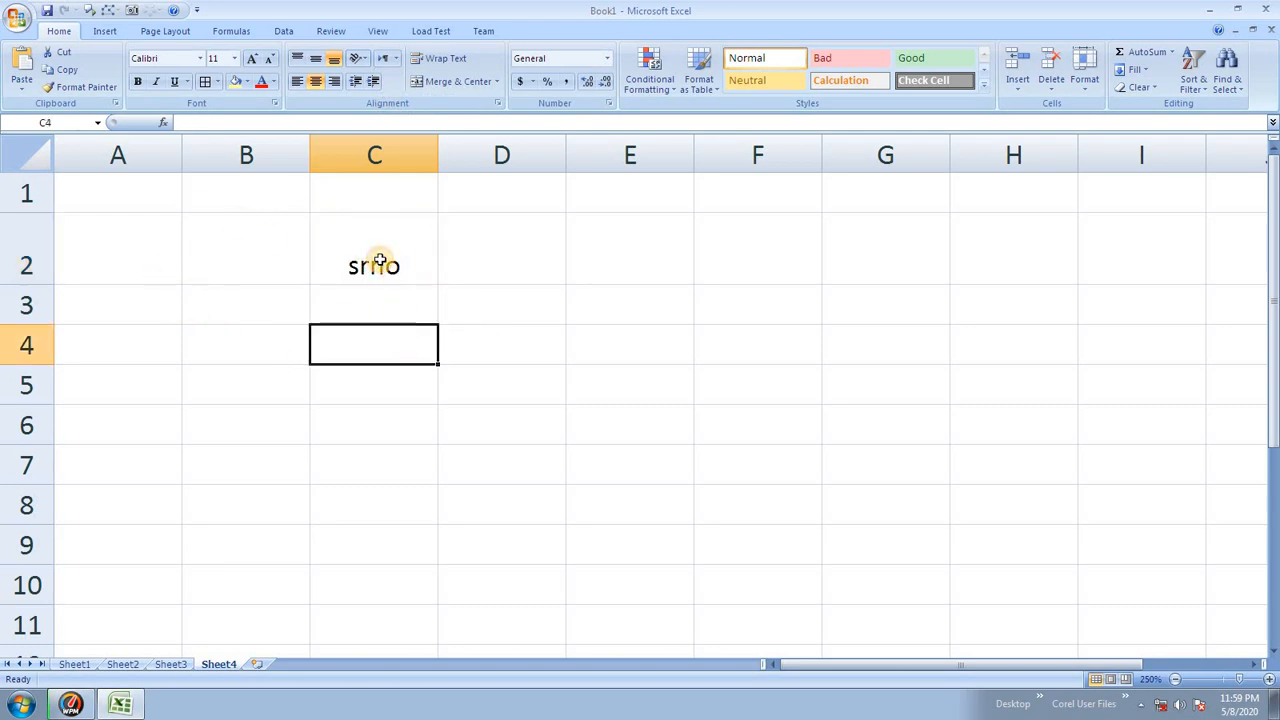
click(371, 258)
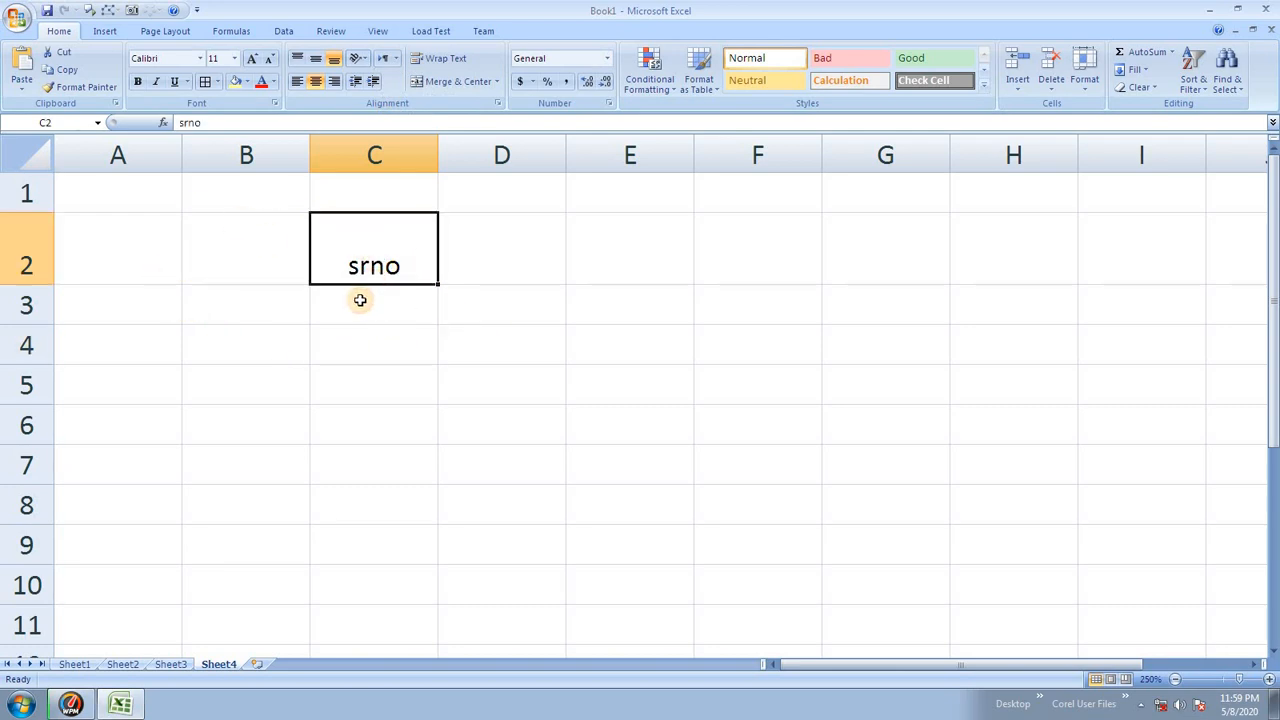